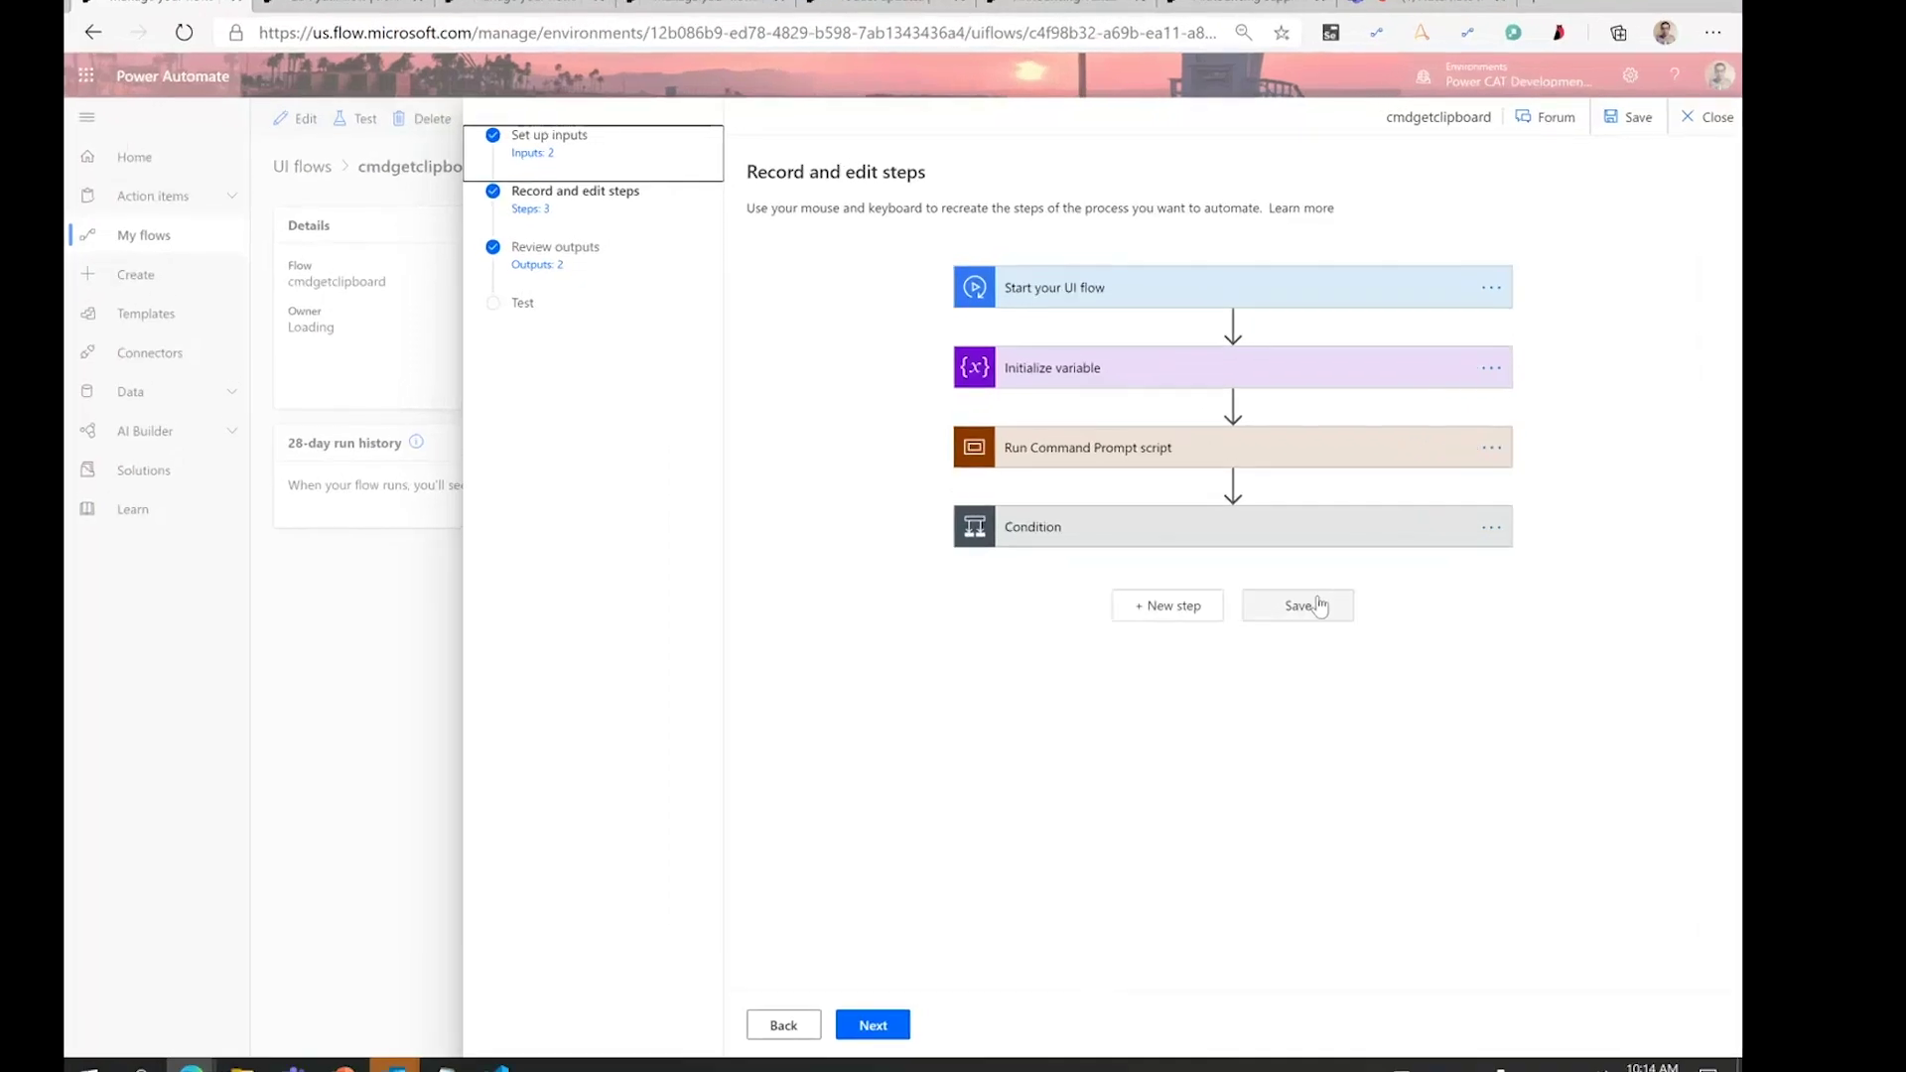
- Expand the Initialize variable action and check the name and type settings of the variable
click(1236, 464)
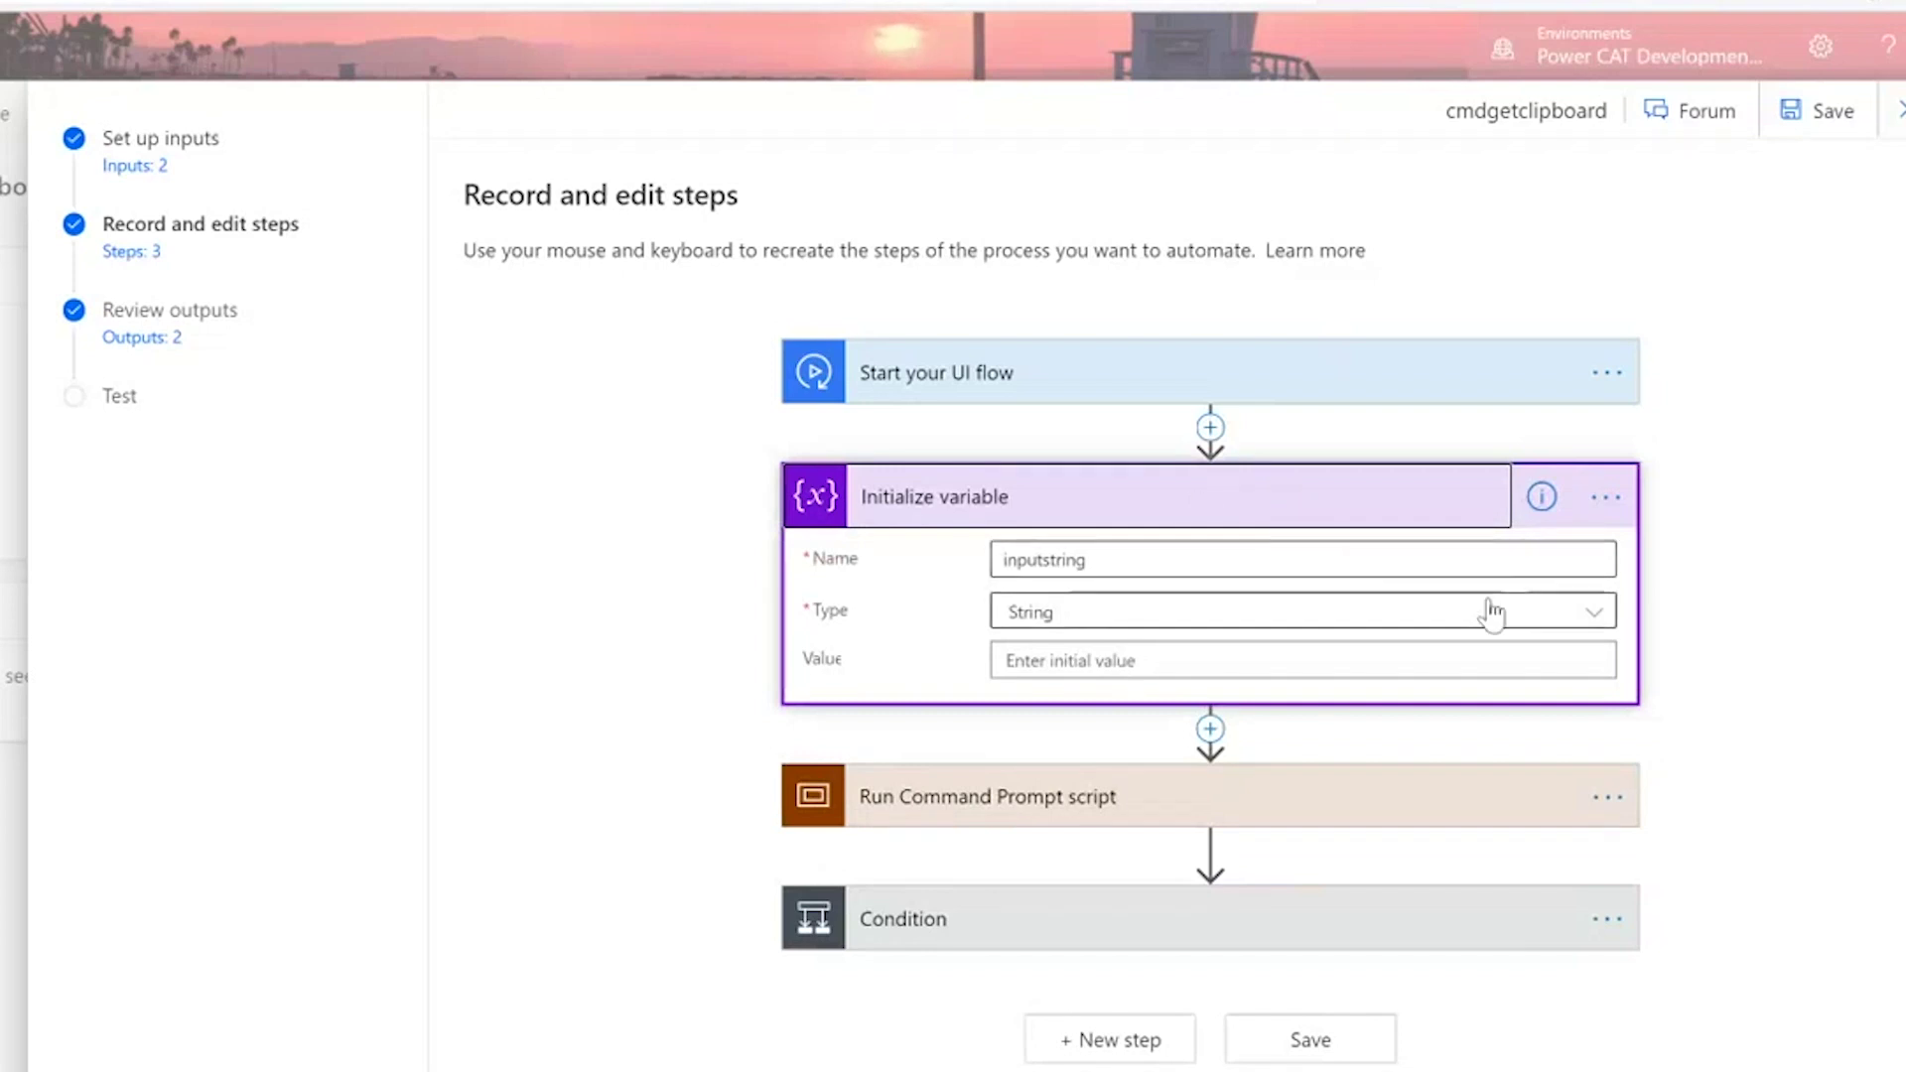
click(1590, 624)
click(1592, 626)
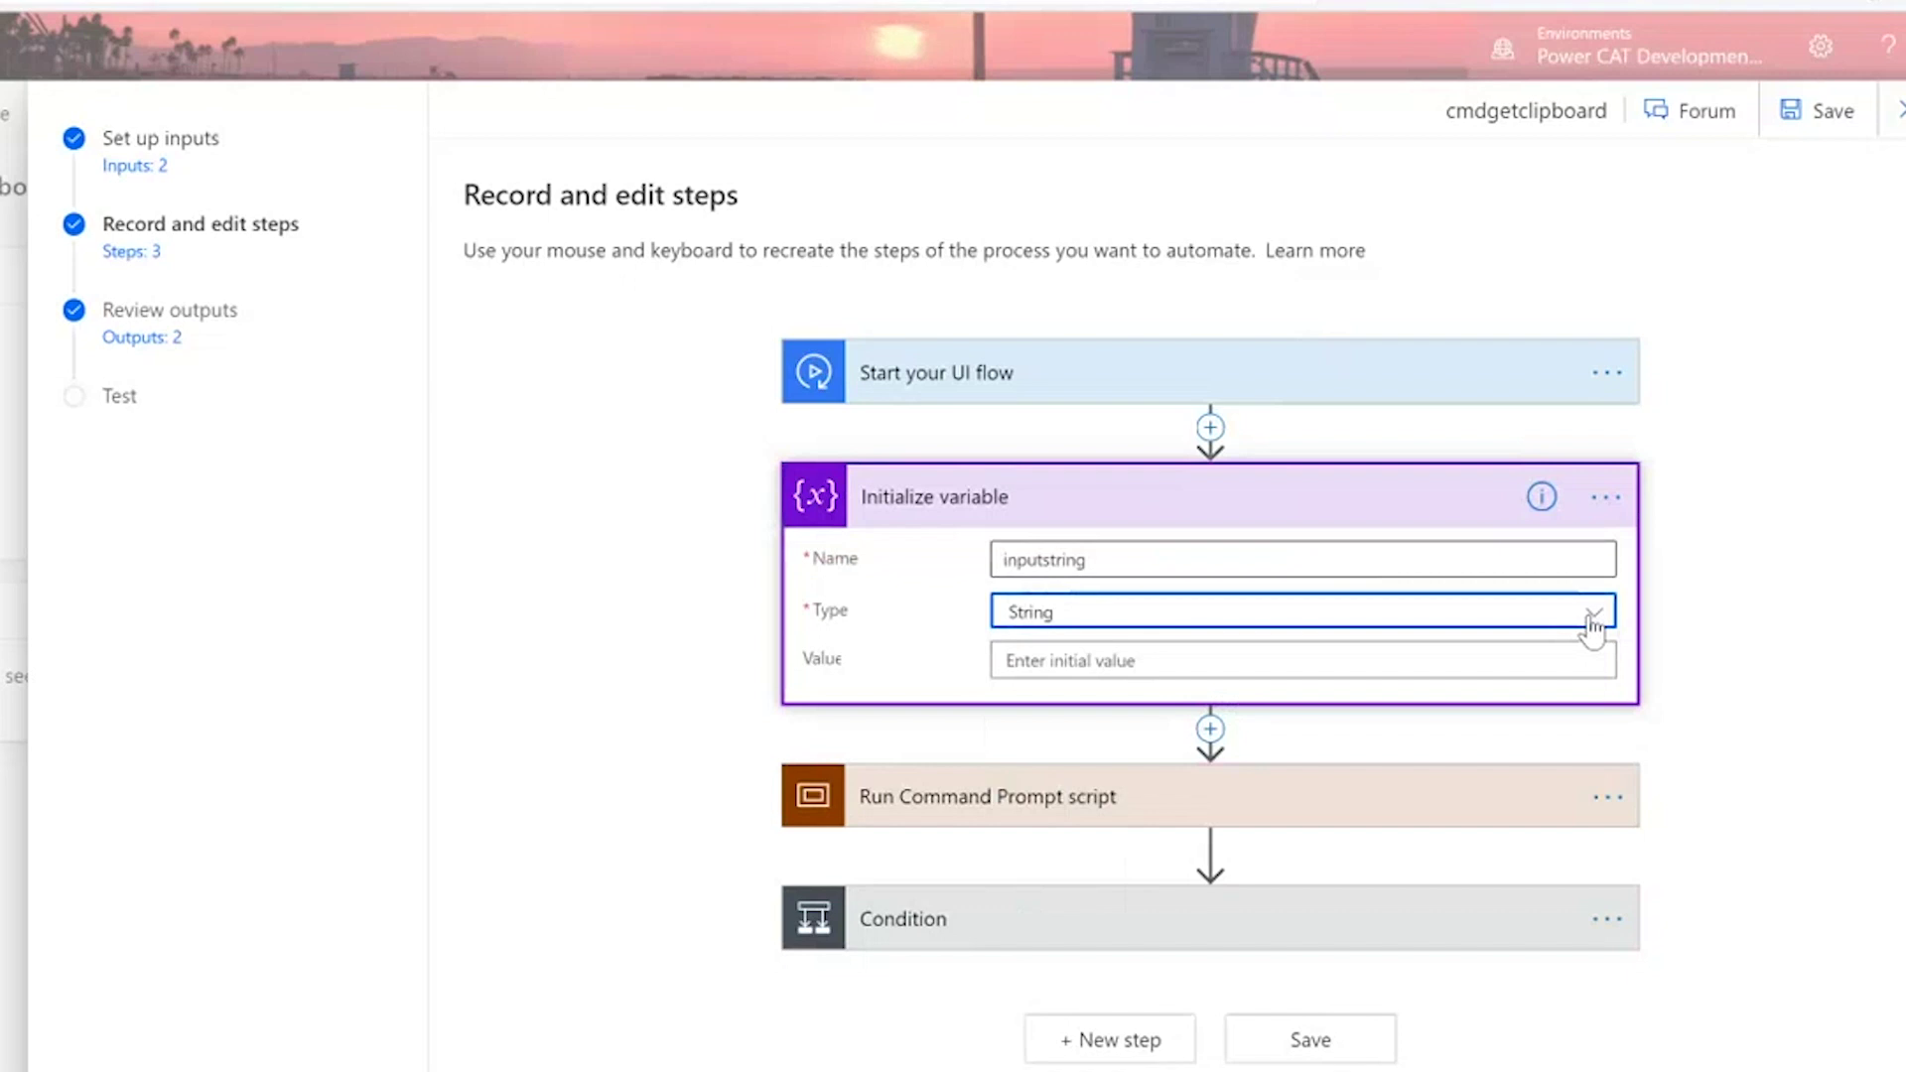
- Examine the dynamic content and expression functions available for the initial value of the inputstring variable
click(1562, 655)
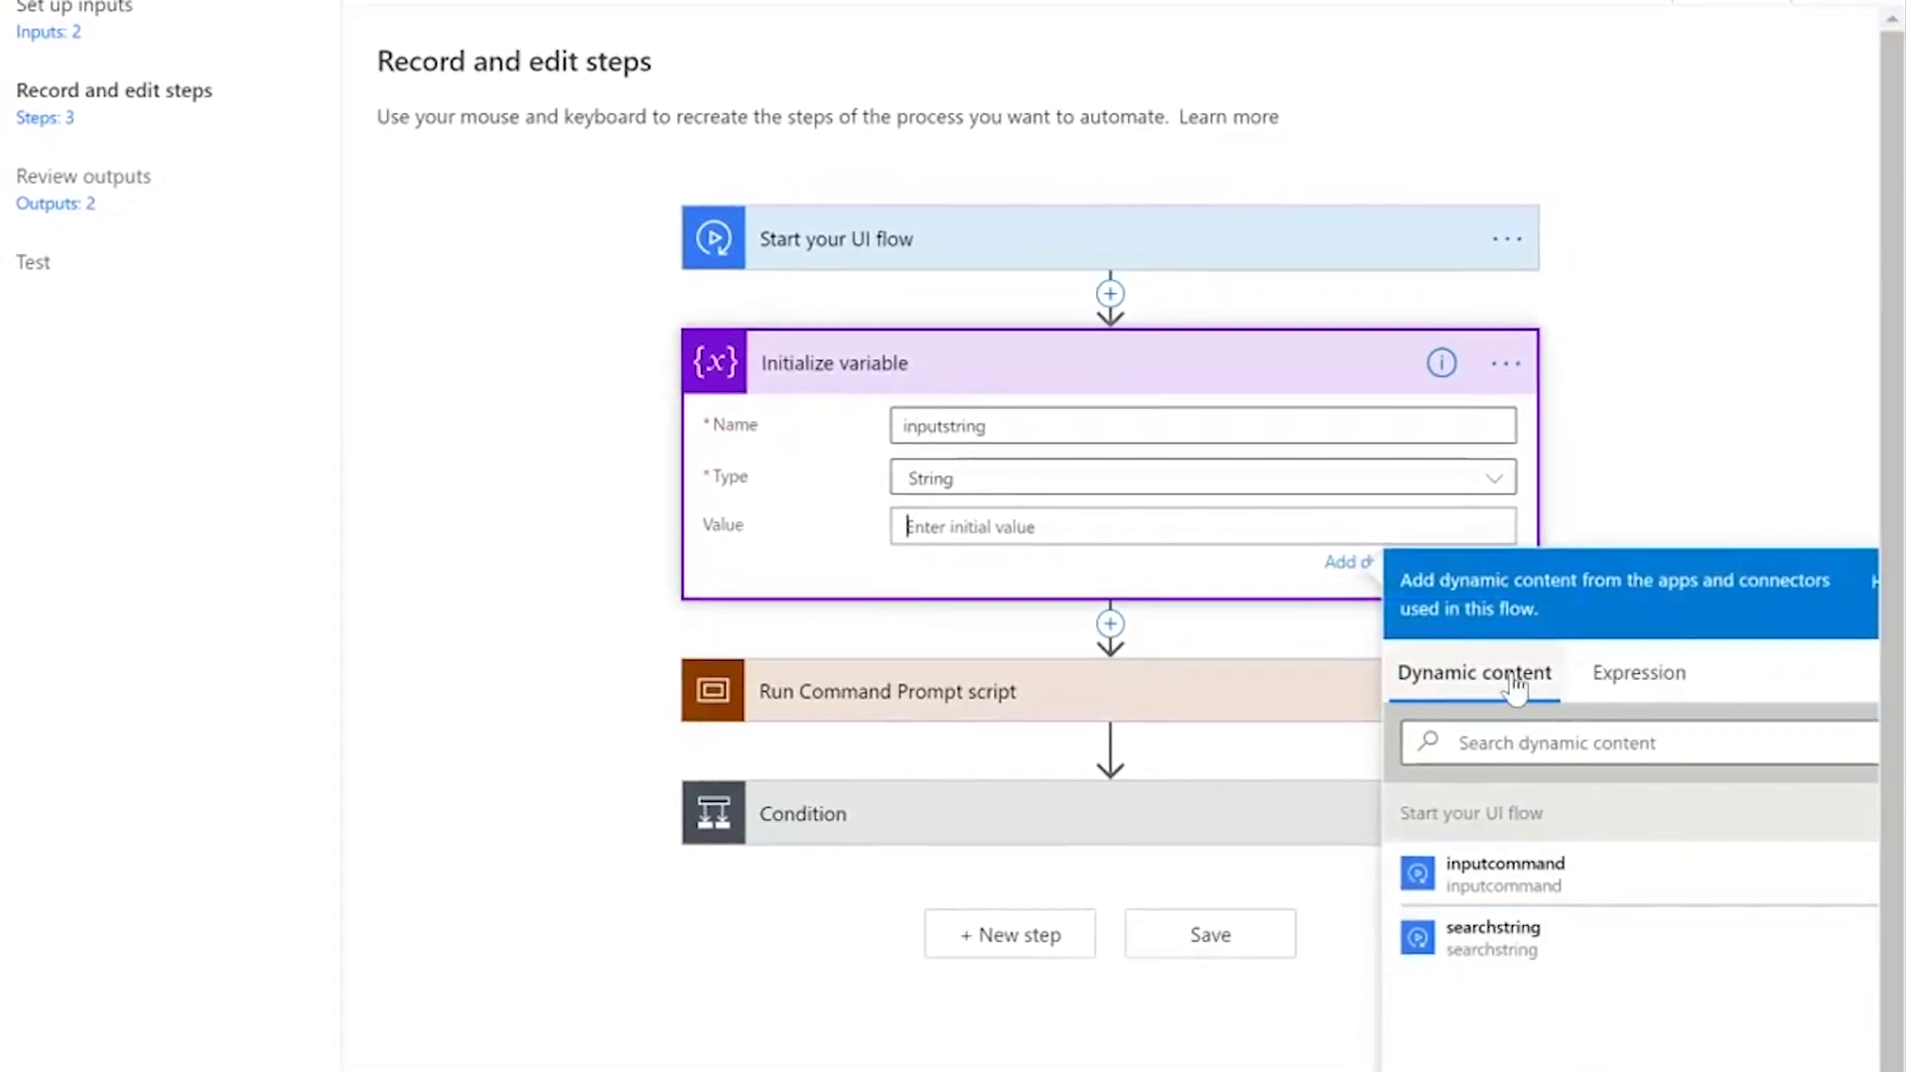
click(1660, 698)
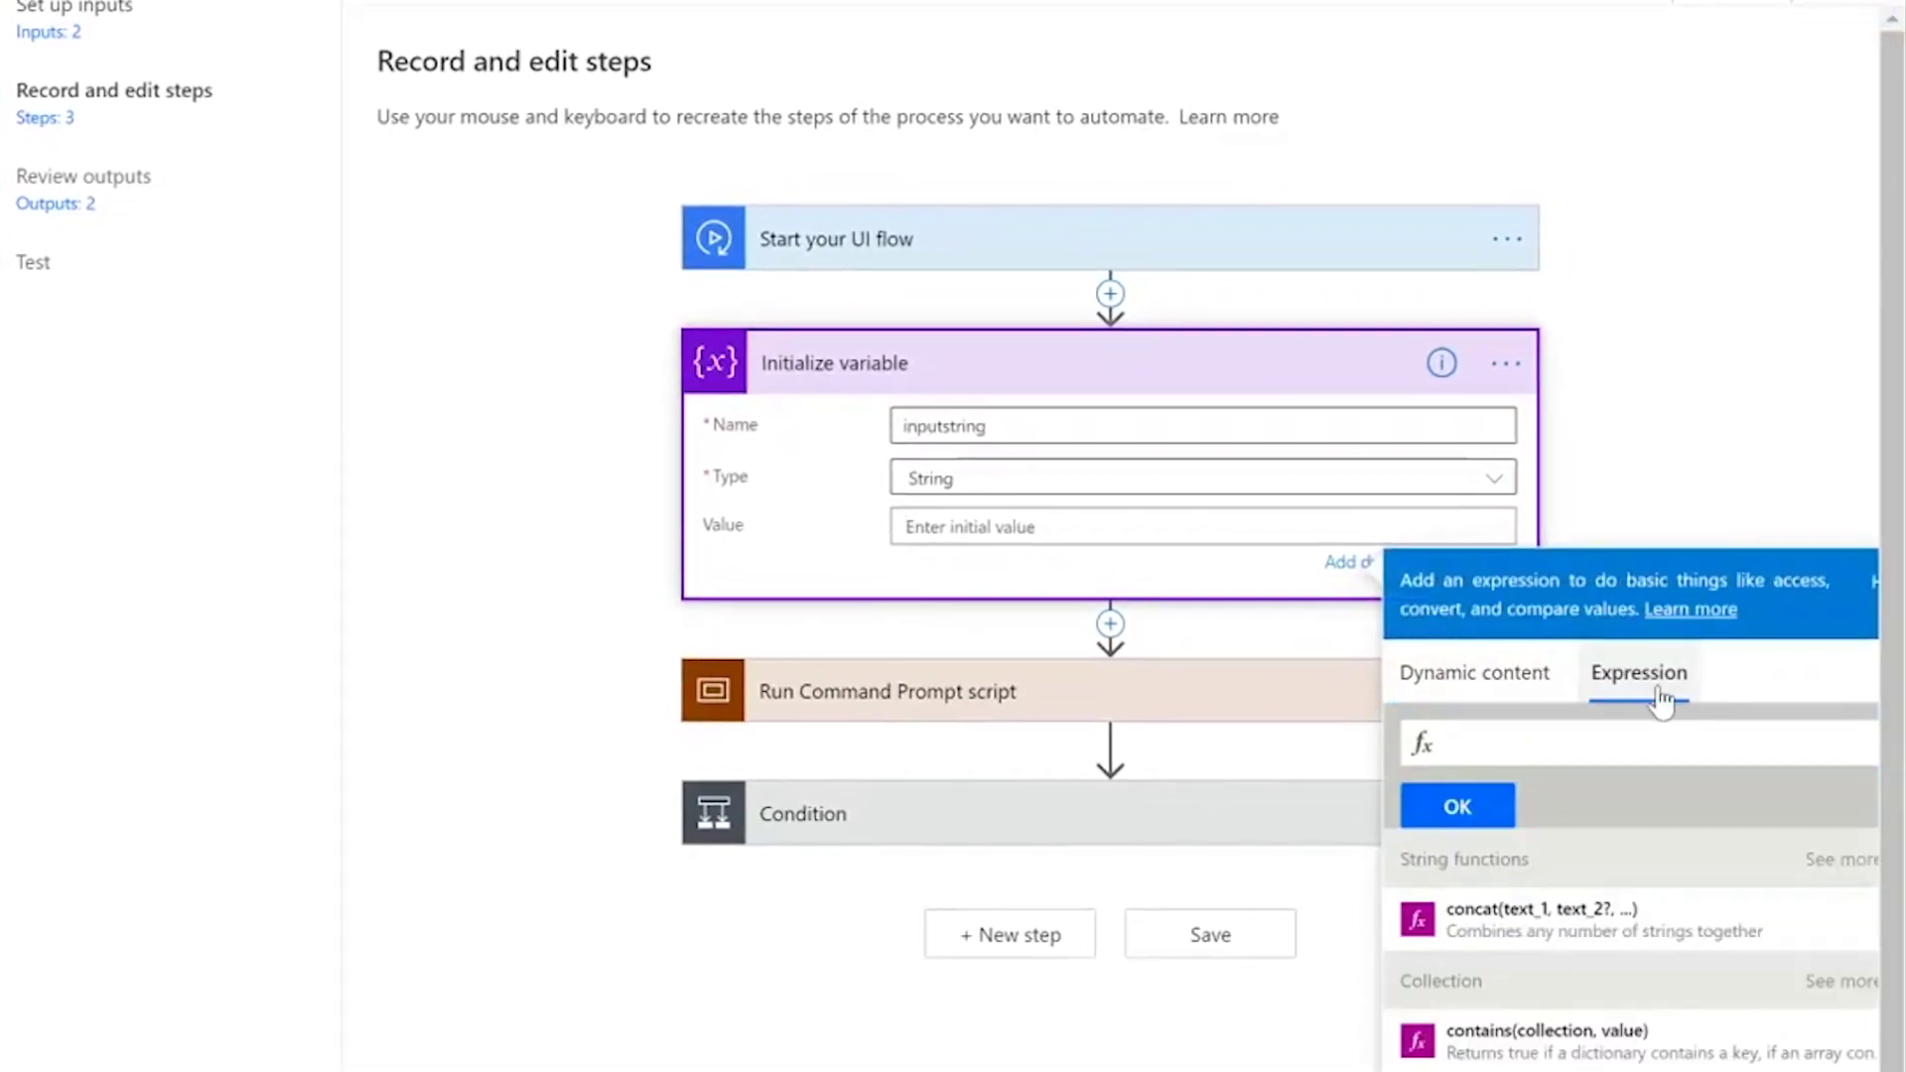
scroll(1616, 1060, down, 1)
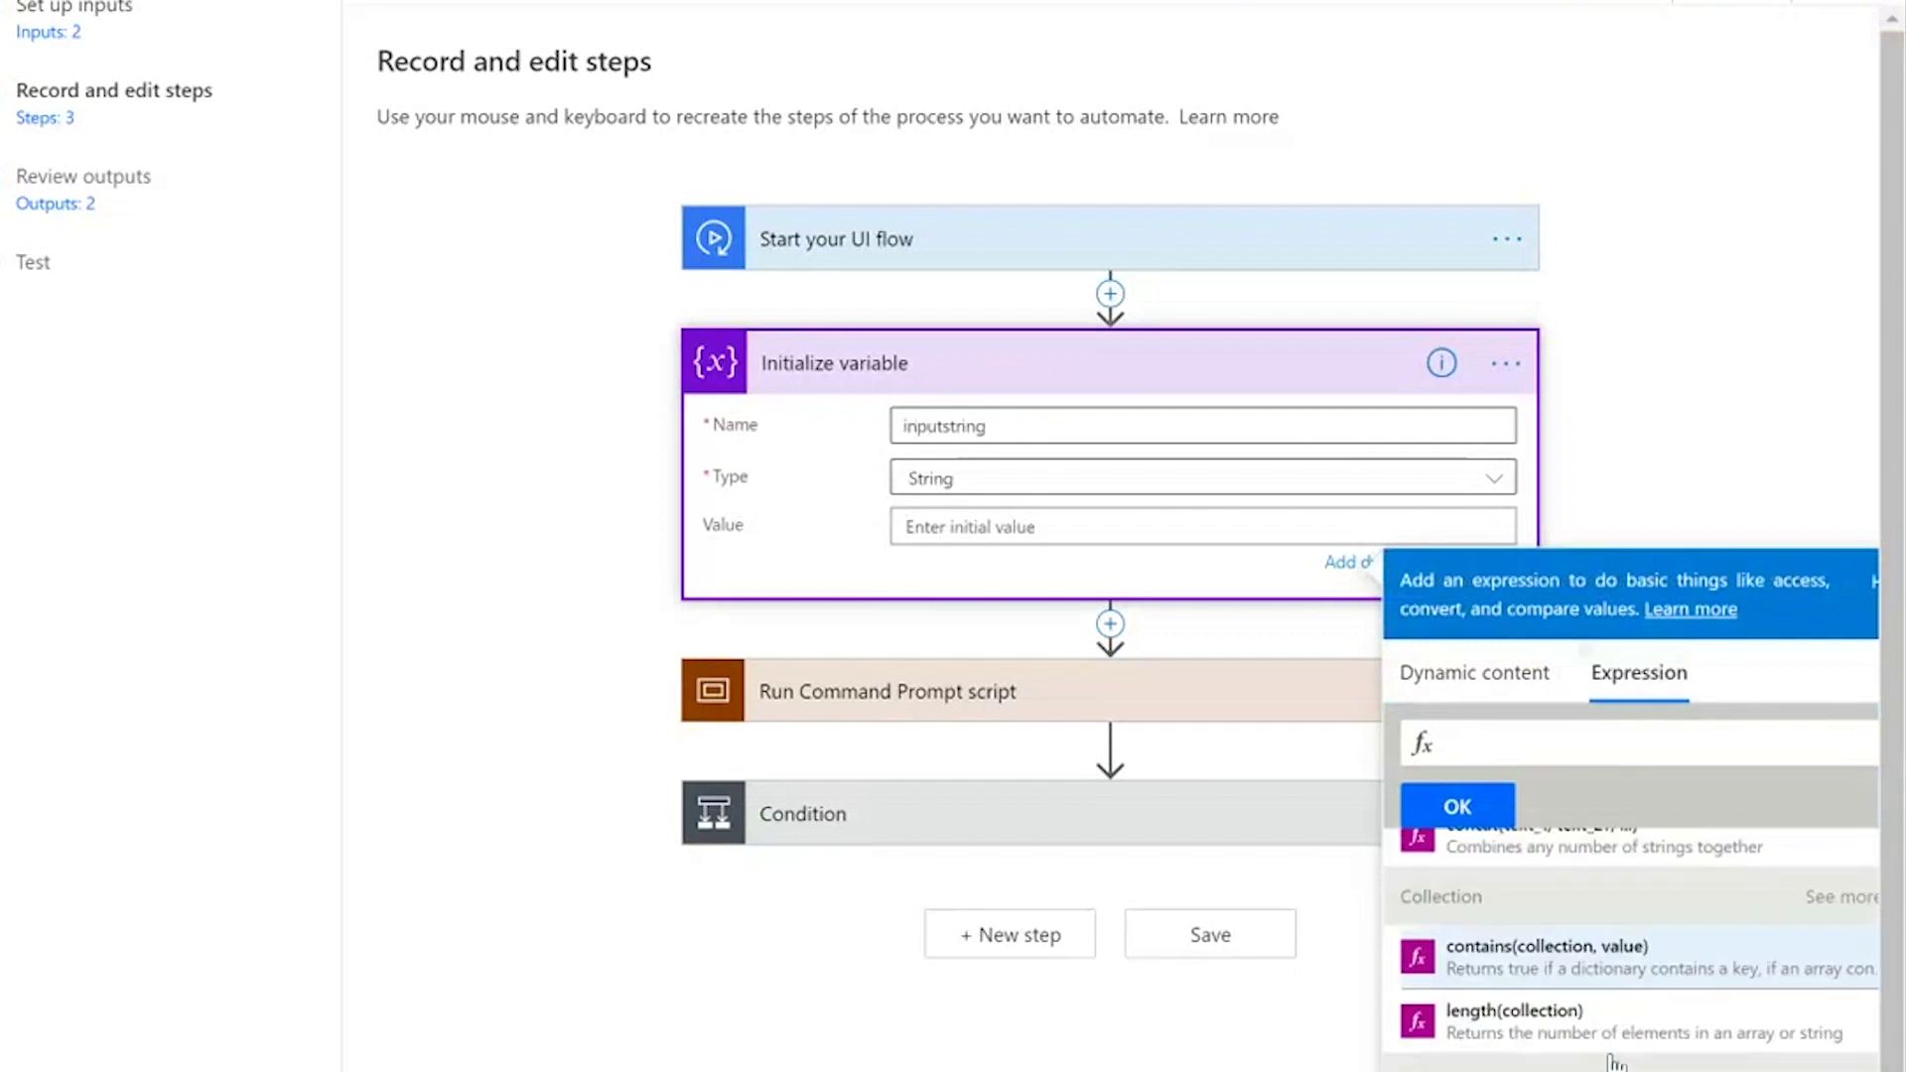
scroll(1616, 1060, down, 4)
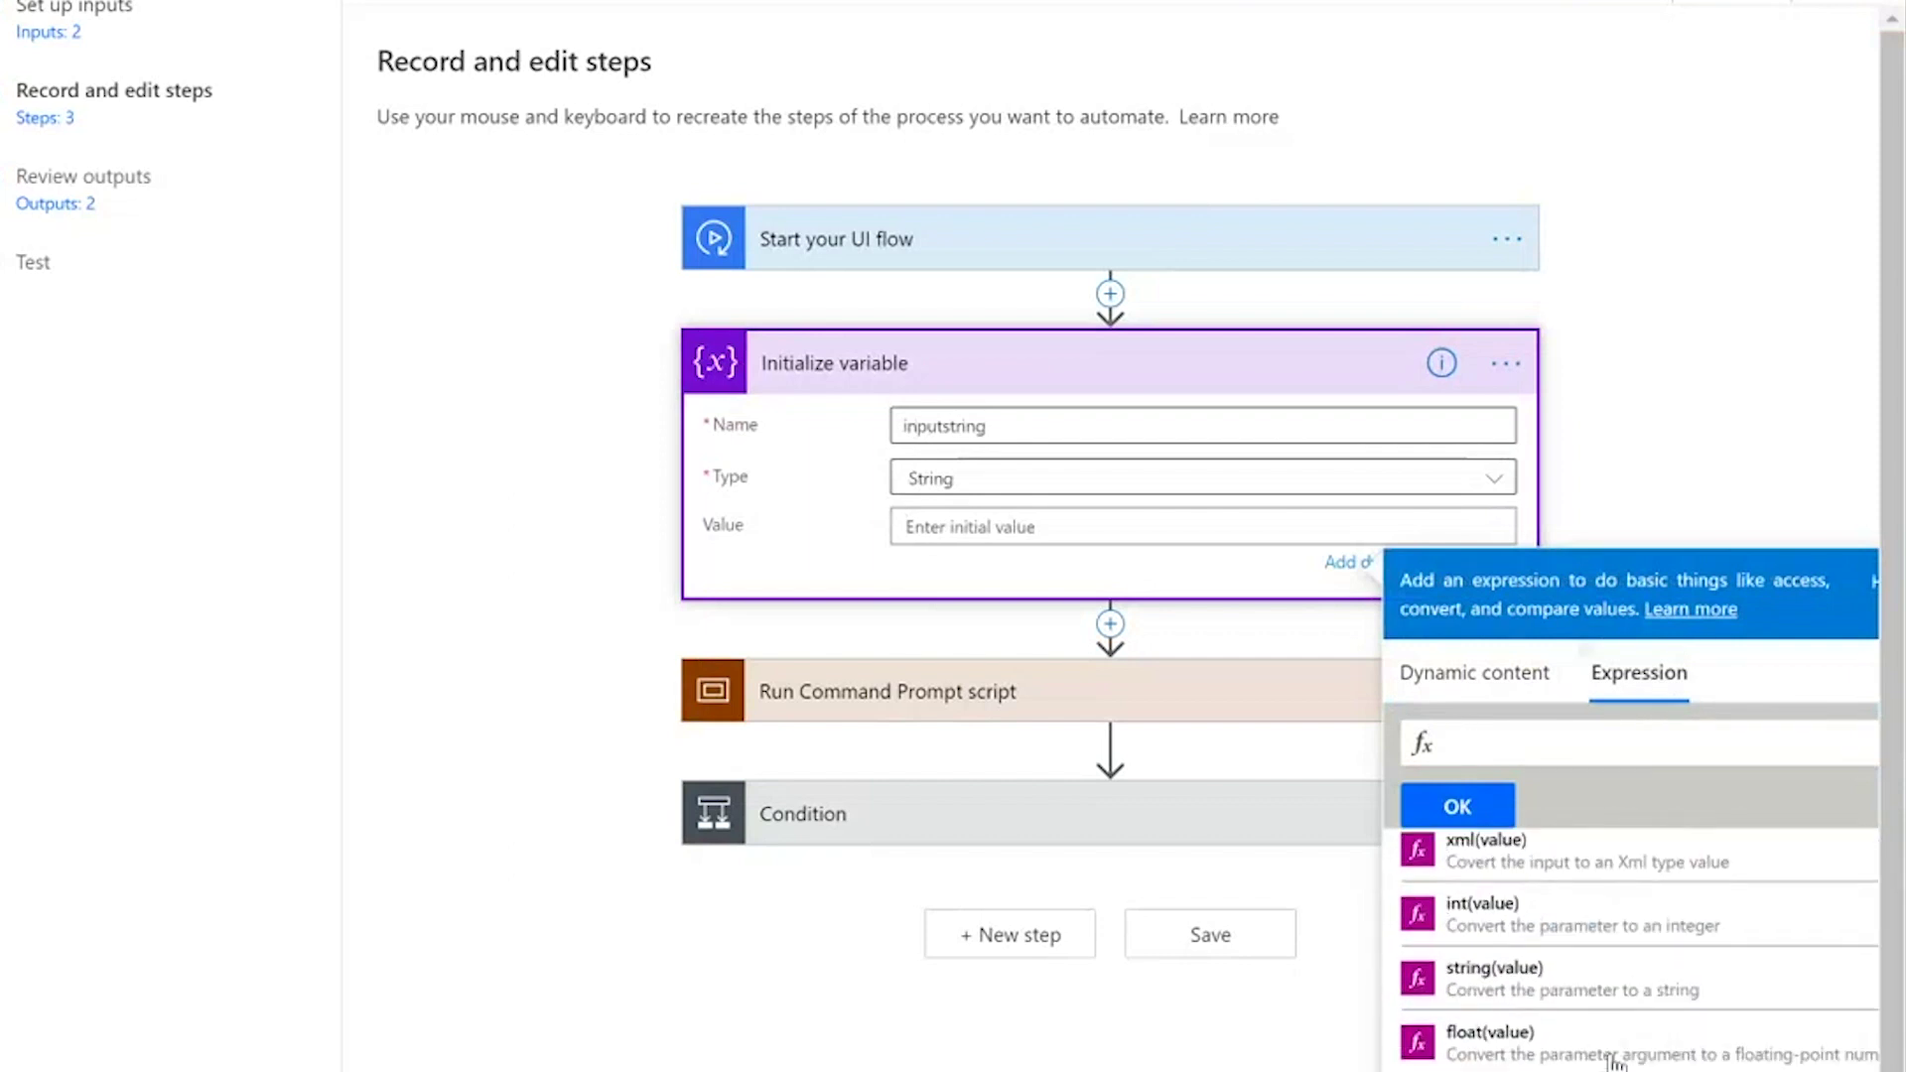
scroll(1615, 1061, up, 4)
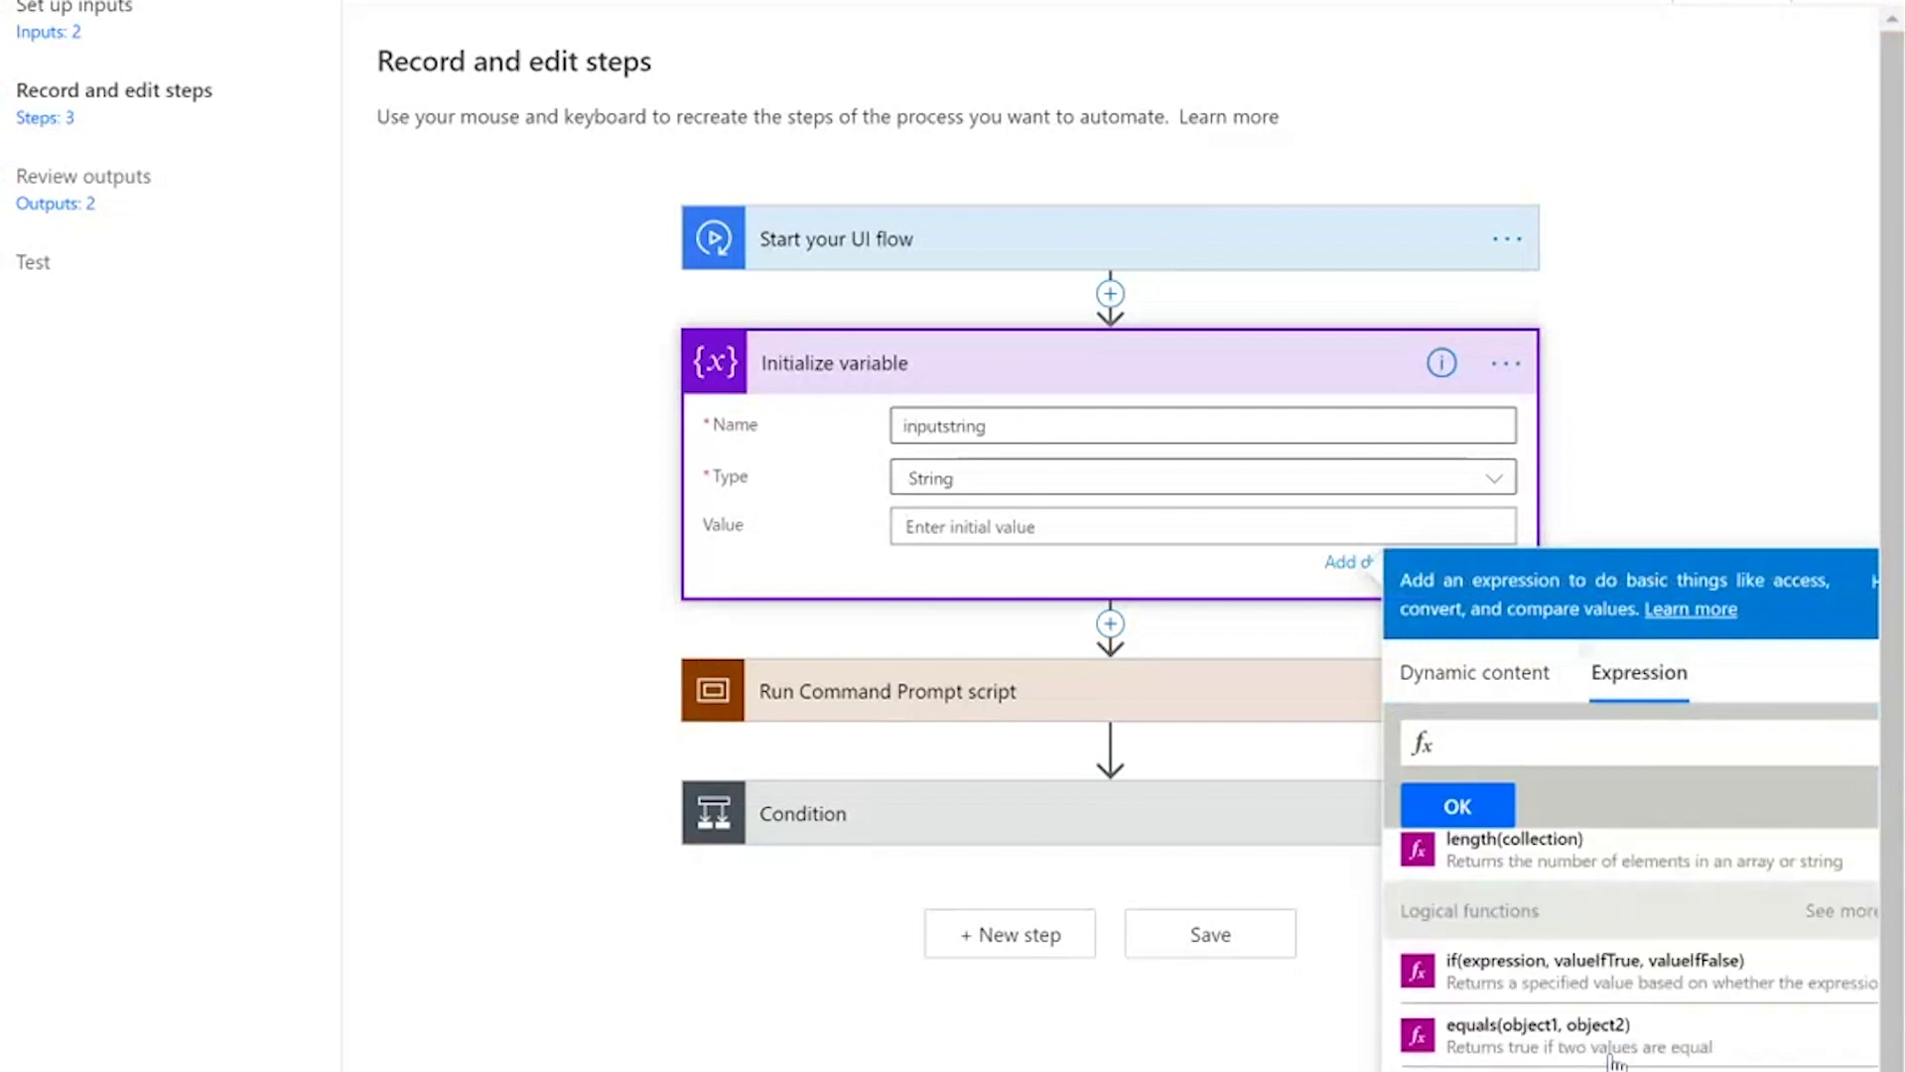
scroll(1616, 1060, up, 3)
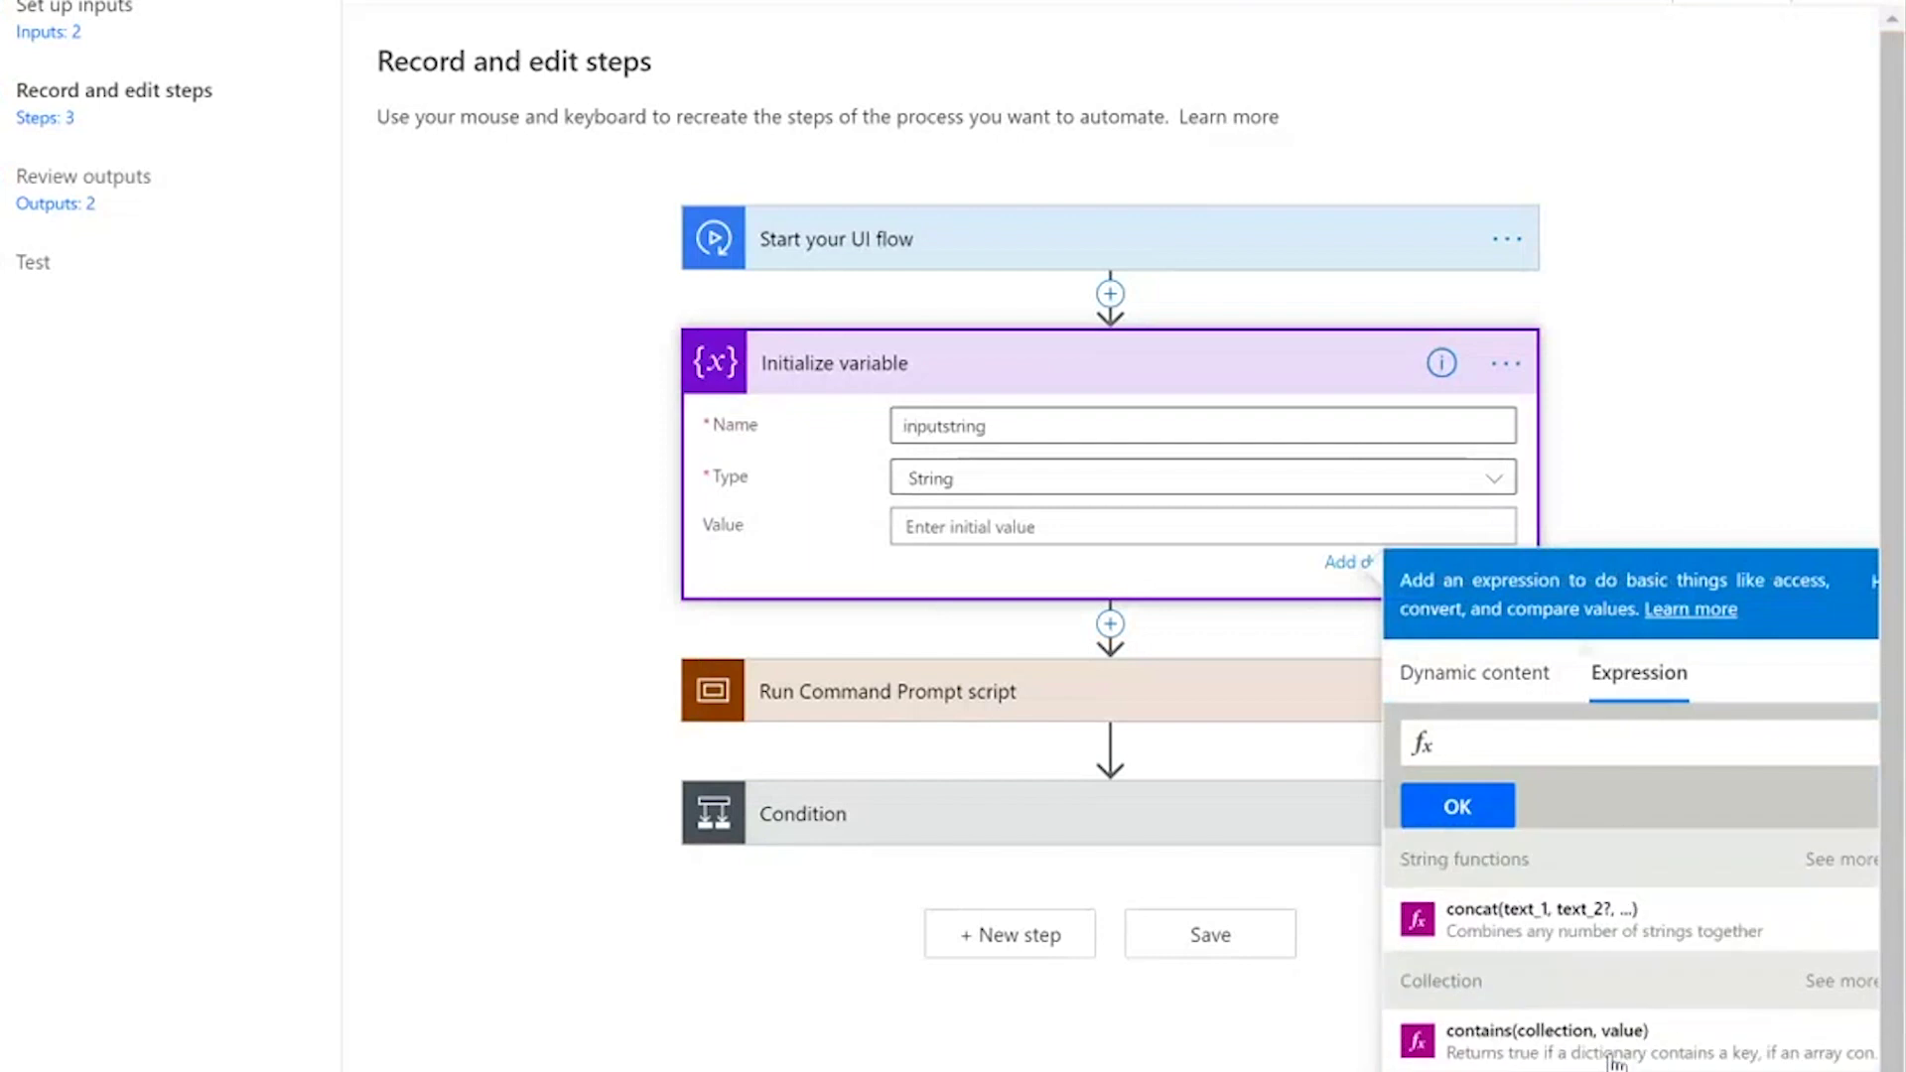
scroll(1616, 1061, down, 7)
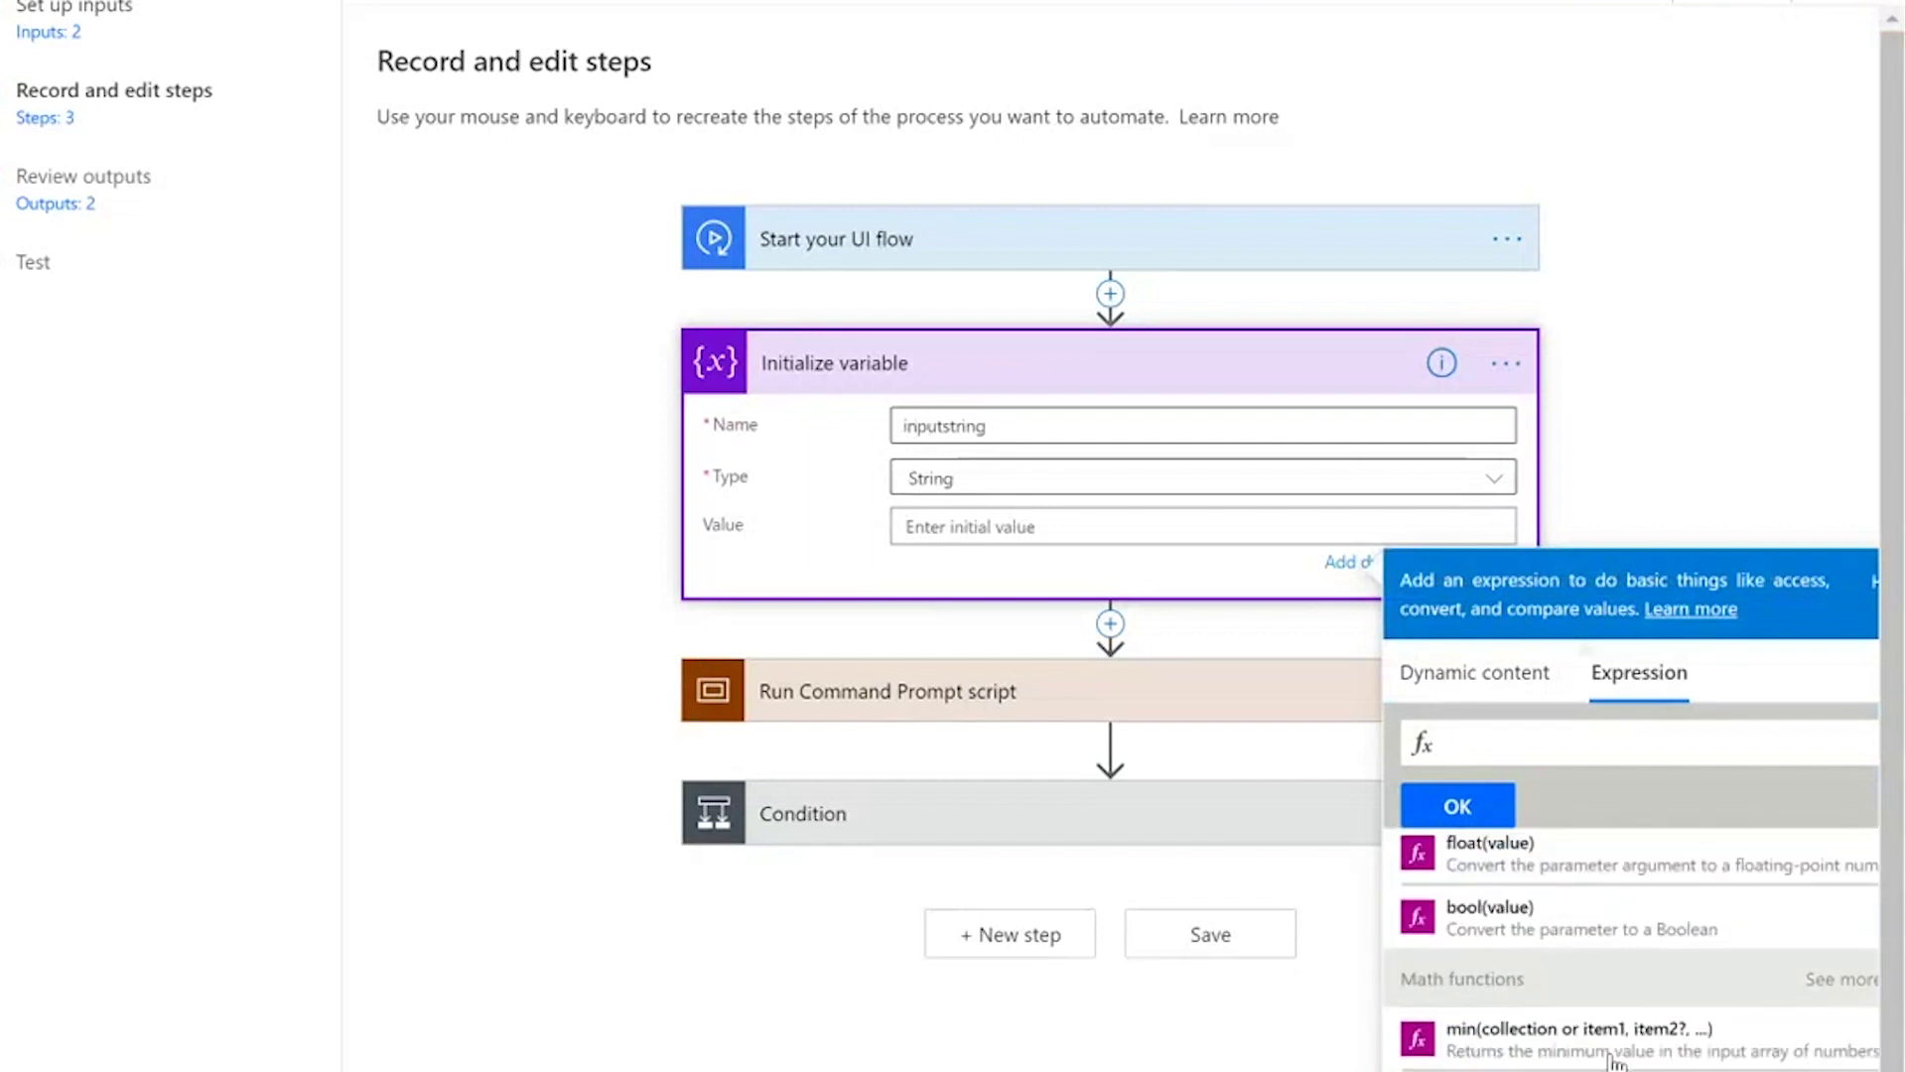
scroll(1616, 1061, up, 3)
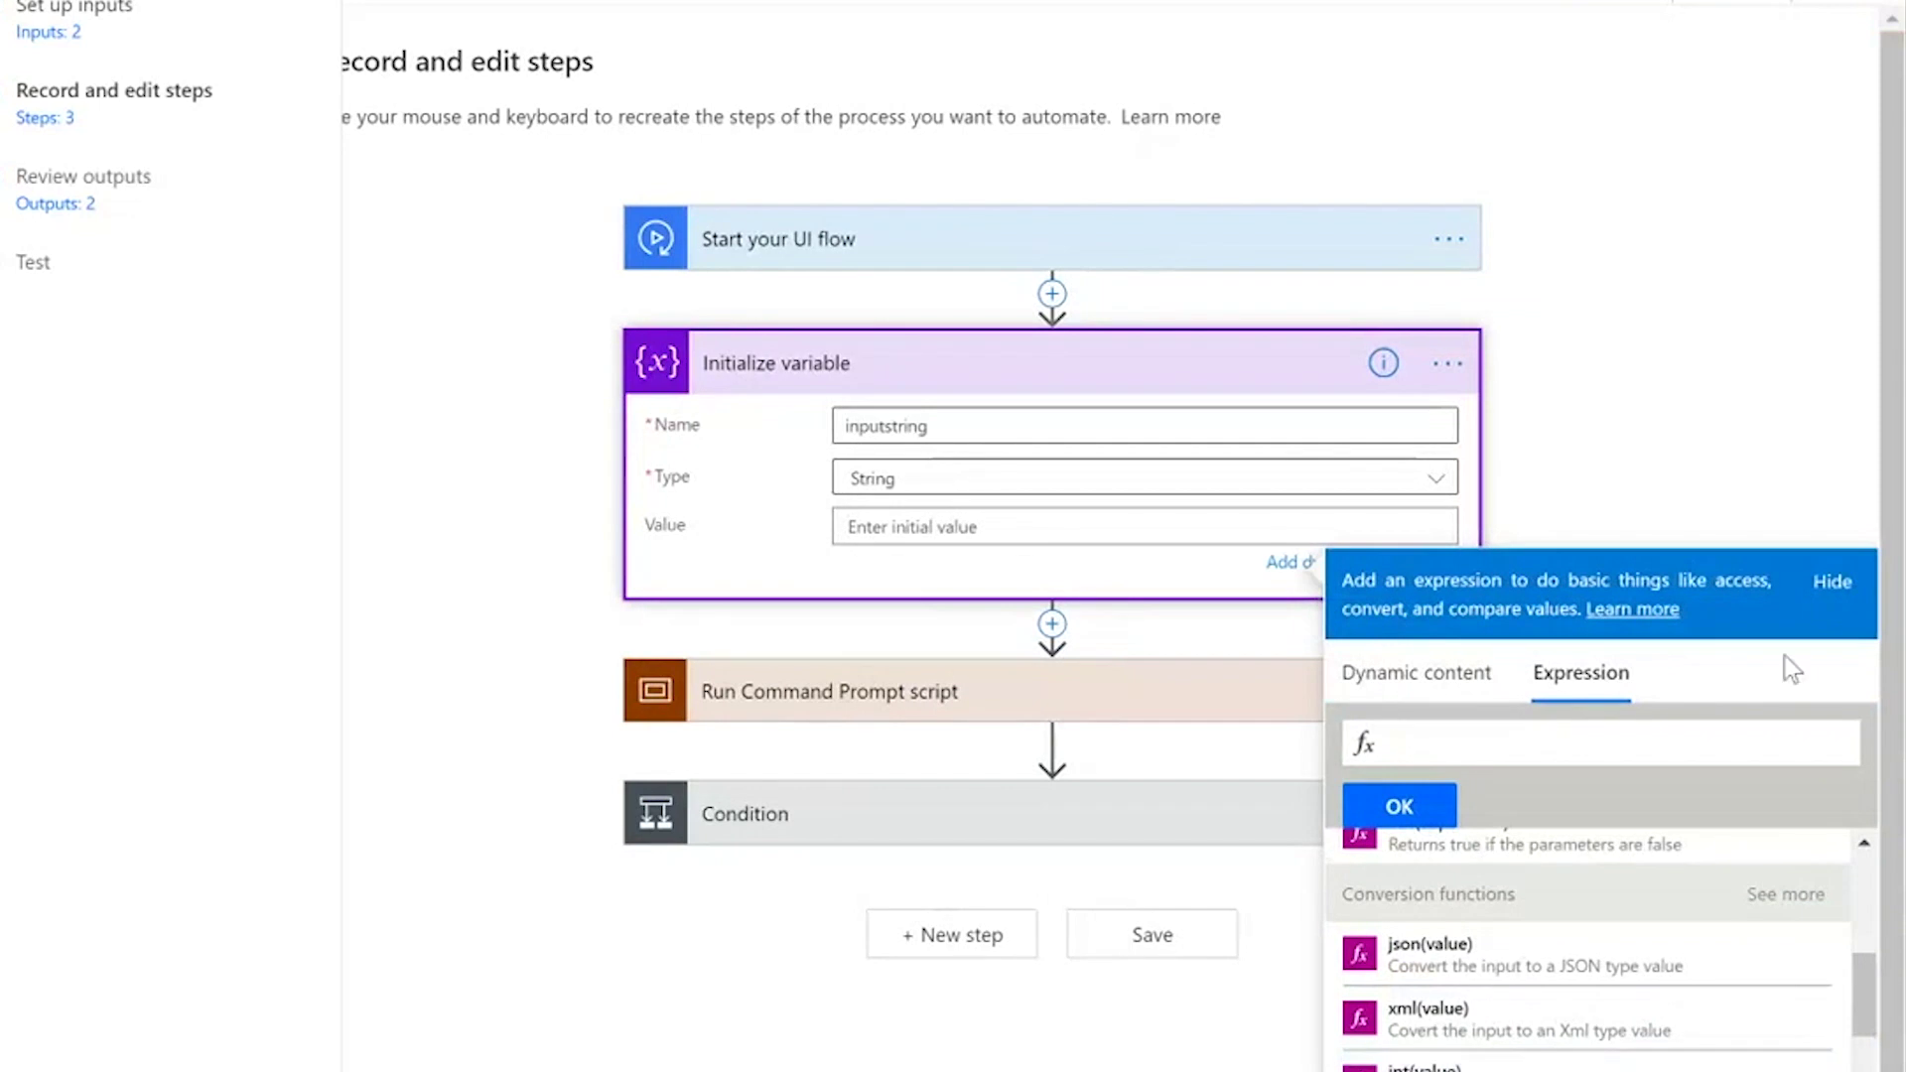
click(1829, 608)
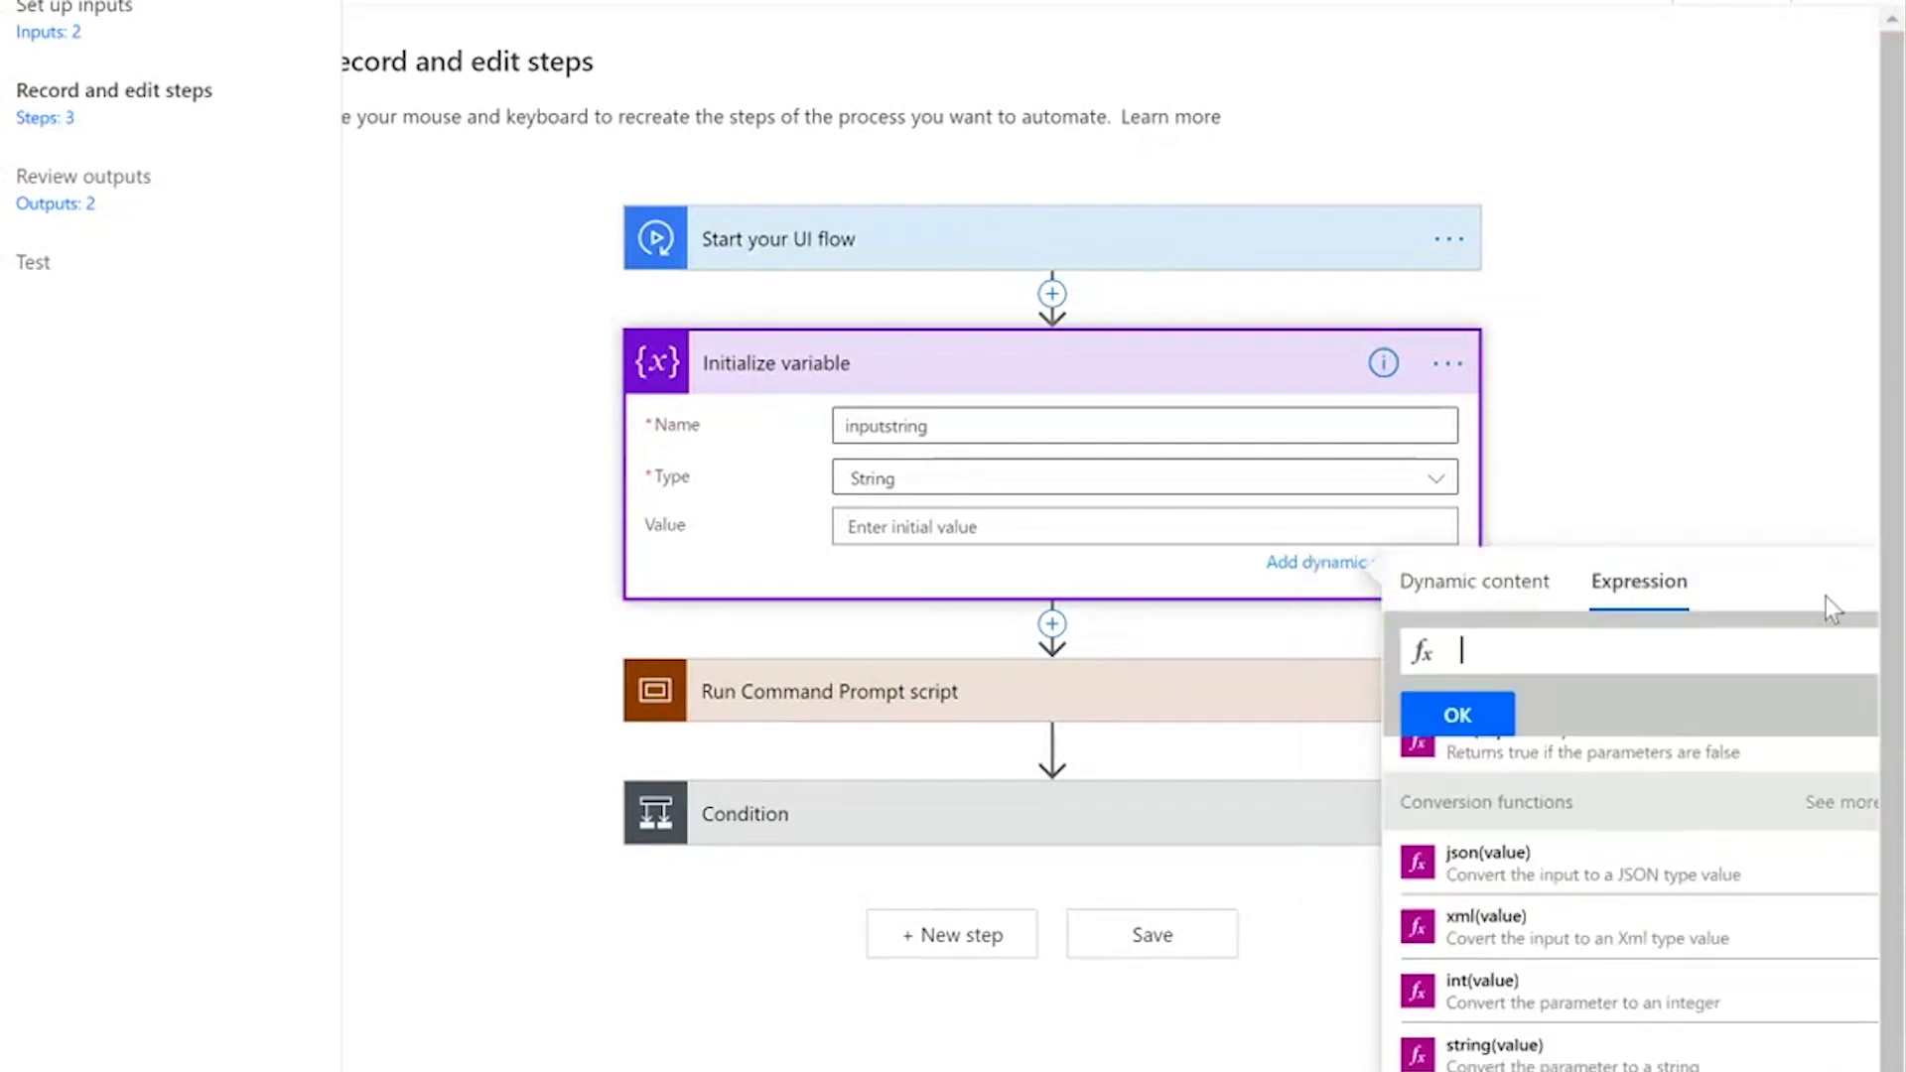
click(978, 1061)
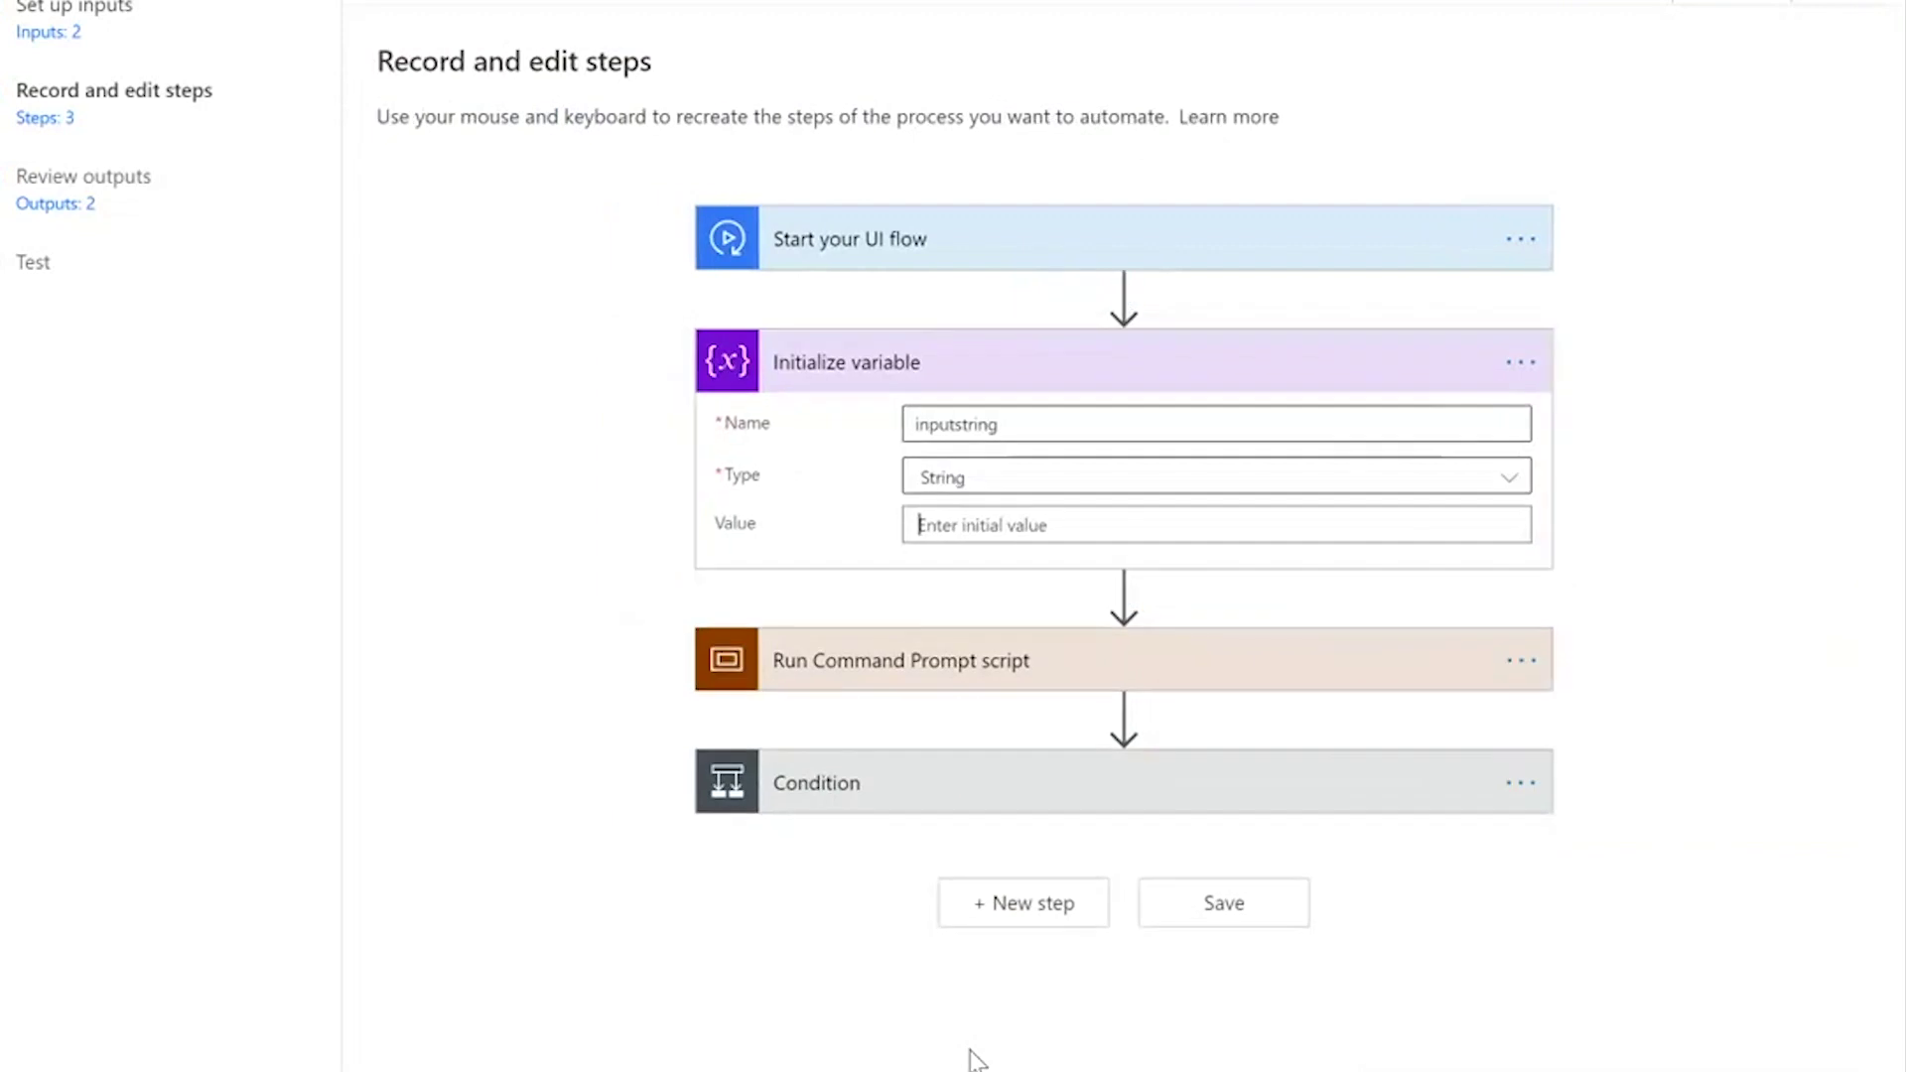
- Expand the Run Command Prompt script and examine the key sequence in its Replay keystrokes 1 action
click(1092, 660)
scroll(1092, 657, down, 4)
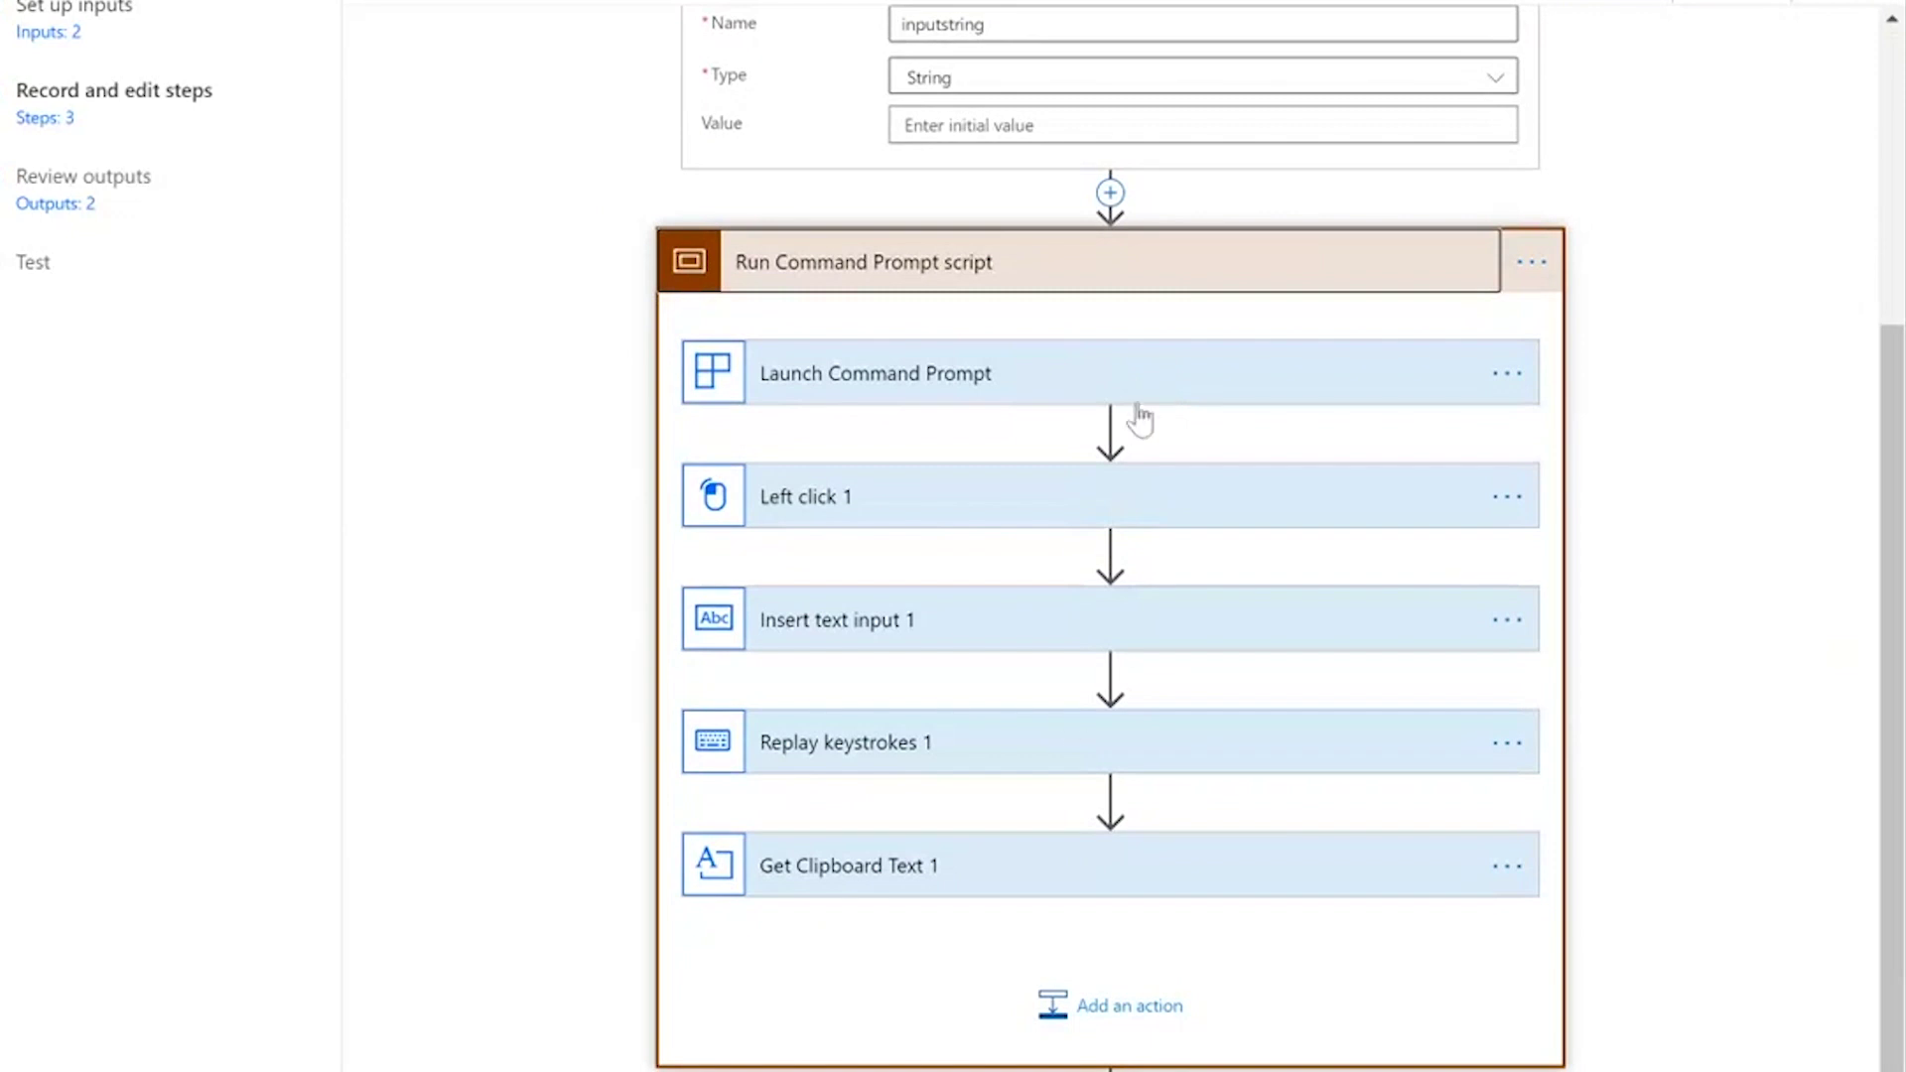
click(1072, 773)
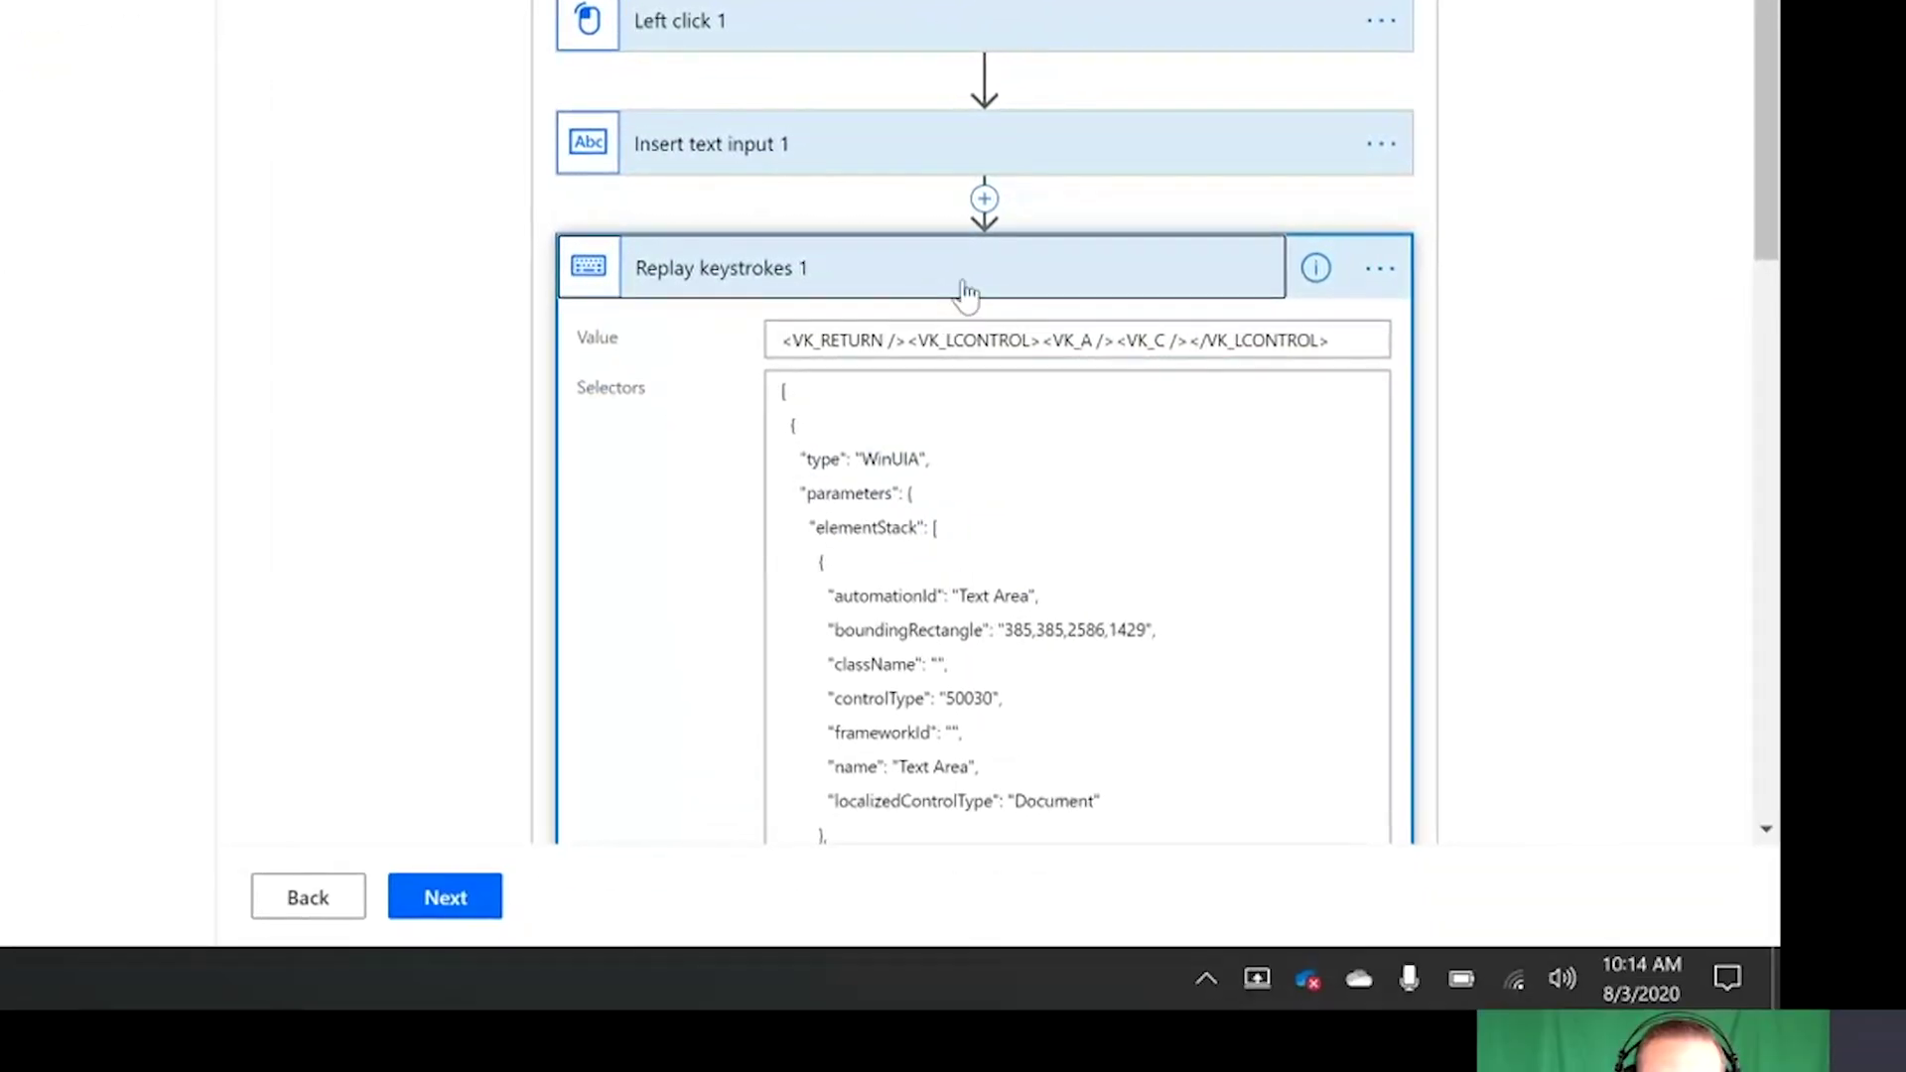
- Open a Command Prompt, select all its text and copy it to the clipboard, and minimize the window
key(super)
text(cmd)
key(Return)
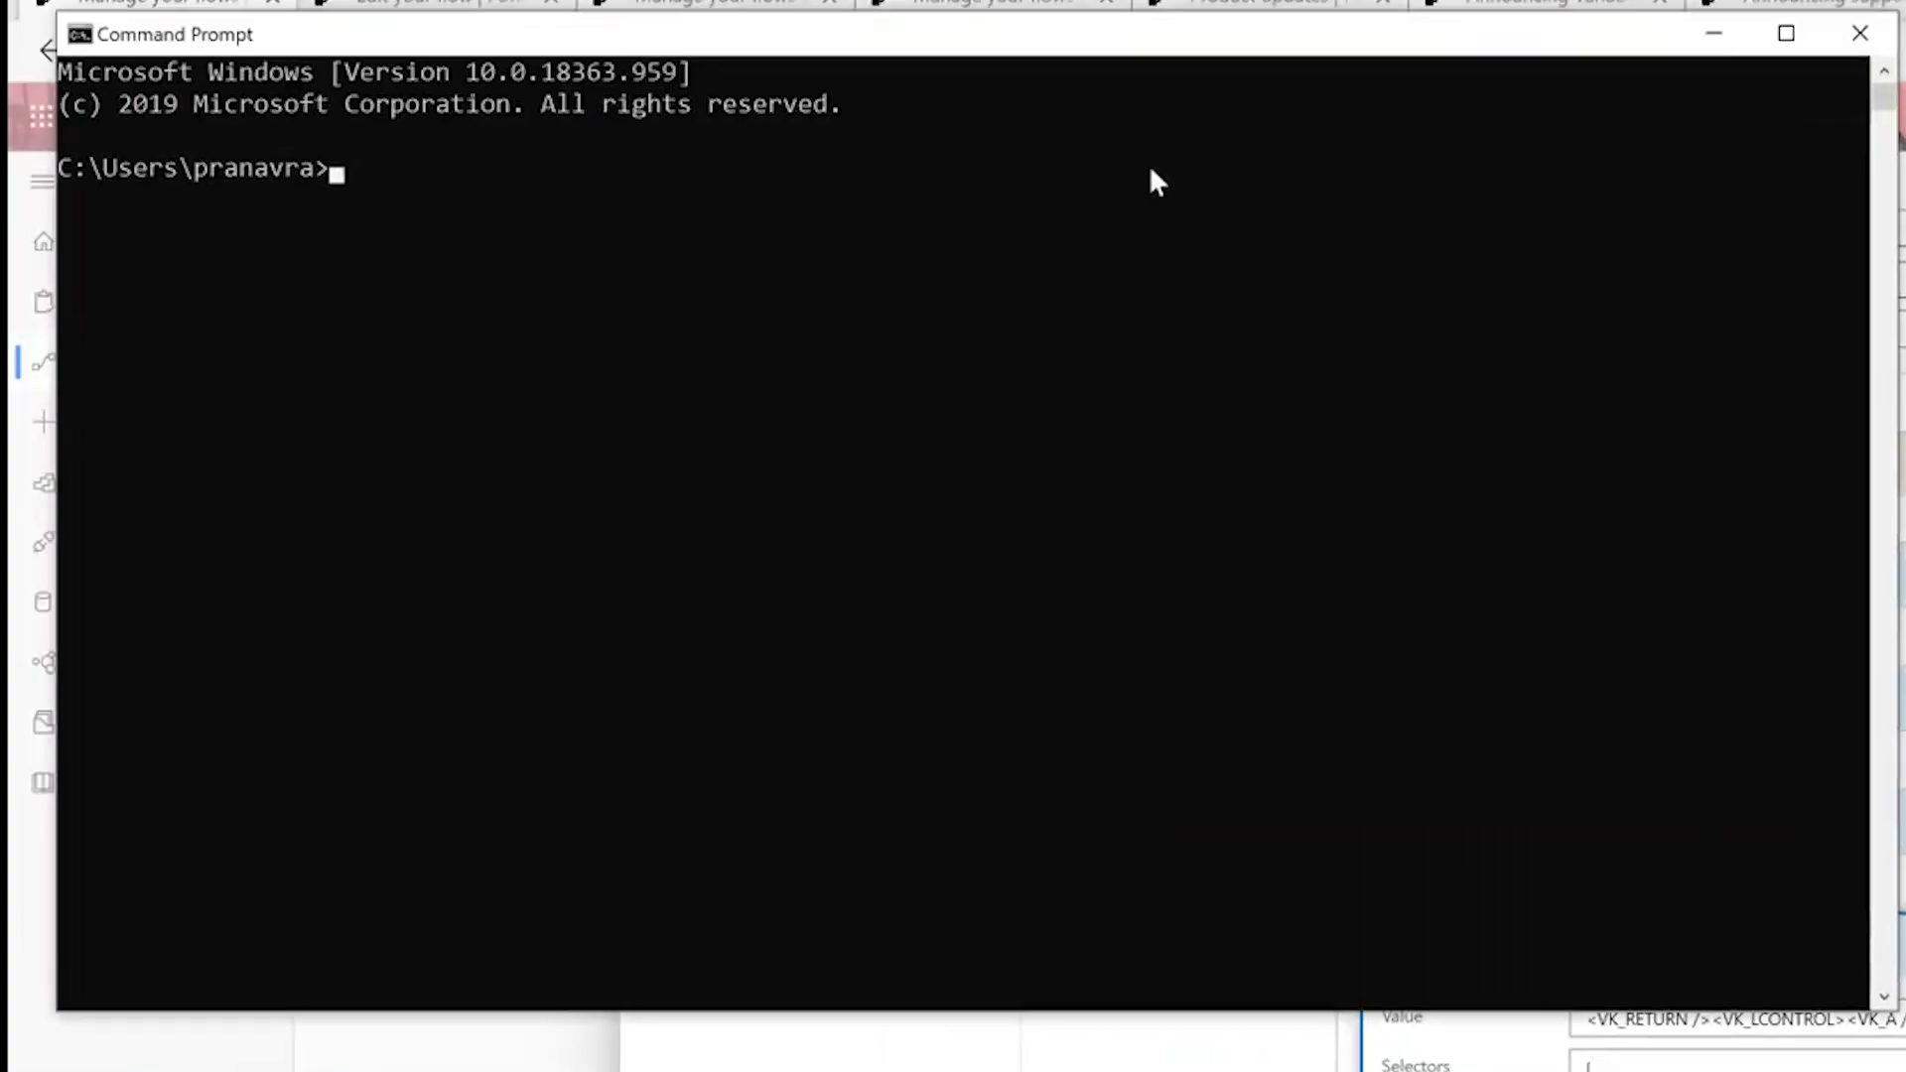
click(1150, 106)
key(ctrl+a)
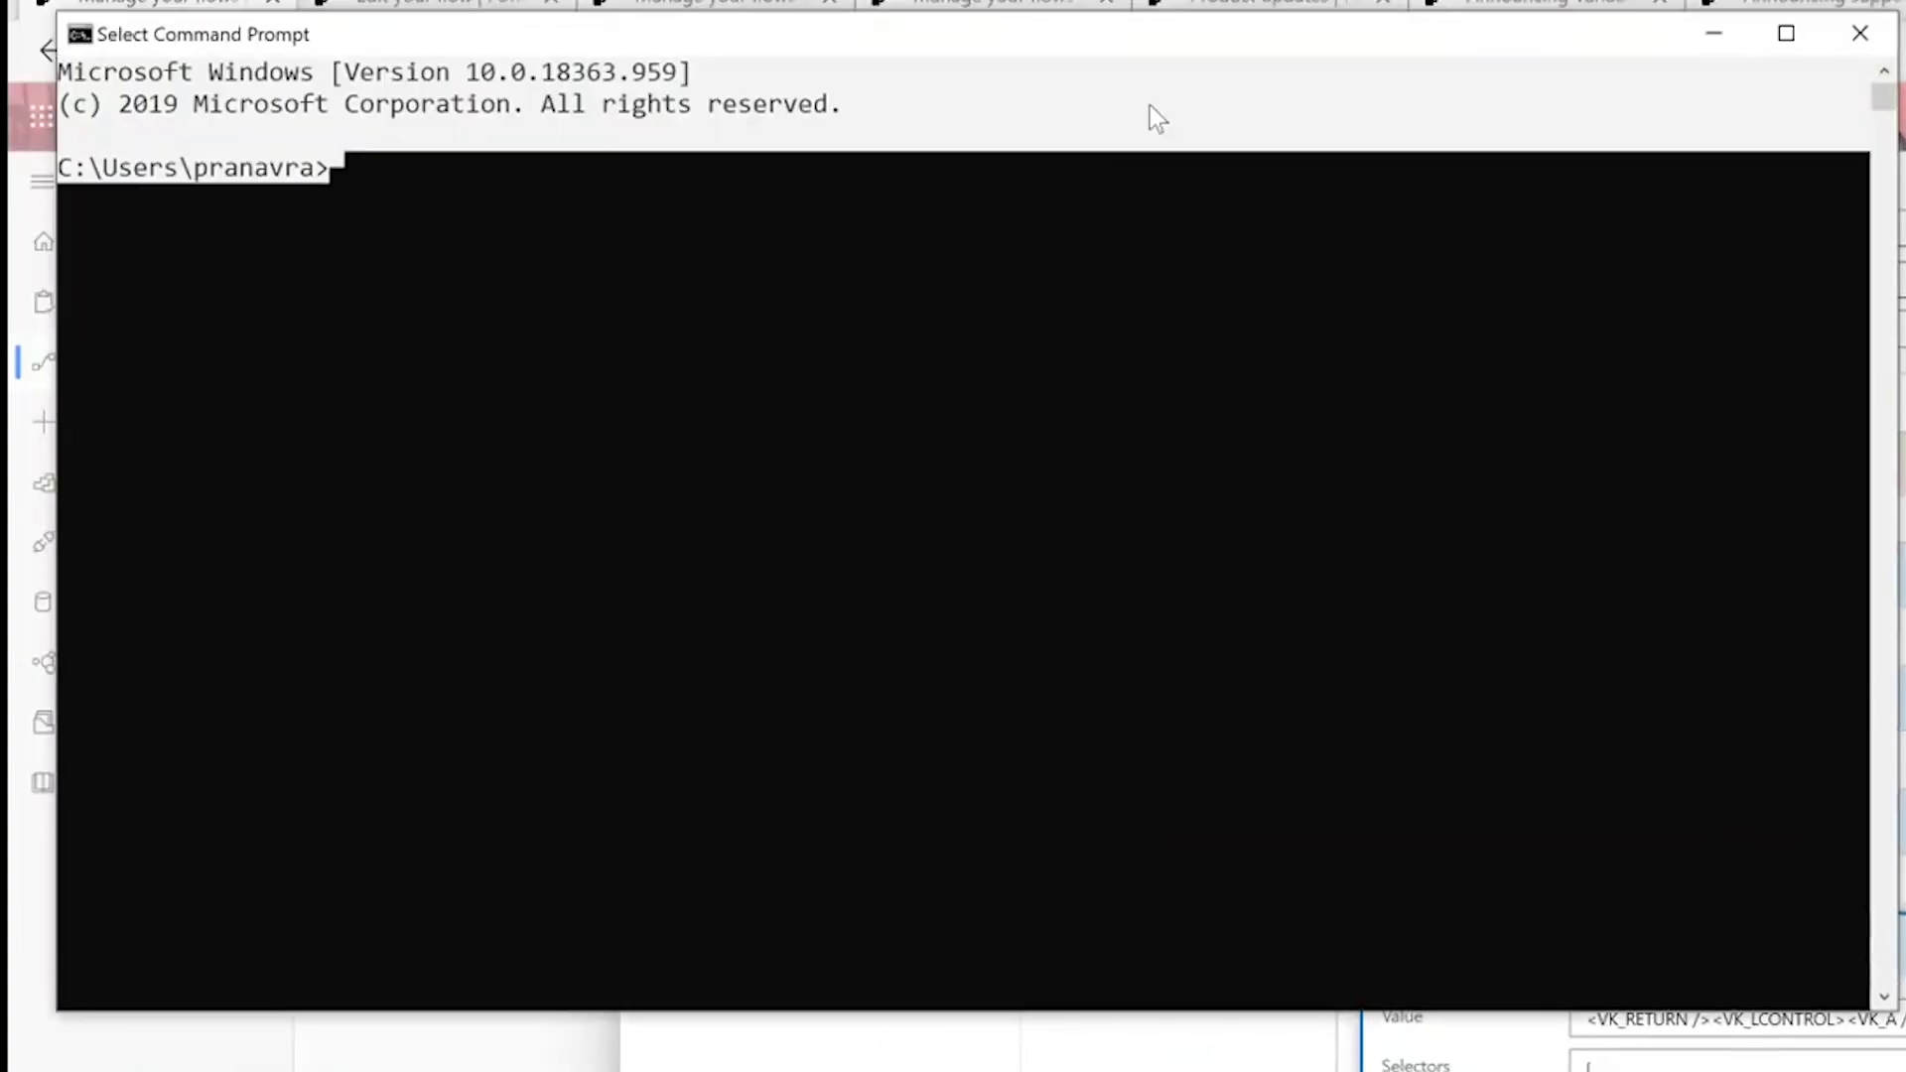
key(ctrl+c)
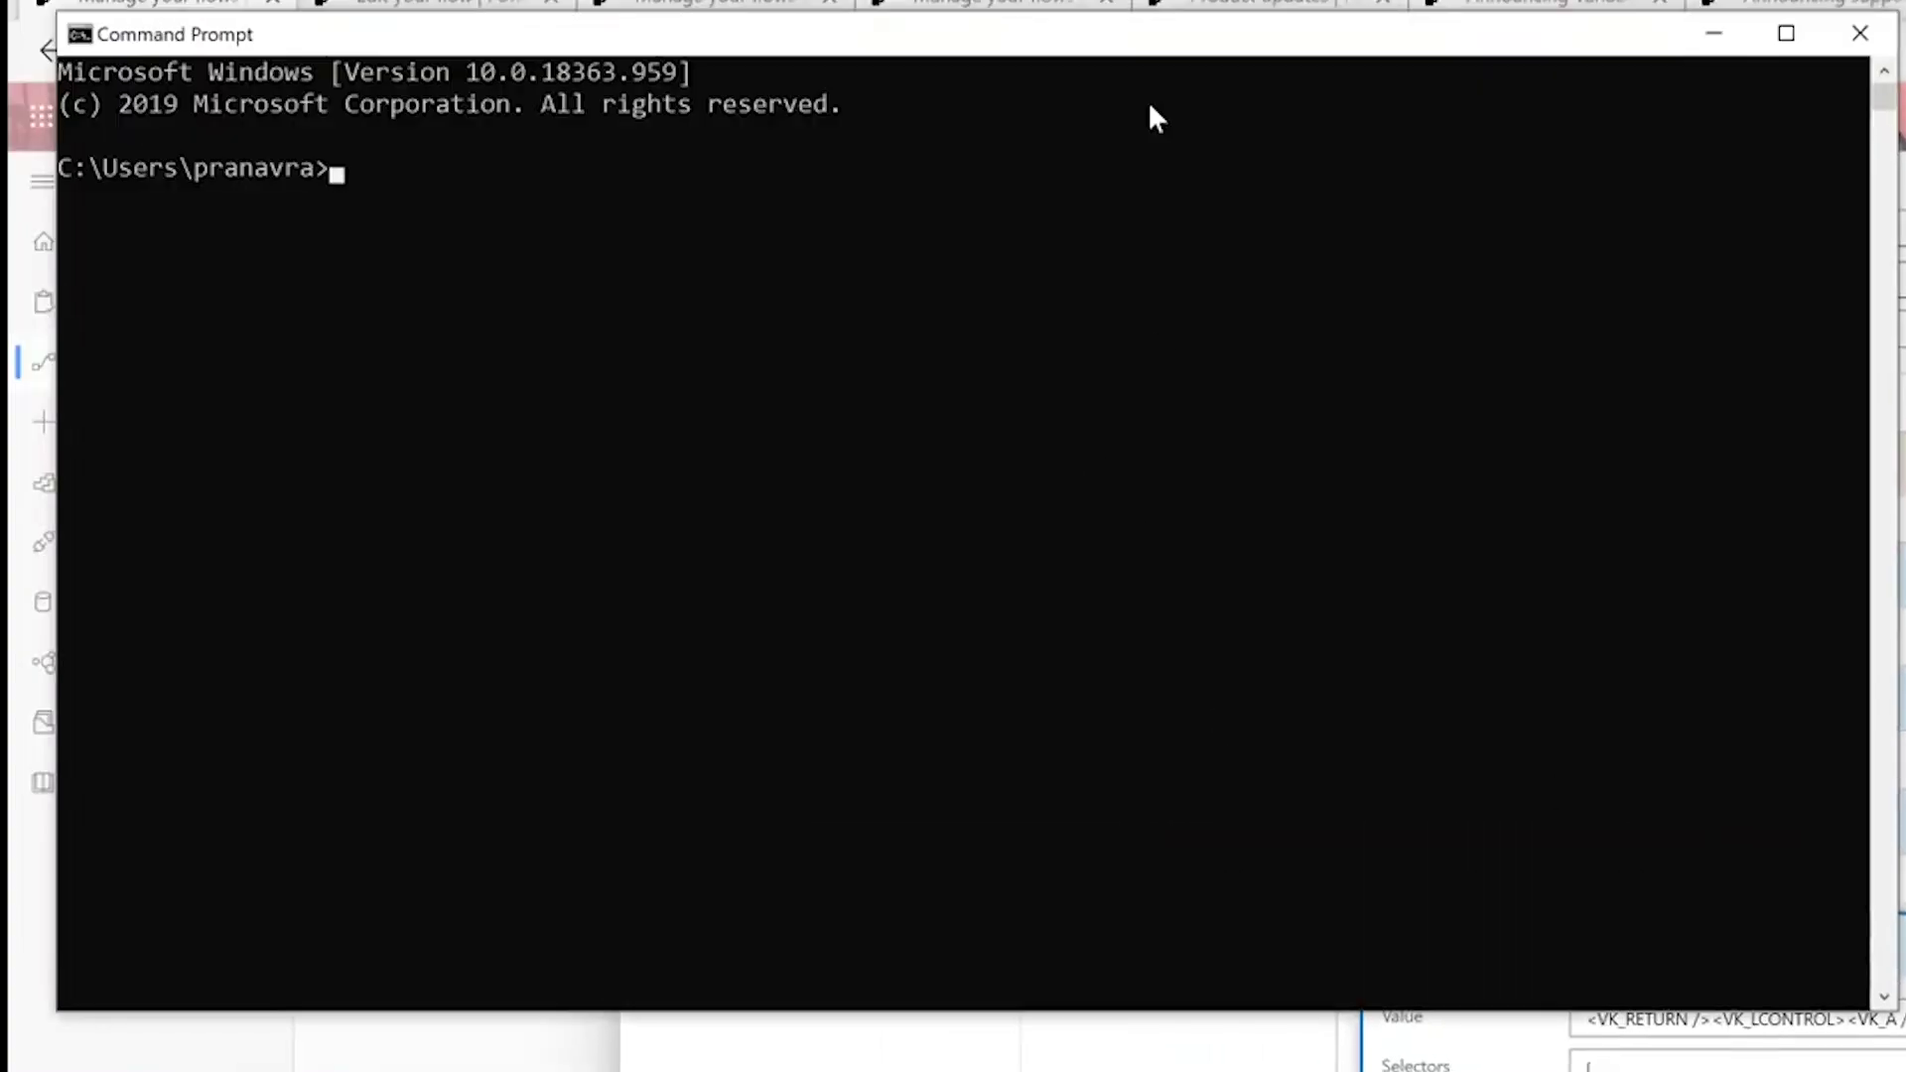
click(1709, 50)
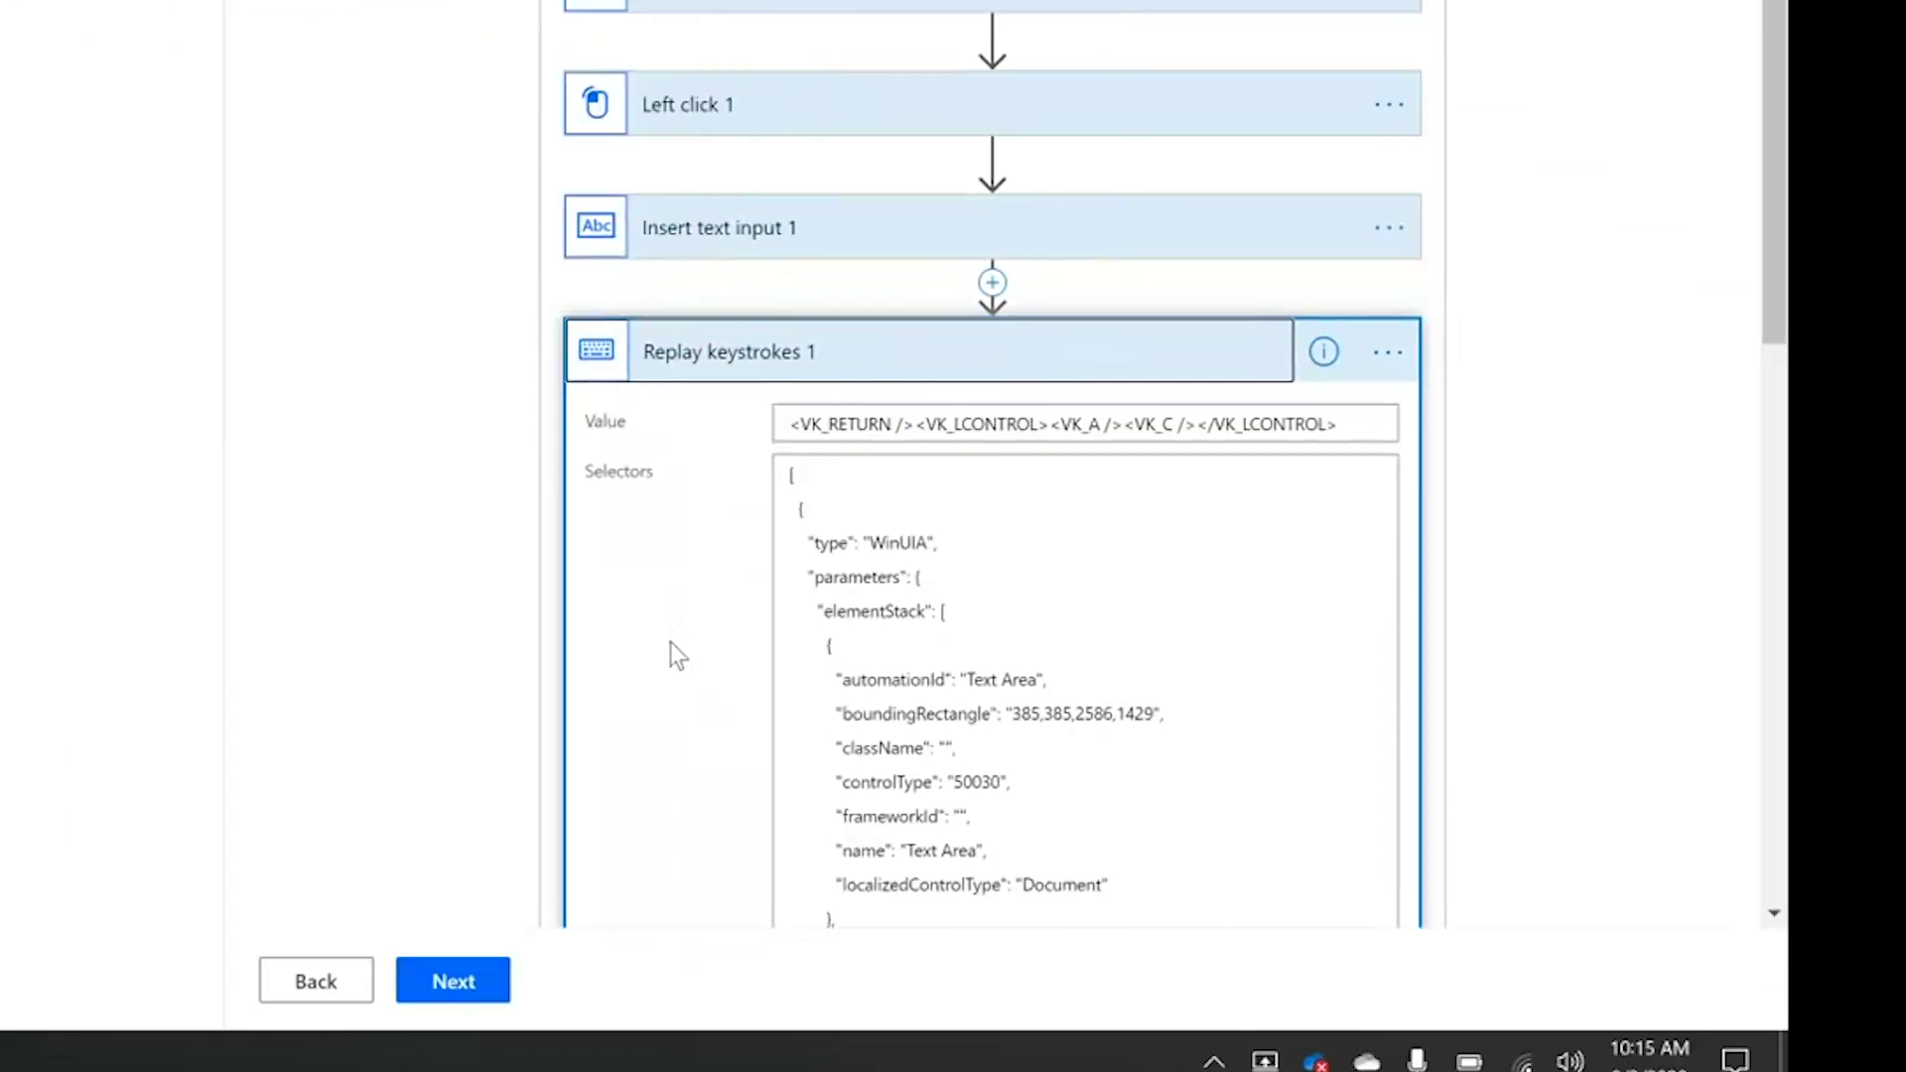
- Check the Replay keystrokes 1 selectors and the Get Clipboard Text 1 action, and collapse the Run Command Prompt script
scroll(672, 646, down, 2)
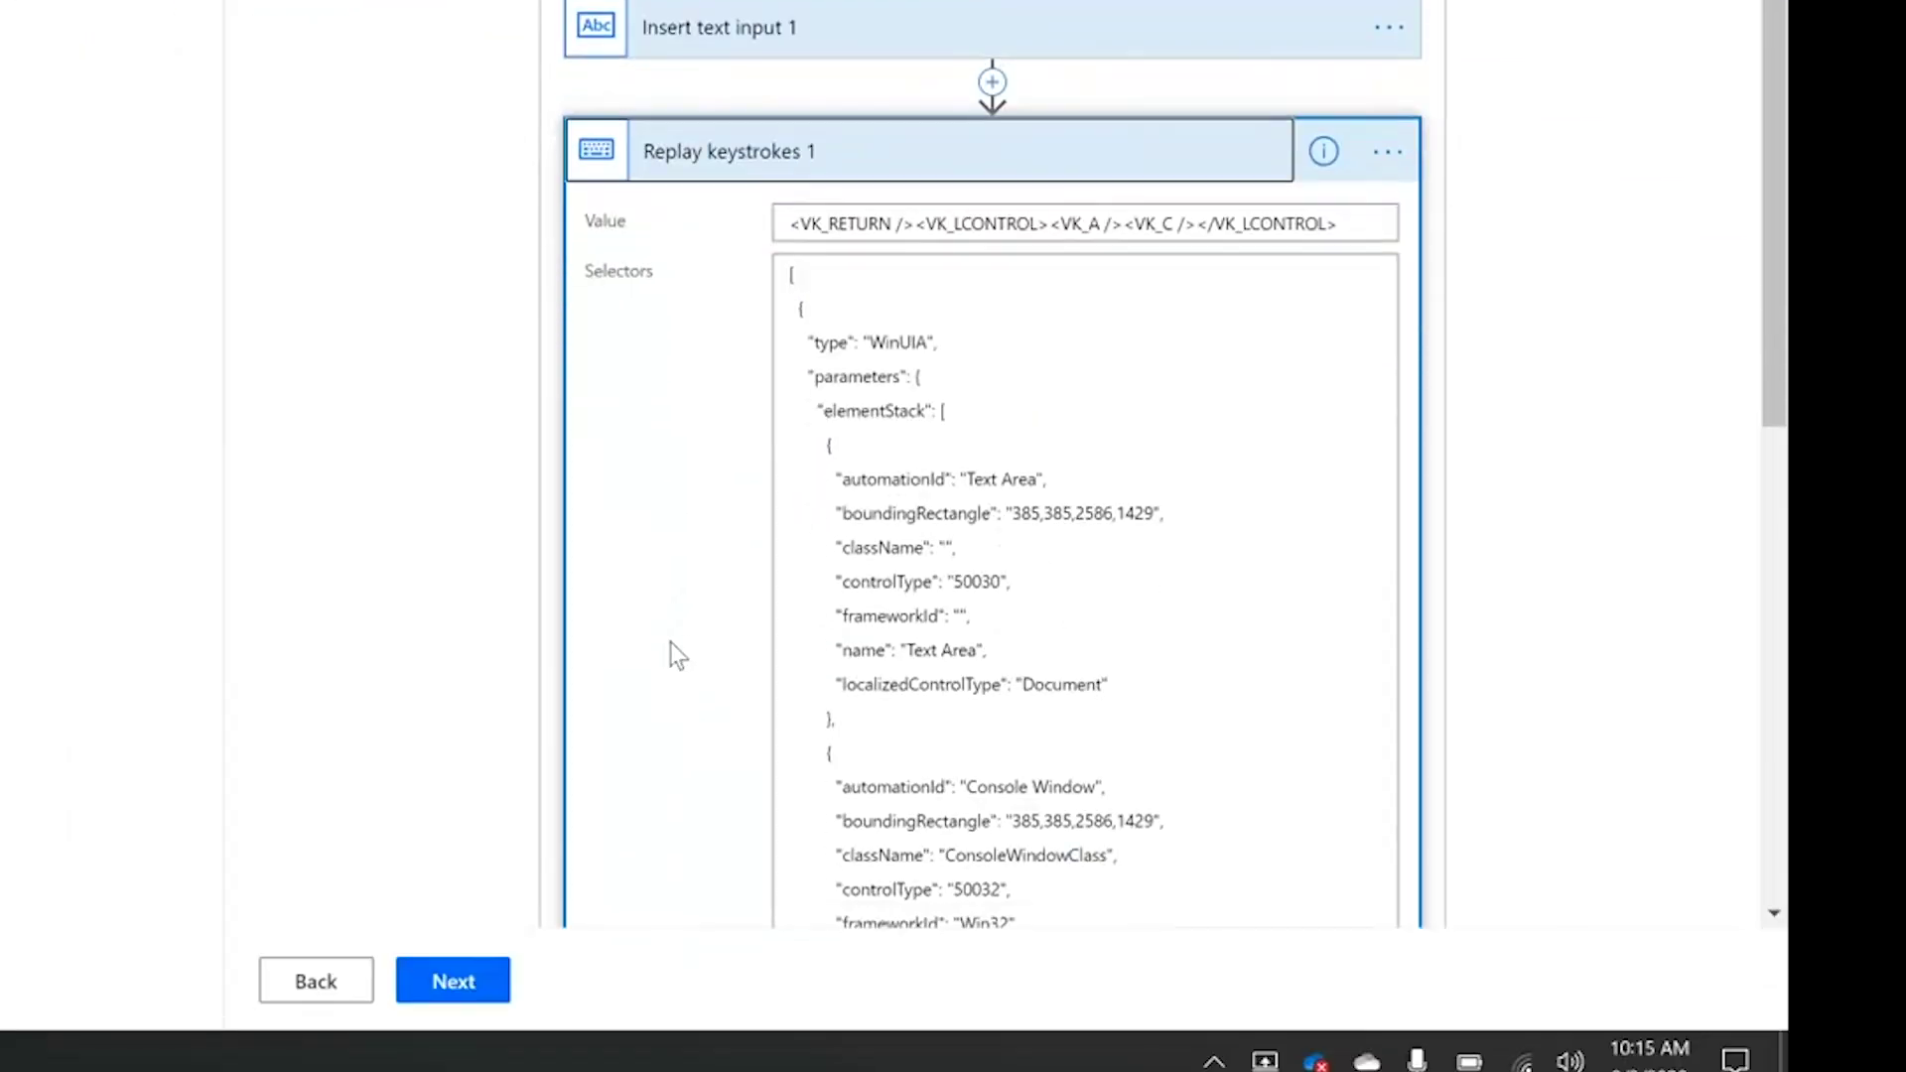
click(986, 169)
click(957, 504)
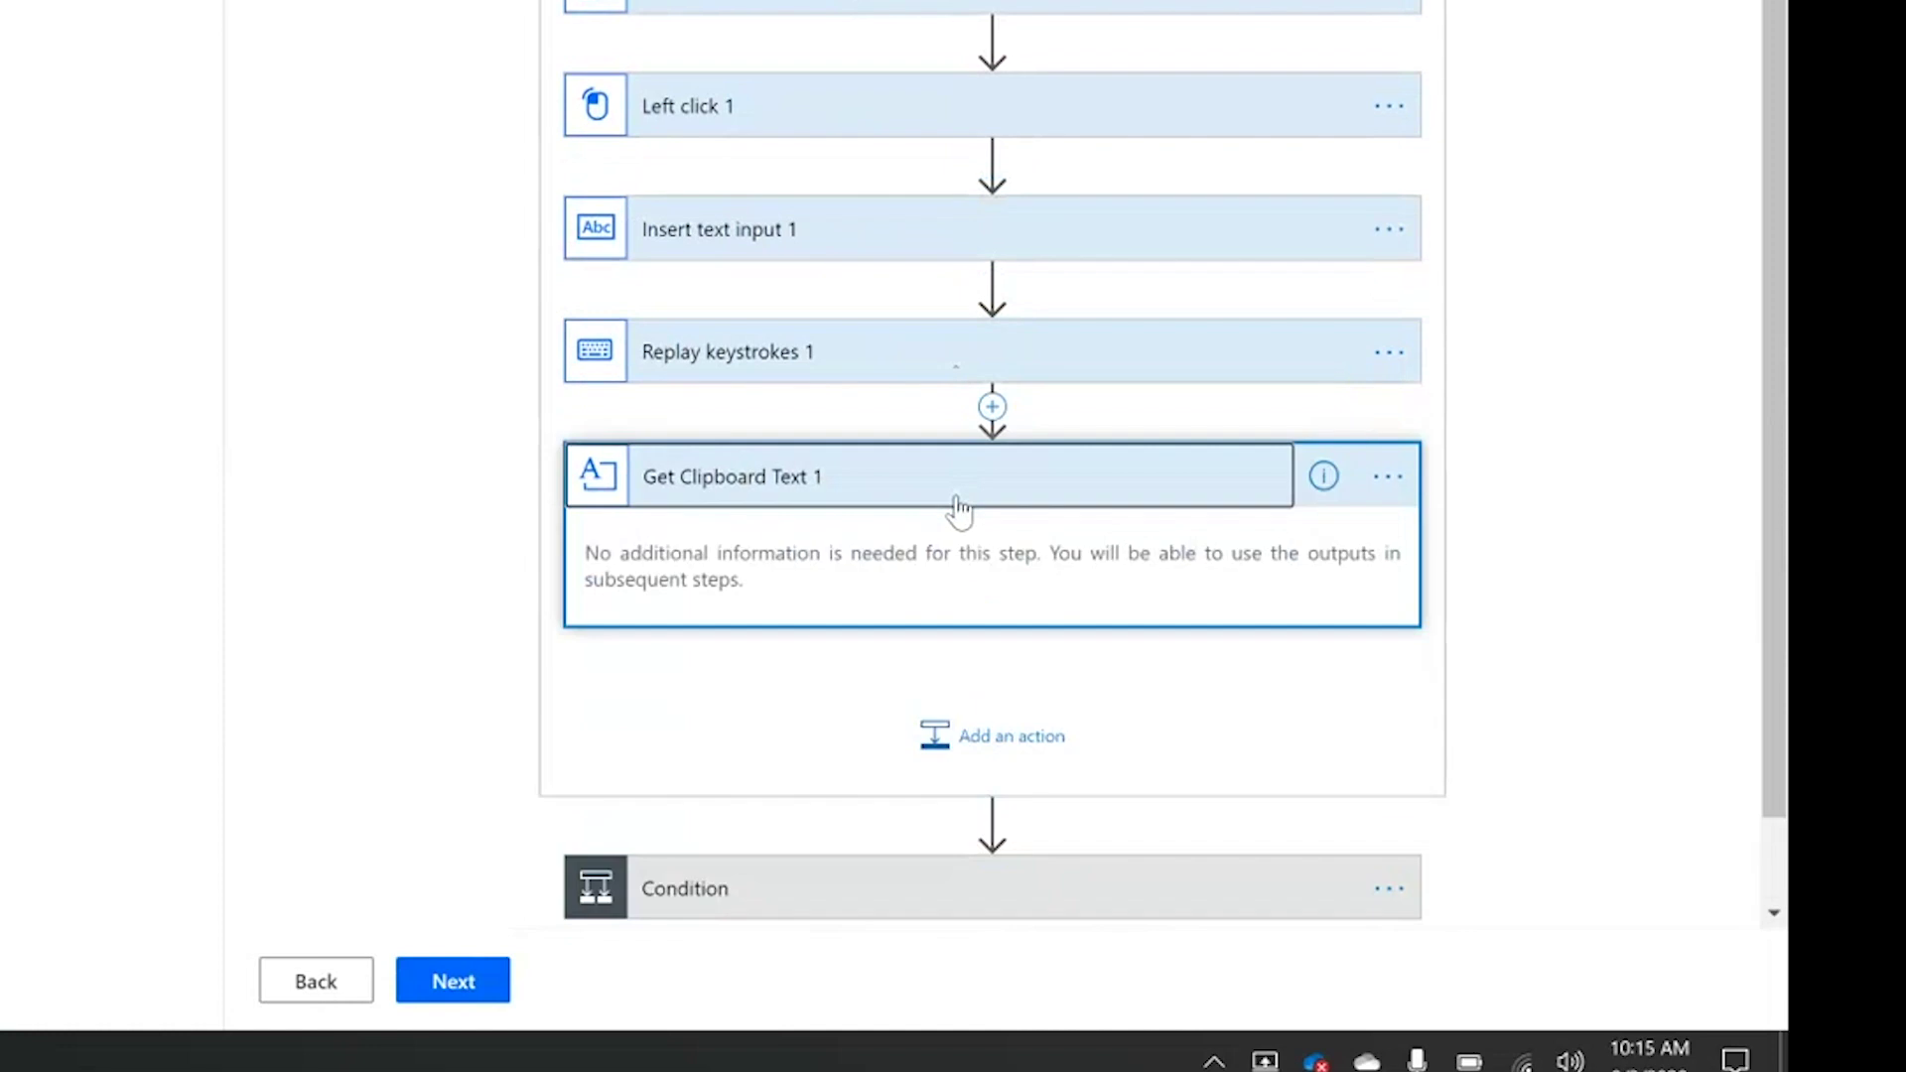
click(959, 509)
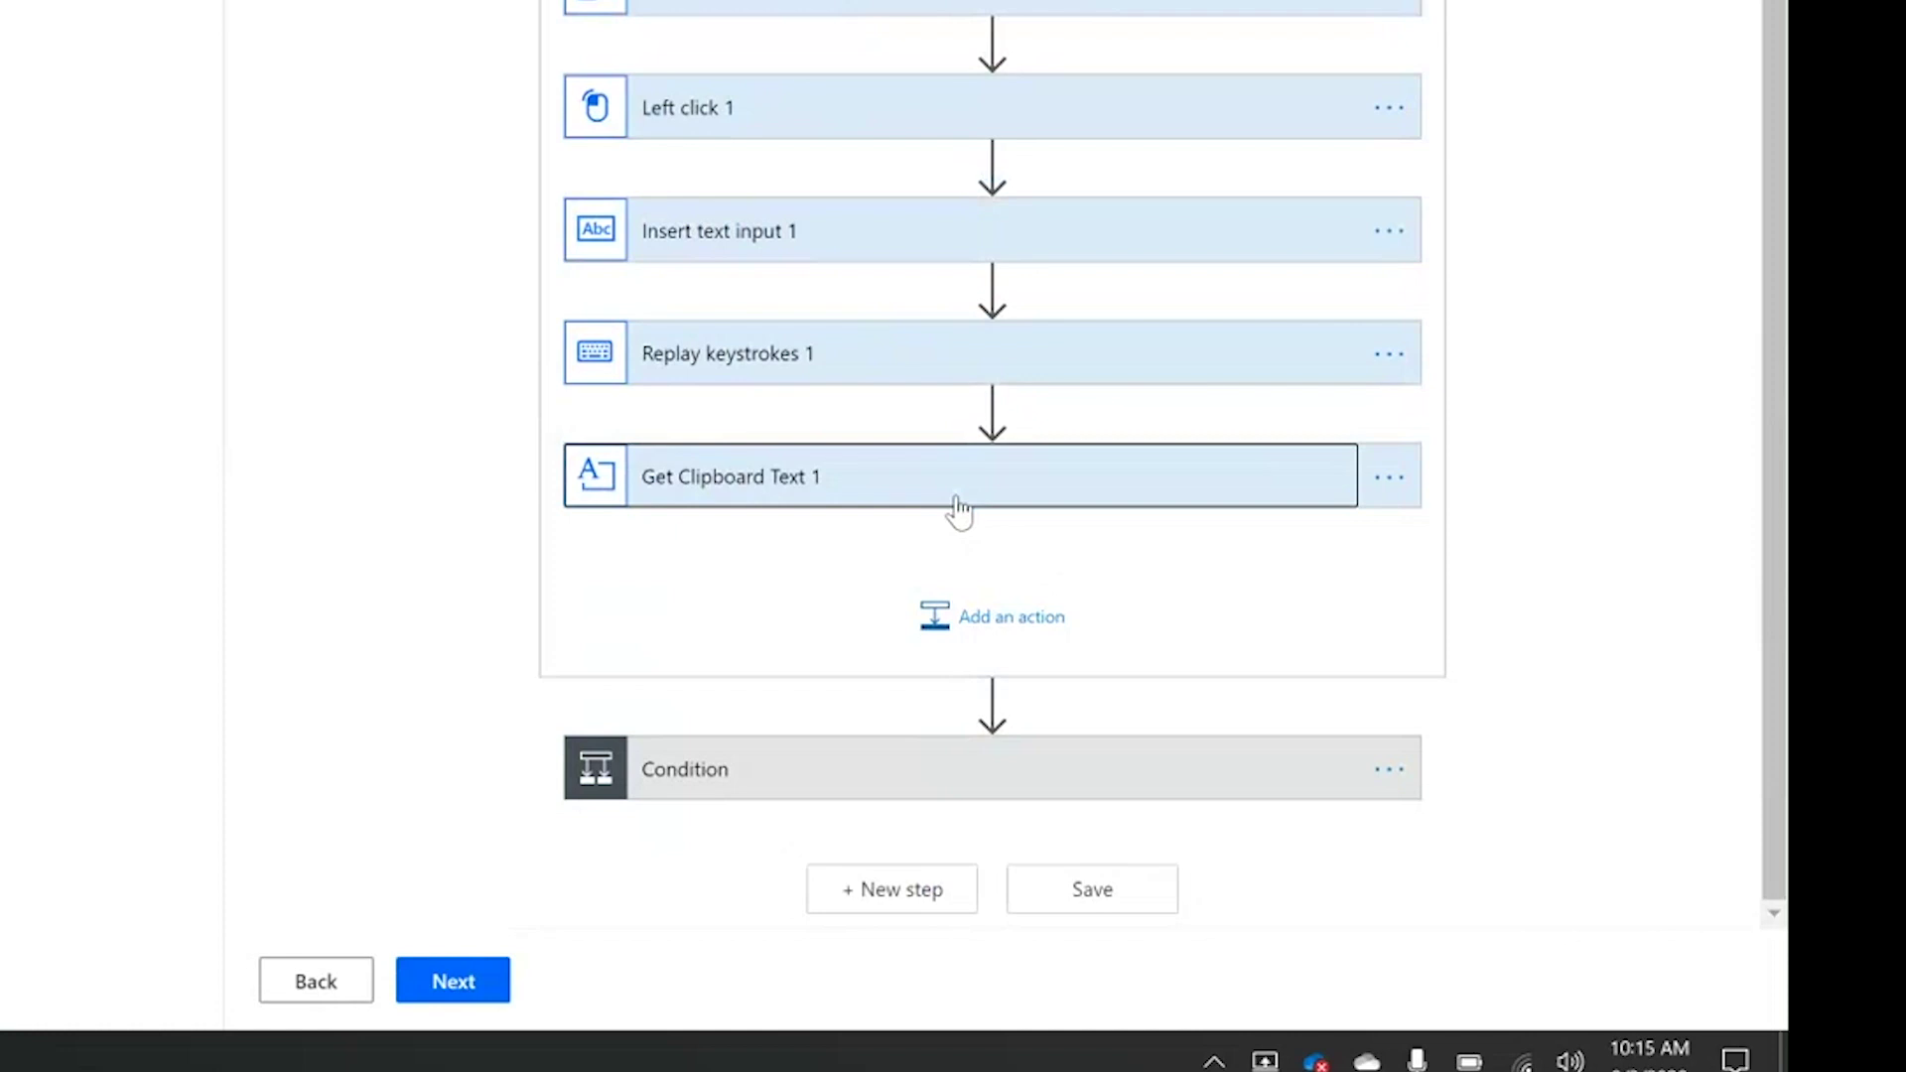
click(996, 3)
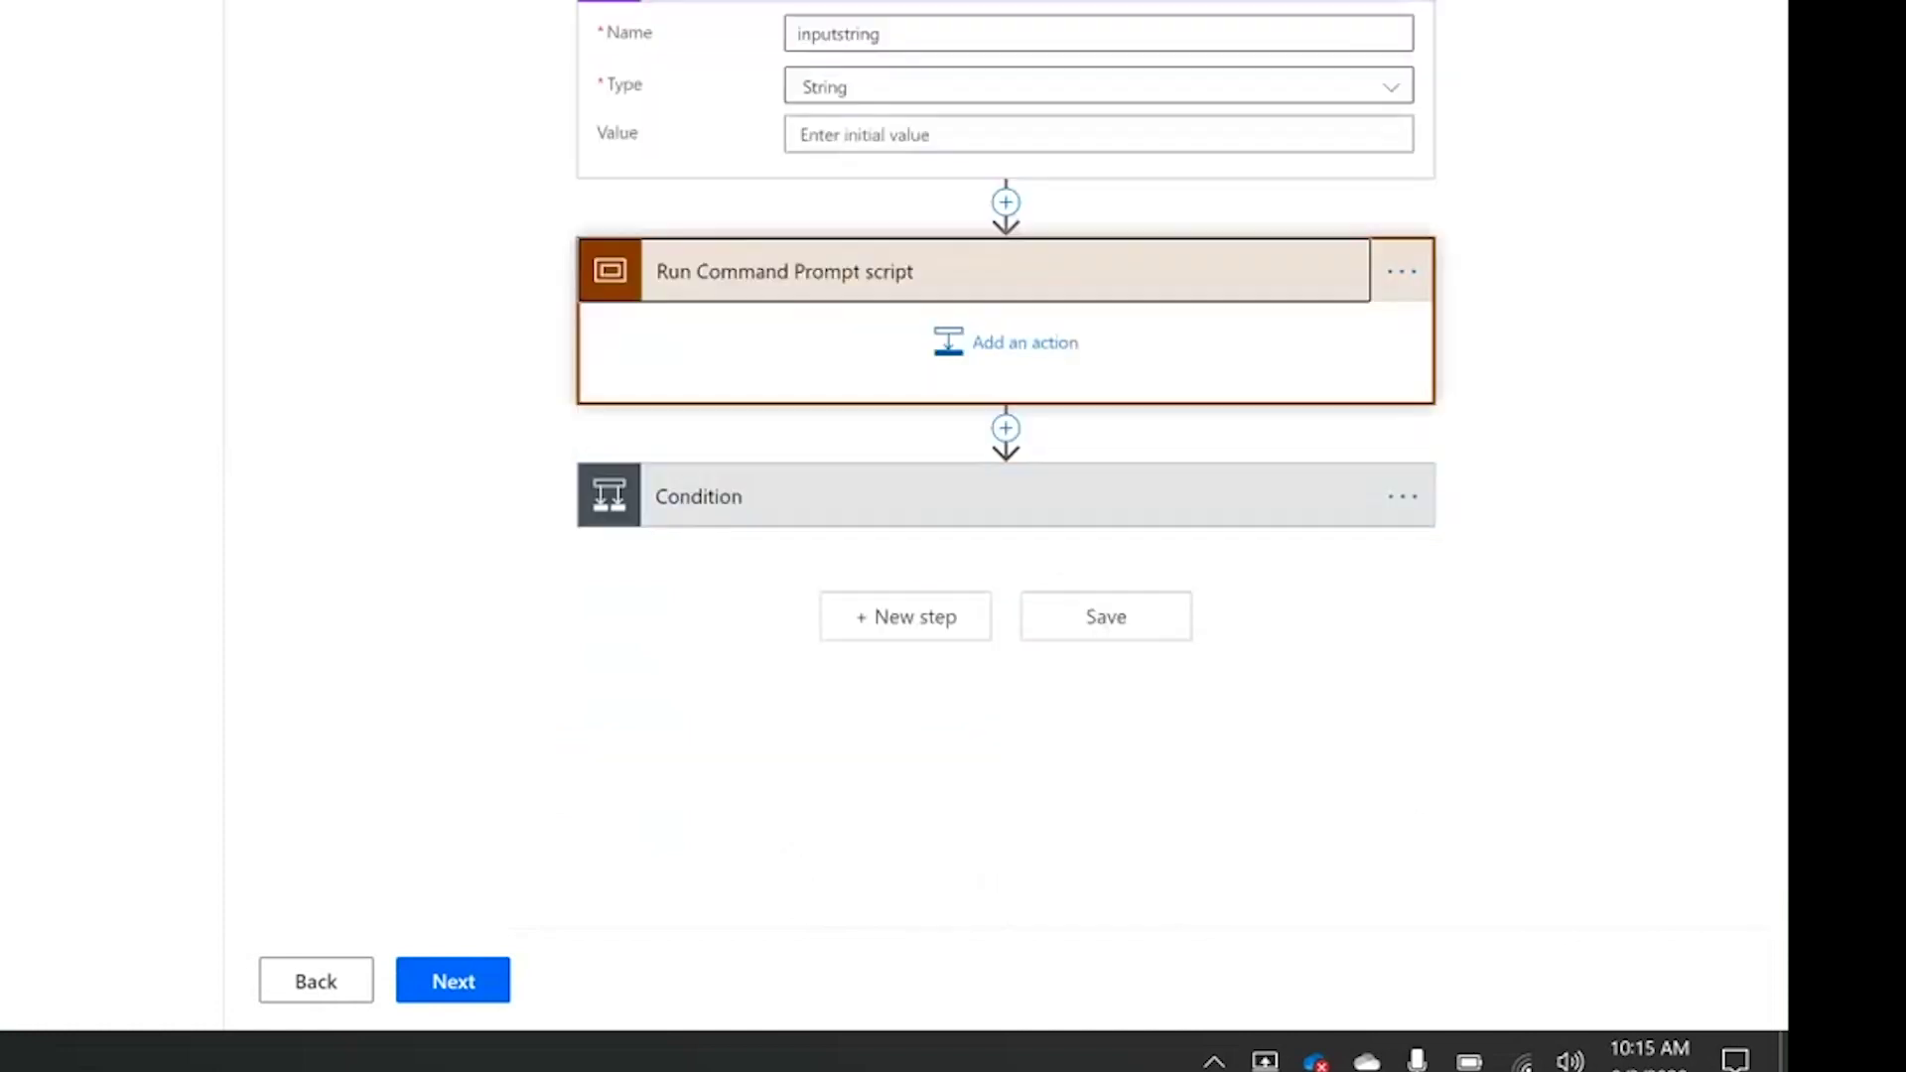
- Examine the Condition comparing the clipboard text with searchstring and its yes and no branches, and collapse the open actions
click(1004, 397)
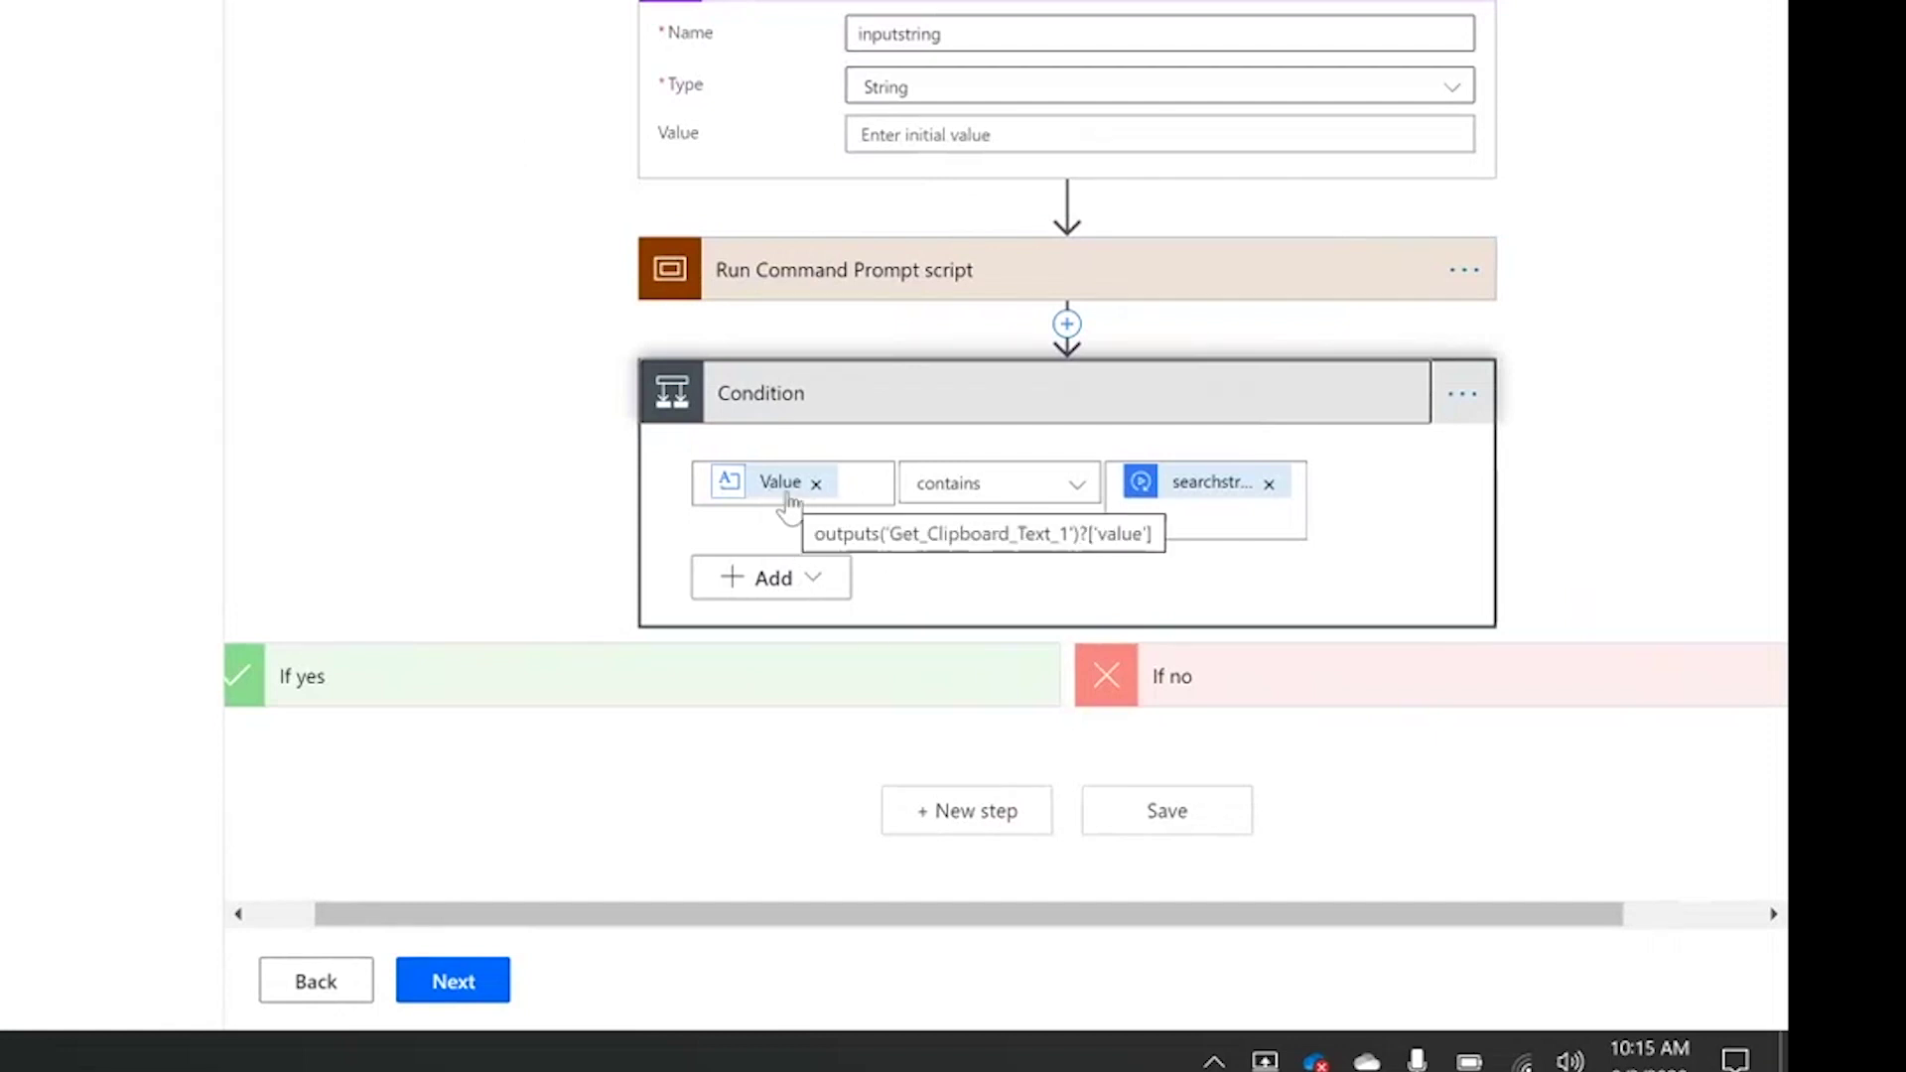
click(1123, 405)
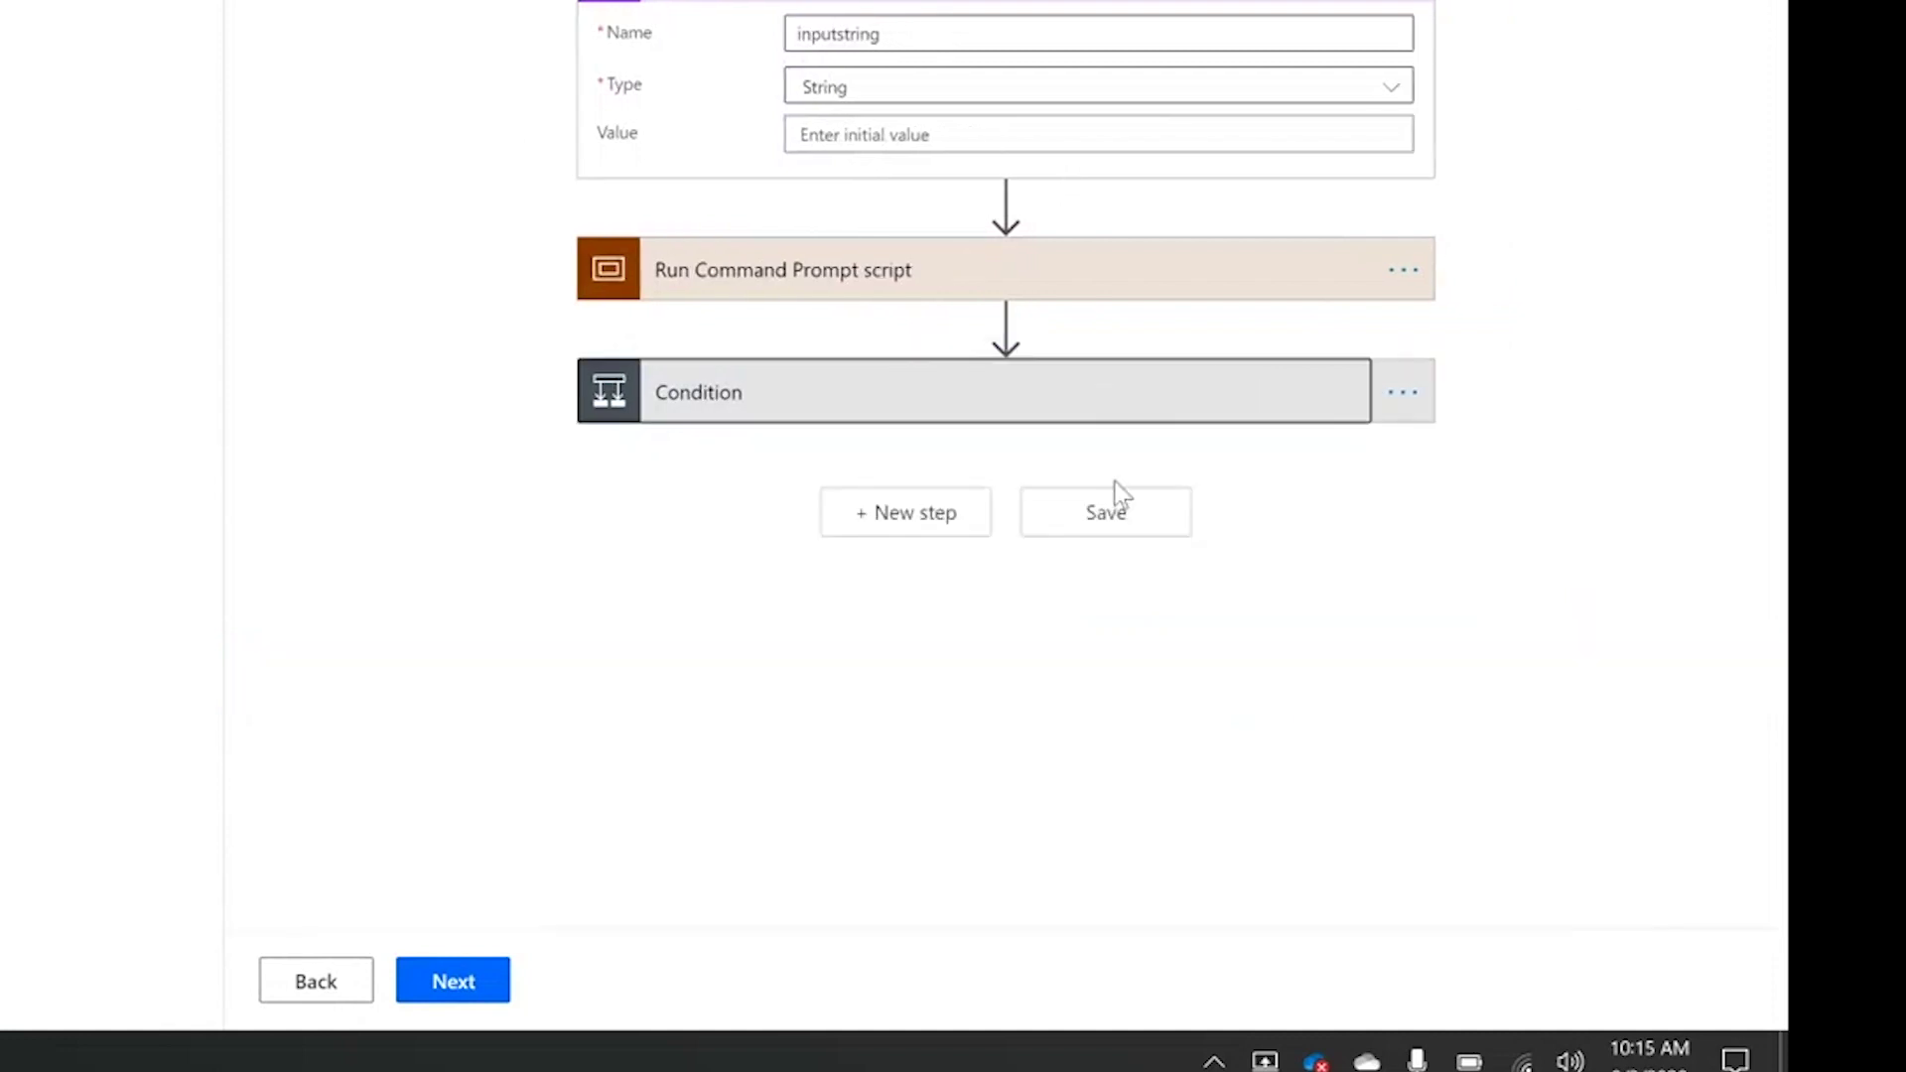
click(1116, 415)
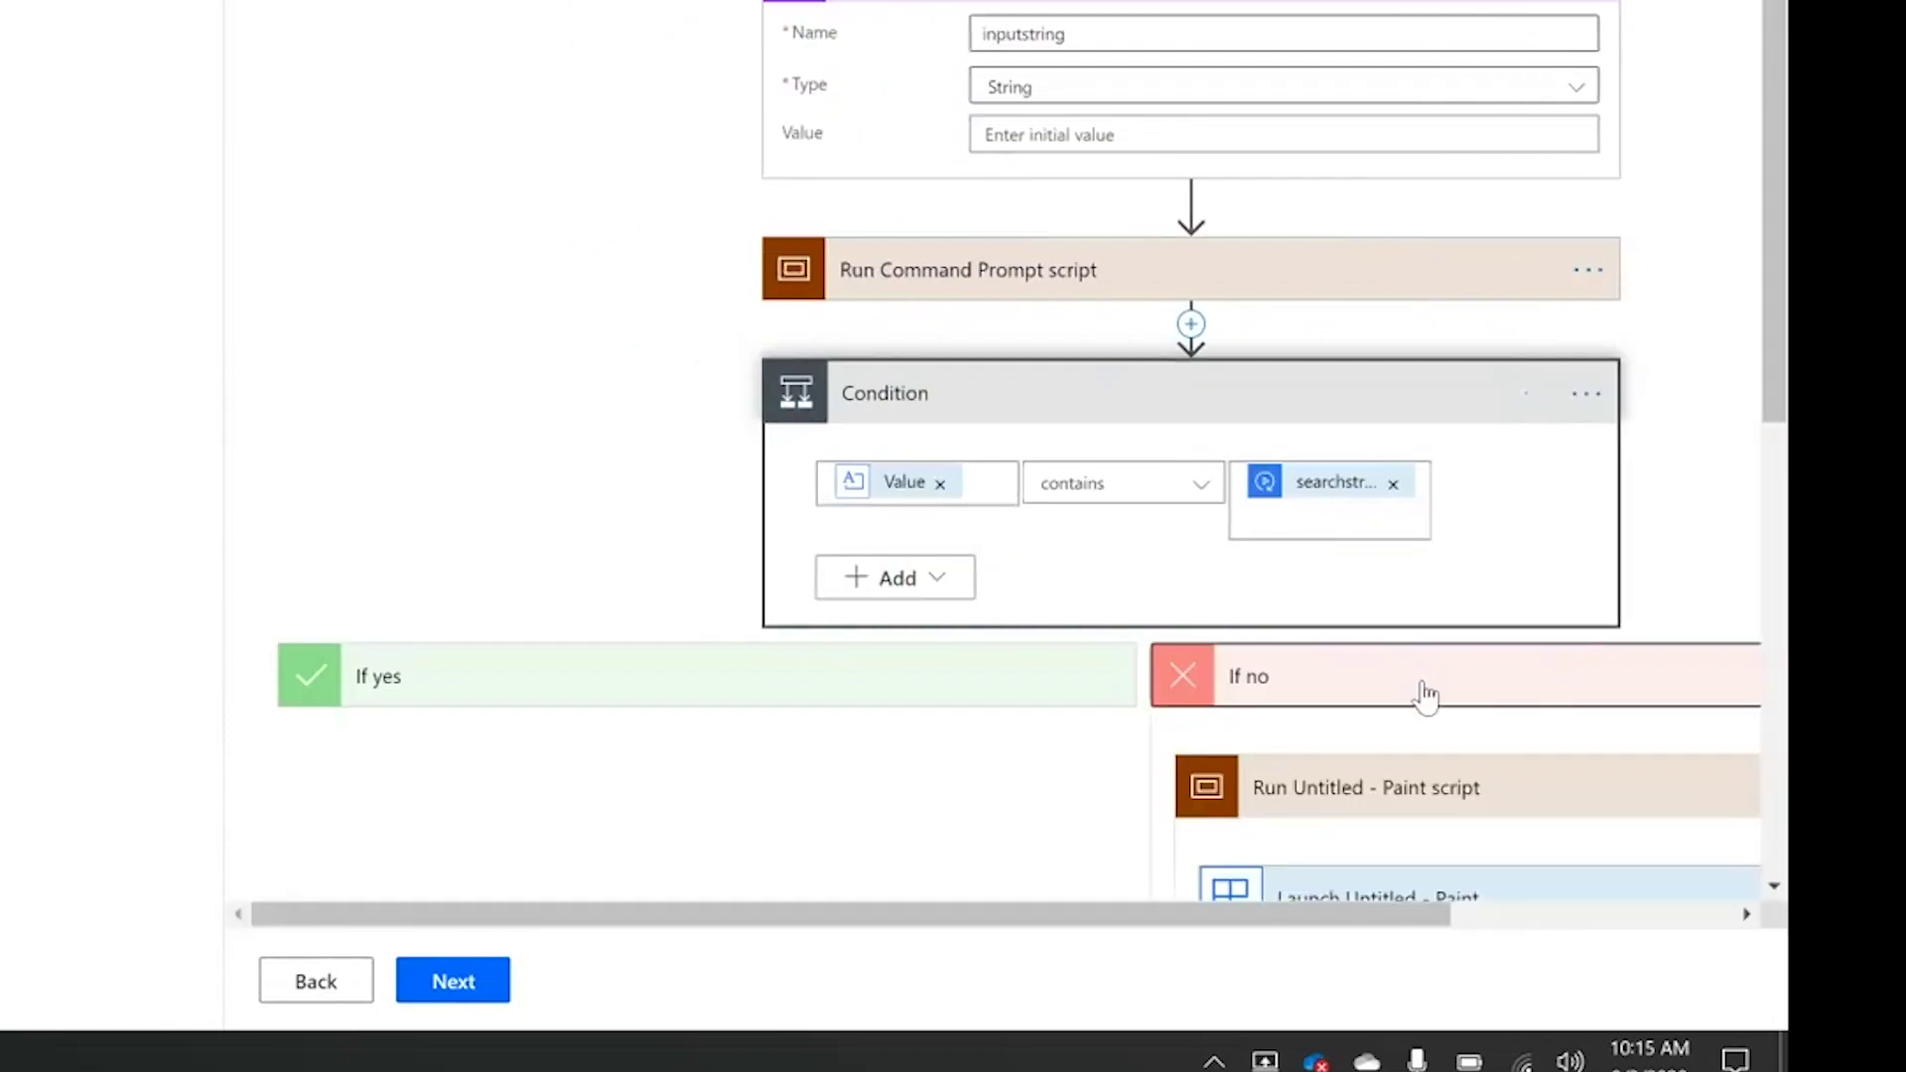
scroll(1426, 695, down, 5)
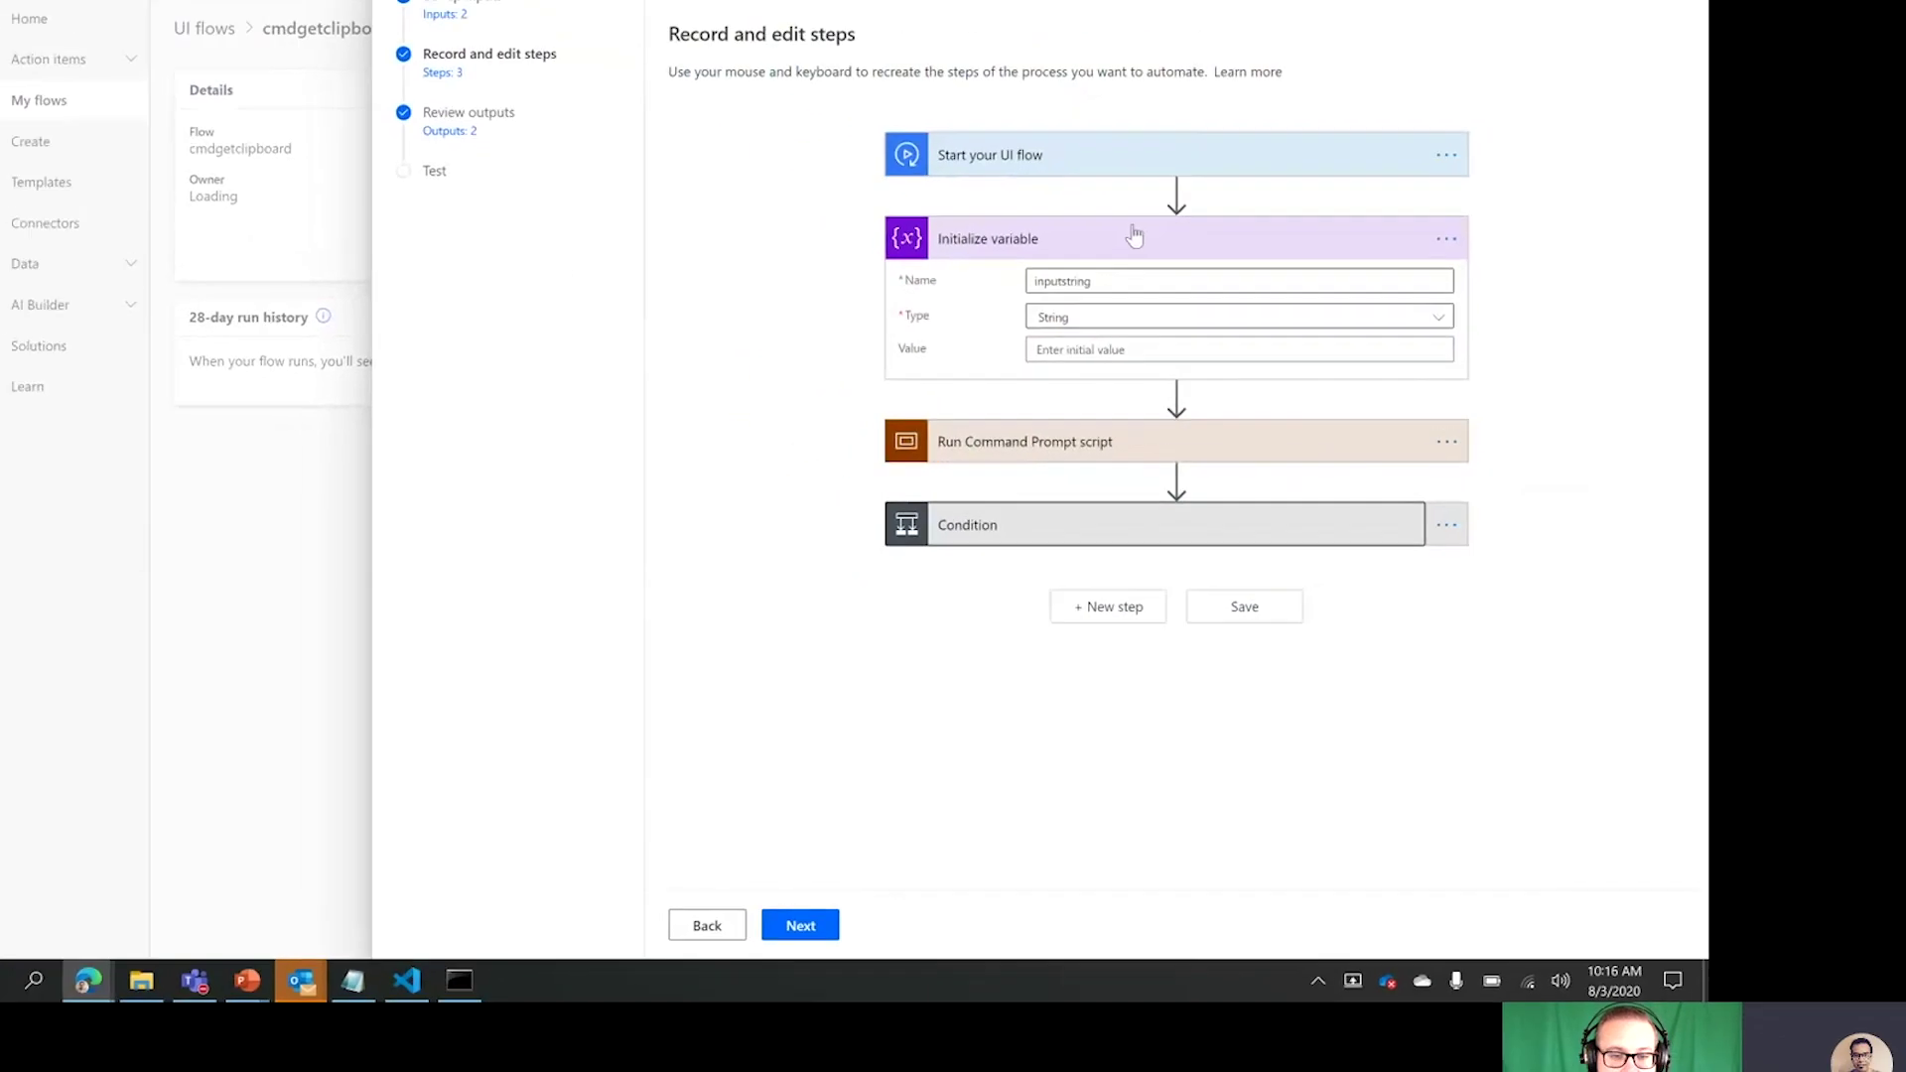
click(1001, 44)
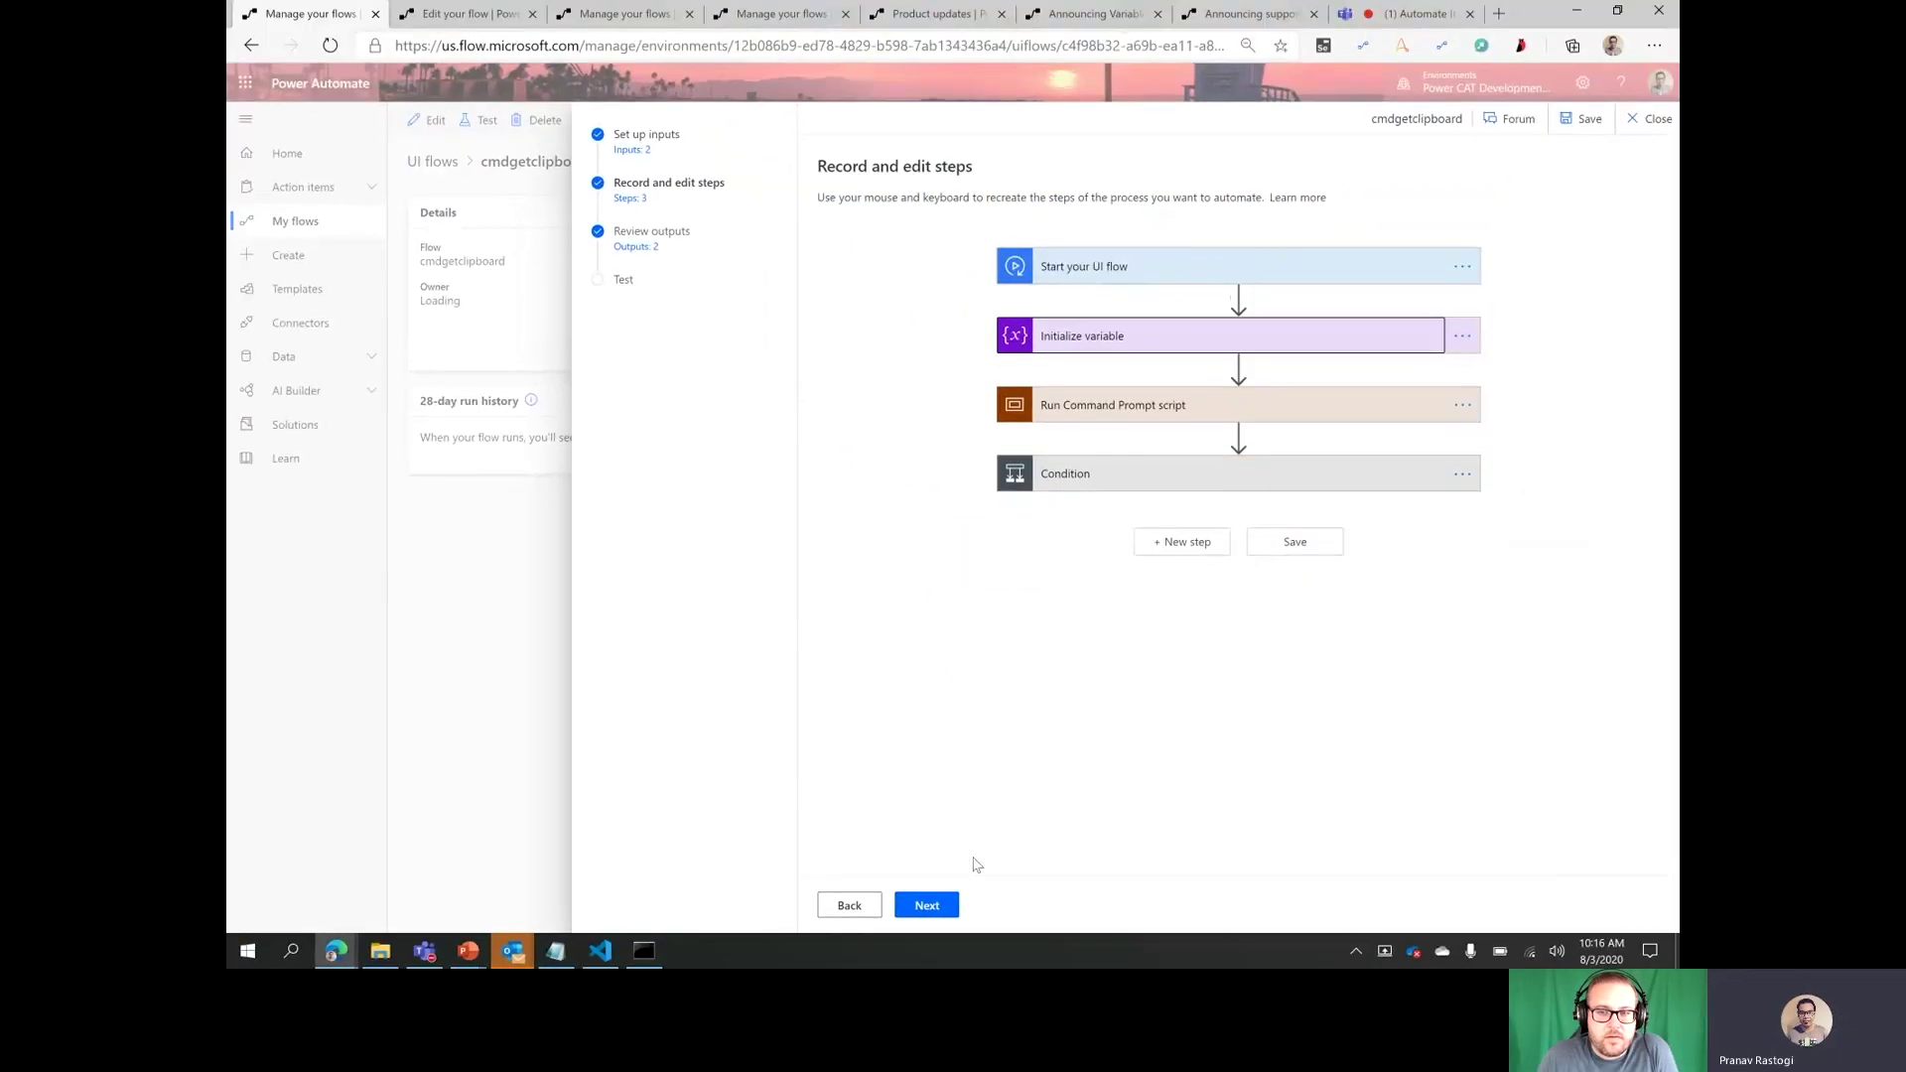
- Close the Command Prompt window and advance through the output review to the flow's Test stage
click(648, 949)
click(1271, 35)
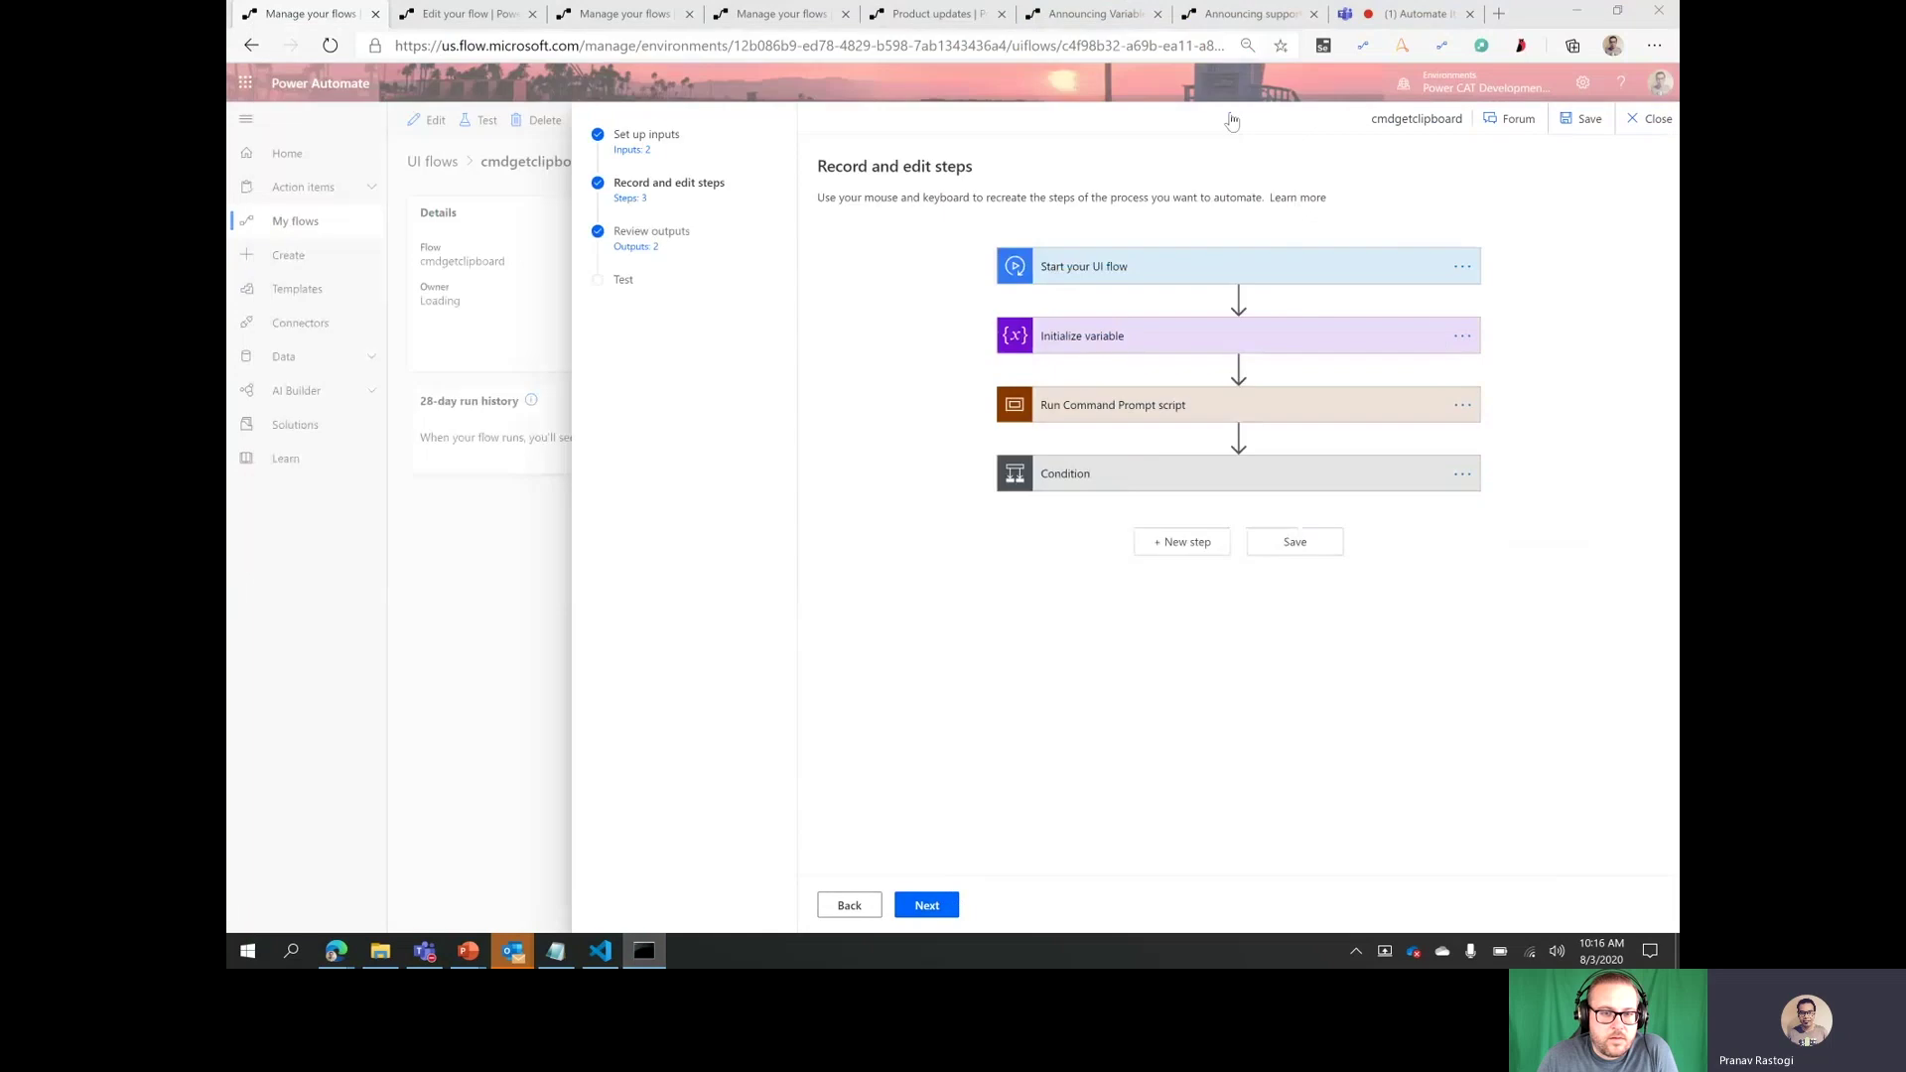
click(943, 912)
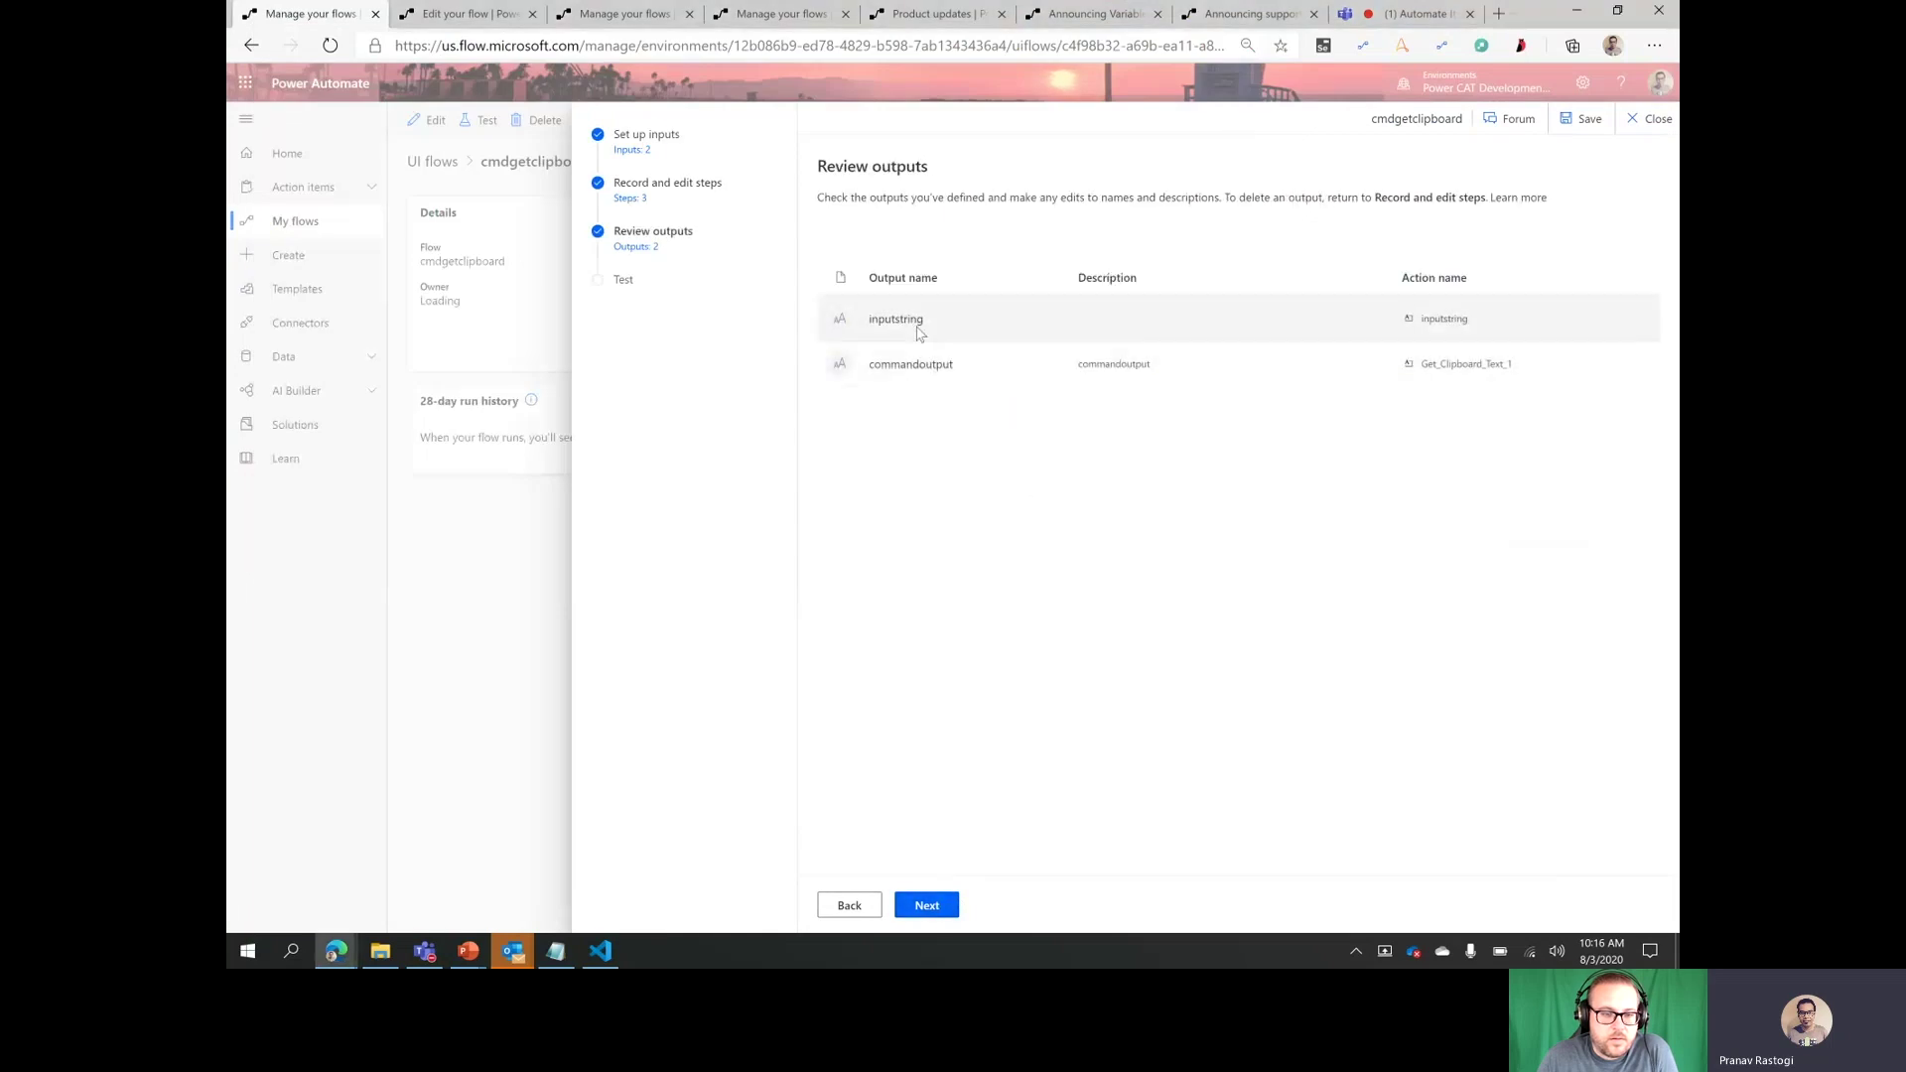
click(939, 908)
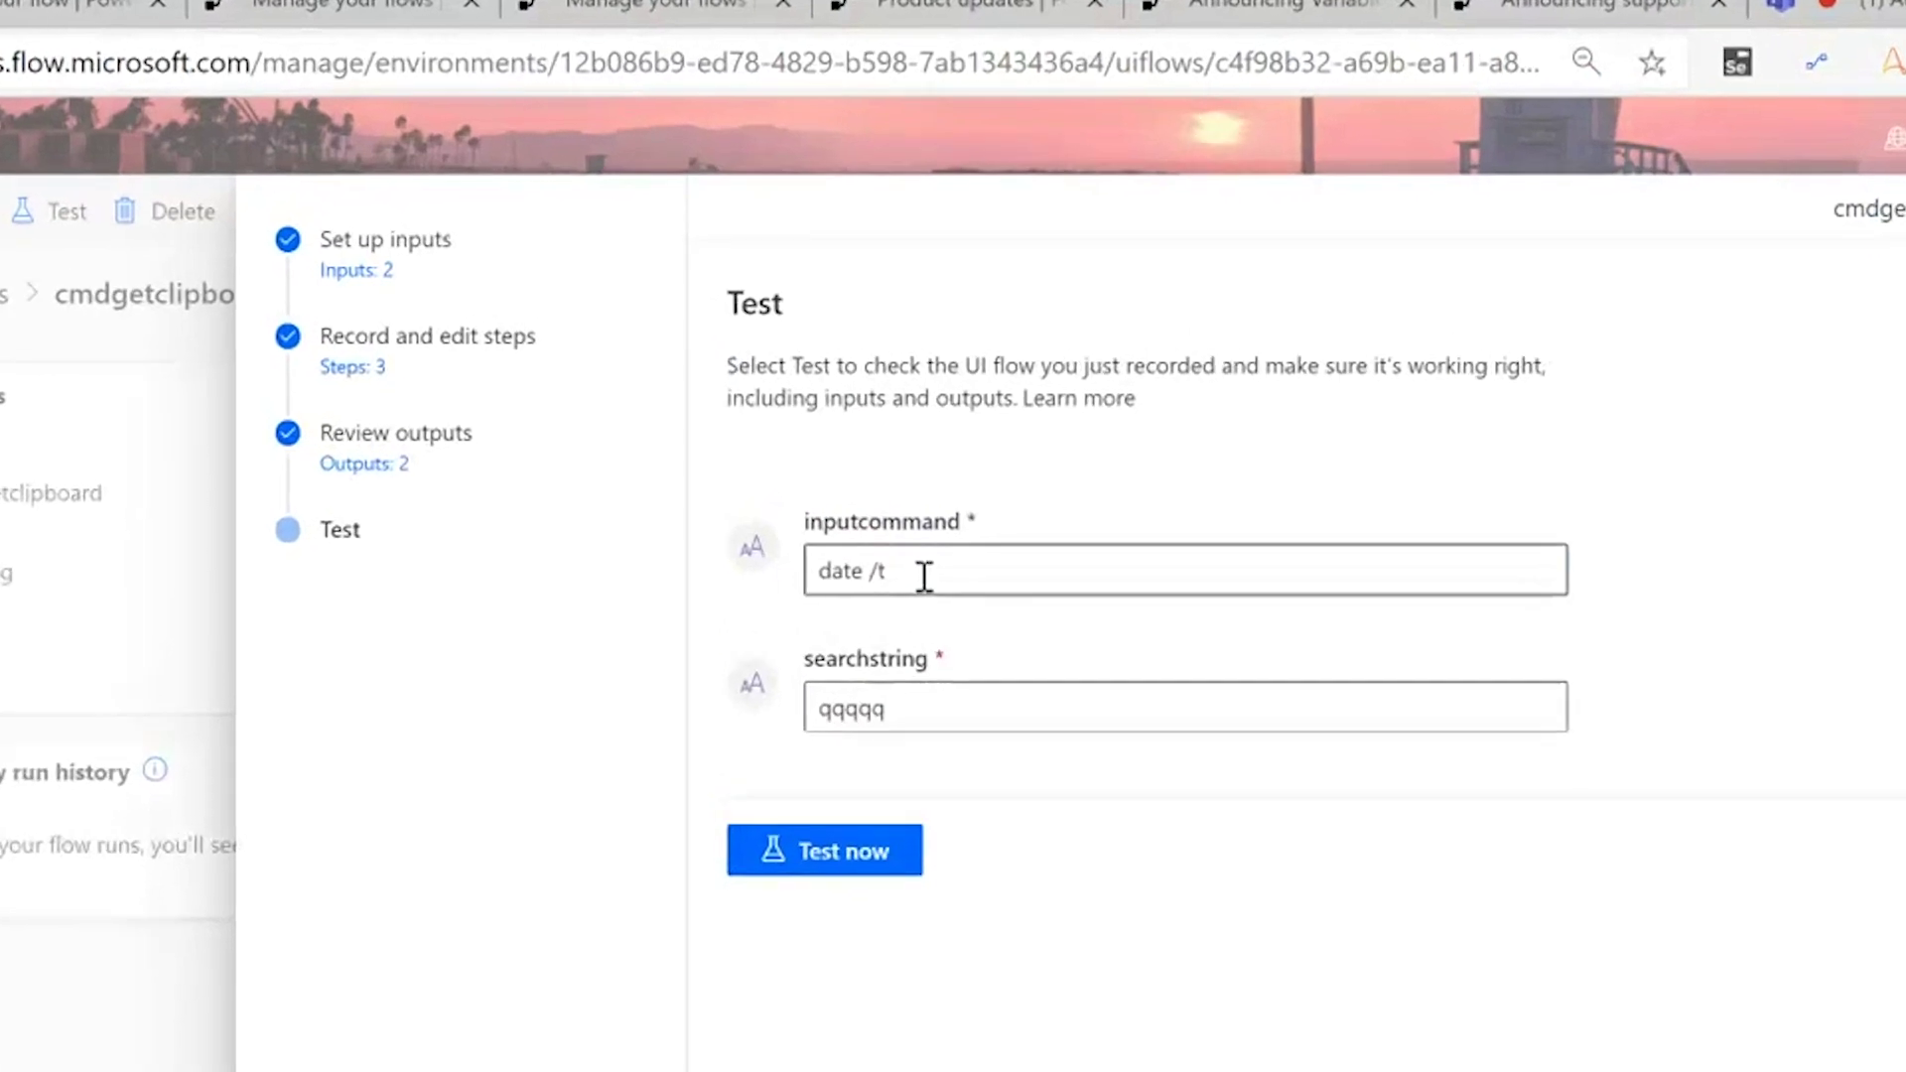
- Run a test of the UI flow with inputcommand date /t and searchstring qqqqq
click(925, 575)
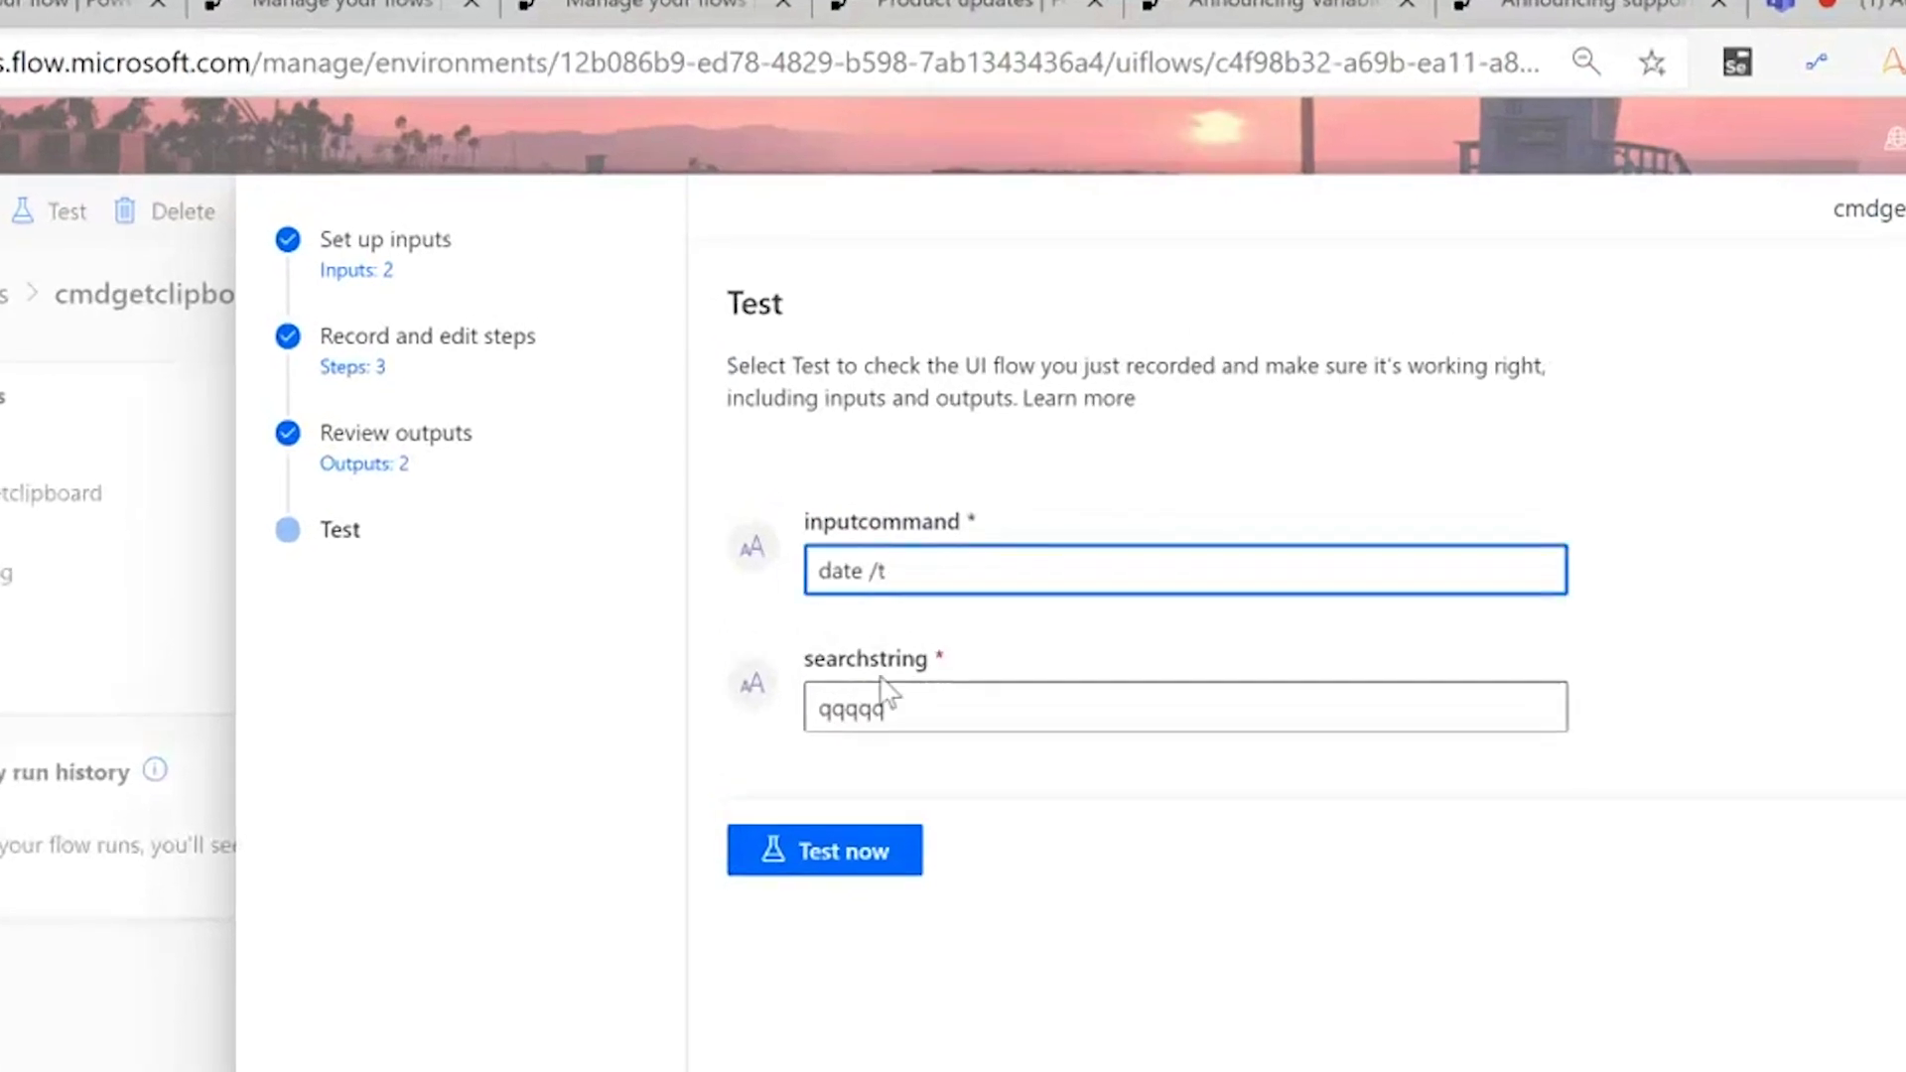
click(875, 713)
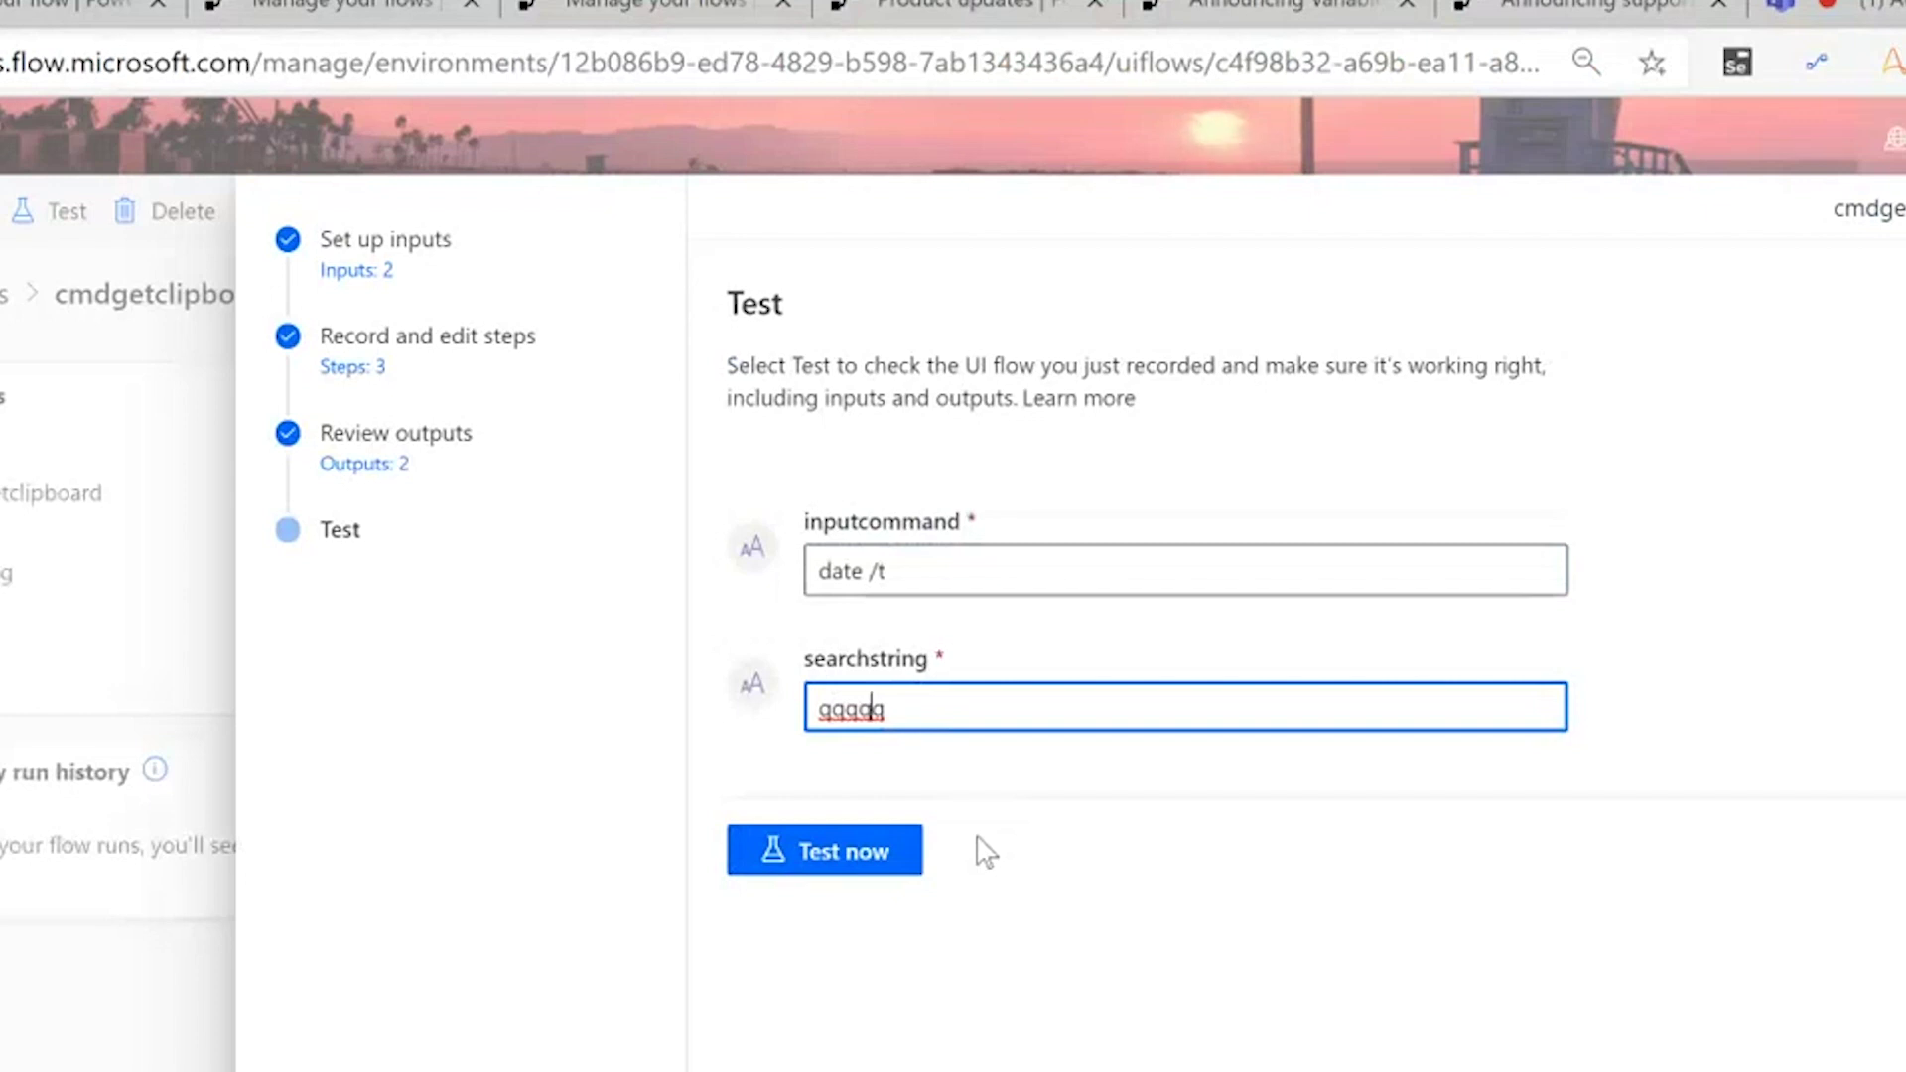
click(852, 860)
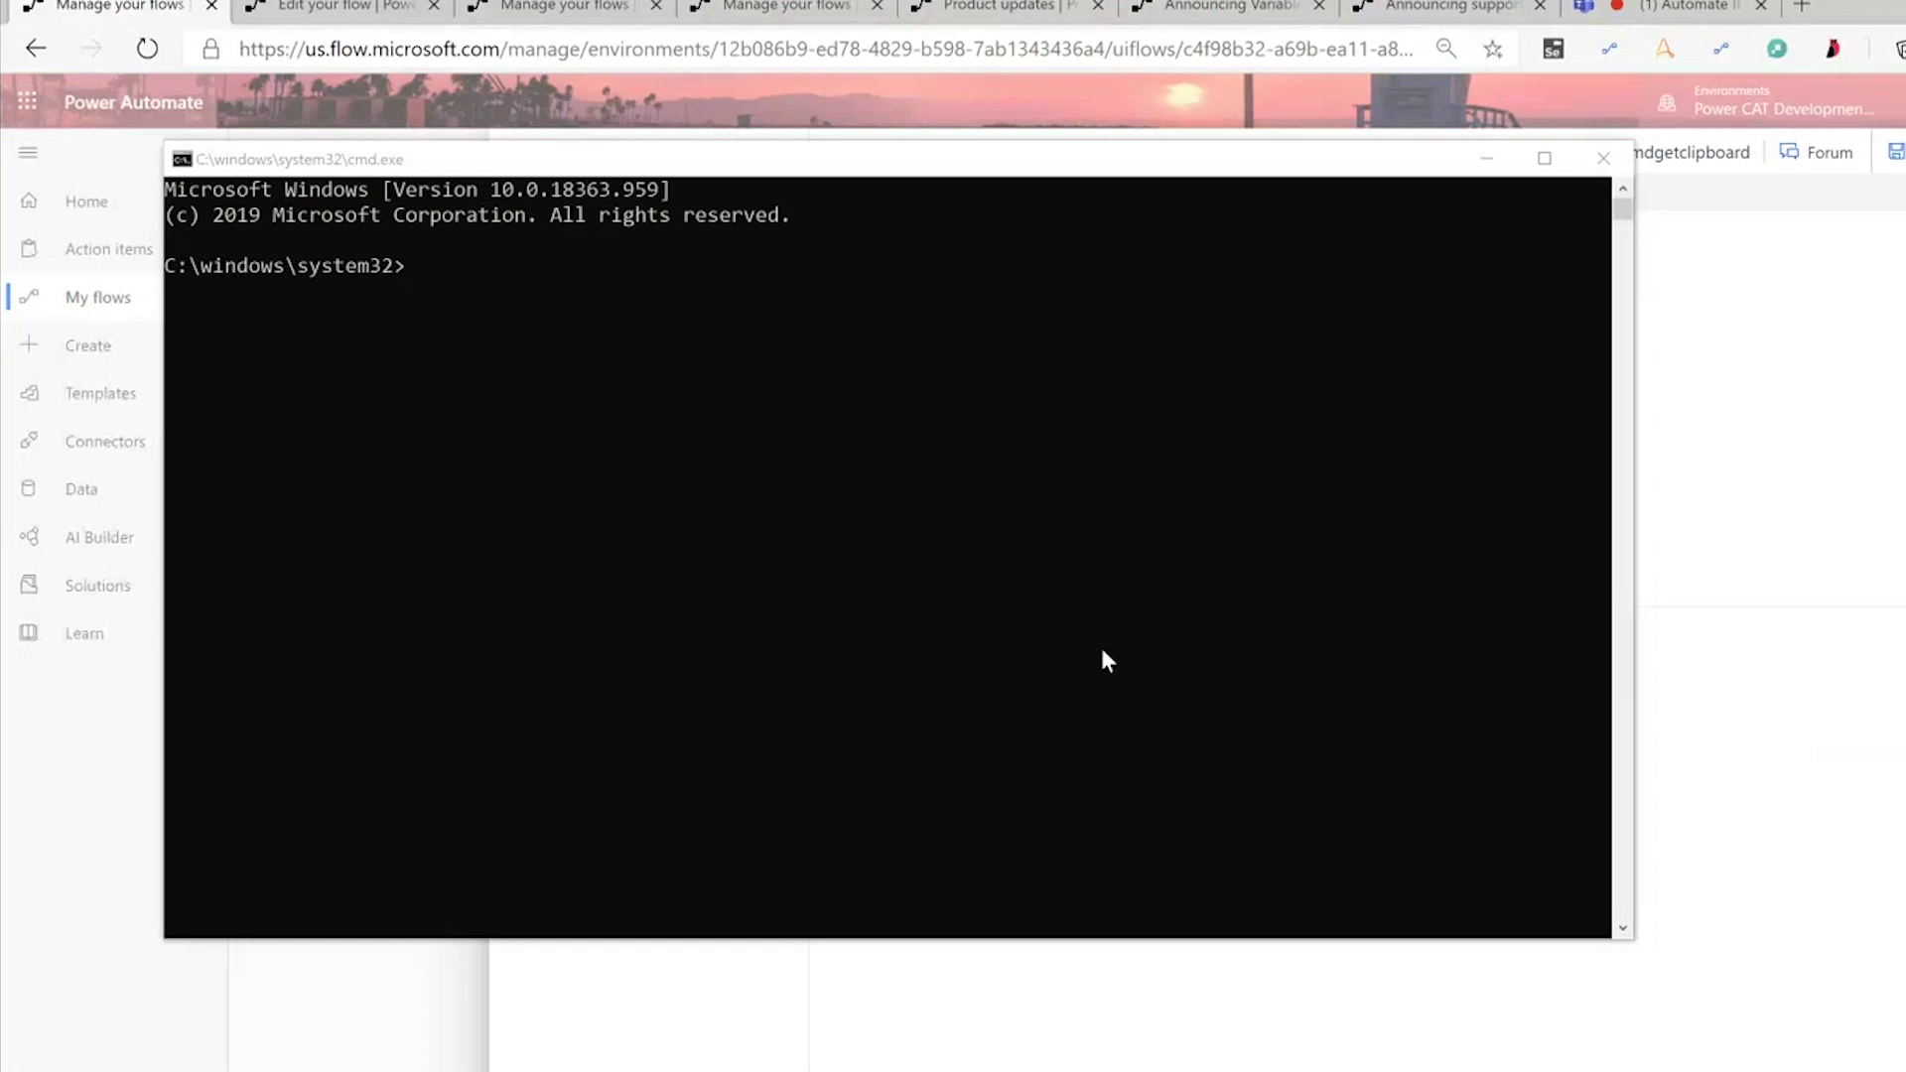
click(1103, 651)
click(896, 545)
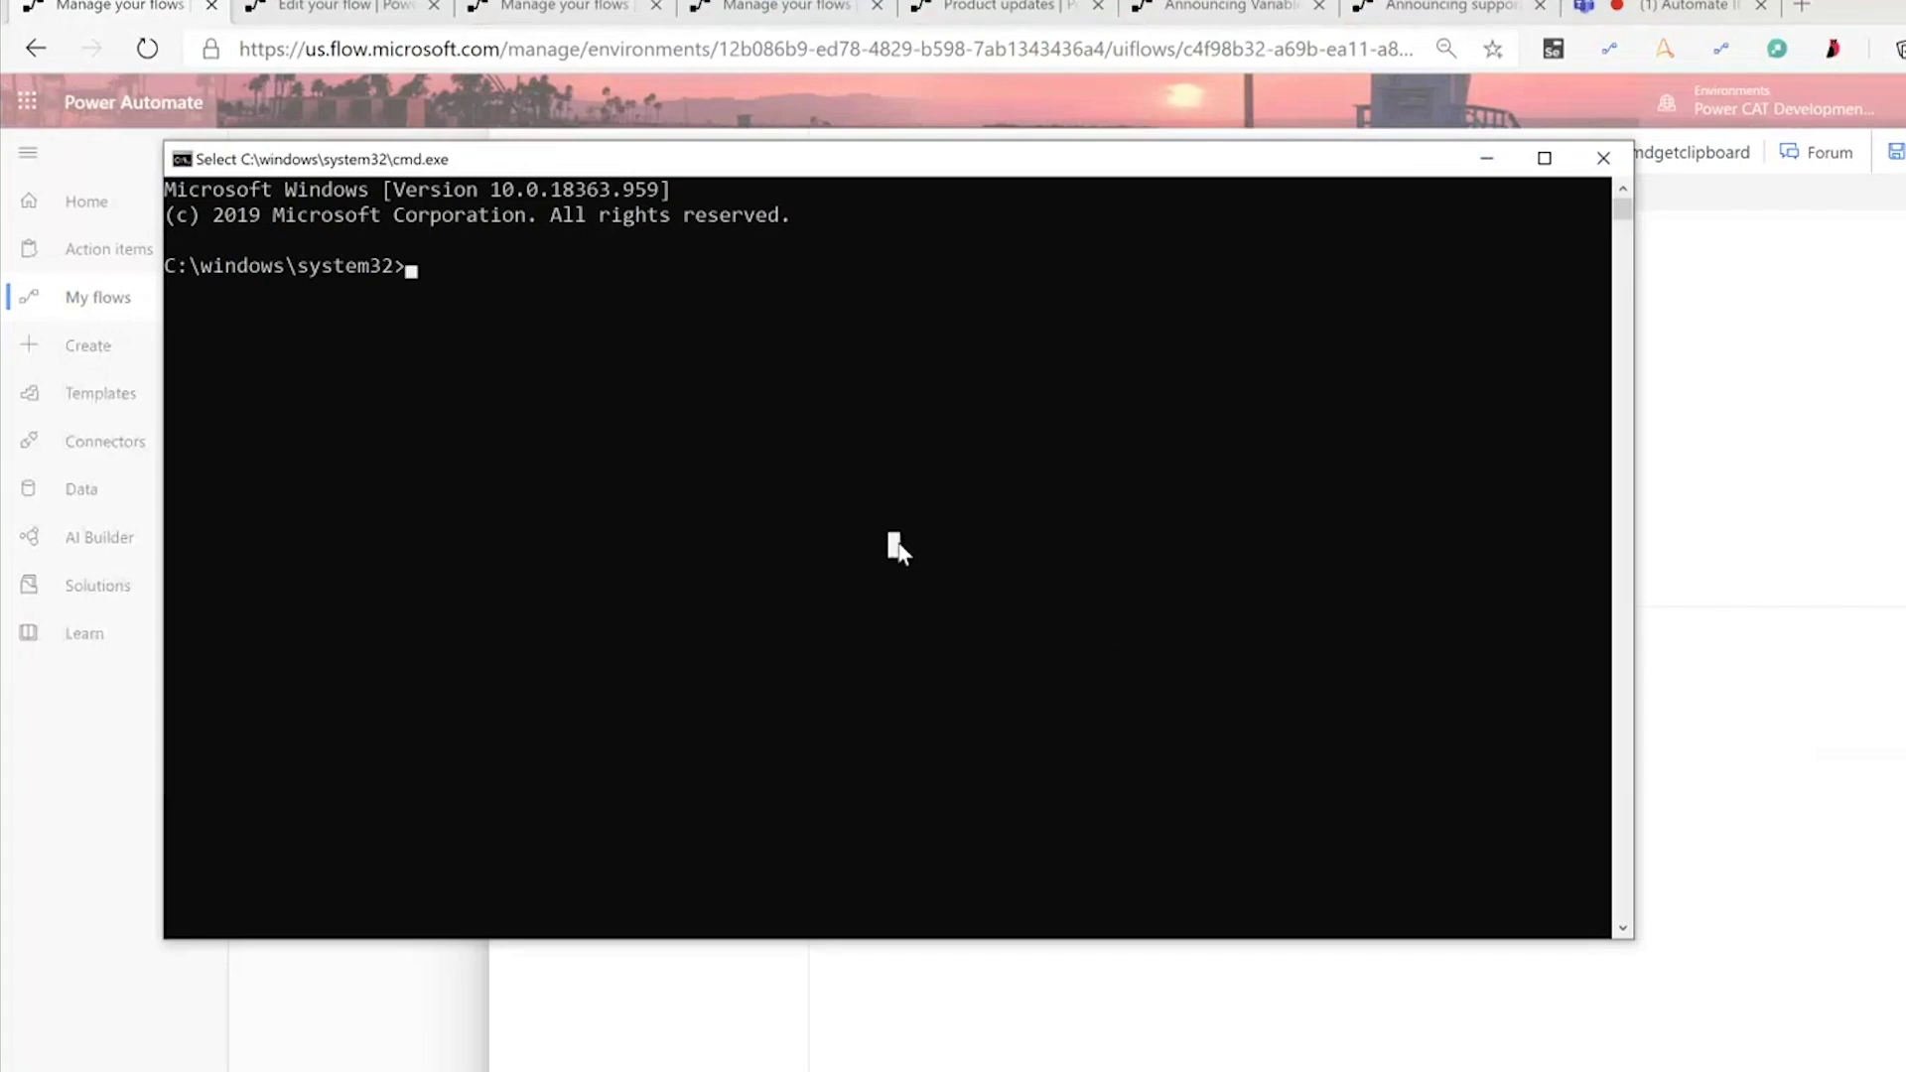
text(date /)
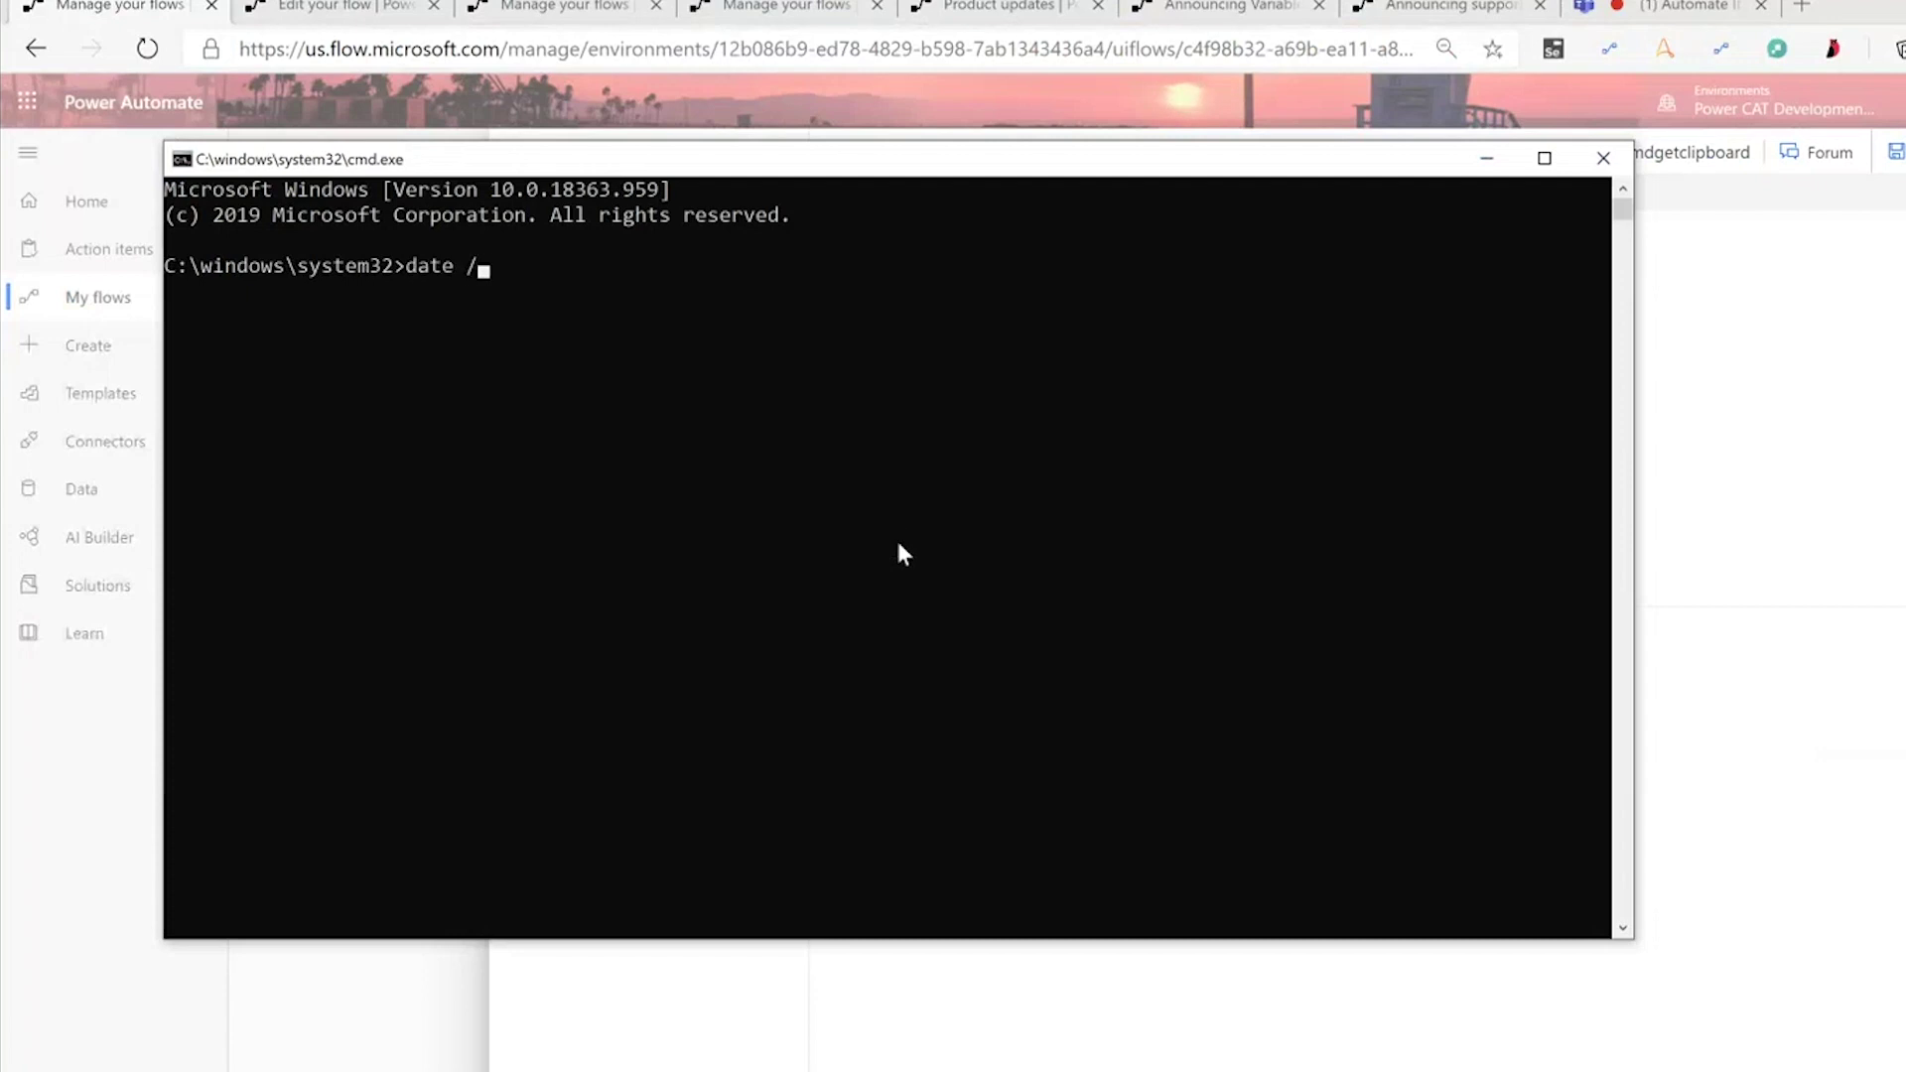
- Run date /t in the Command Prompt and return to the UI flow's test results in the browser
text(t)
key(Return)
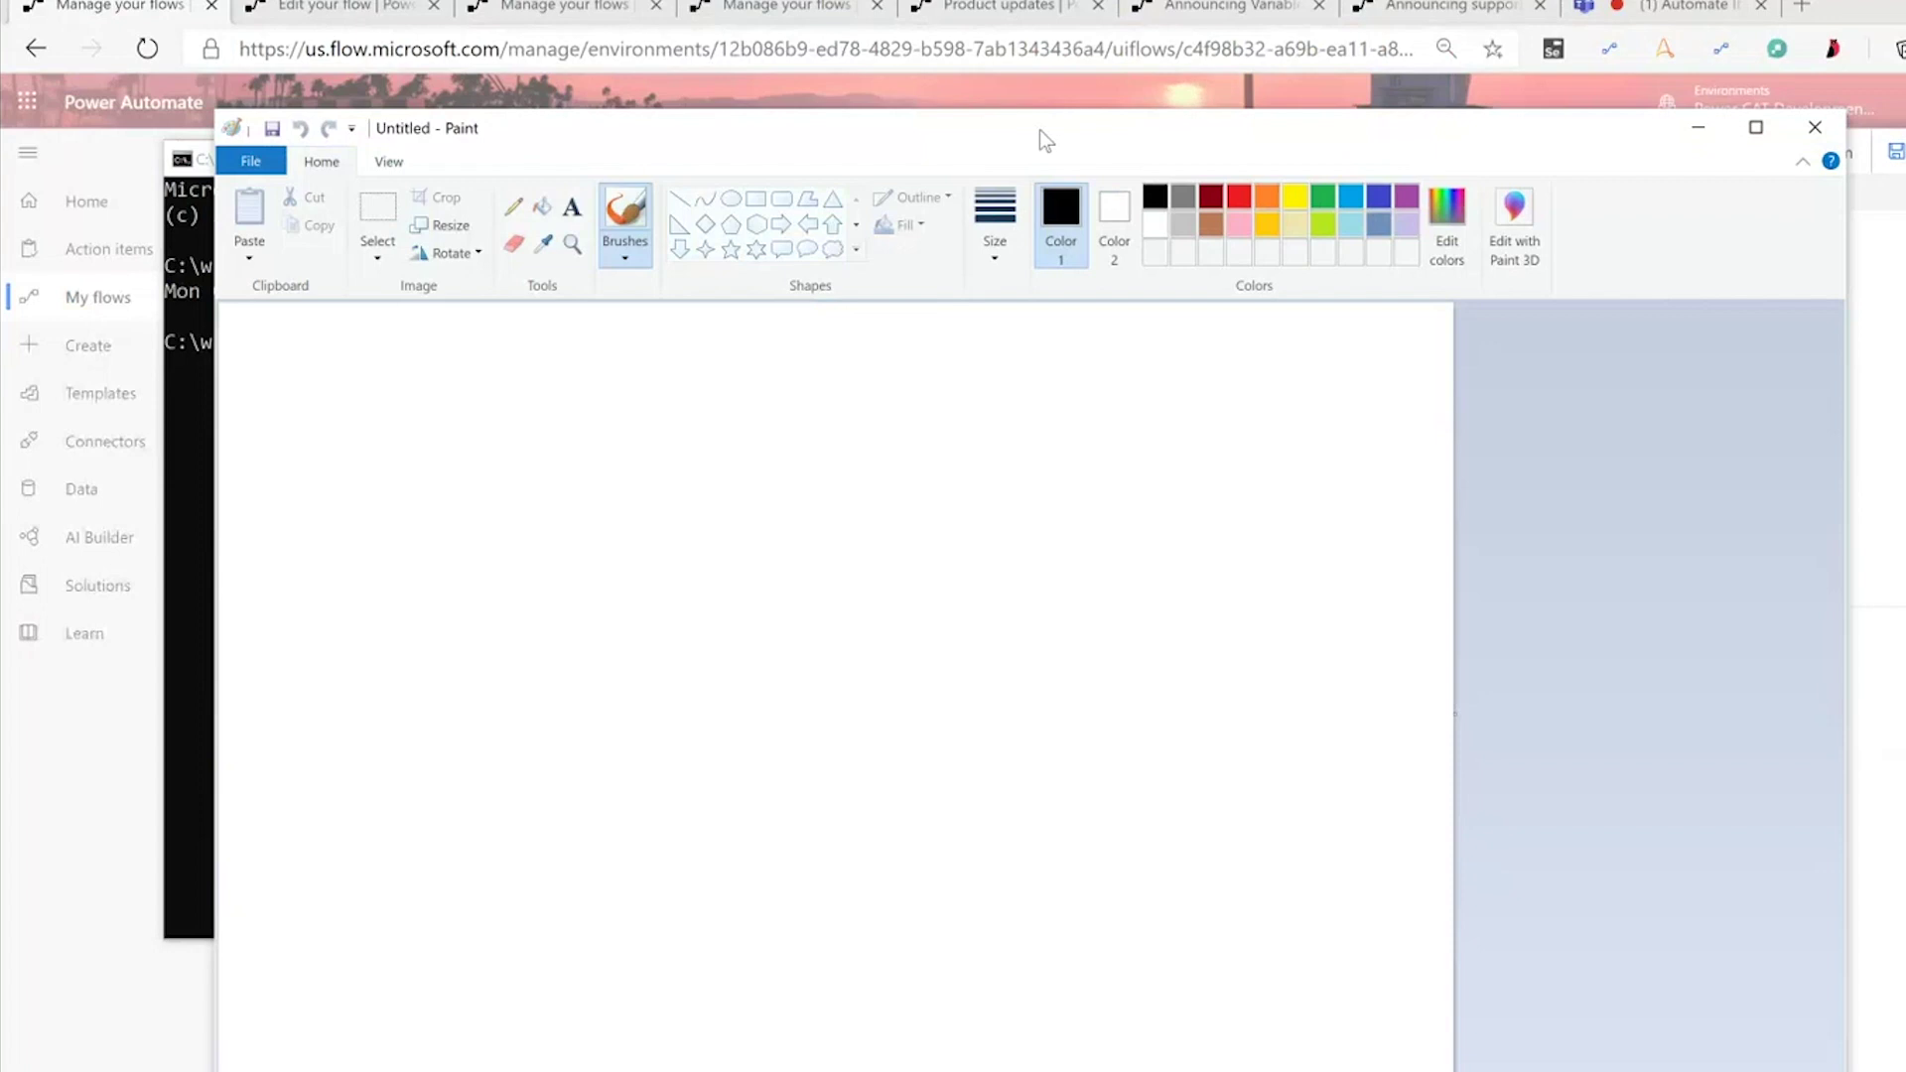
key(alt+Tab)
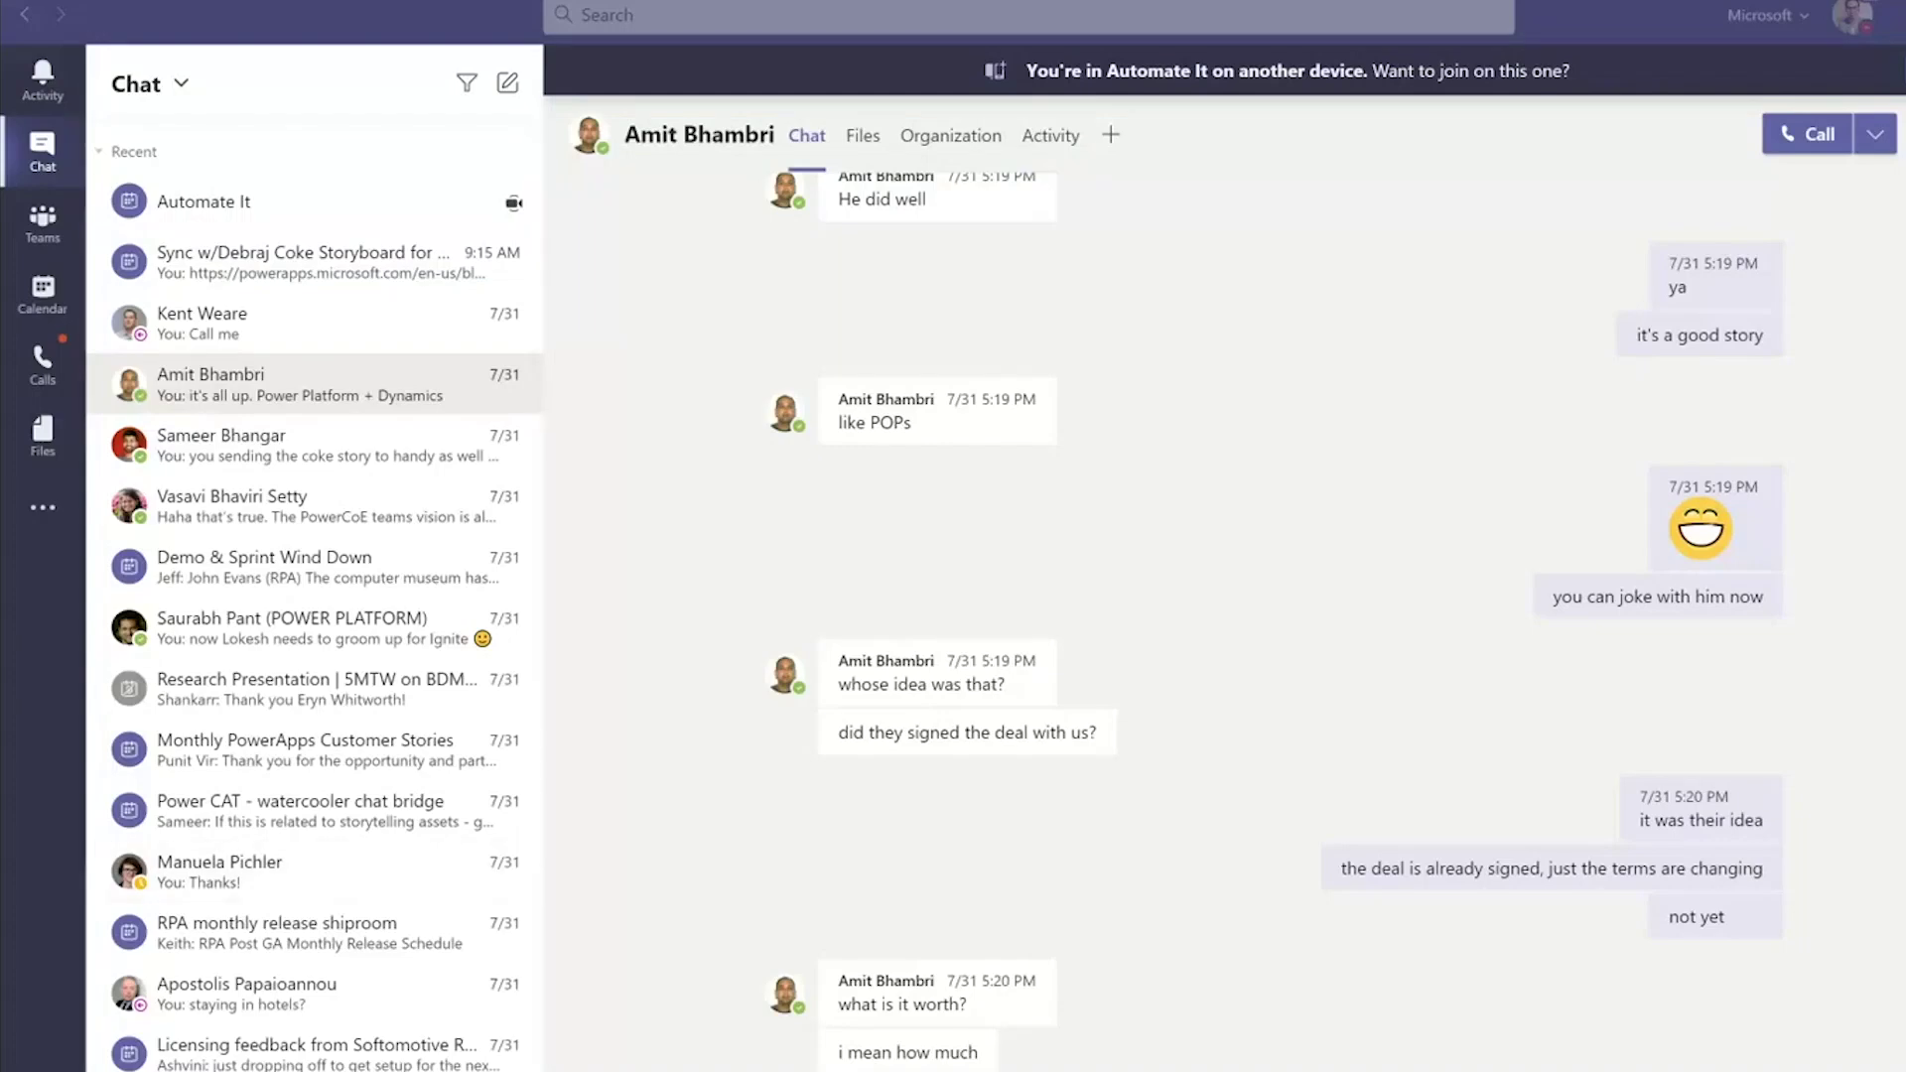
key(alt+Tab)
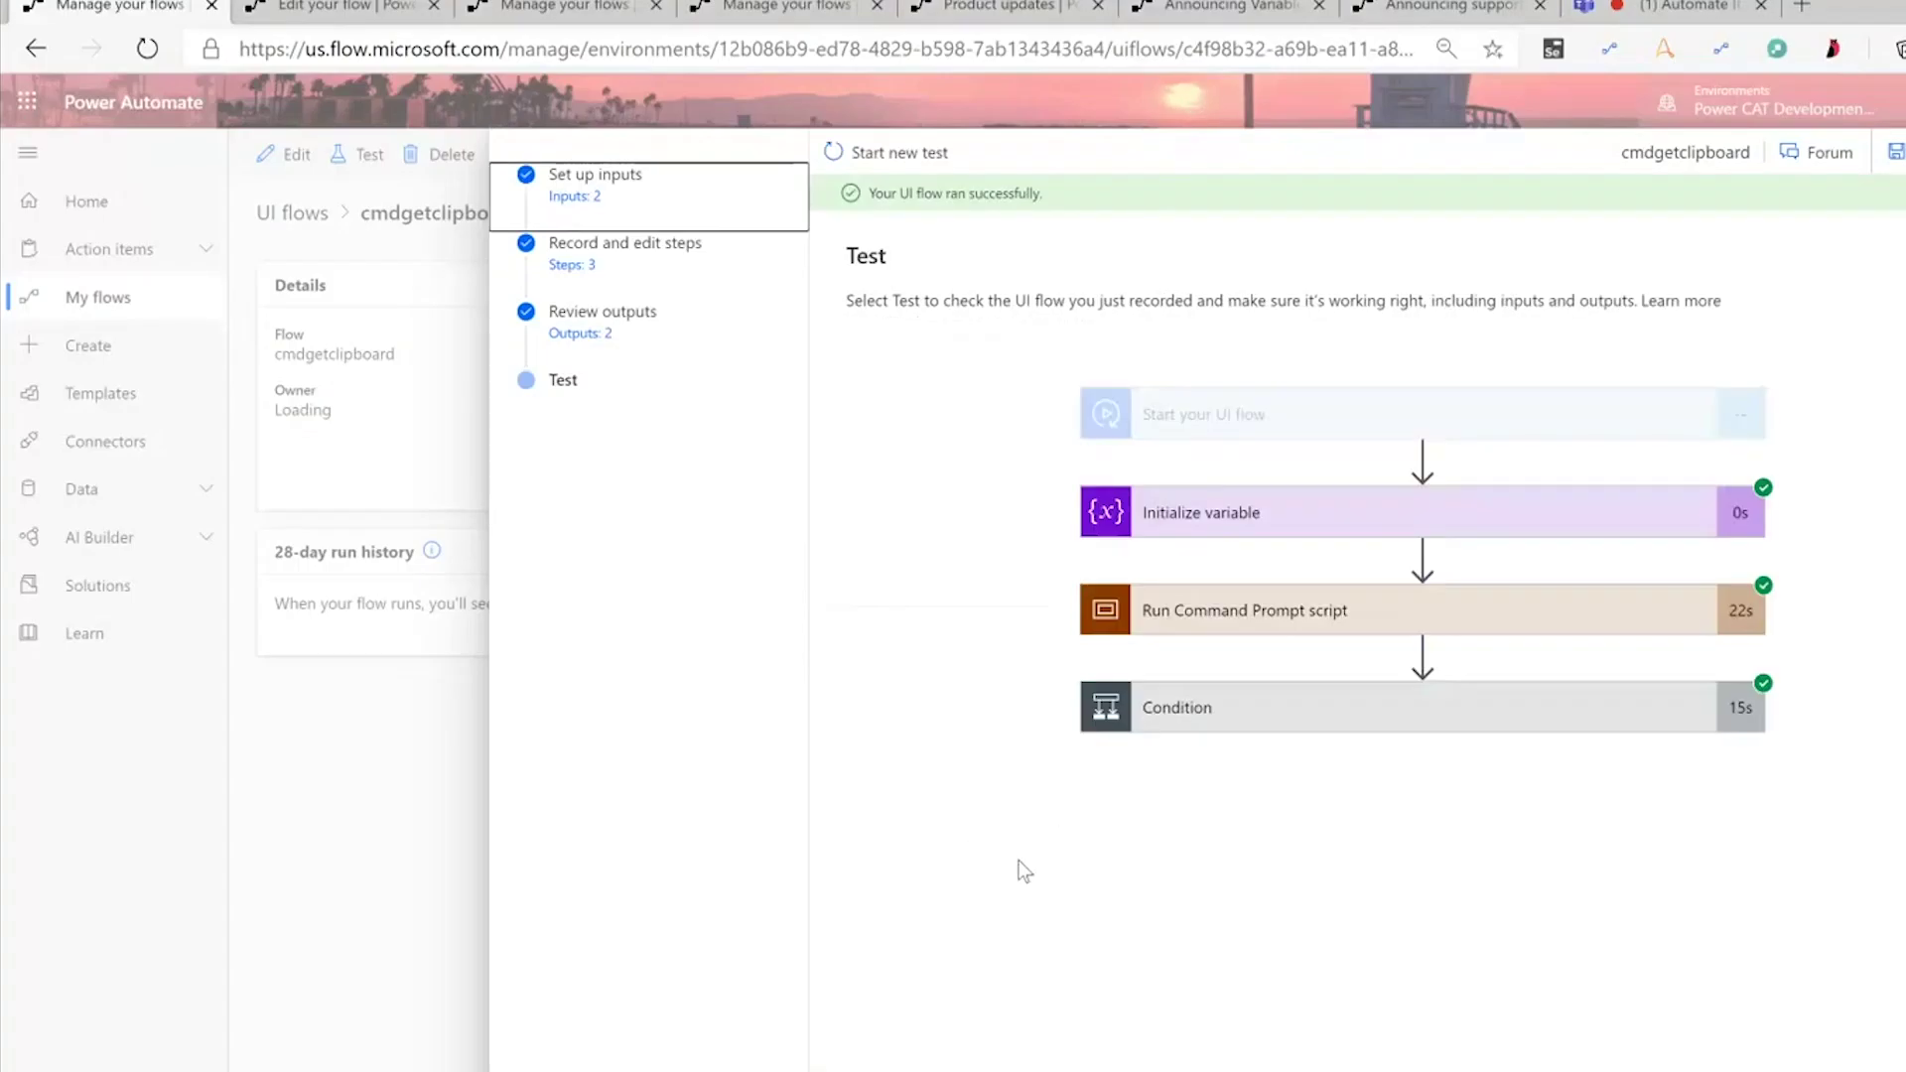
- Check the test results of Initialize variable and Run Command Prompt script, and read the downloaded output of Get Clipboard Text 1
scroll(1023, 870, down, 1)
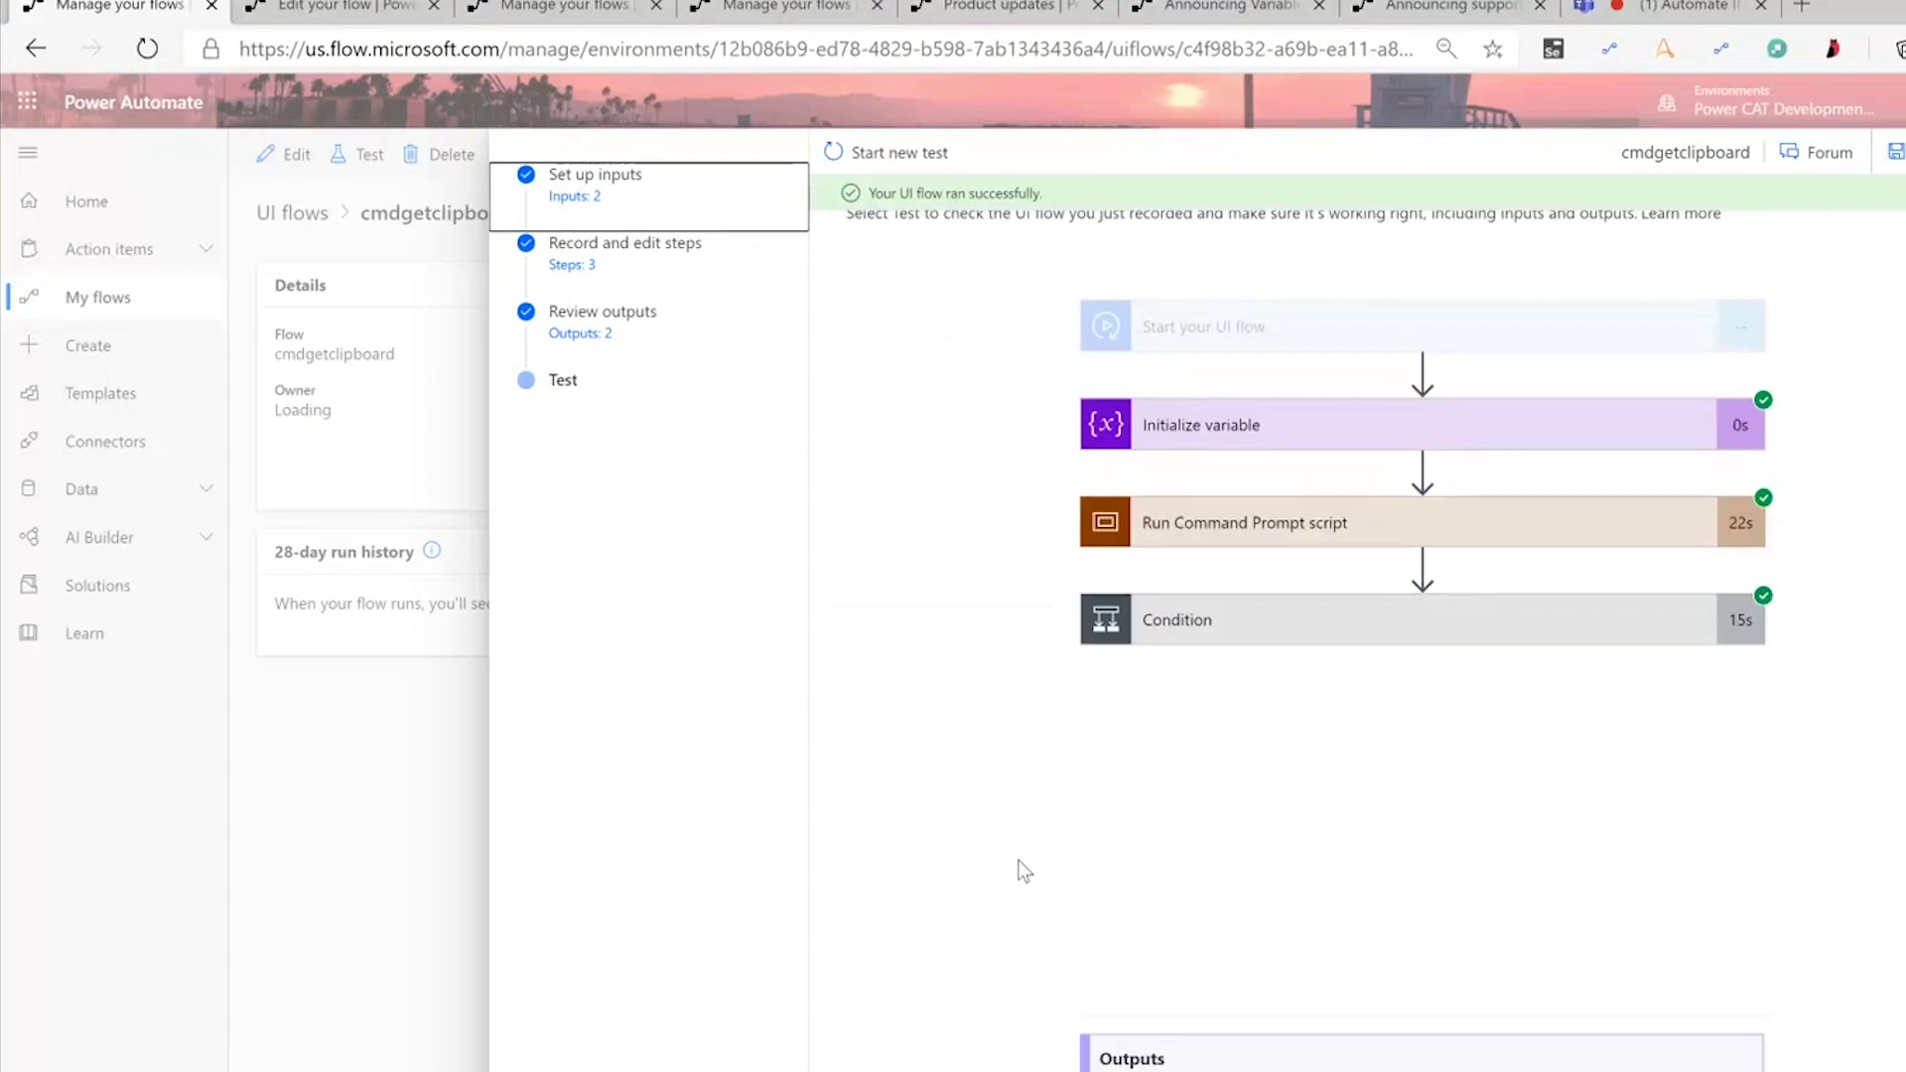
click(1433, 434)
click(1433, 430)
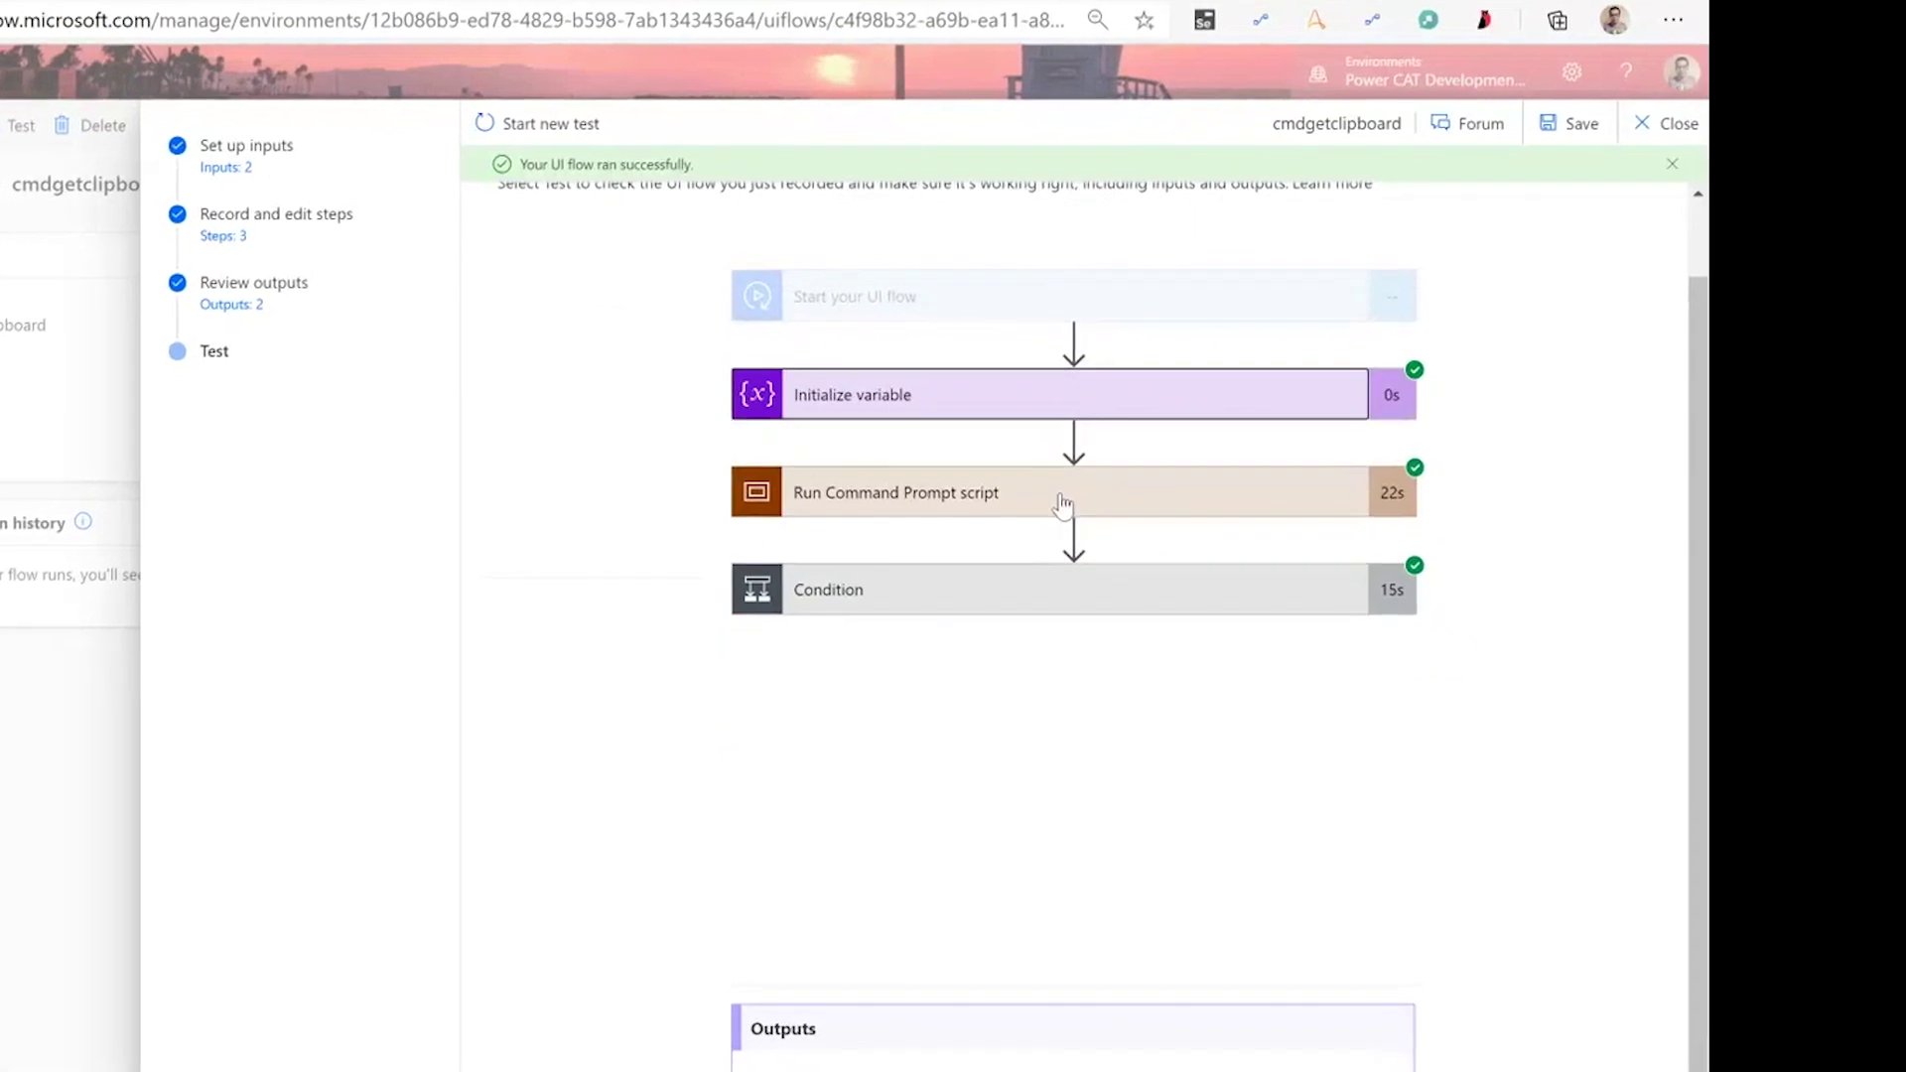
click(1129, 497)
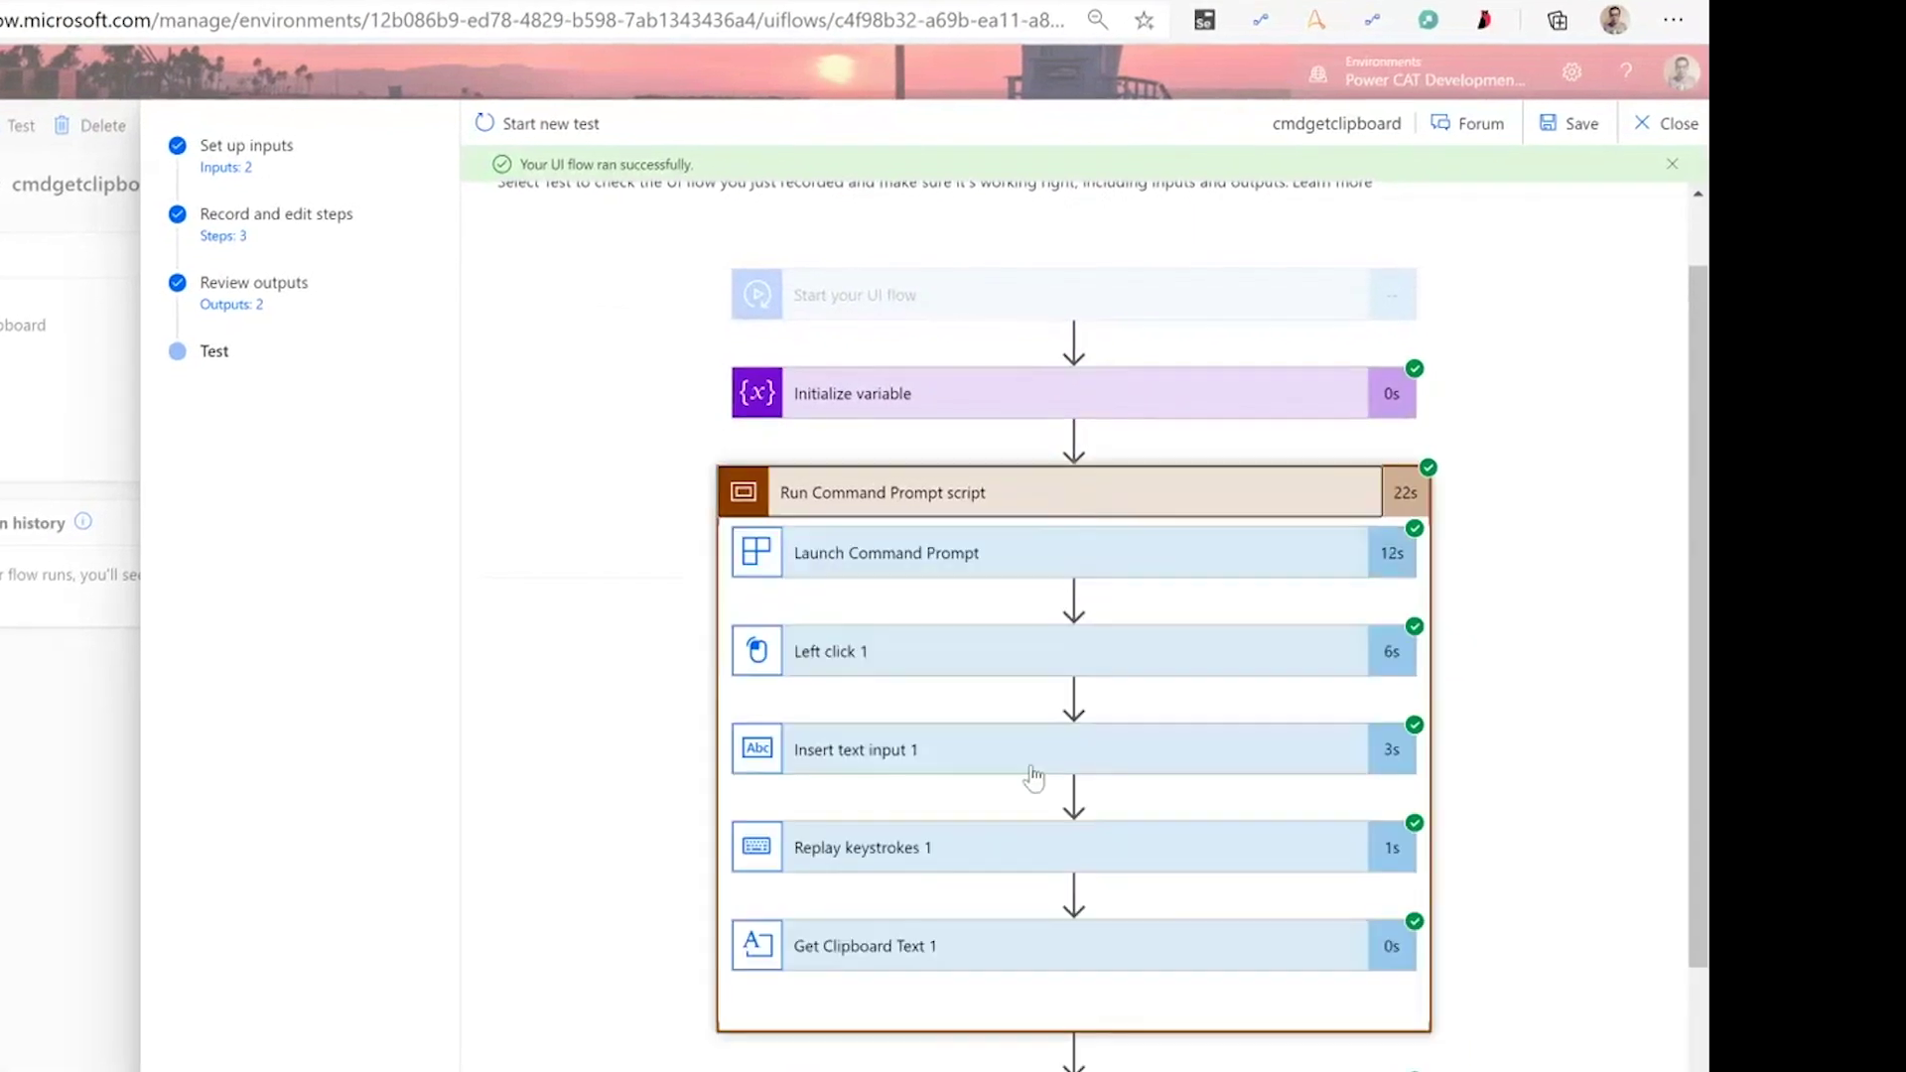
click(1059, 944)
scroll(1062, 945, down, 1)
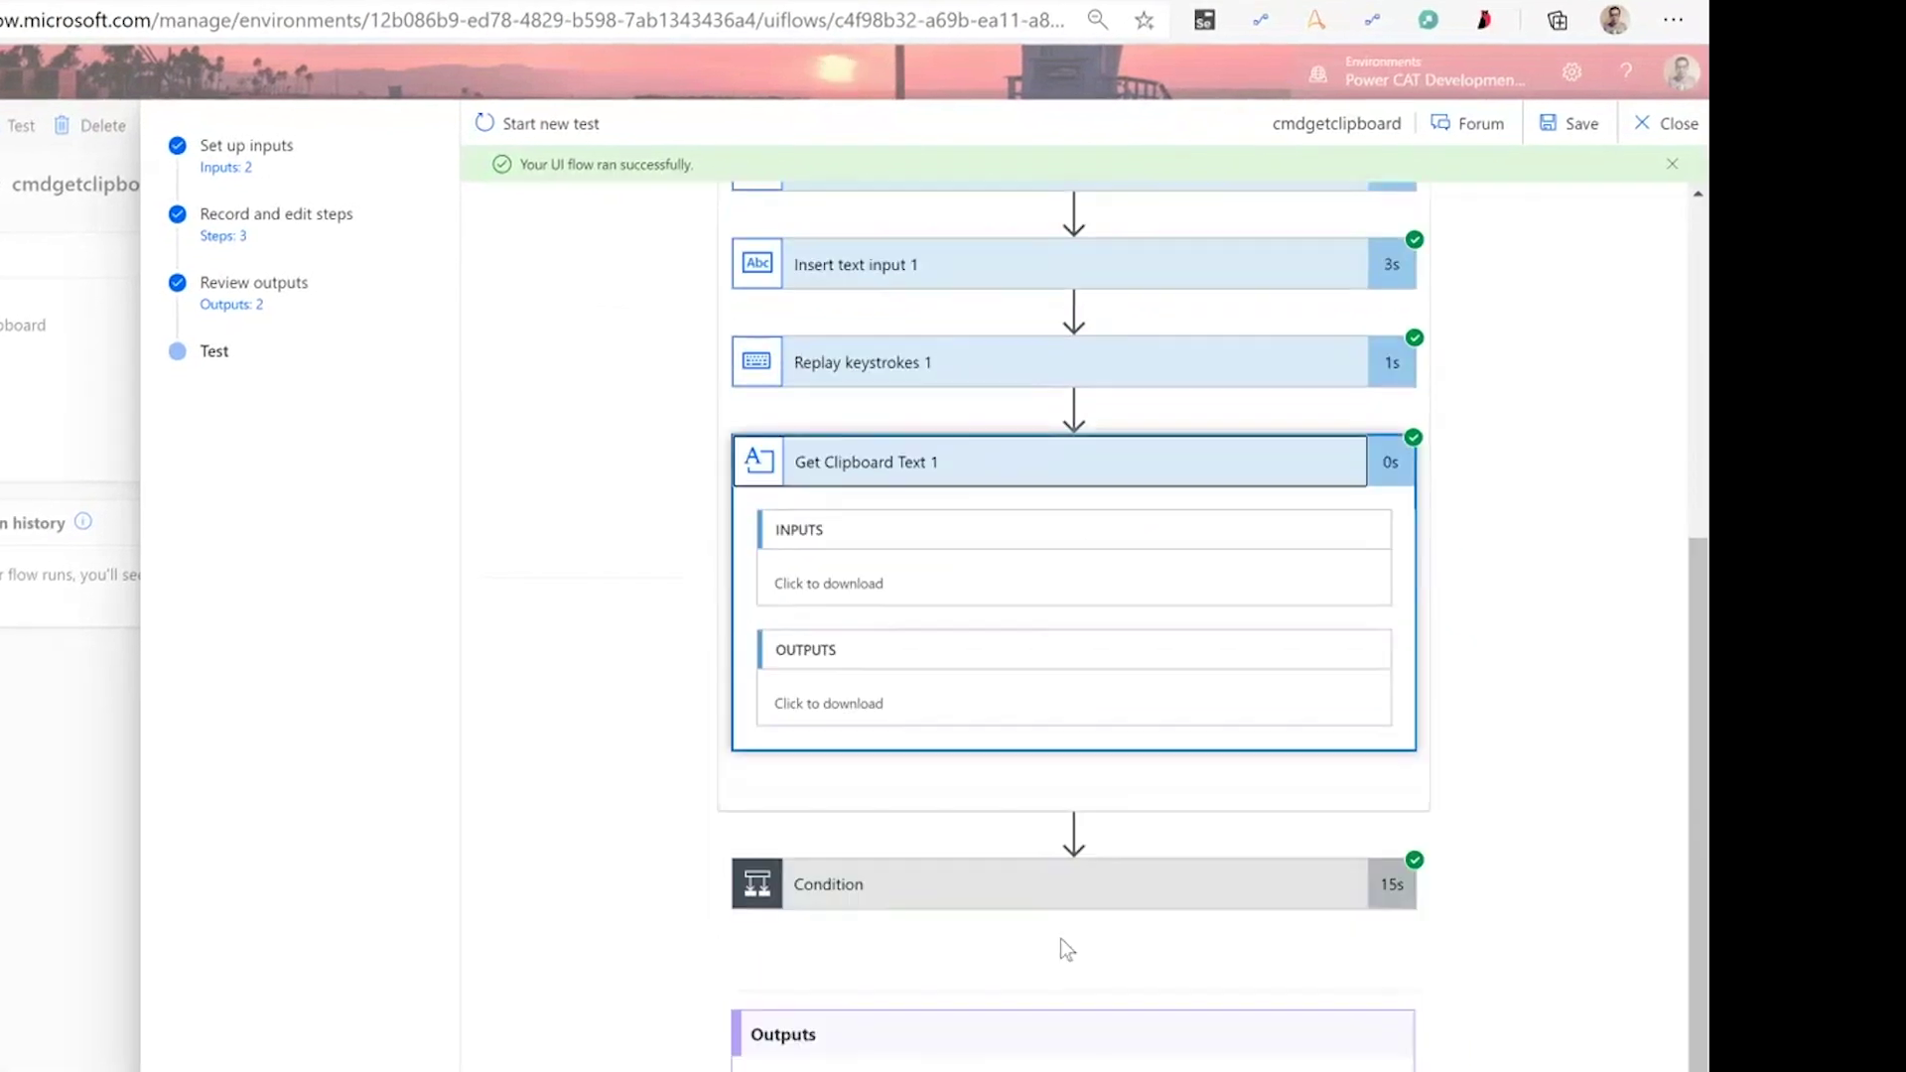
scroll(1009, 706, up, 1)
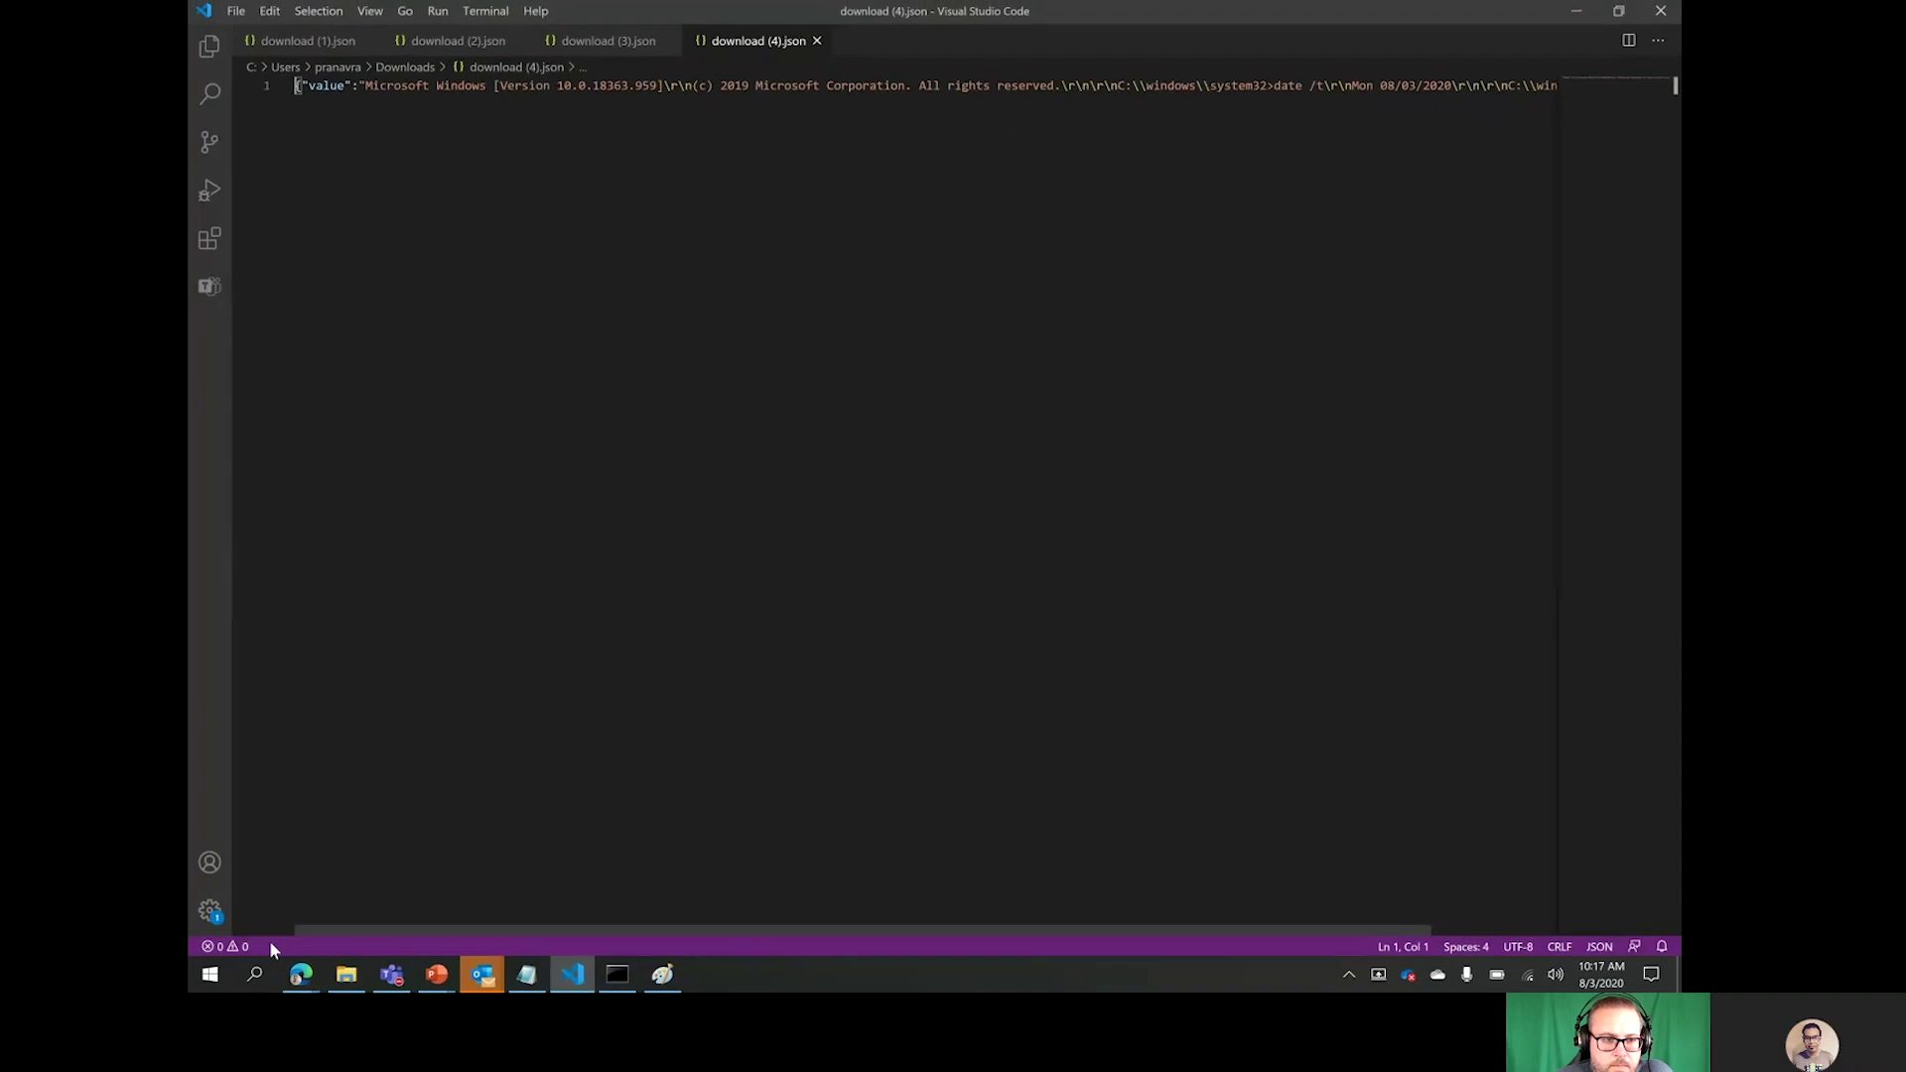
triple_click(545, 87)
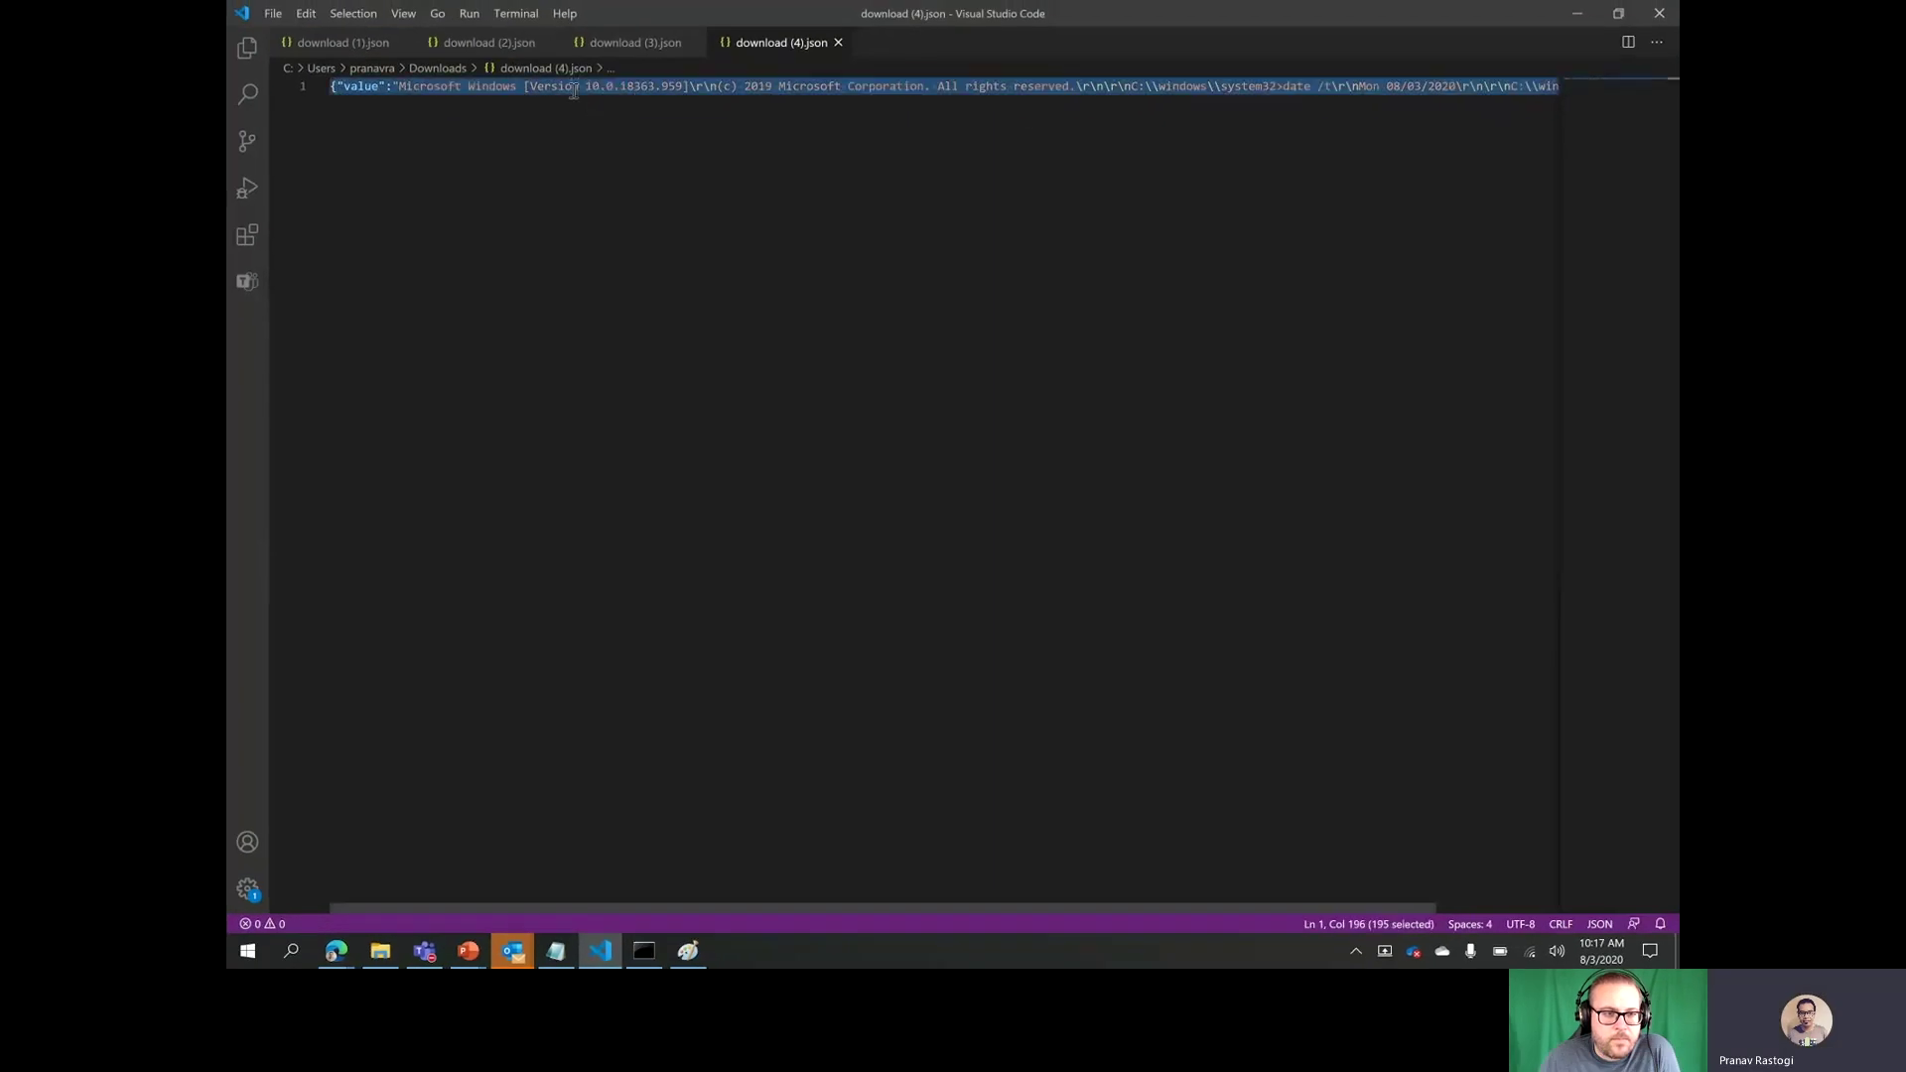
click(1576, 11)
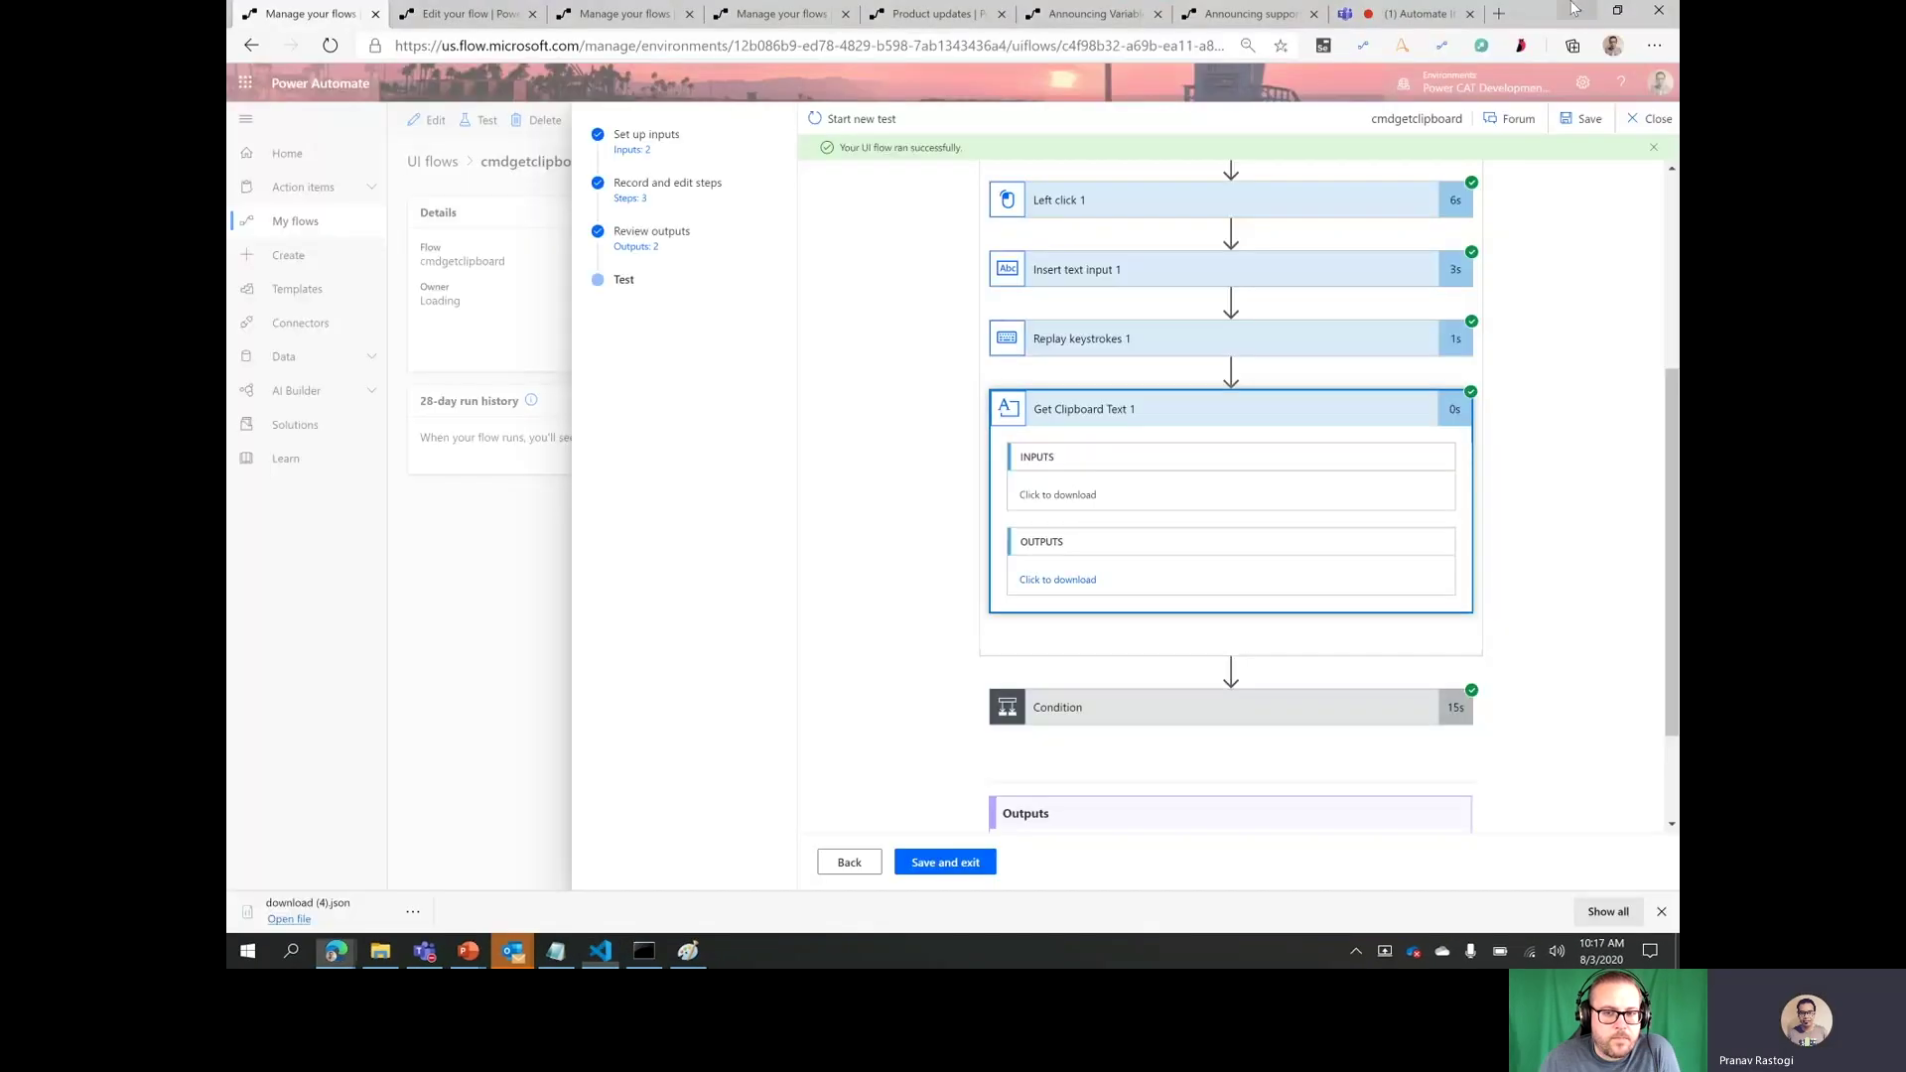
- Examine the Condition's test result and the Run Untitled - Paint script actions in its If no branch
click(1240, 708)
scroll(1240, 708, down, 3)
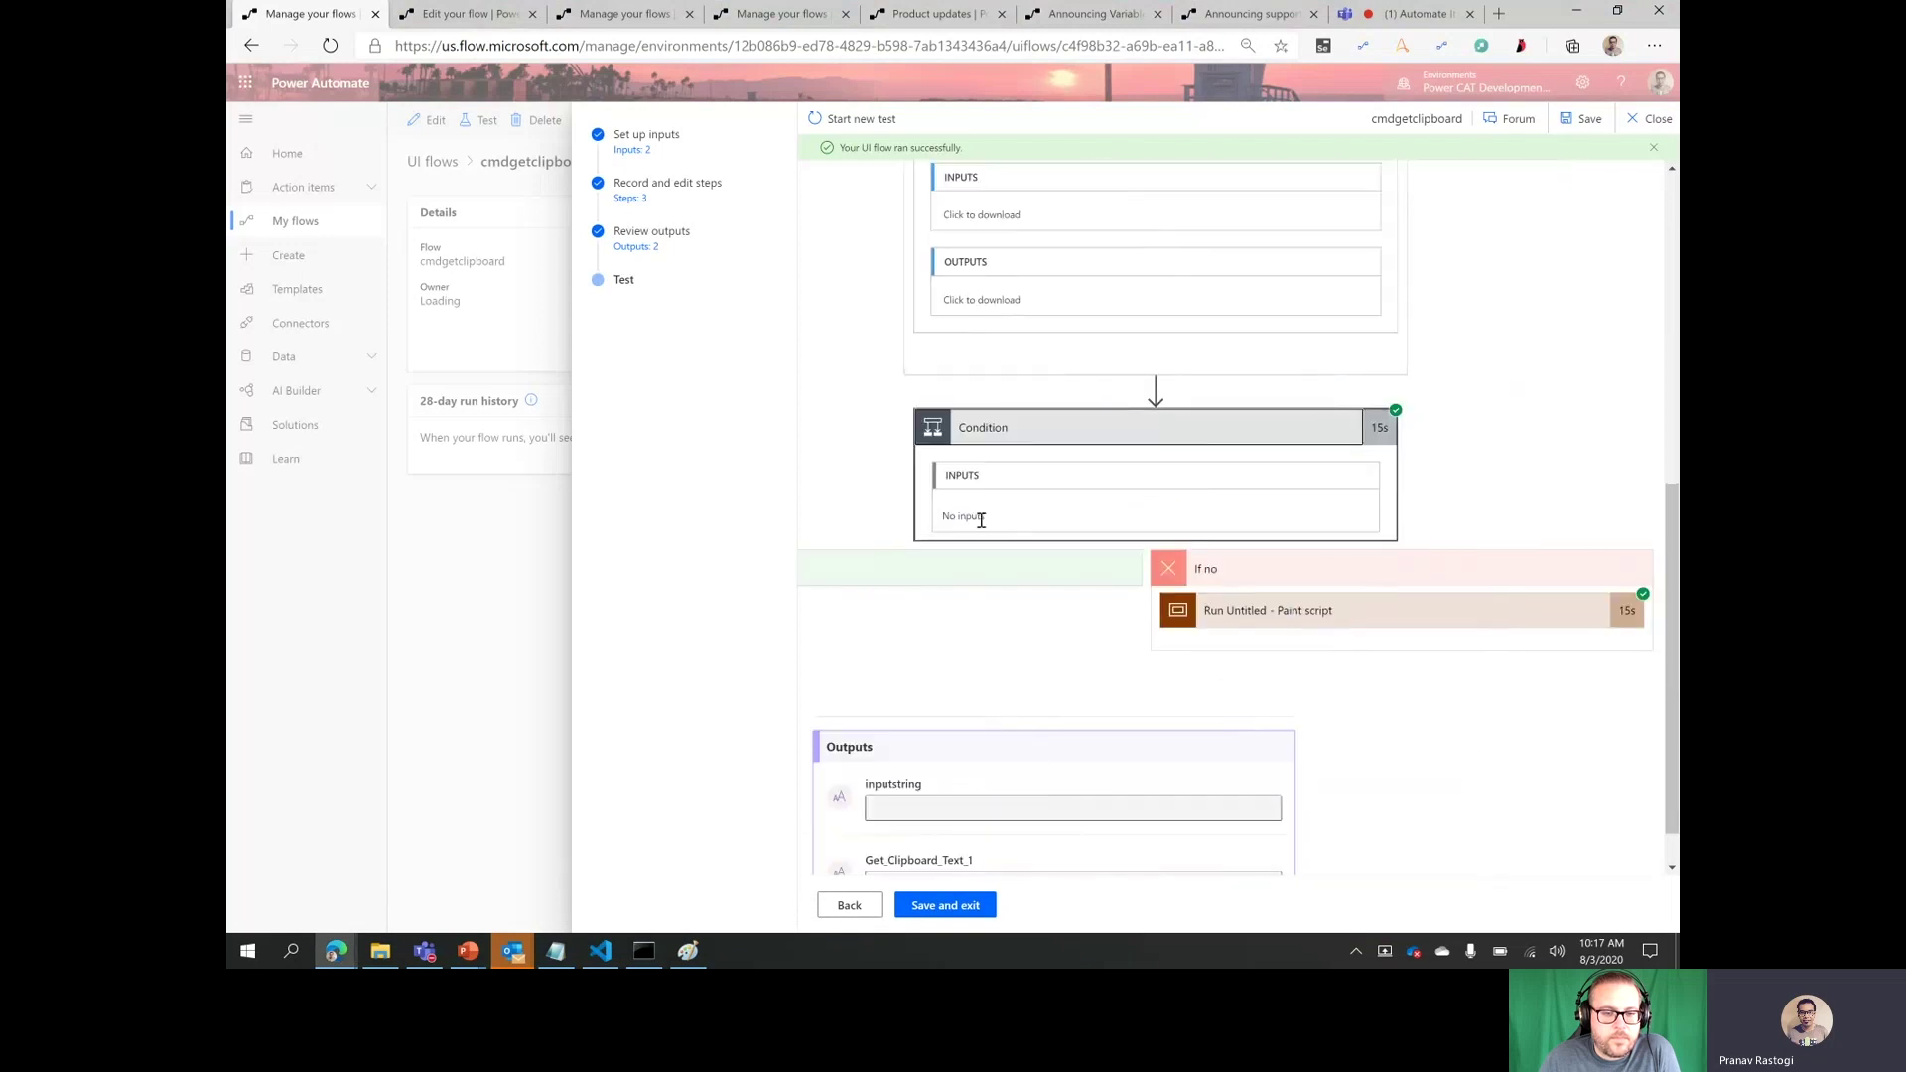
click(1077, 566)
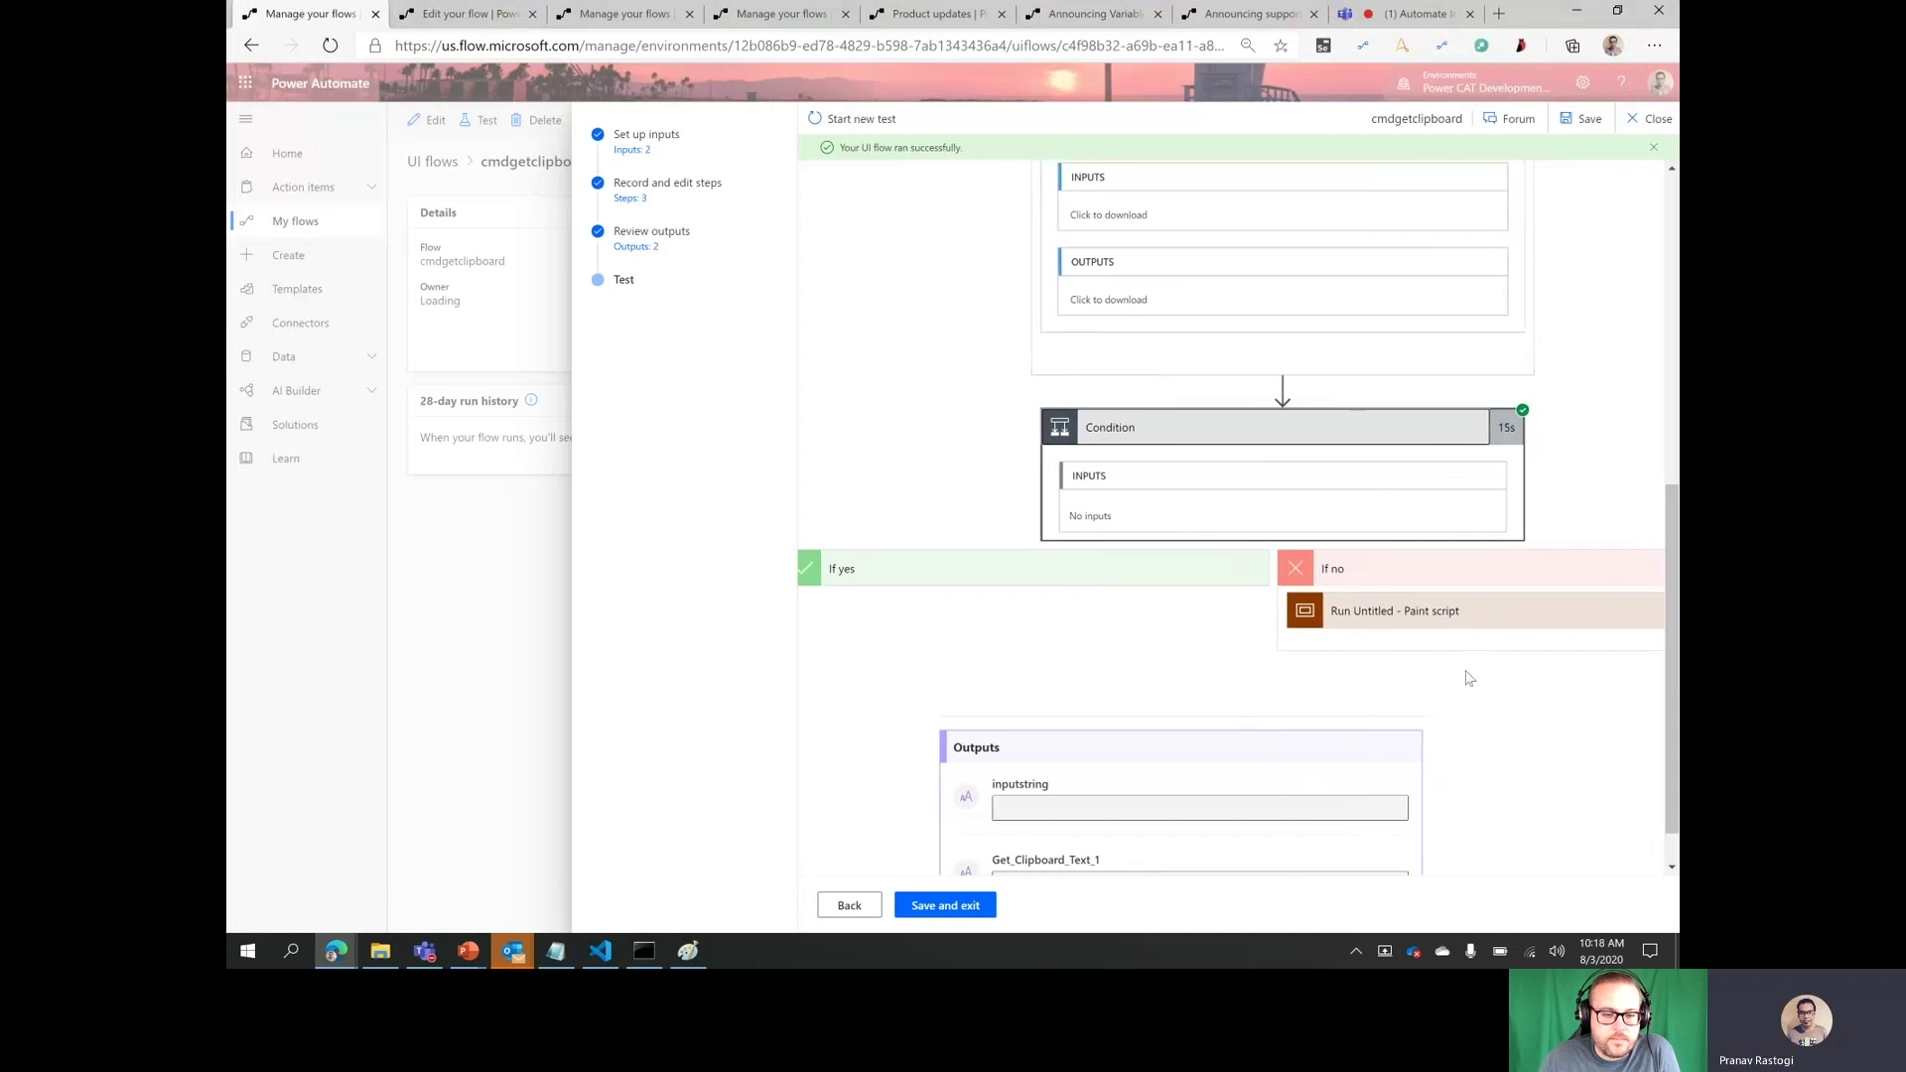
scroll(1468, 683, down, 1)
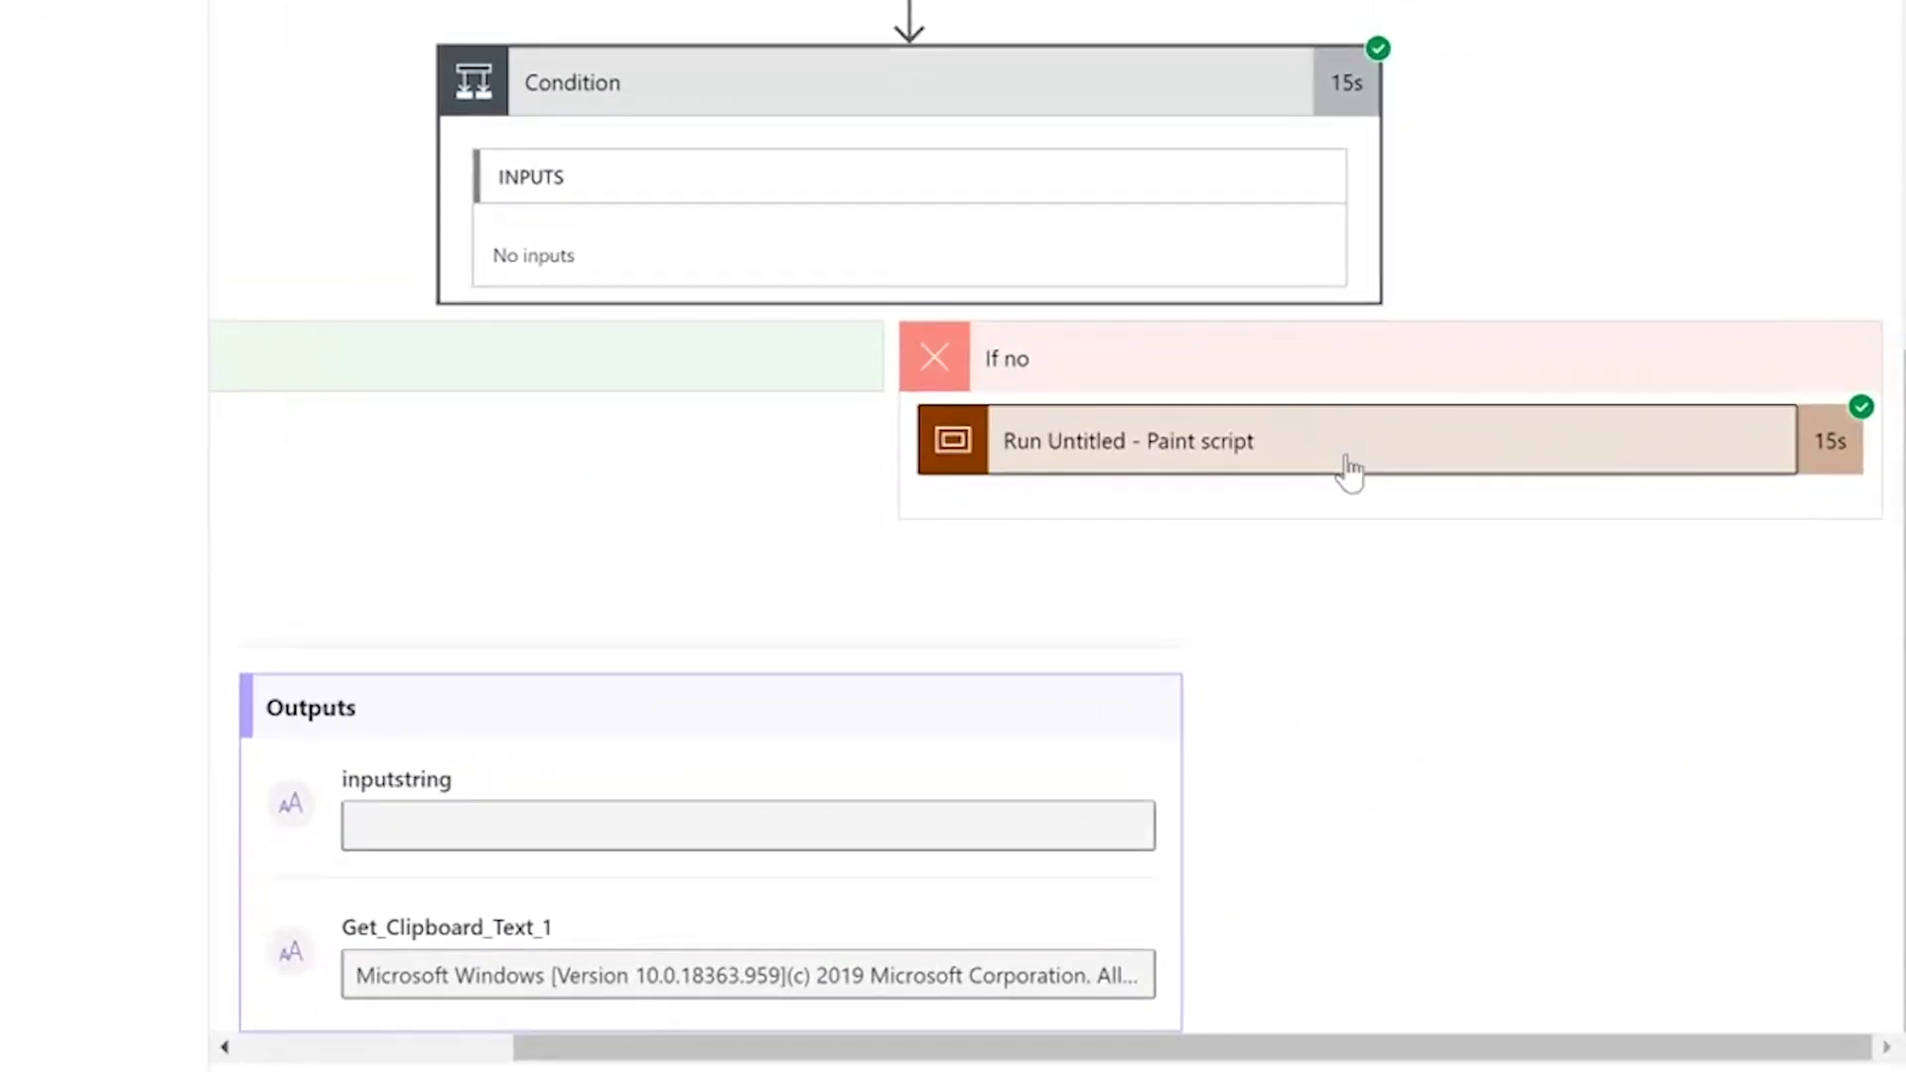
click(1351, 471)
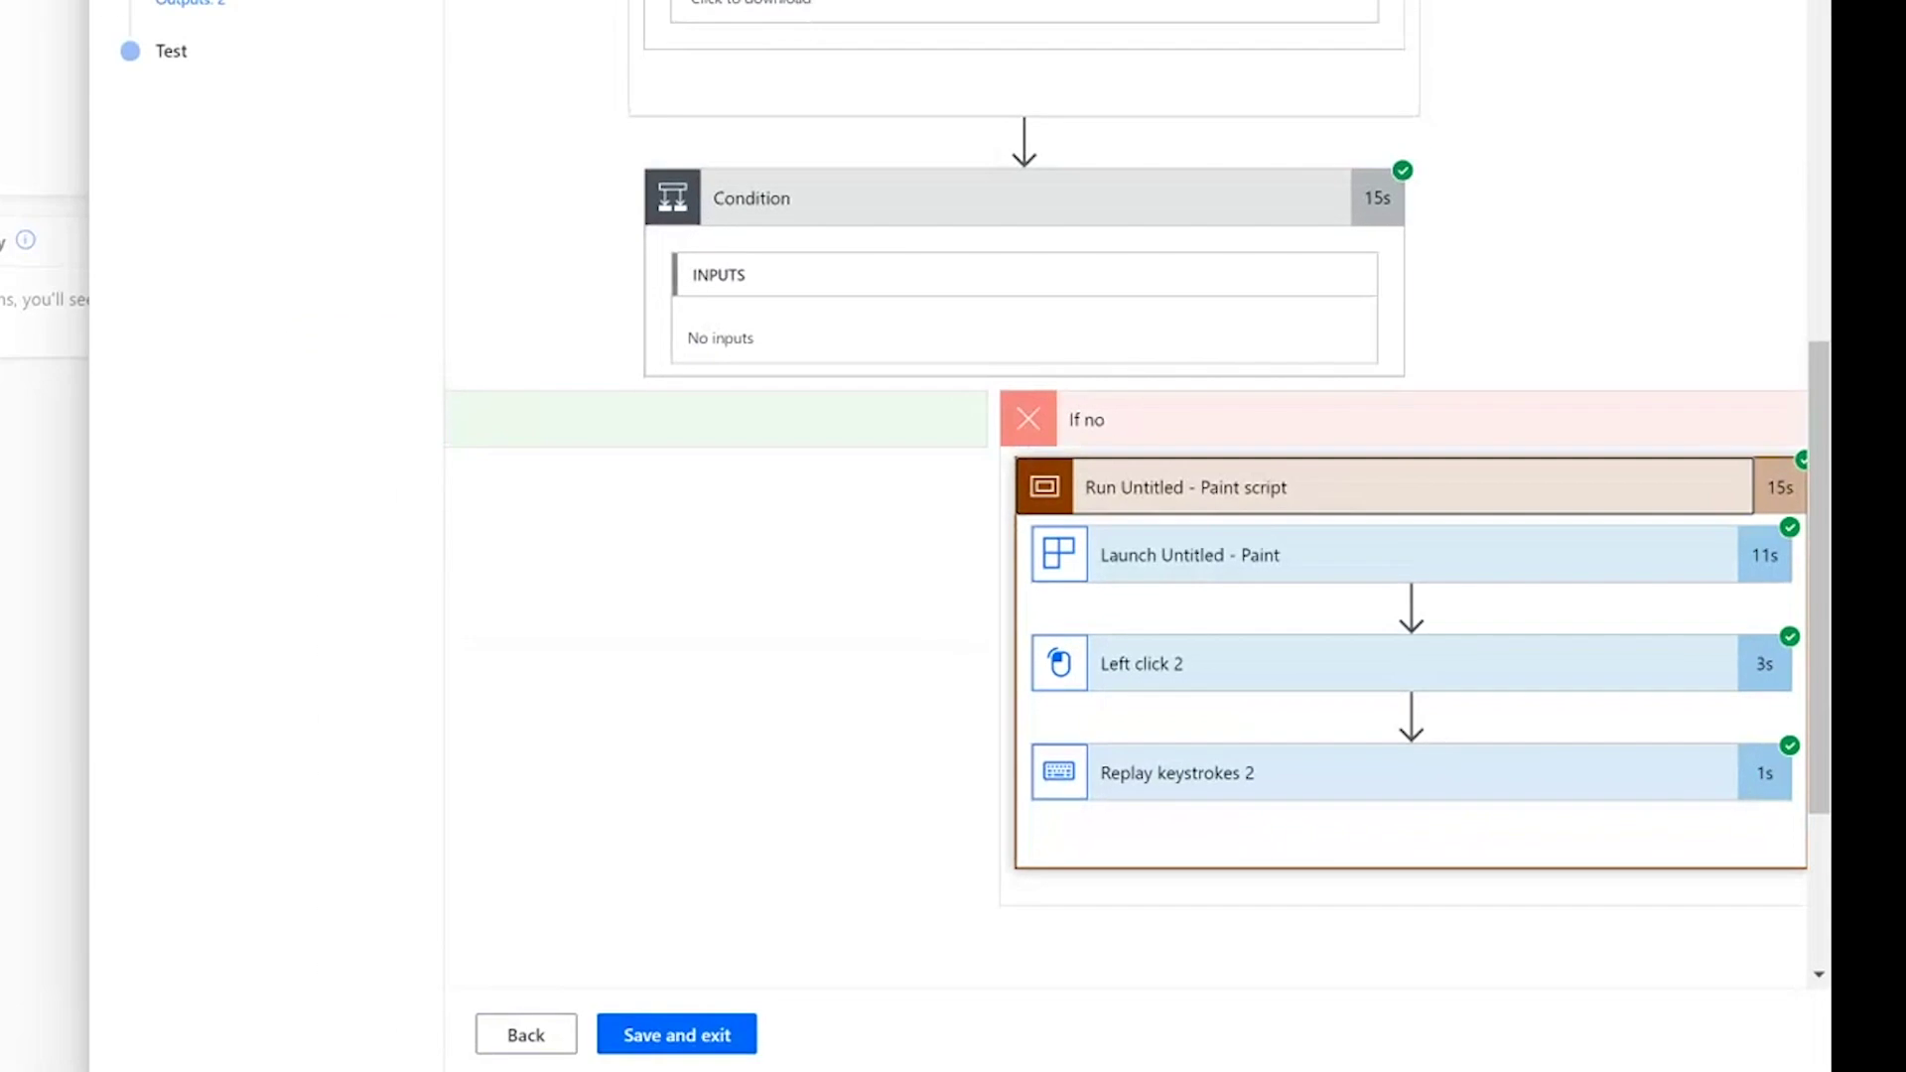
- Return to Record and edit steps, add a Record app action between Initialize variable and Run Command Prompt script, and launch its recorder
click(616, 98)
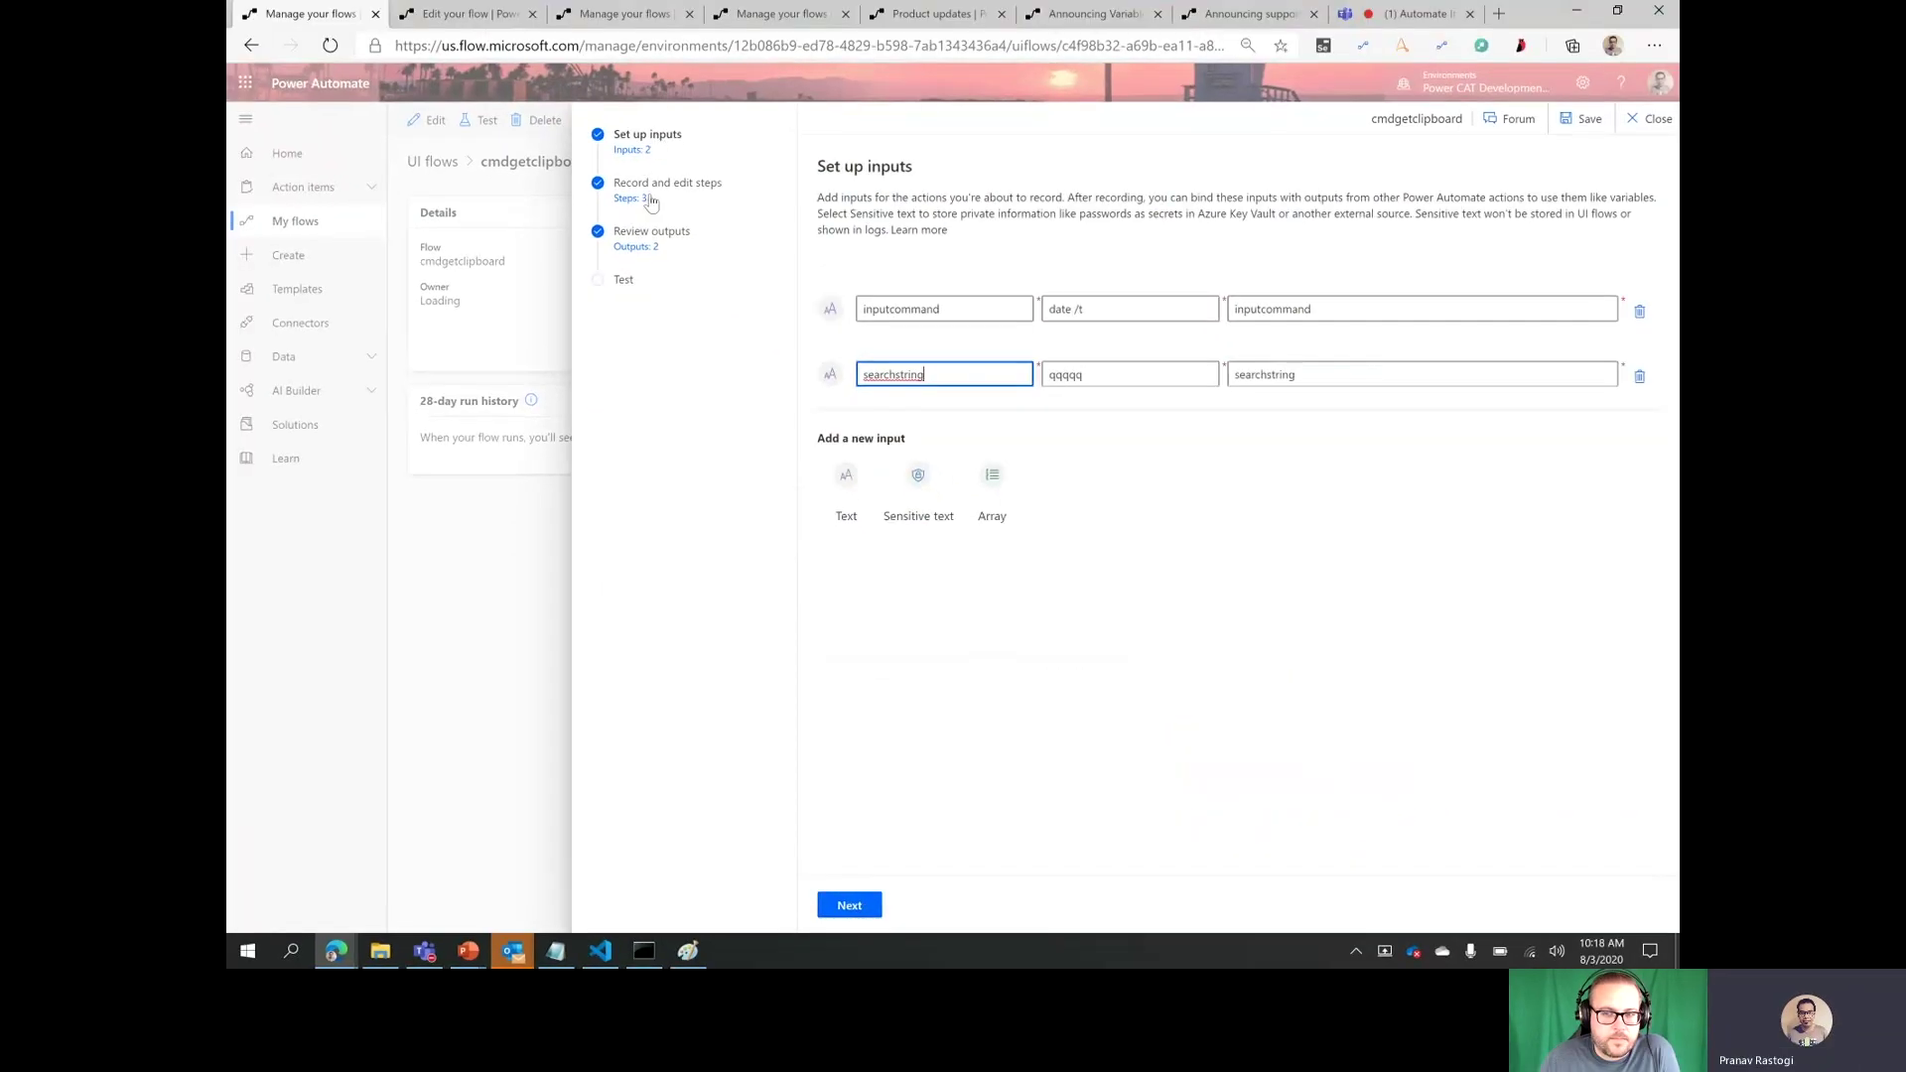
click(647, 197)
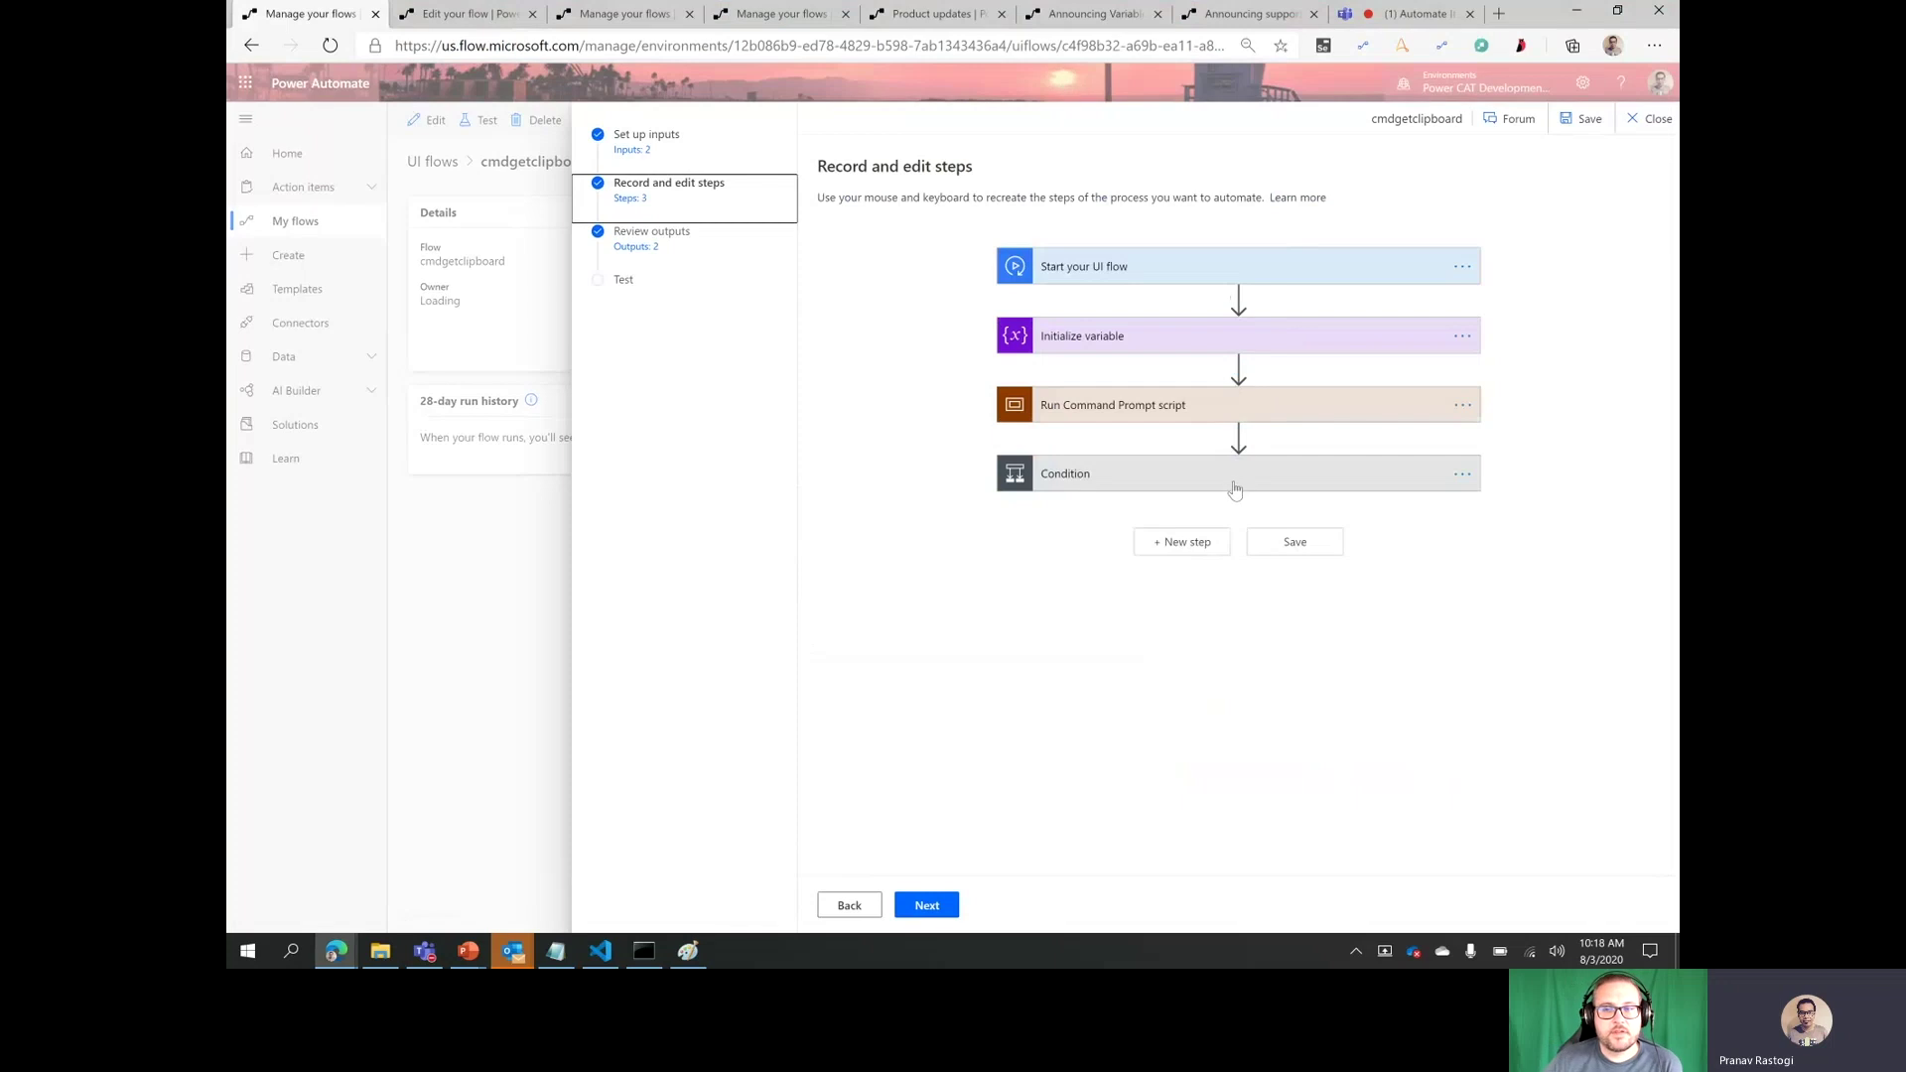
click(1239, 368)
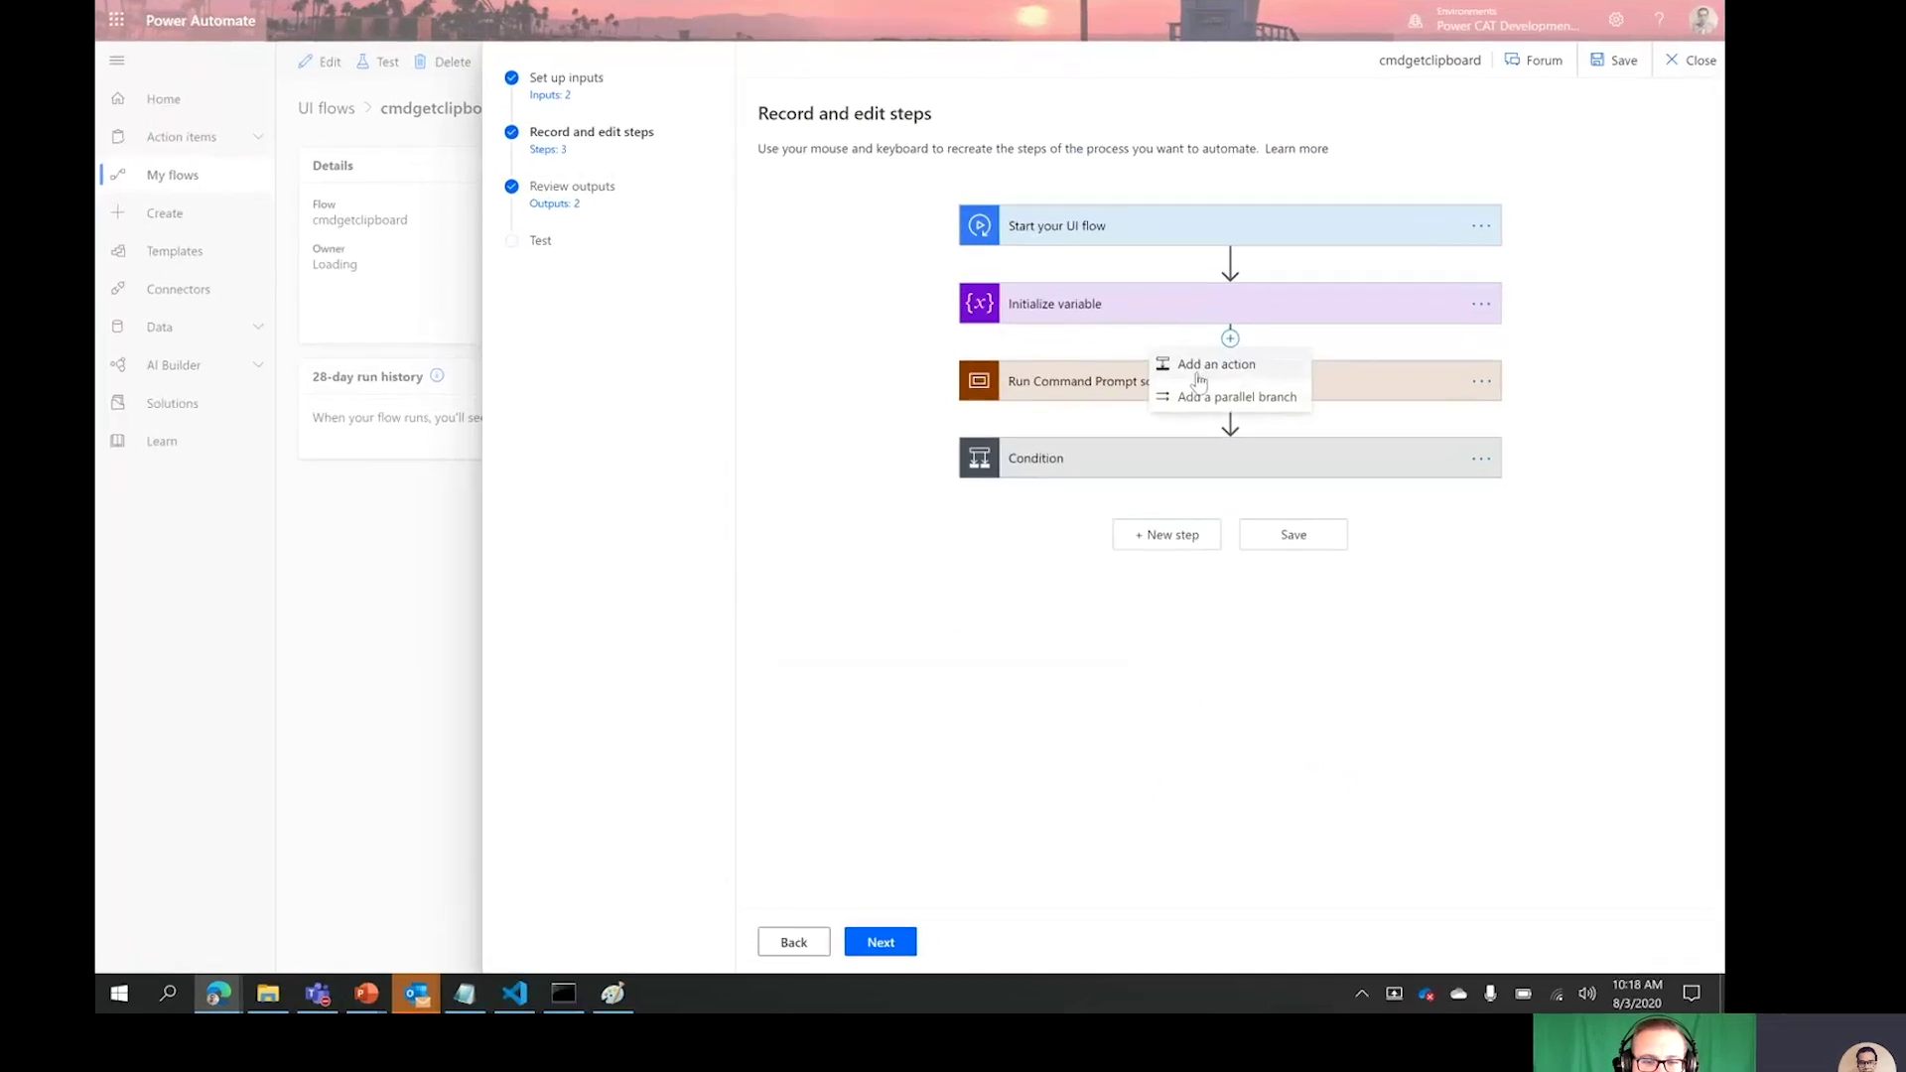
click(1223, 390)
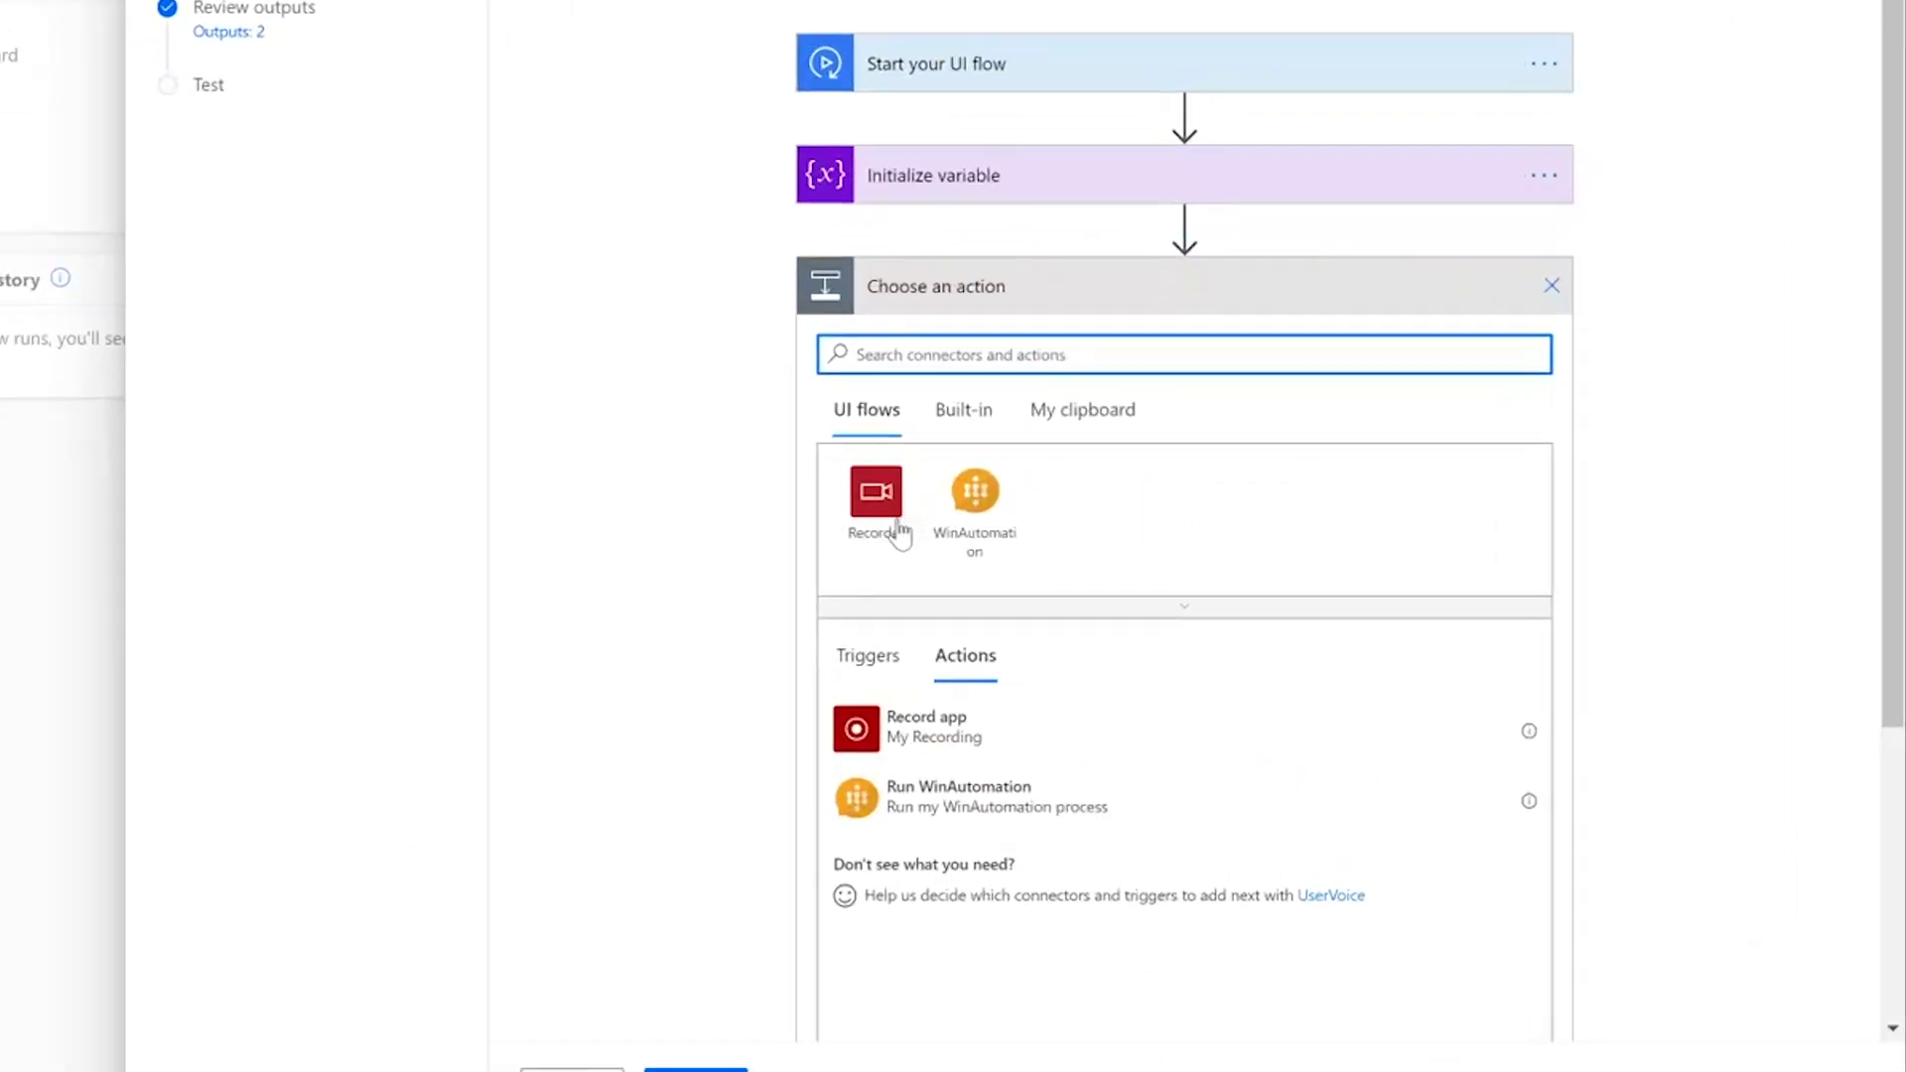
click(959, 720)
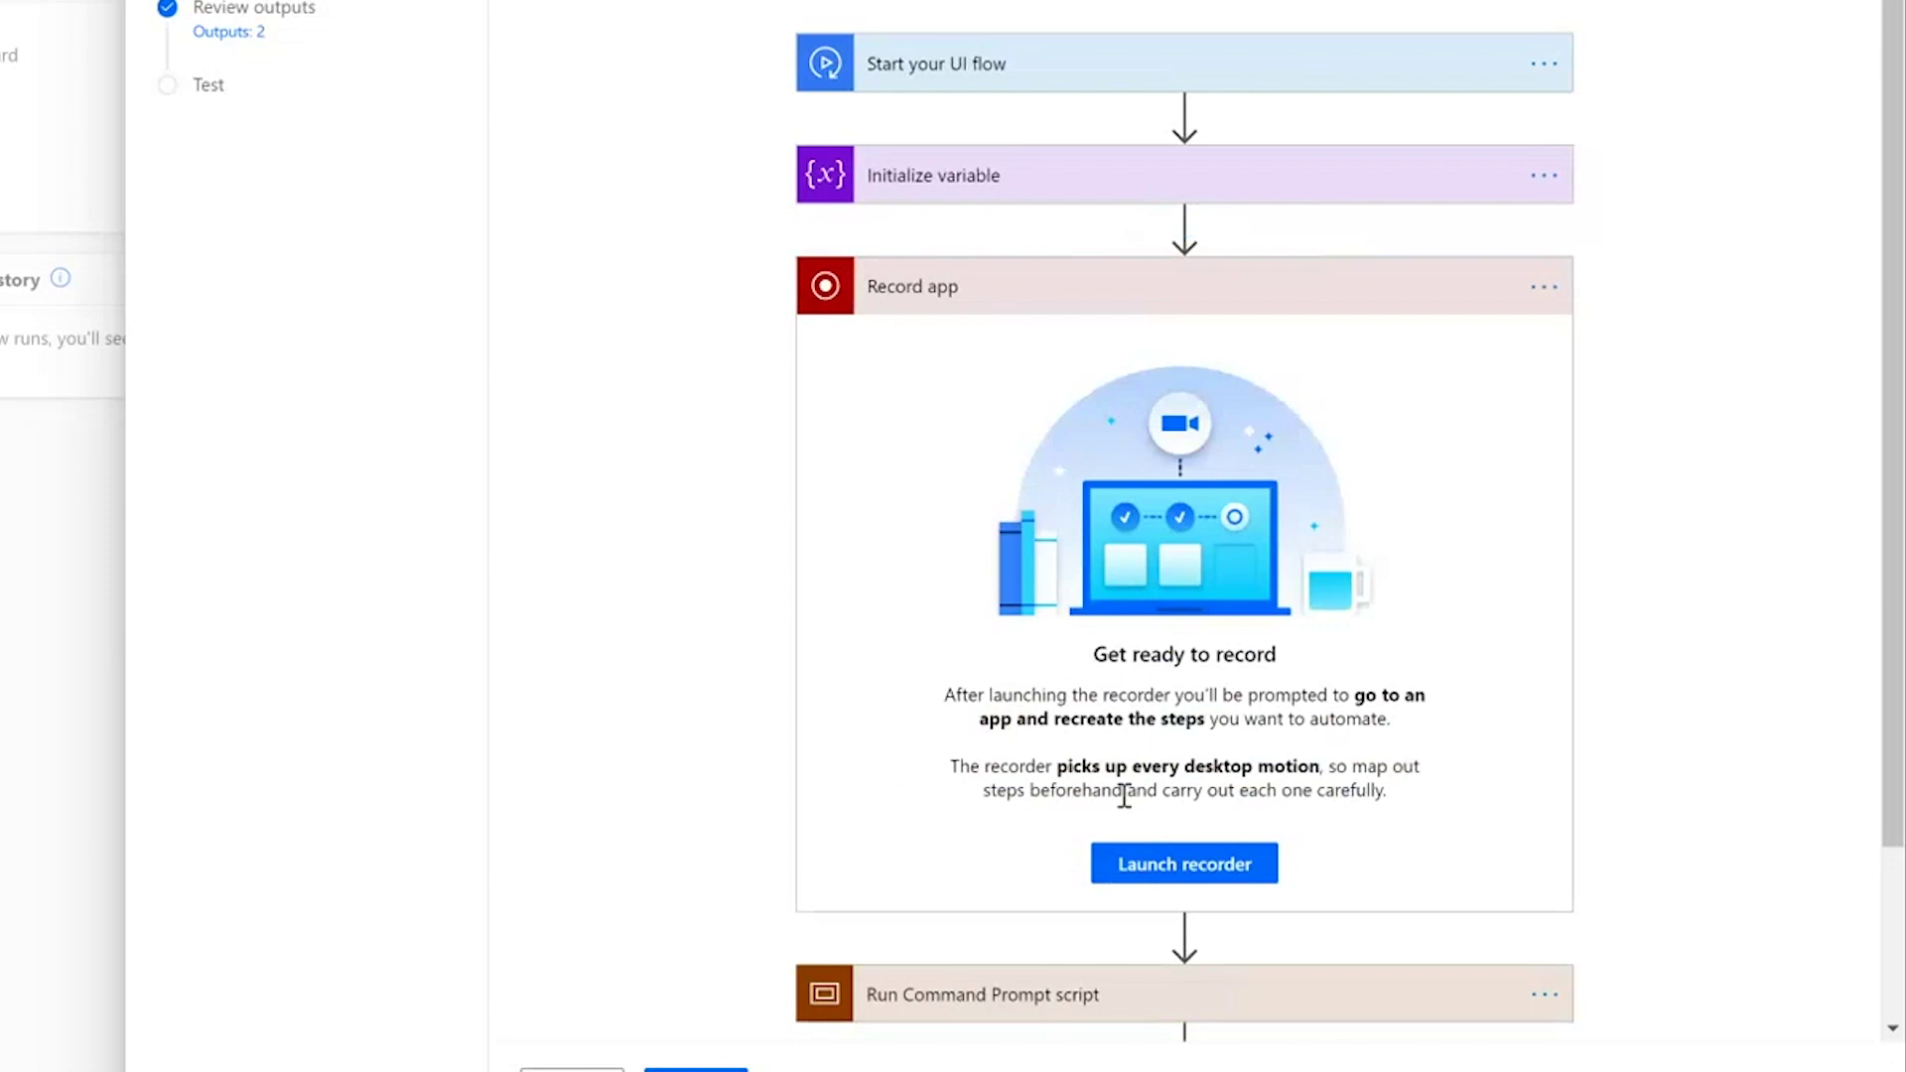
click(1253, 616)
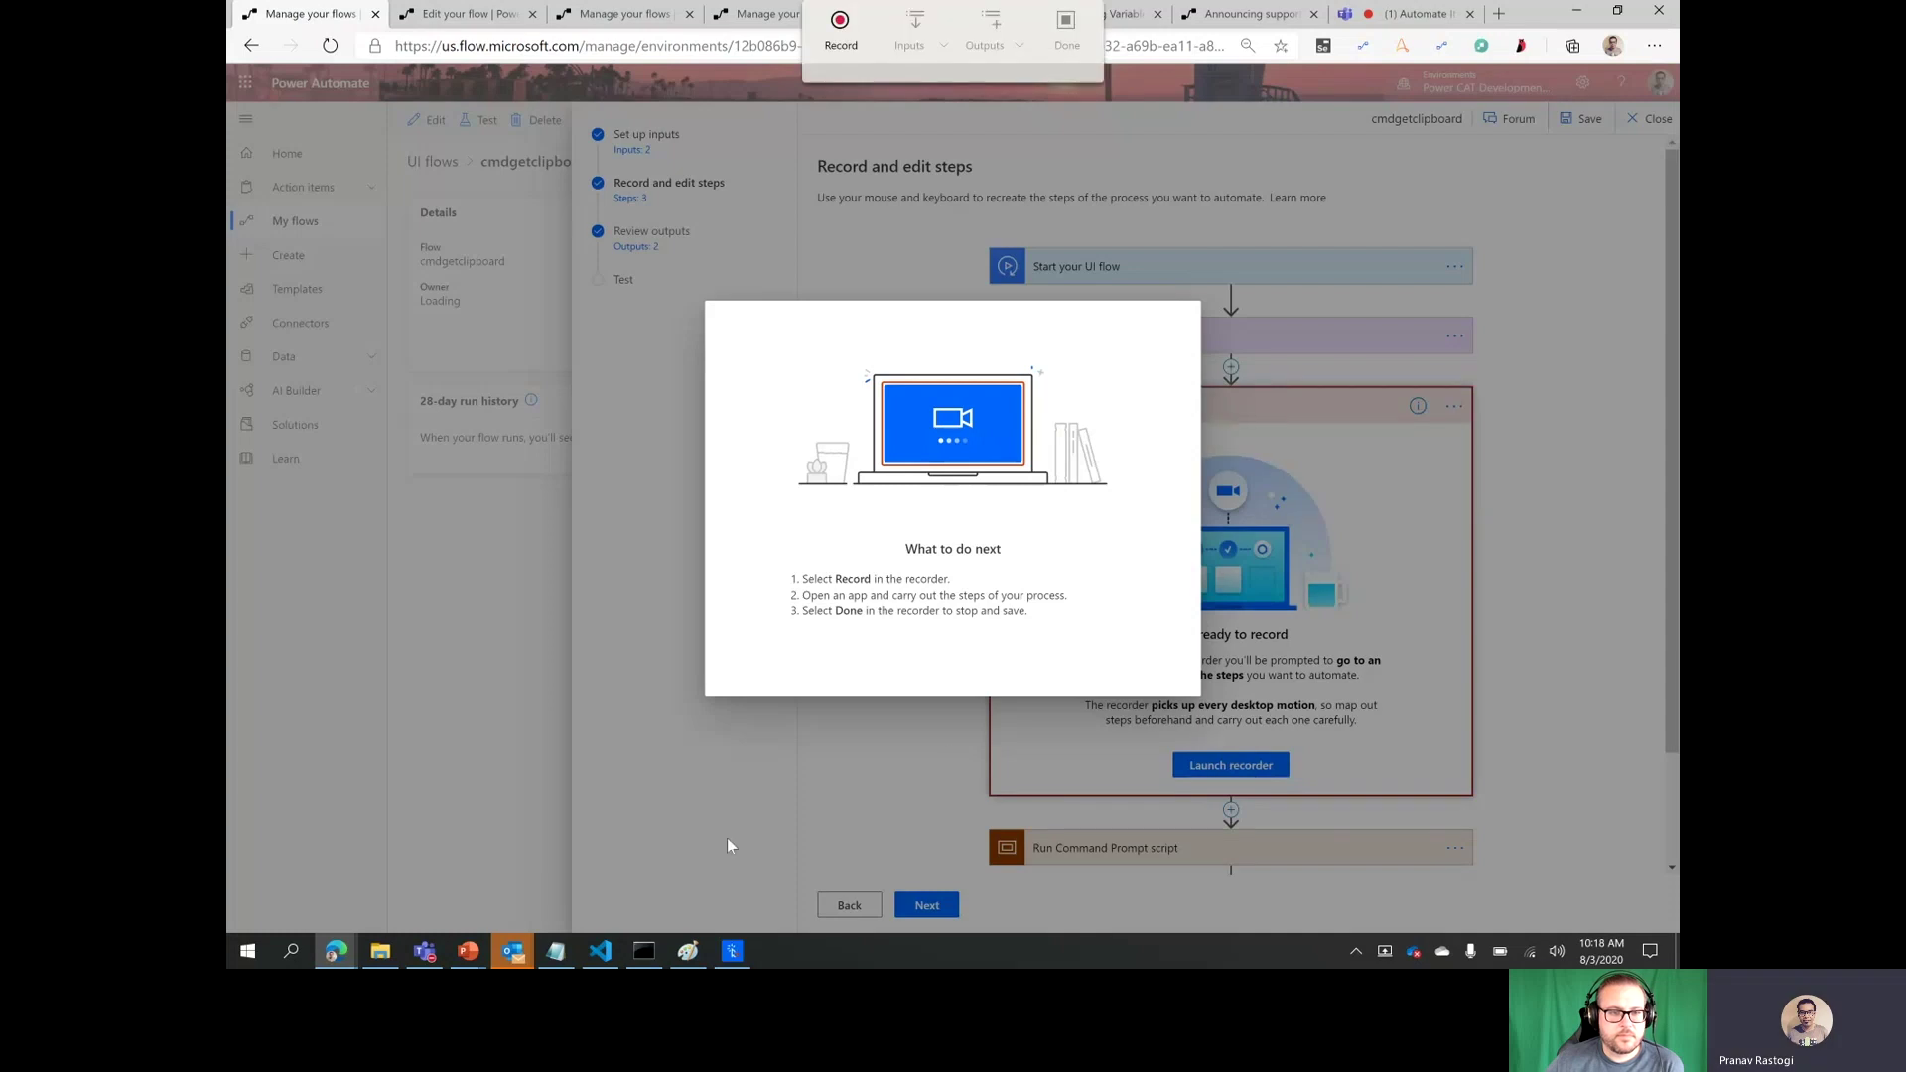
- Start recording the Command Prompt window, insert the inputcommand input at the prompt and execute it
click(644, 951)
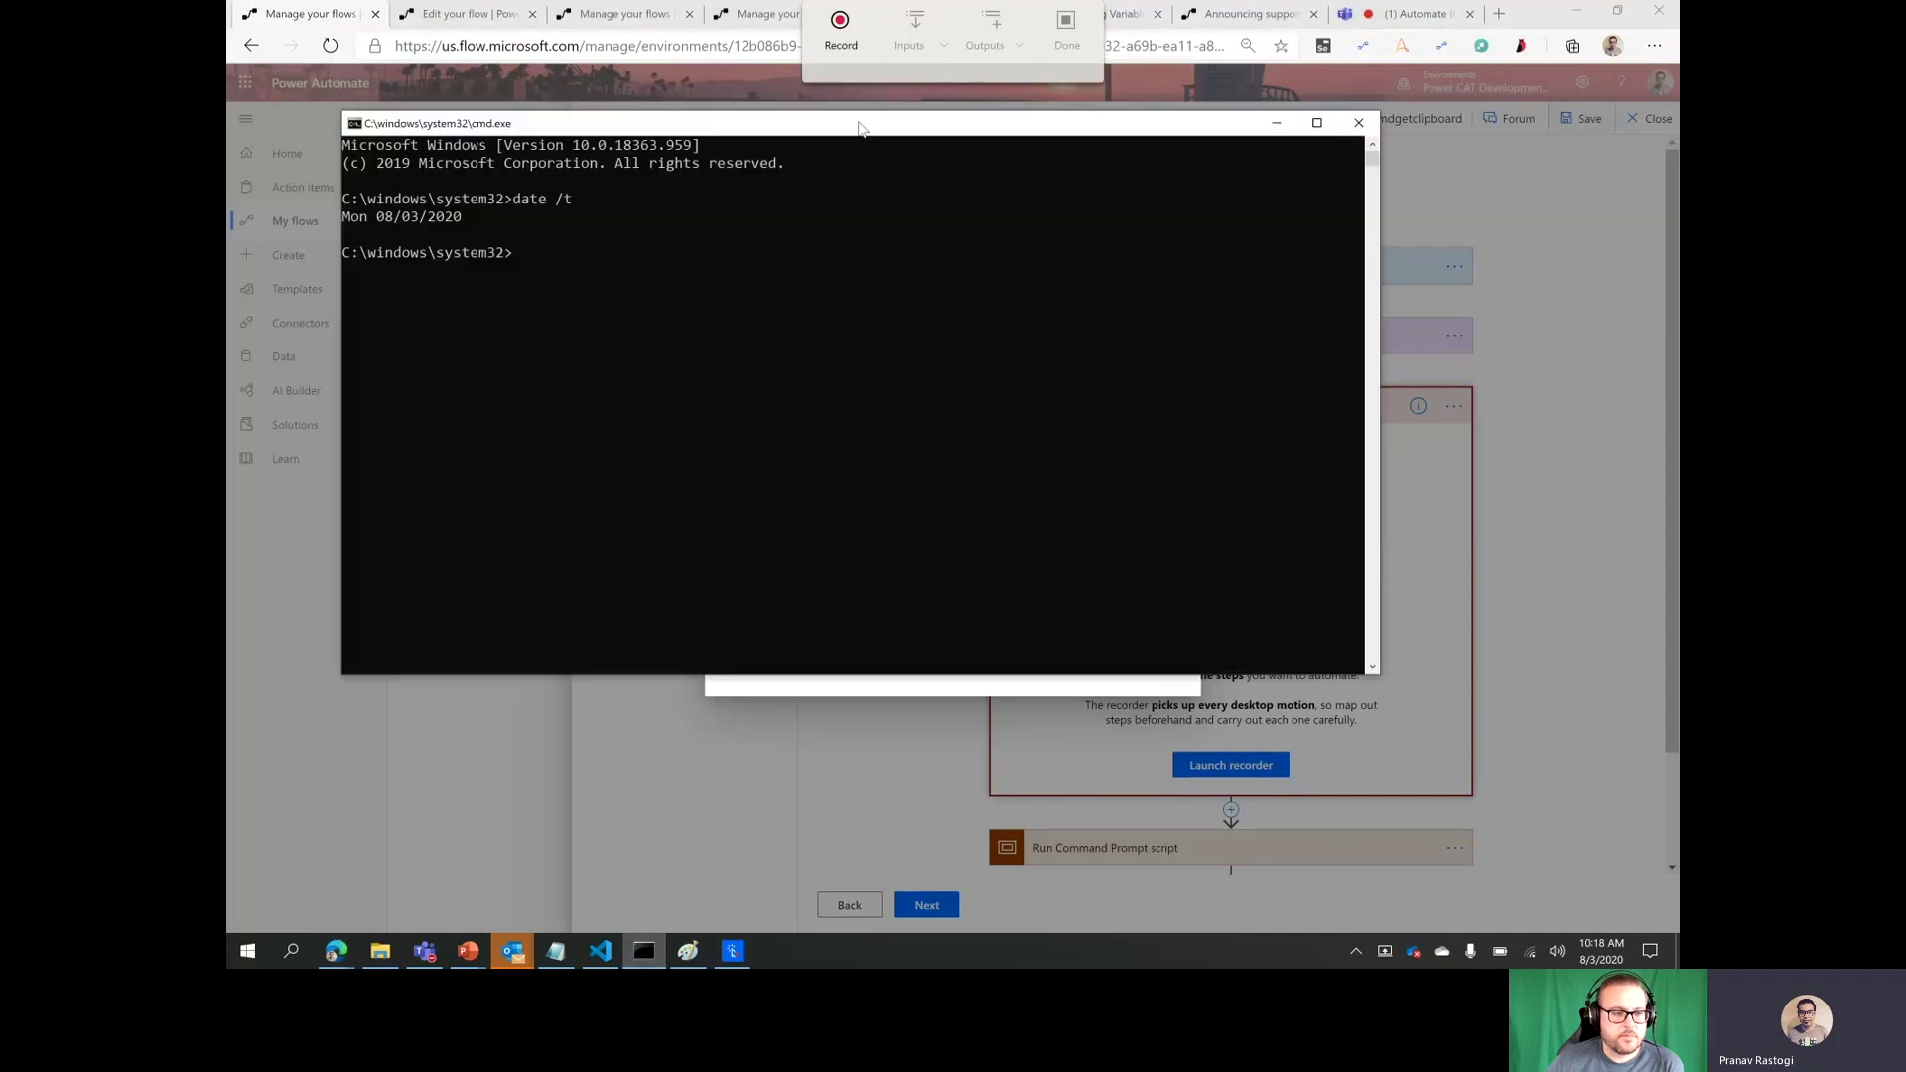
click(843, 30)
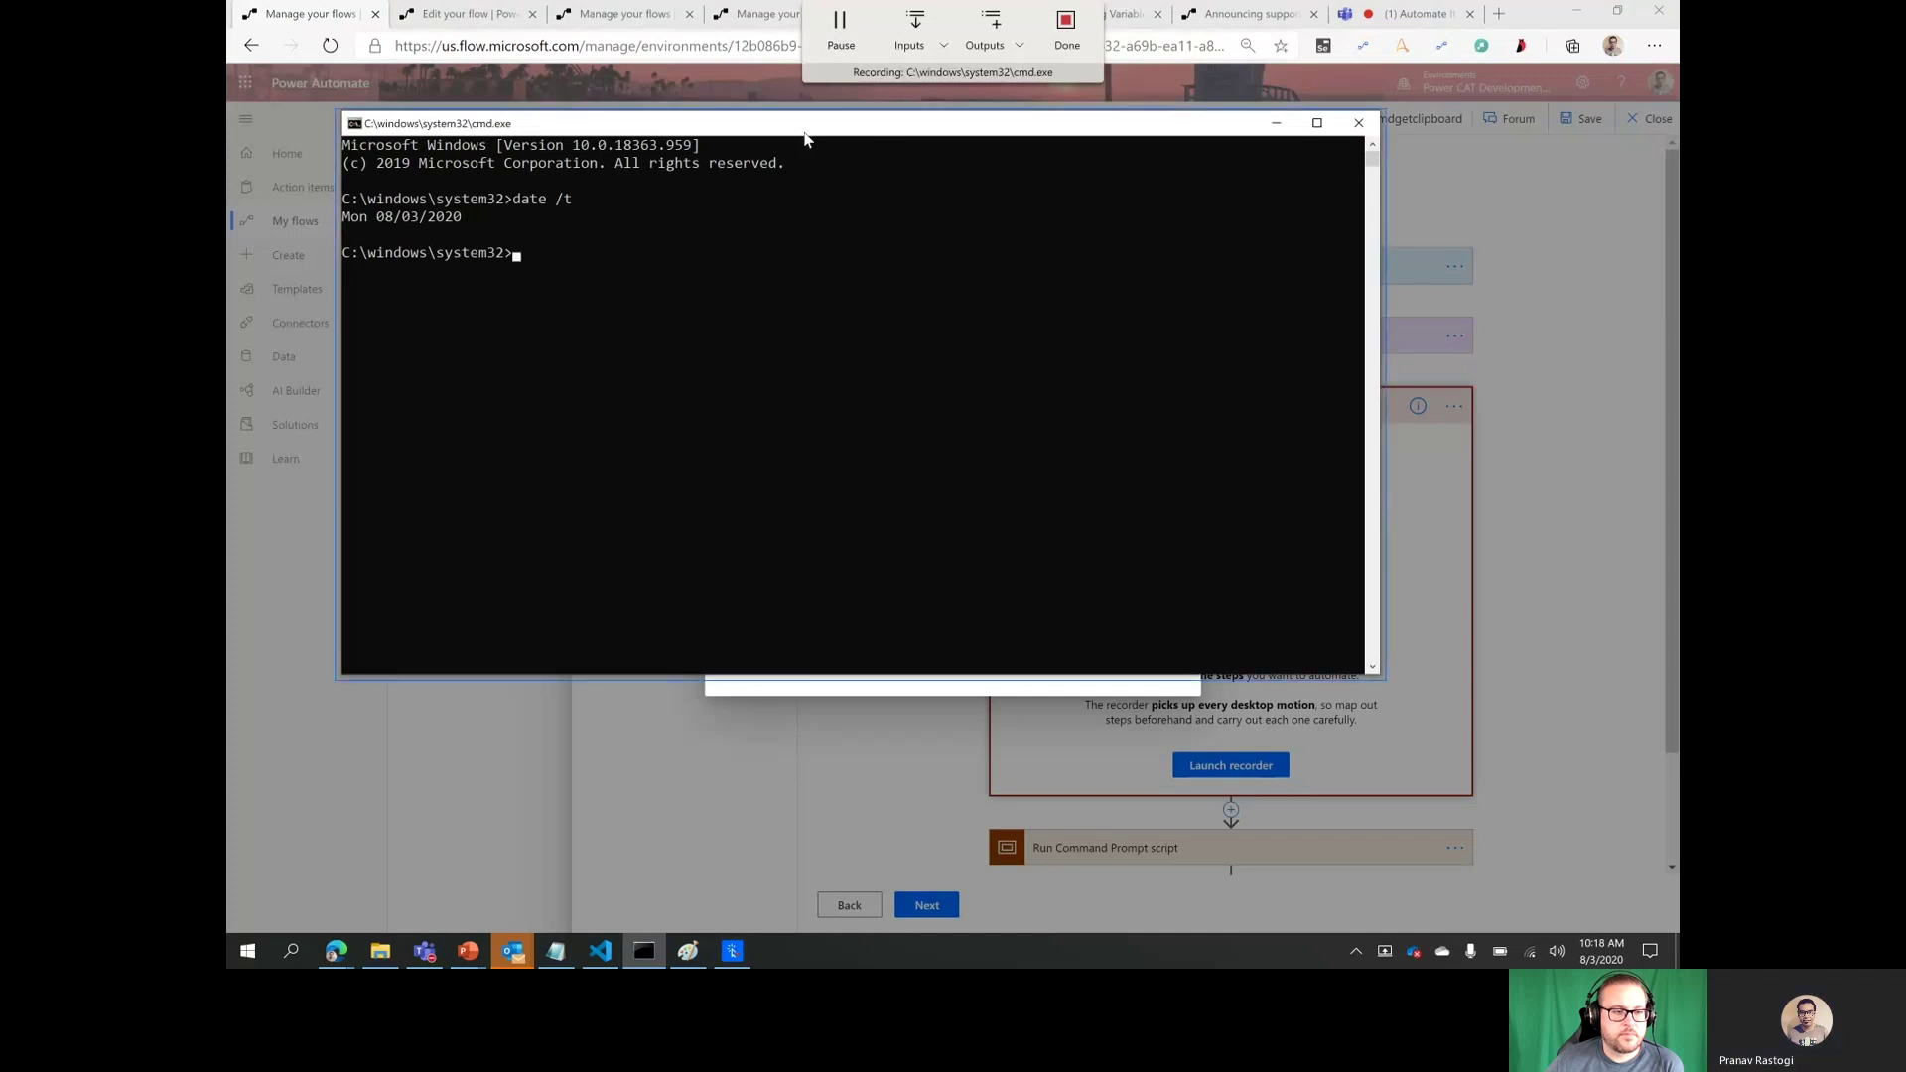
click(922, 44)
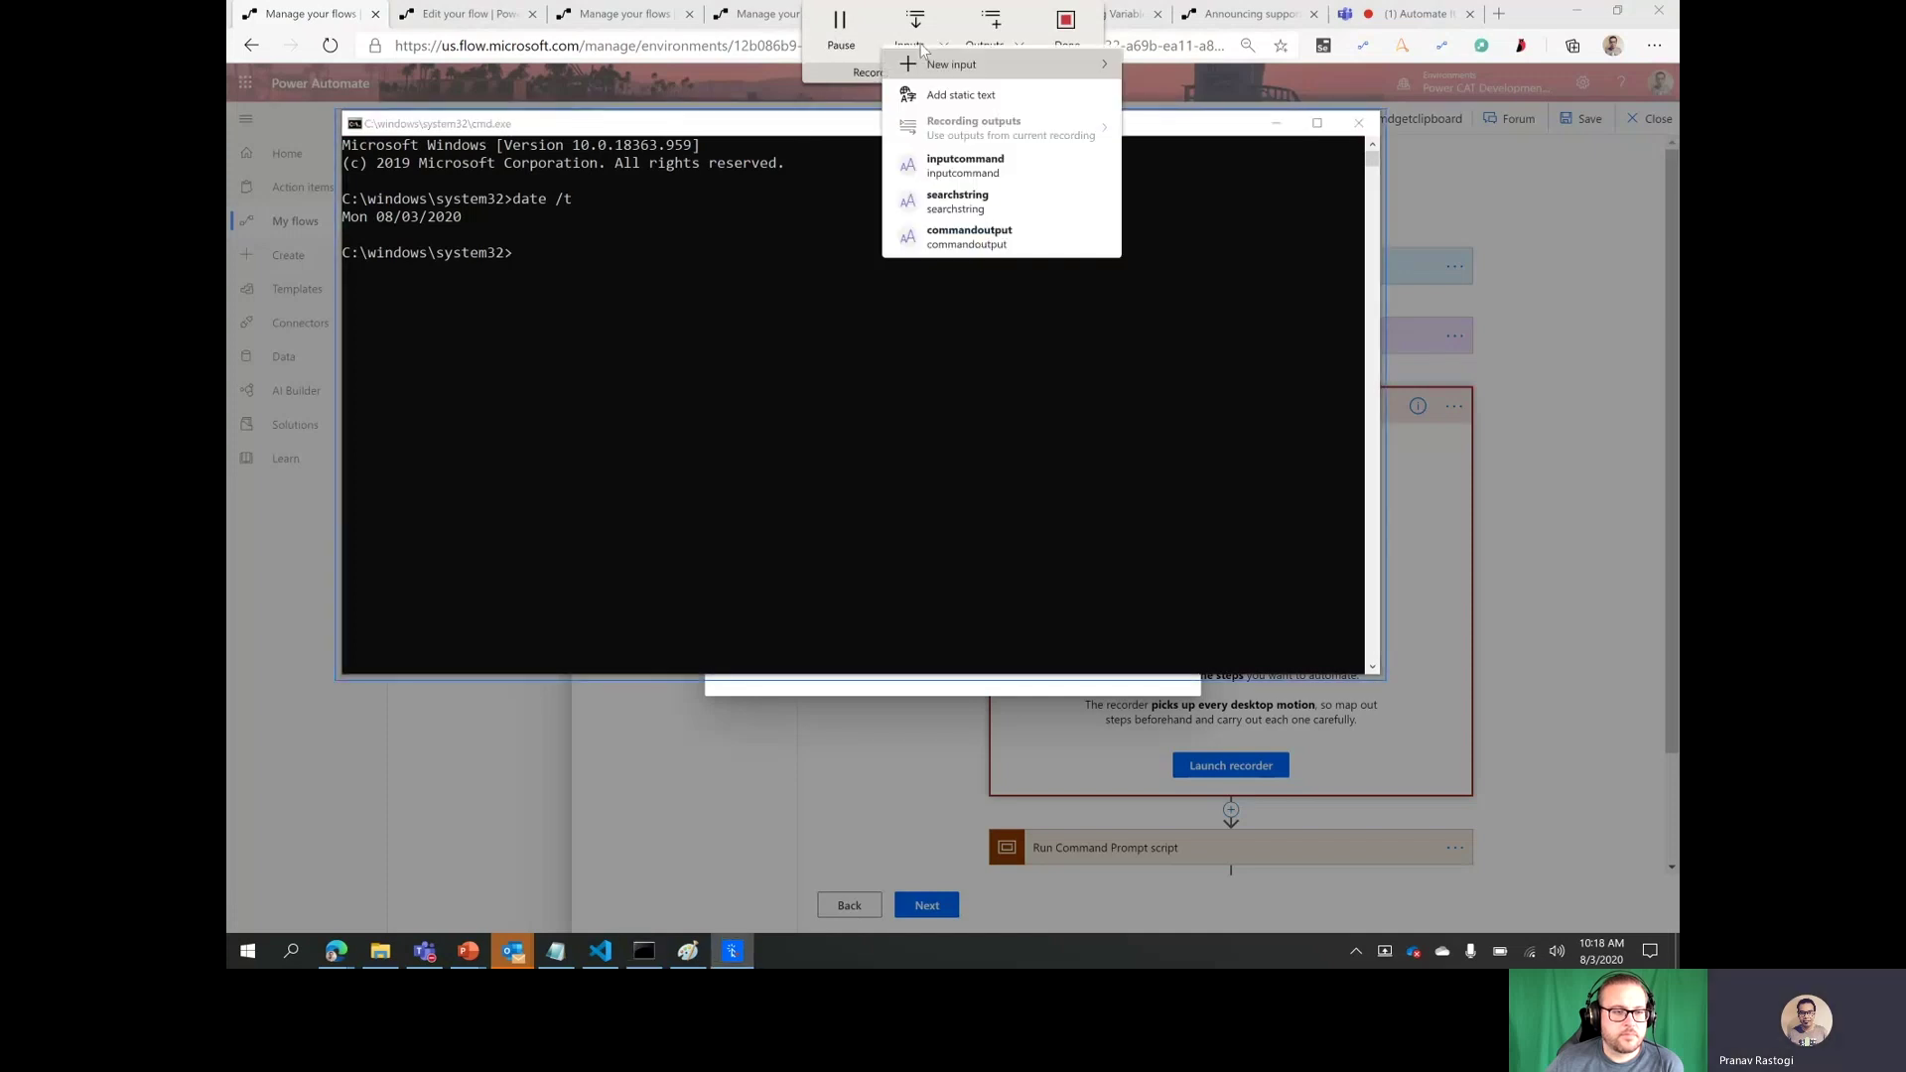
click(930, 169)
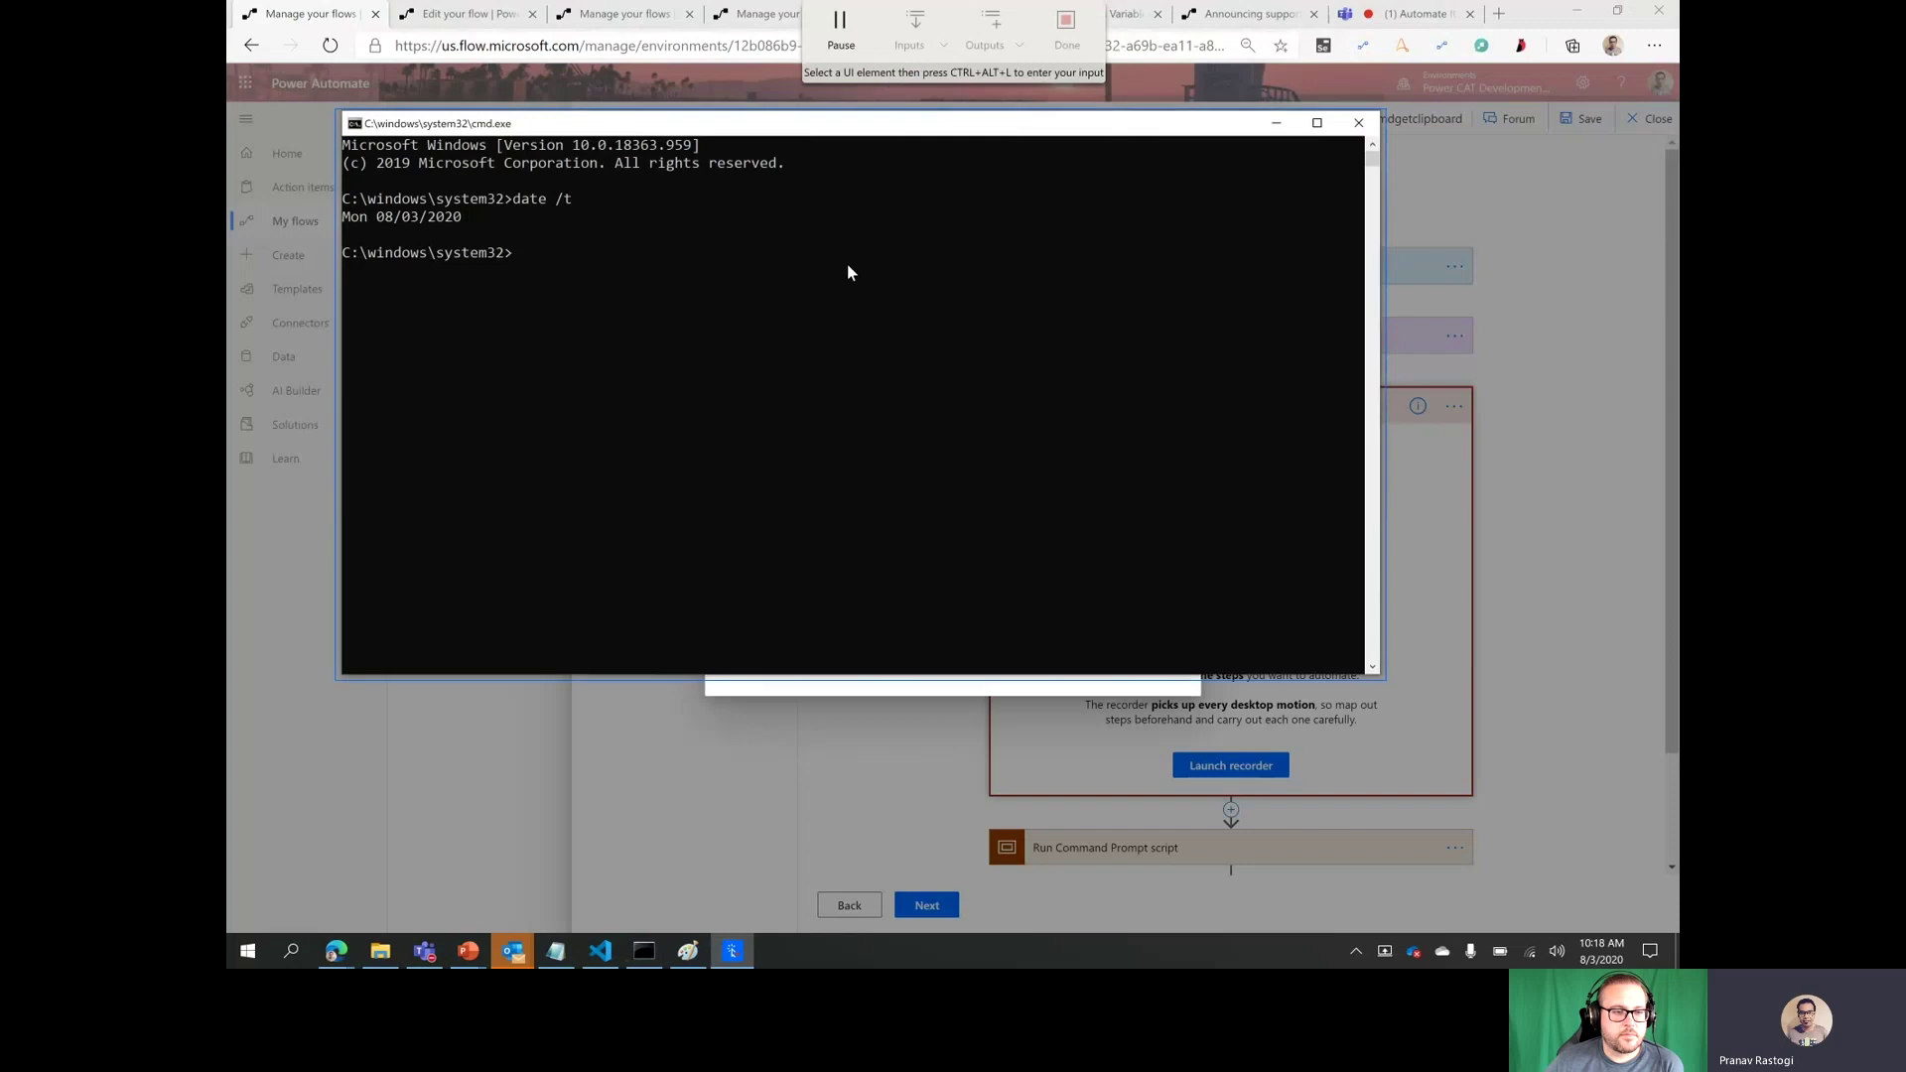
key(ctrl+alt+l)
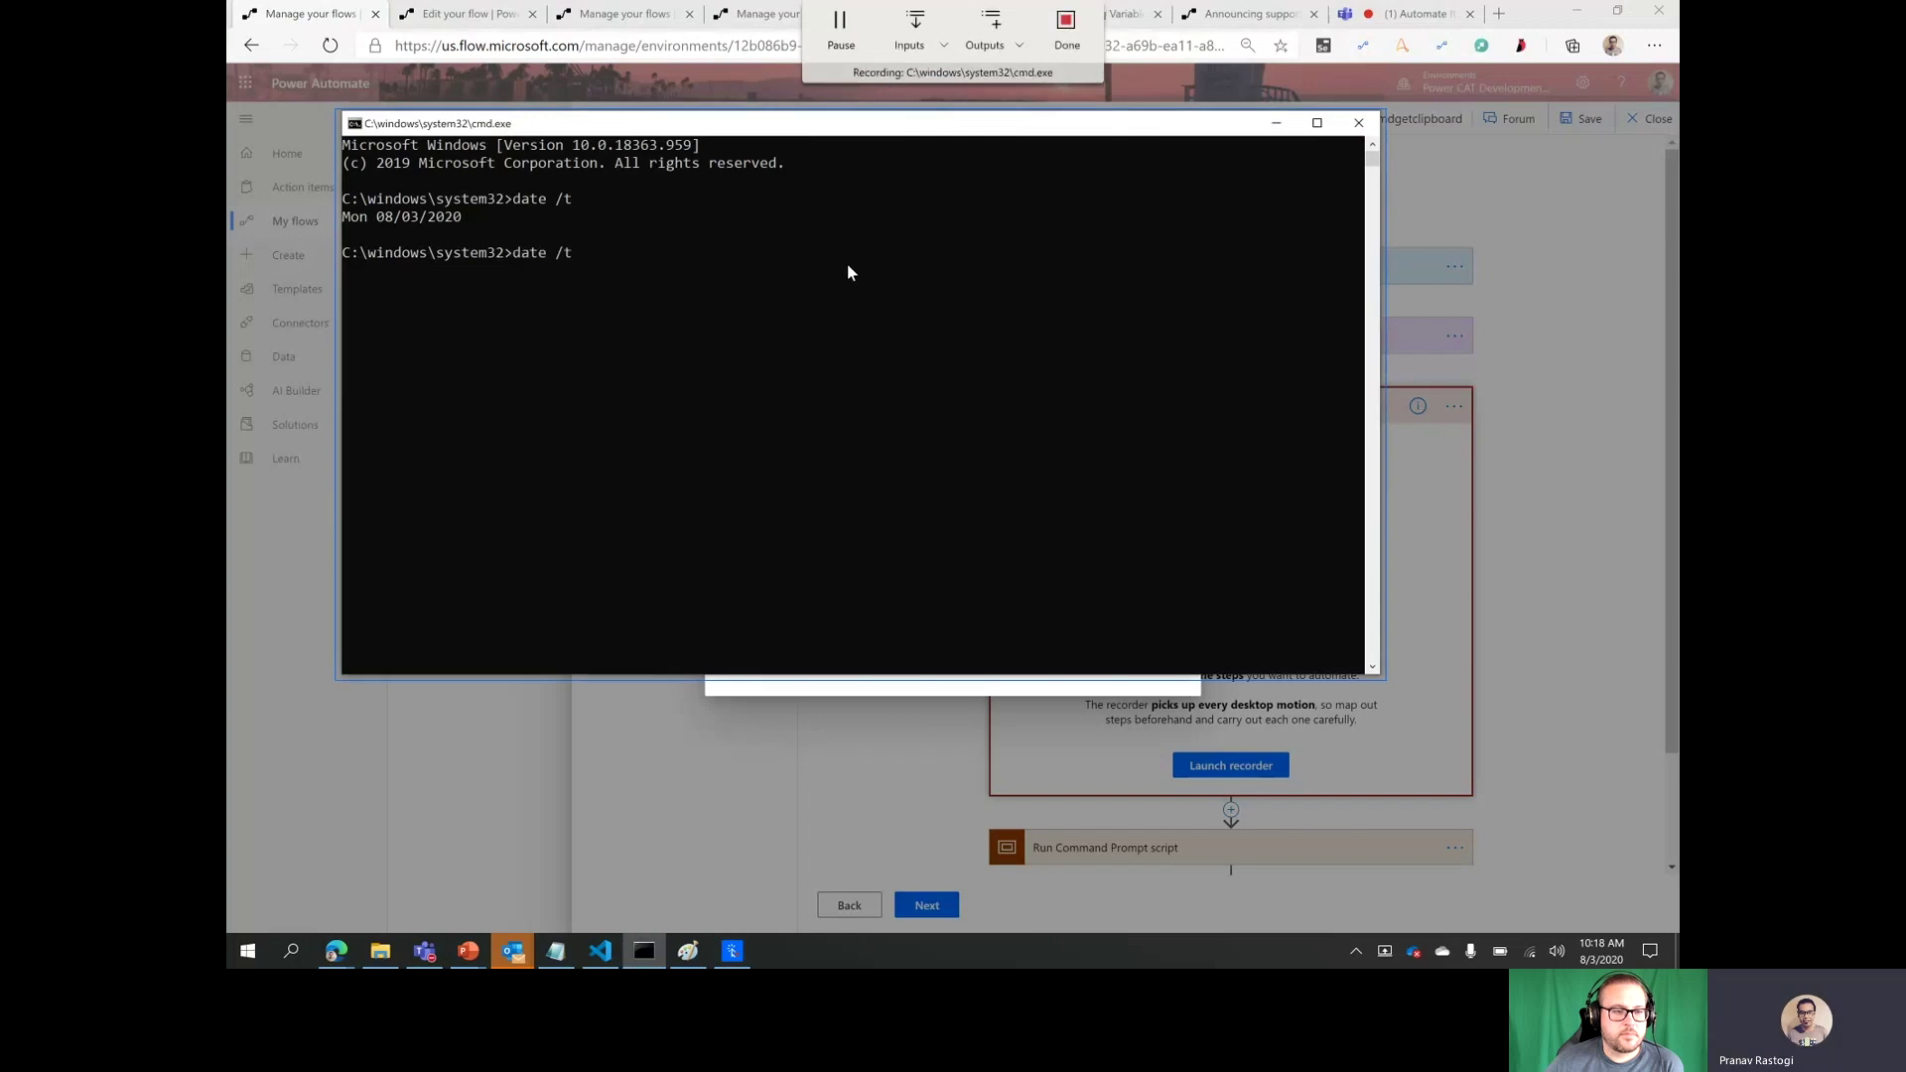
key(Return)
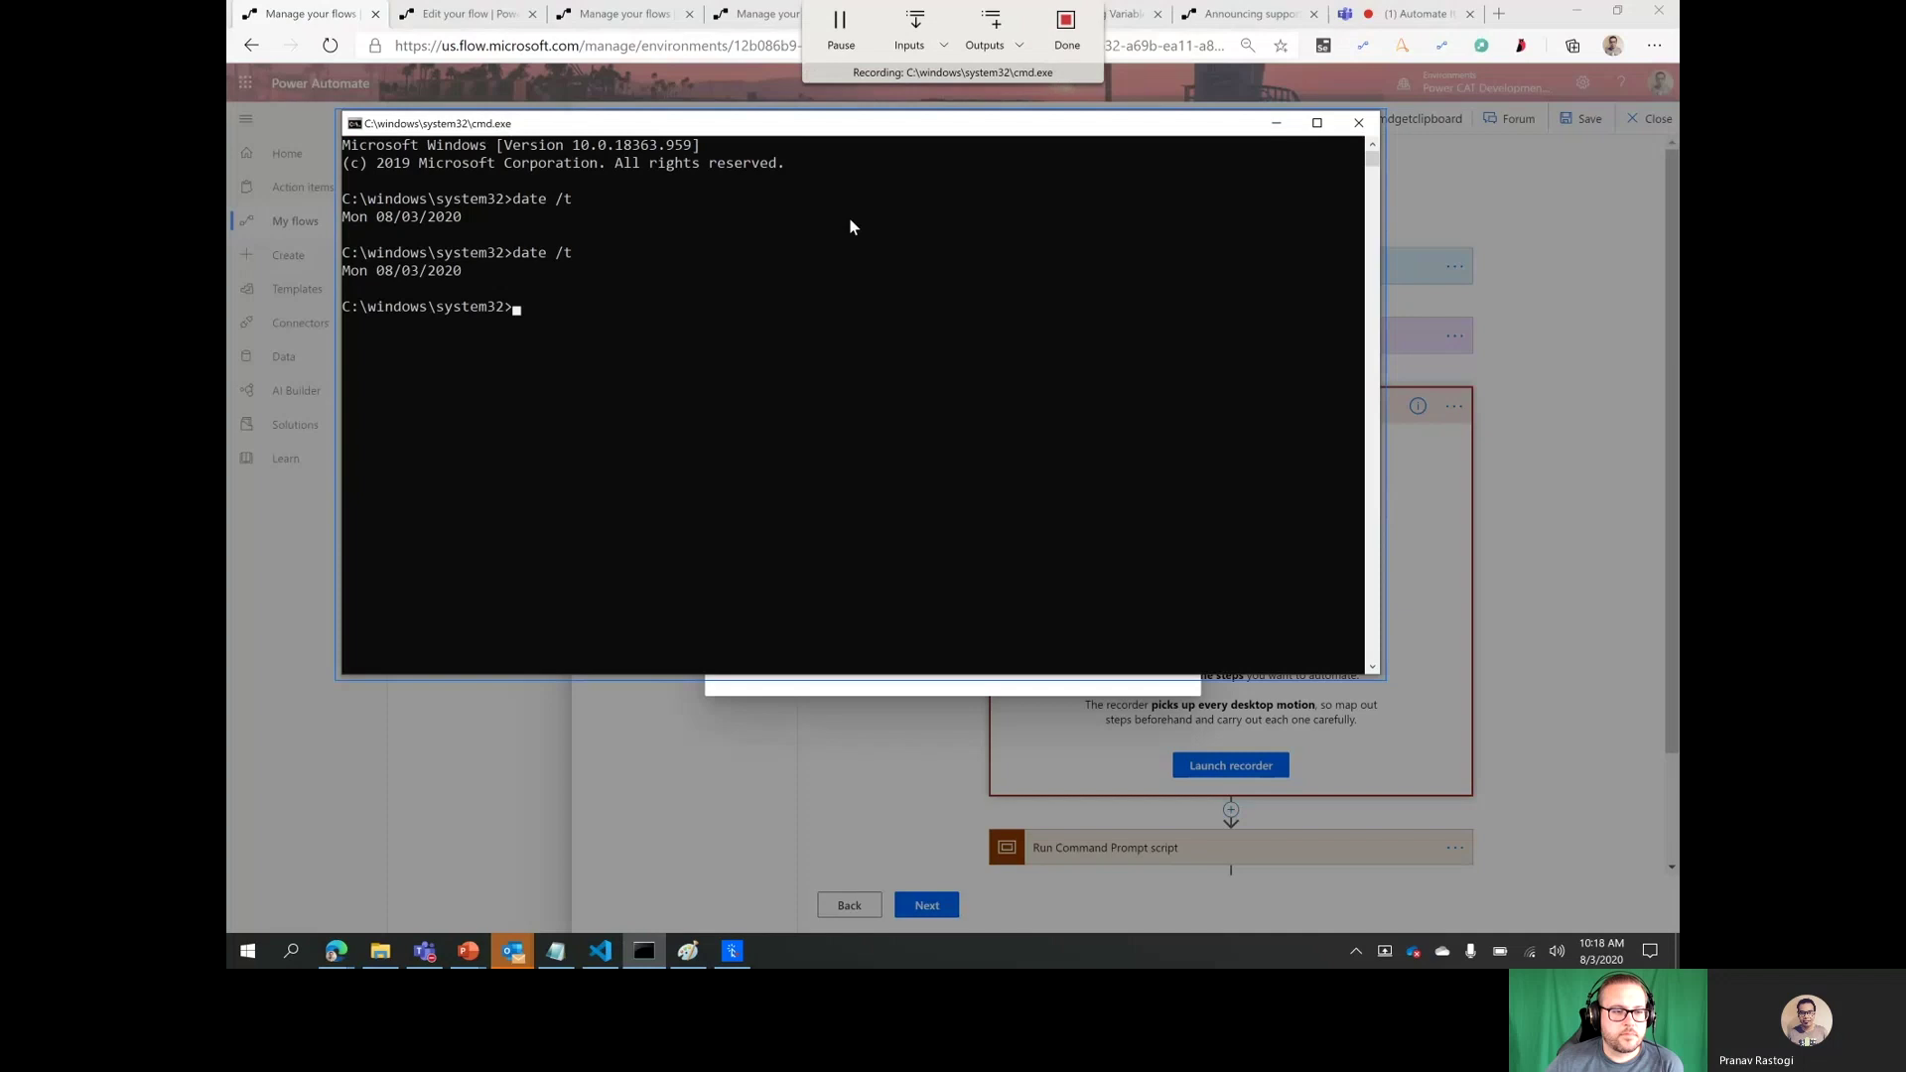
- Copy all the Command Prompt text, save it as a clipboard text output named getoutputfromcommand, and finish the recording
key(ctrl+a)
key(ctrl+c)
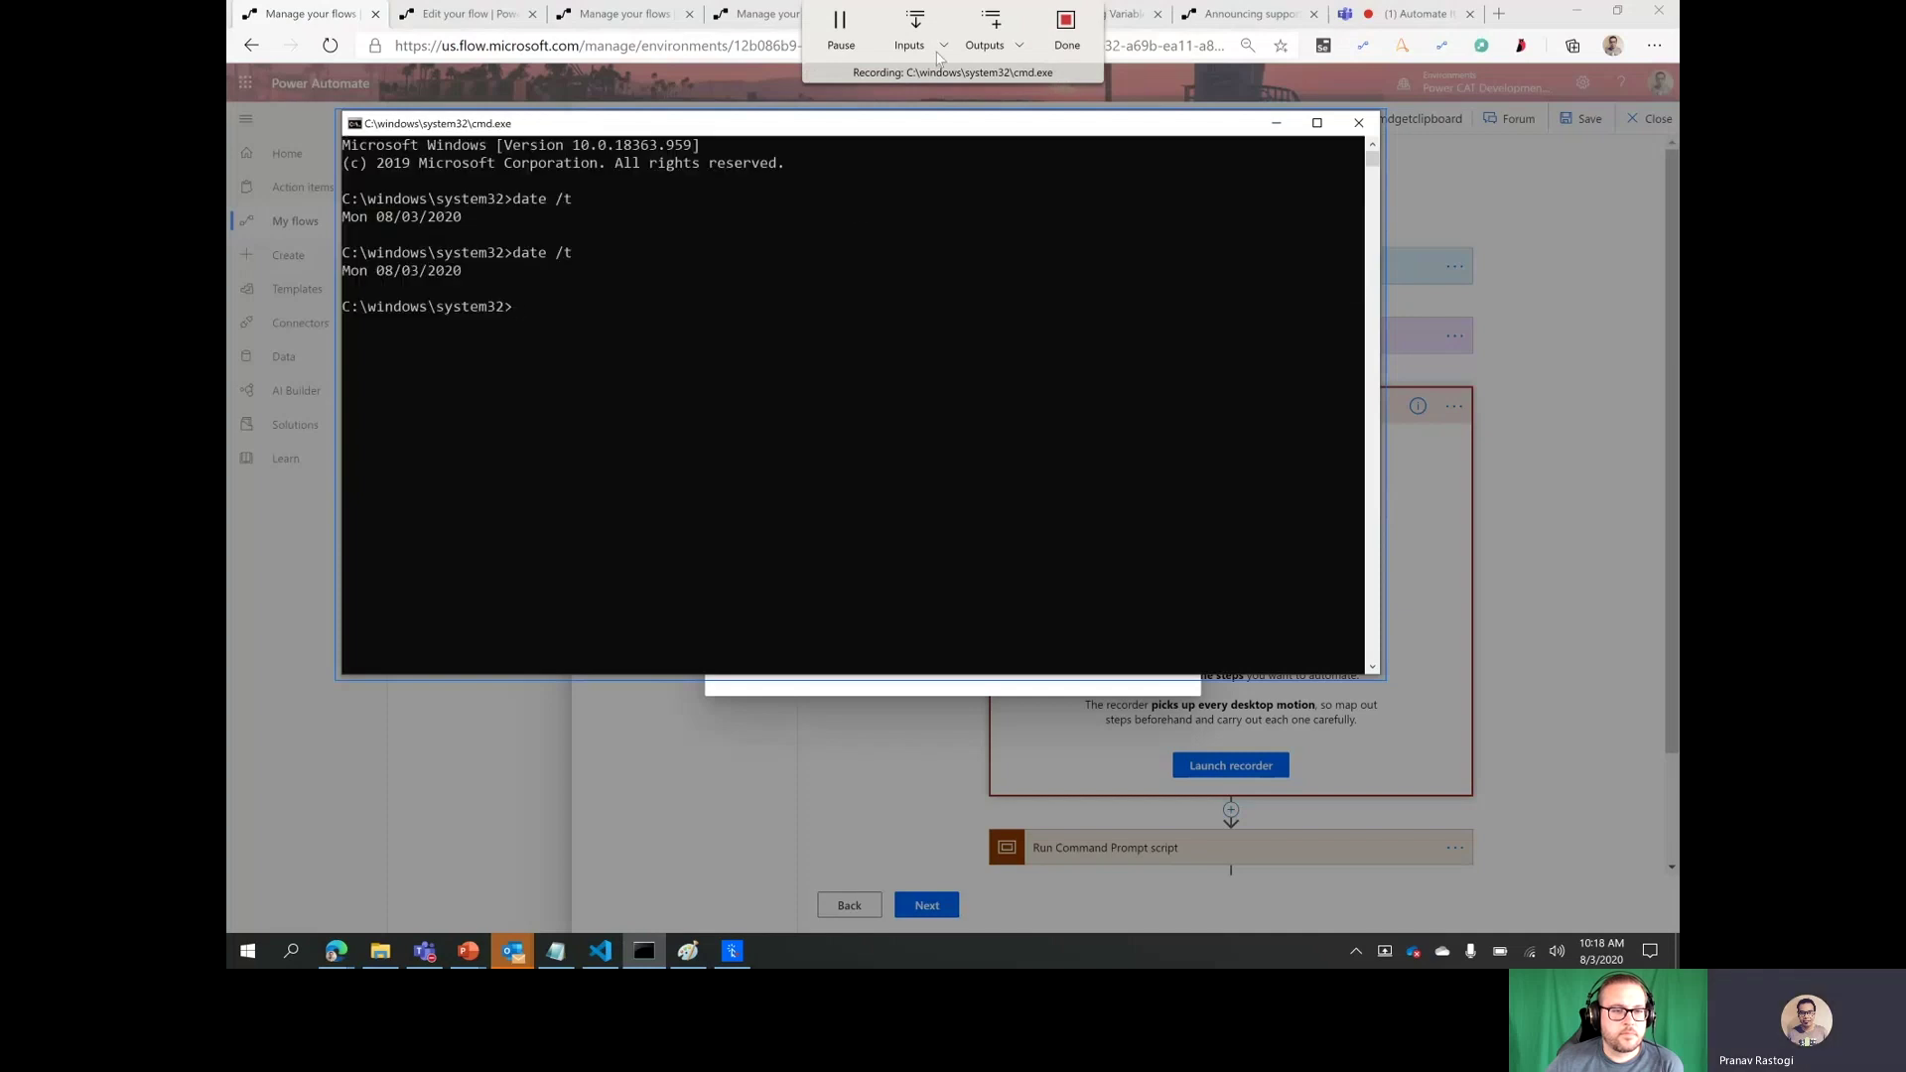
click(1005, 58)
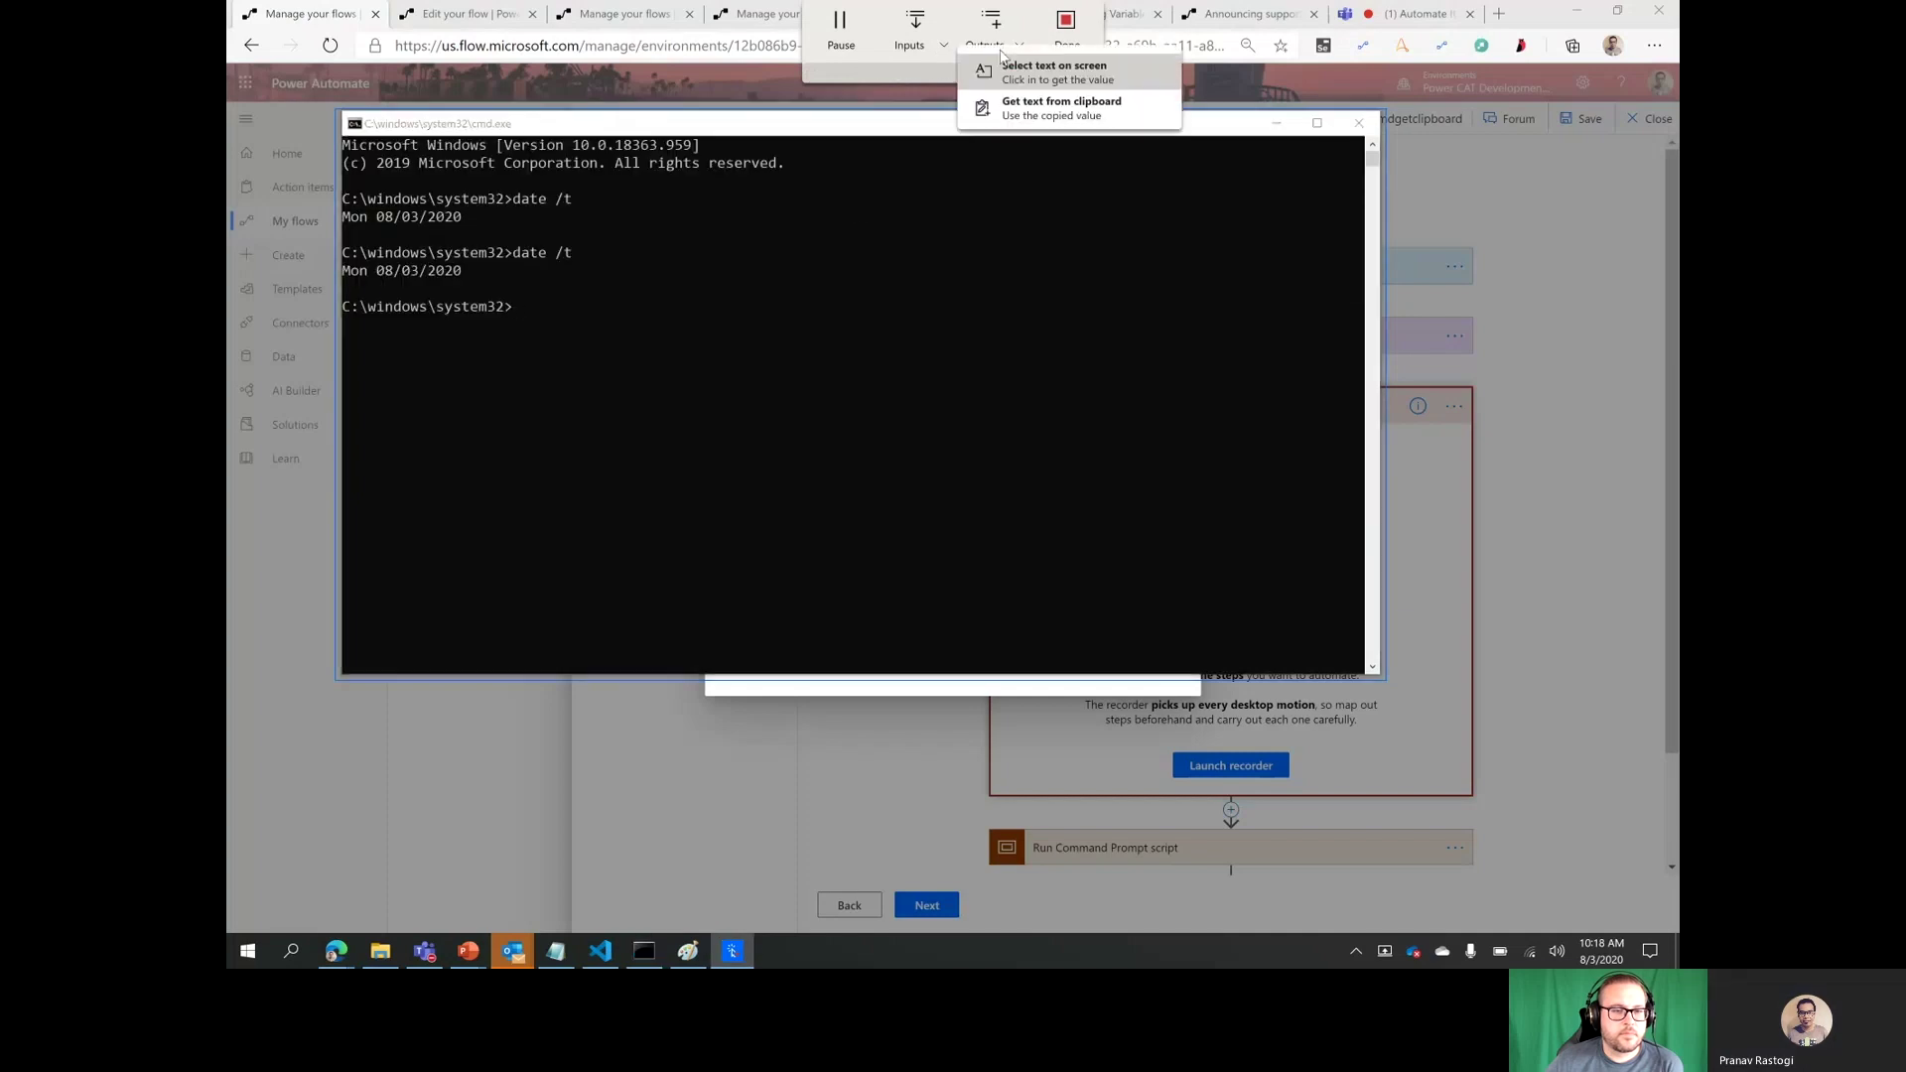
click(1017, 112)
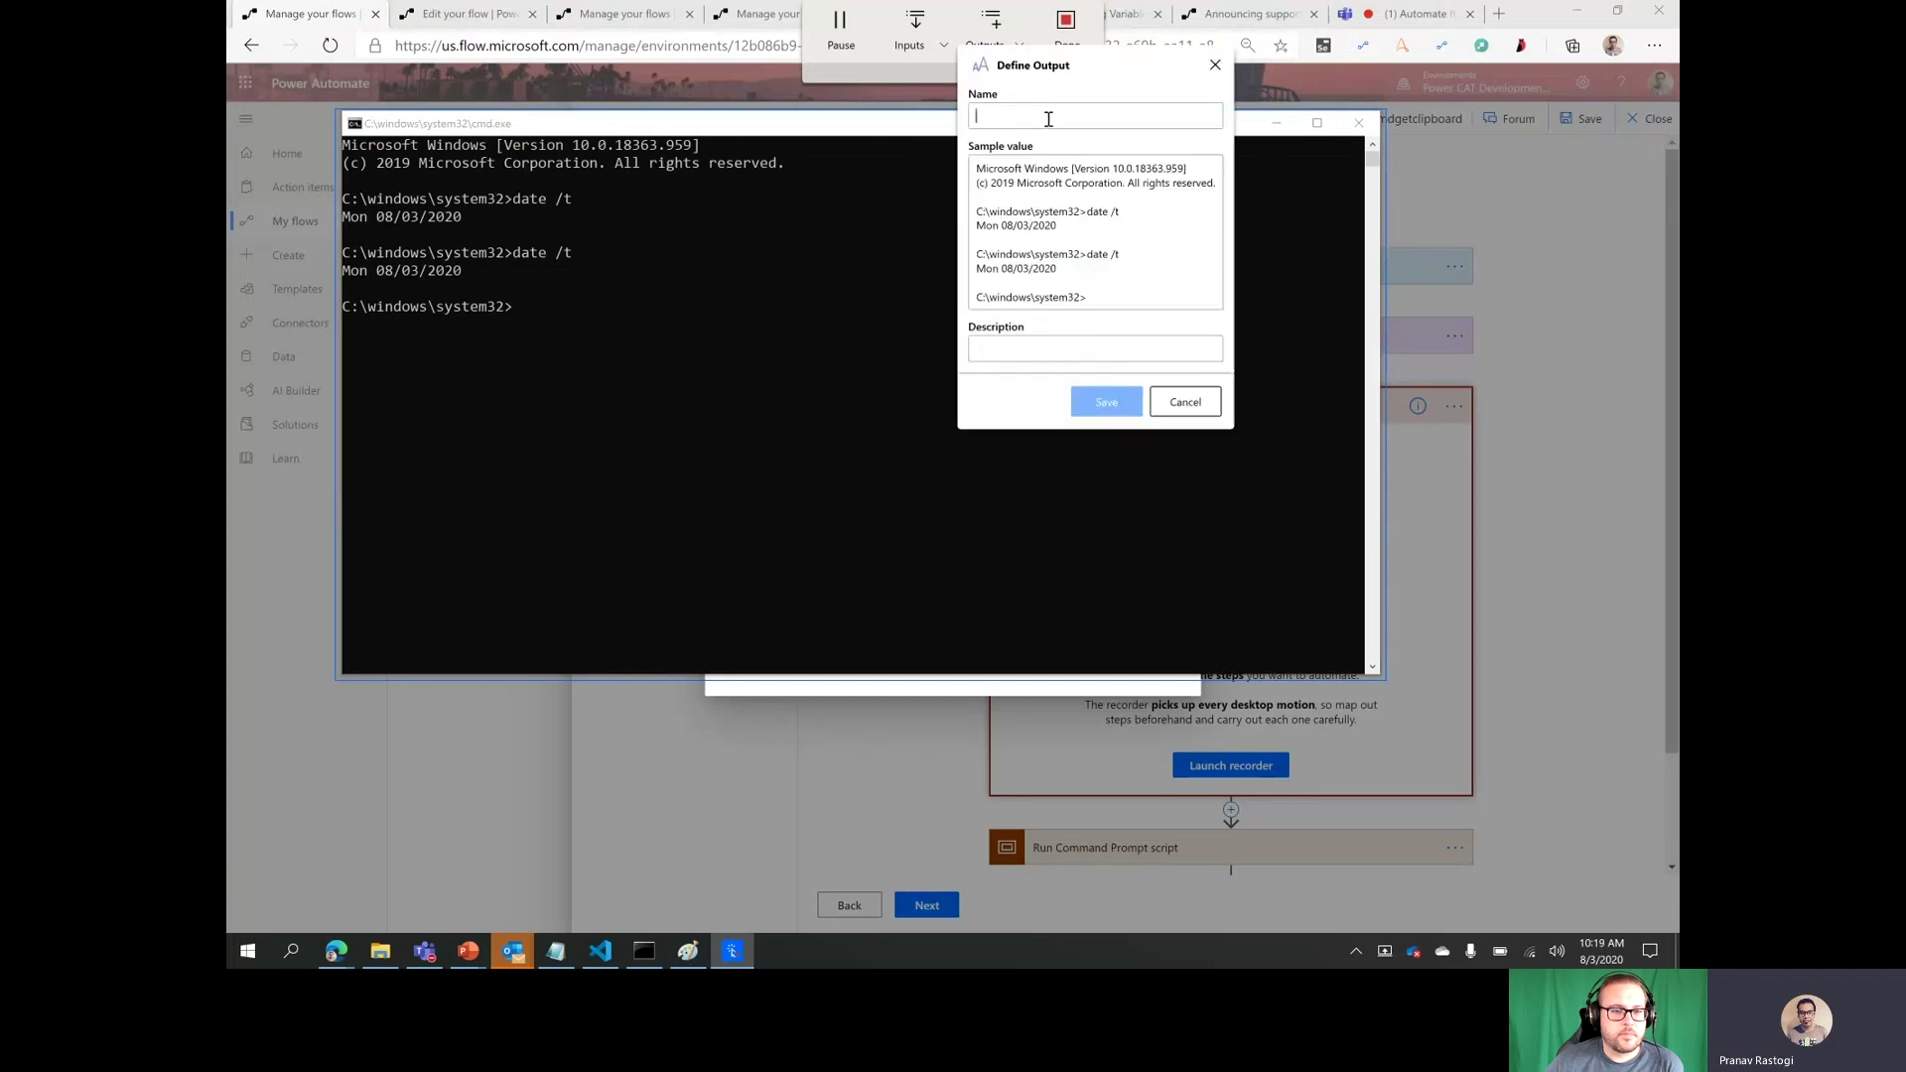
text(getout)
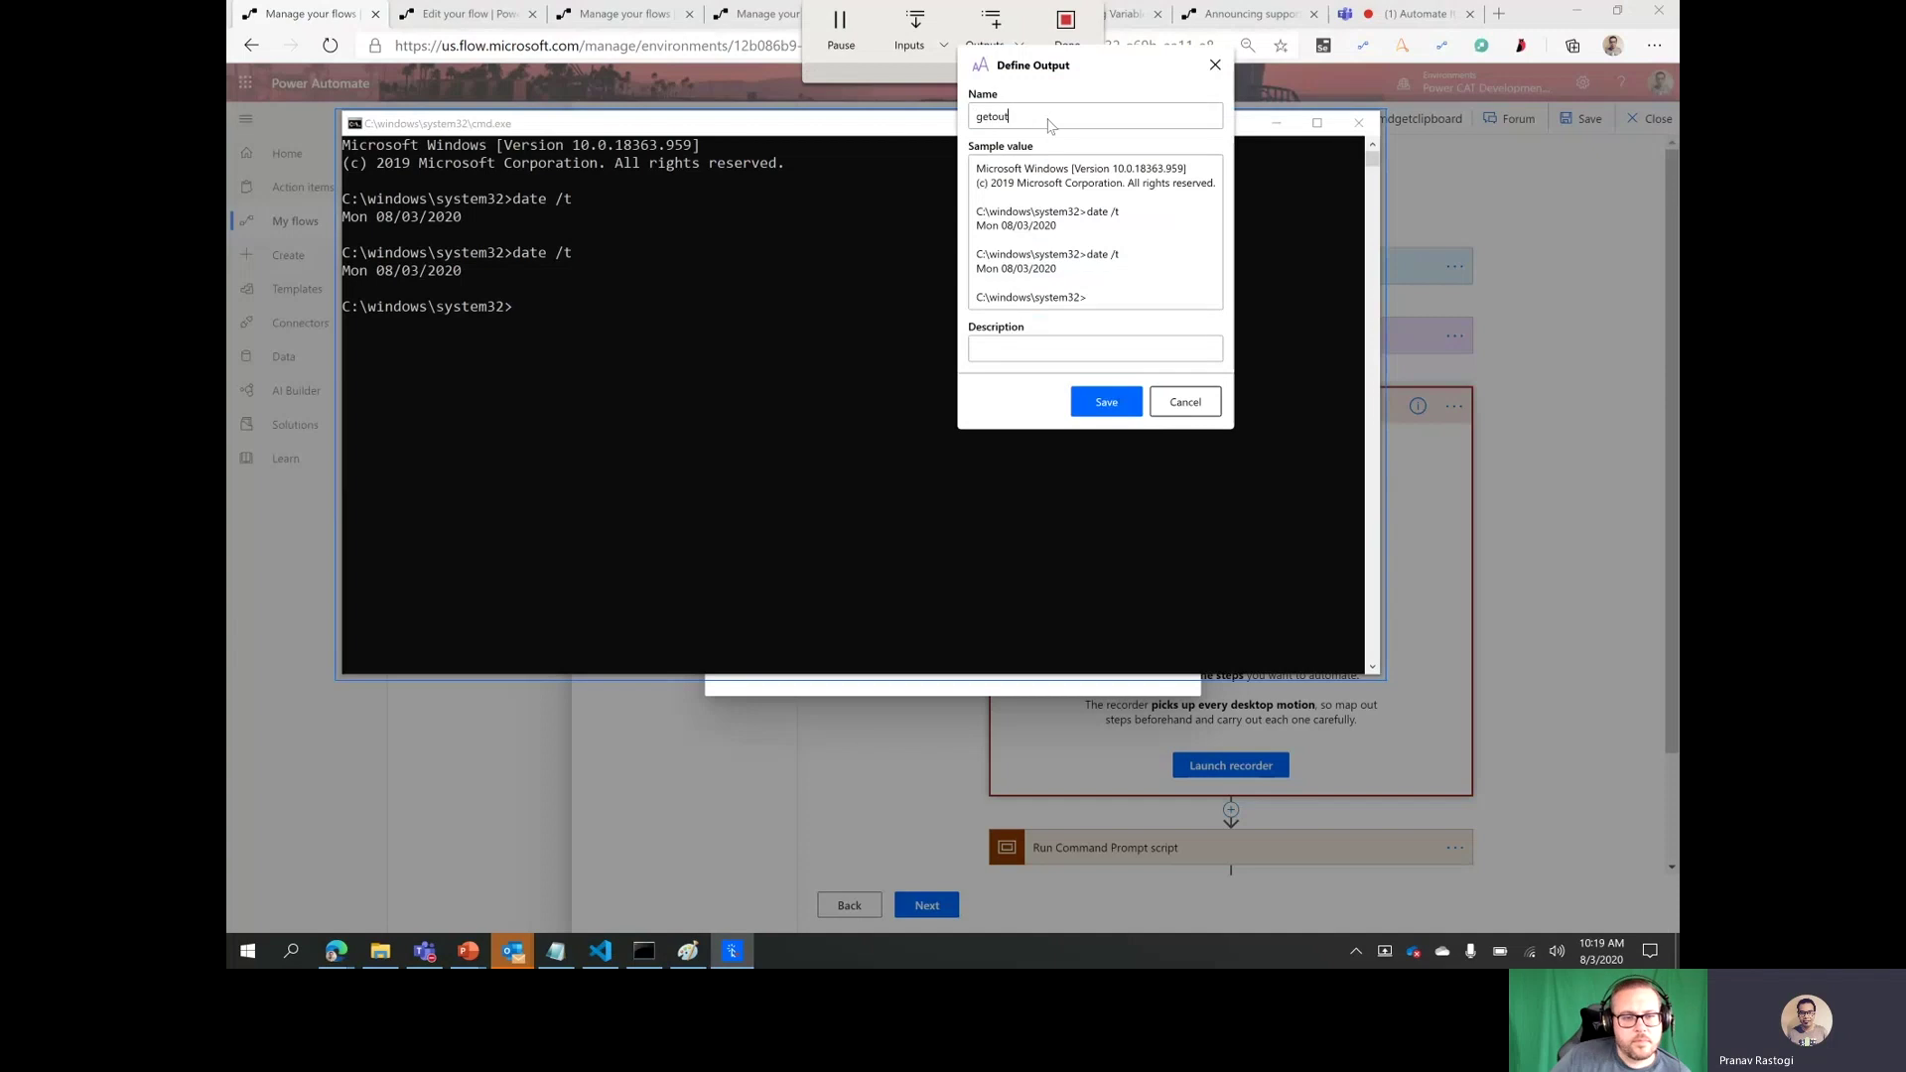
text(putfromcommand)
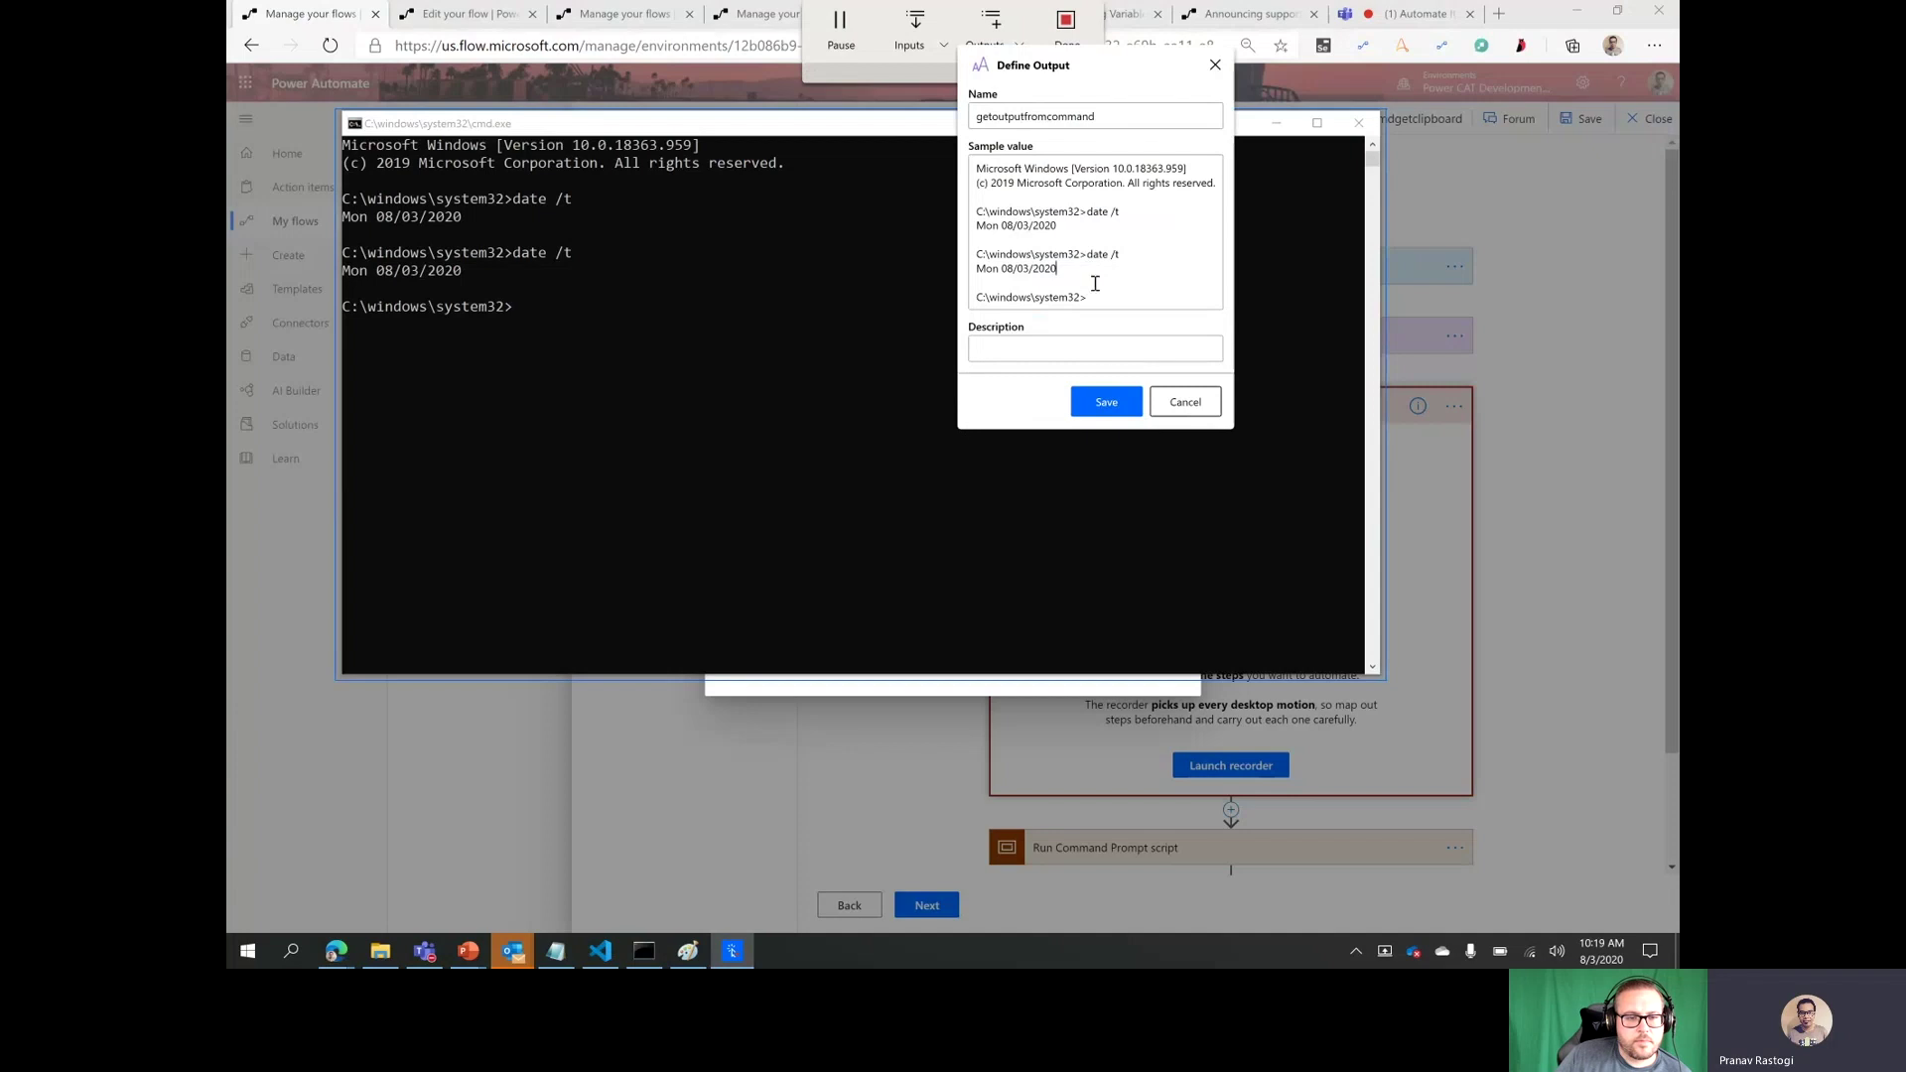
click(1105, 402)
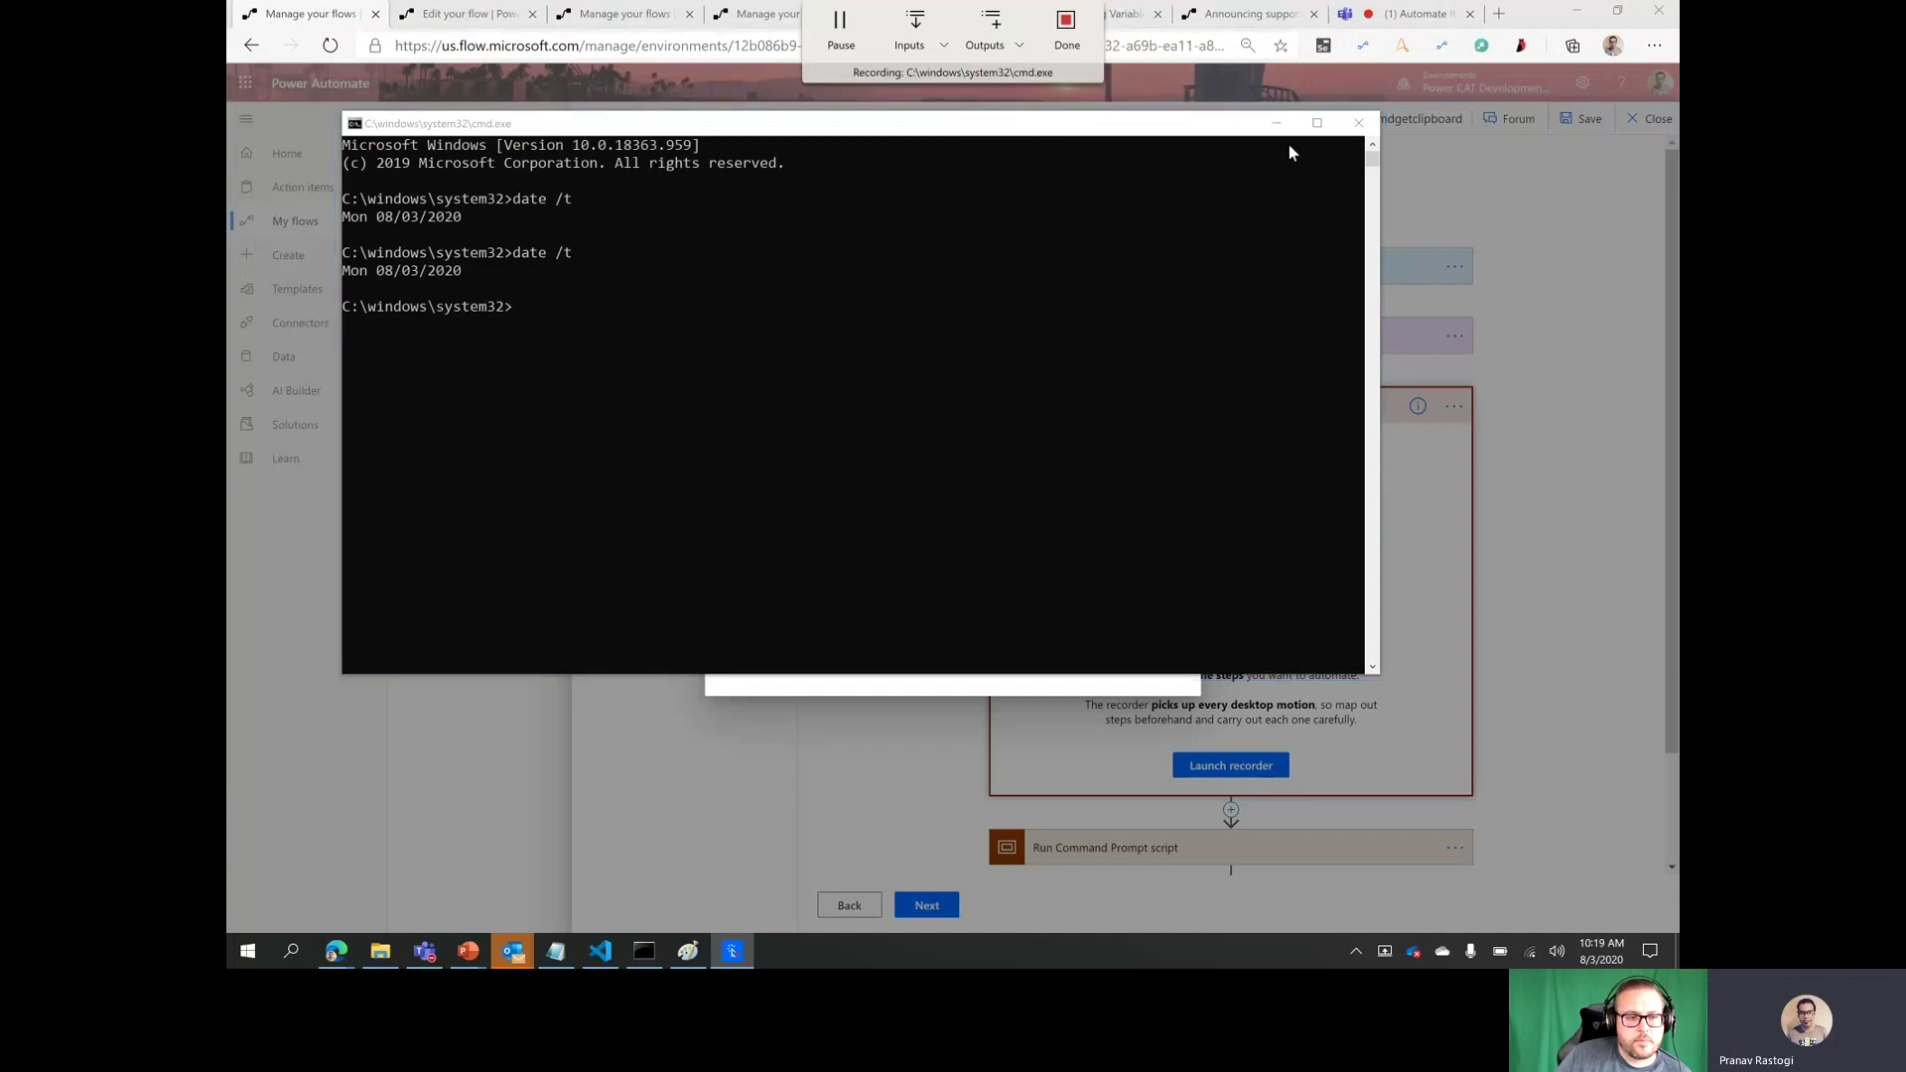
click(1068, 23)
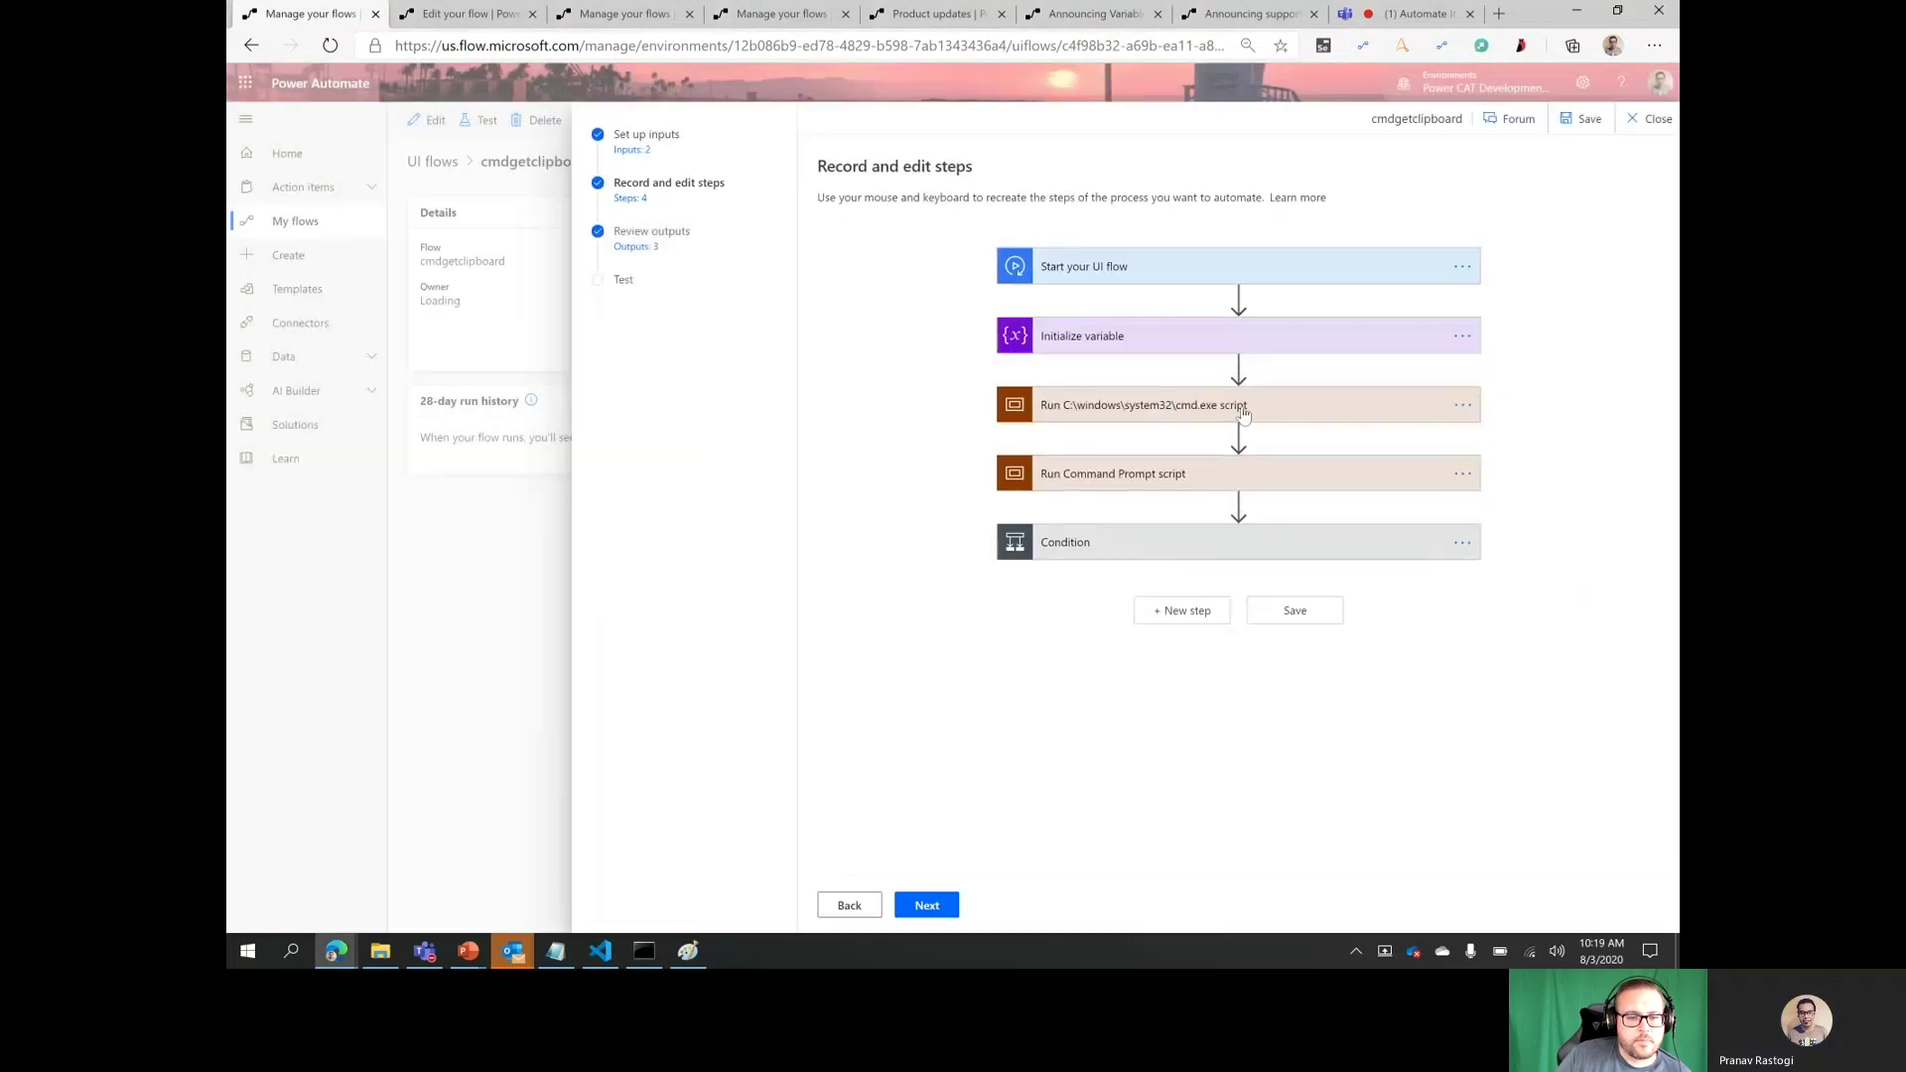
- Expand the Run Command Prompt script and the new Run C:\windows\system32\cmd.exe script to review their actions
click(1213, 475)
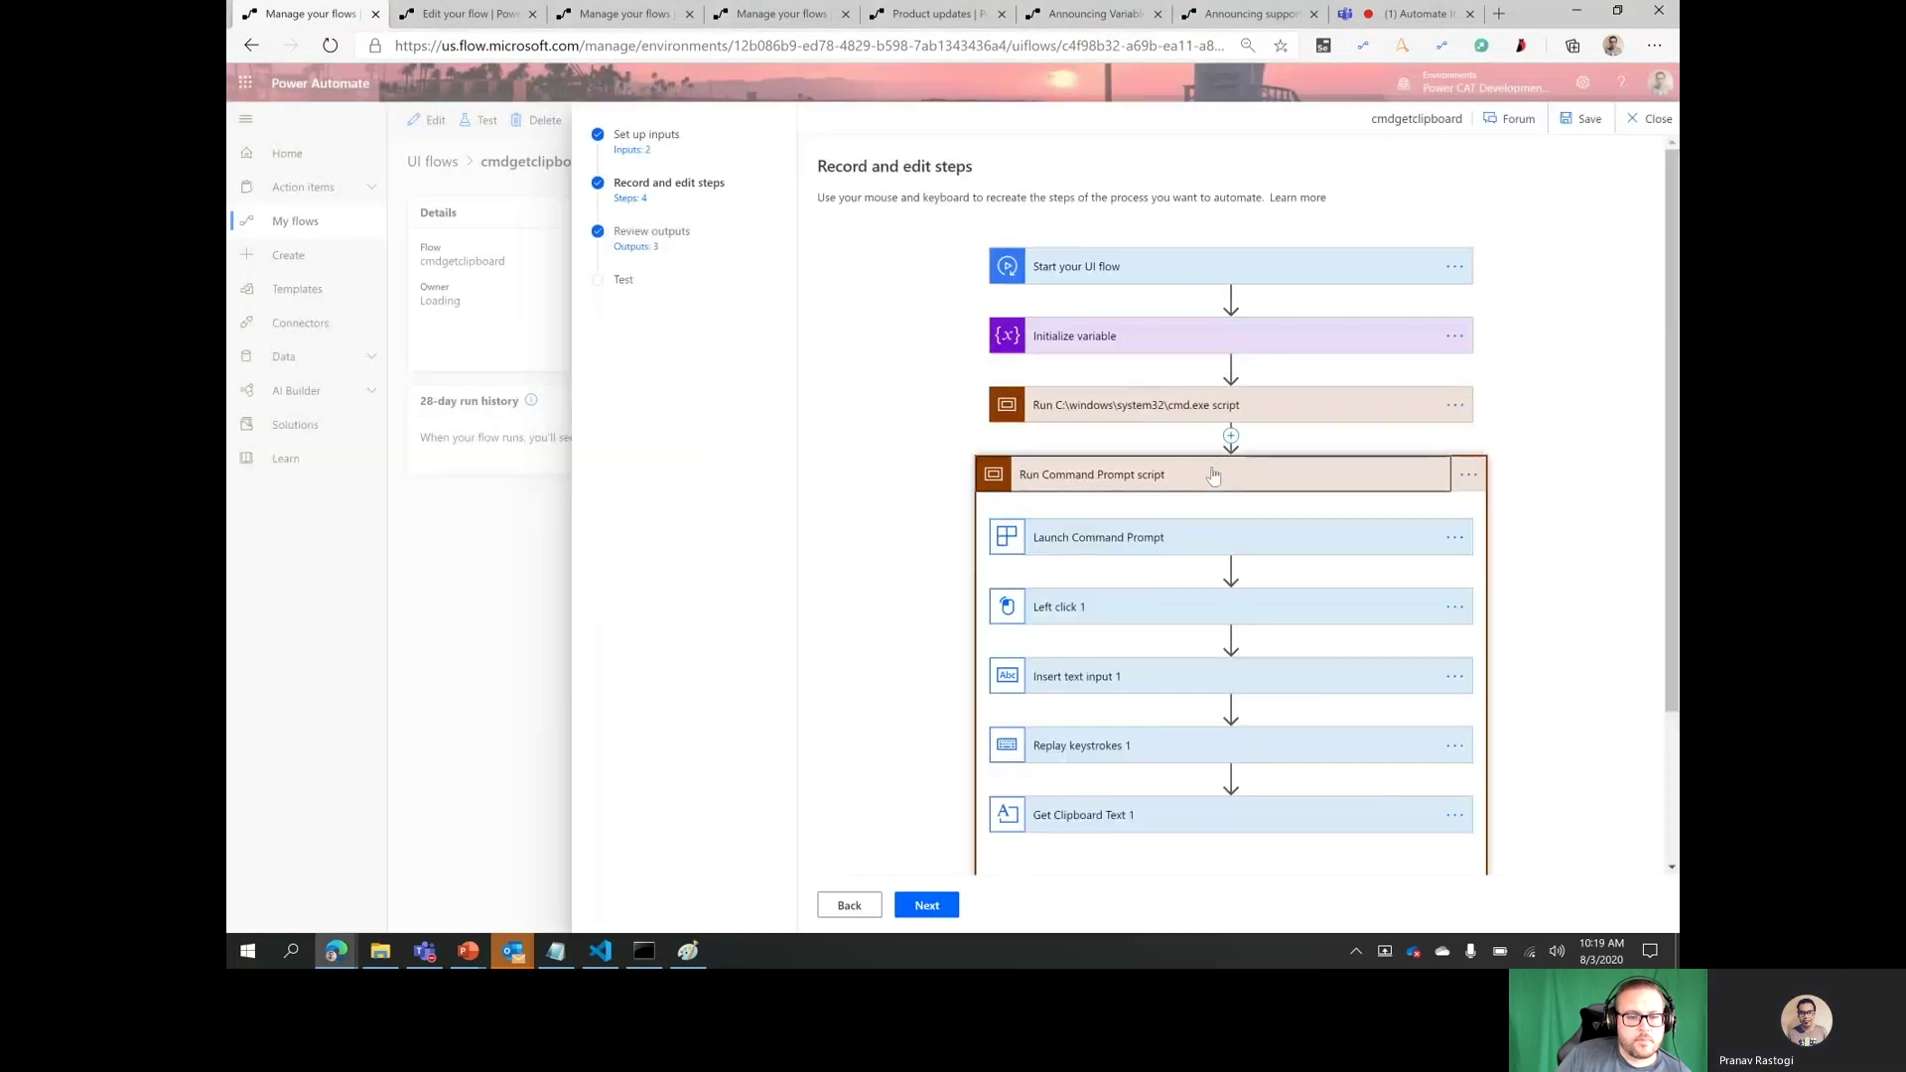
scroll(1214, 474, down, 1)
click(1237, 385)
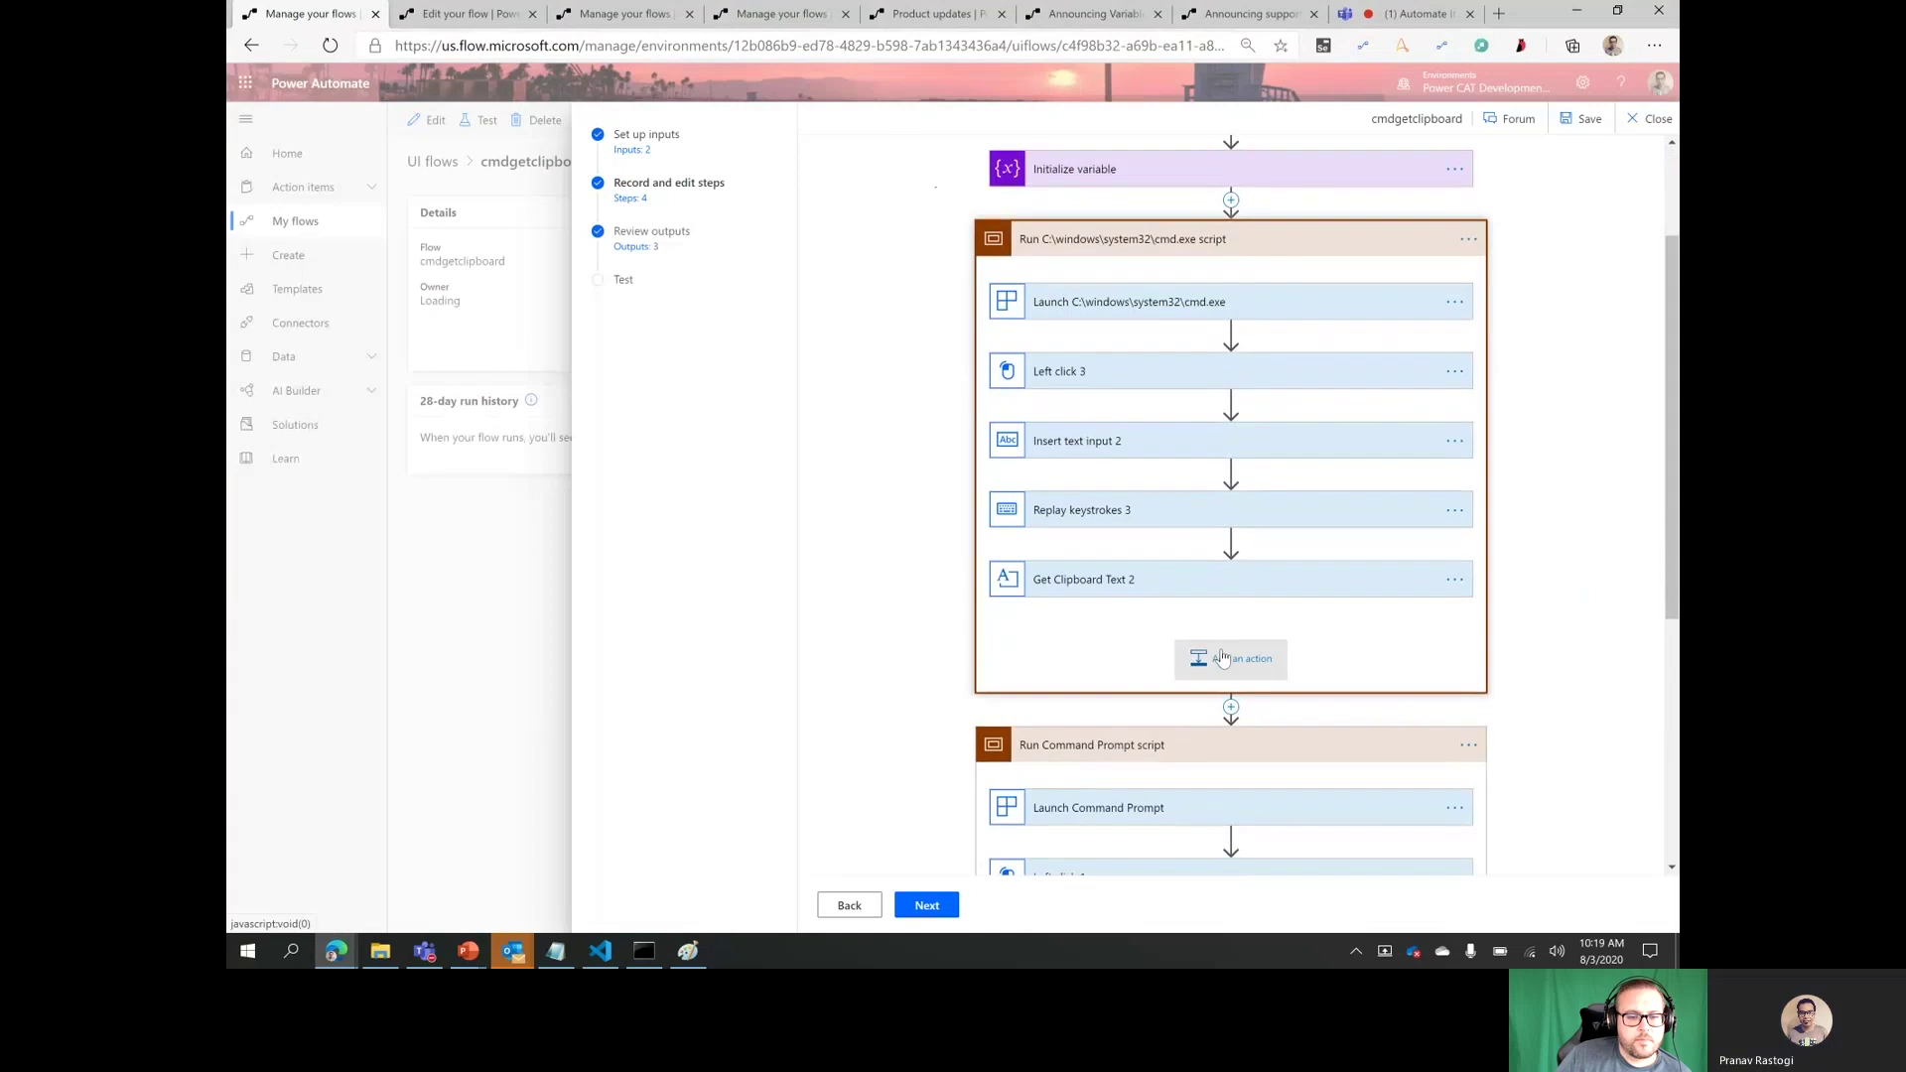
- Add a Set variable action at the end of the C:\windows\system32\cmd.exe script and set its name to inputstring
click(1222, 658)
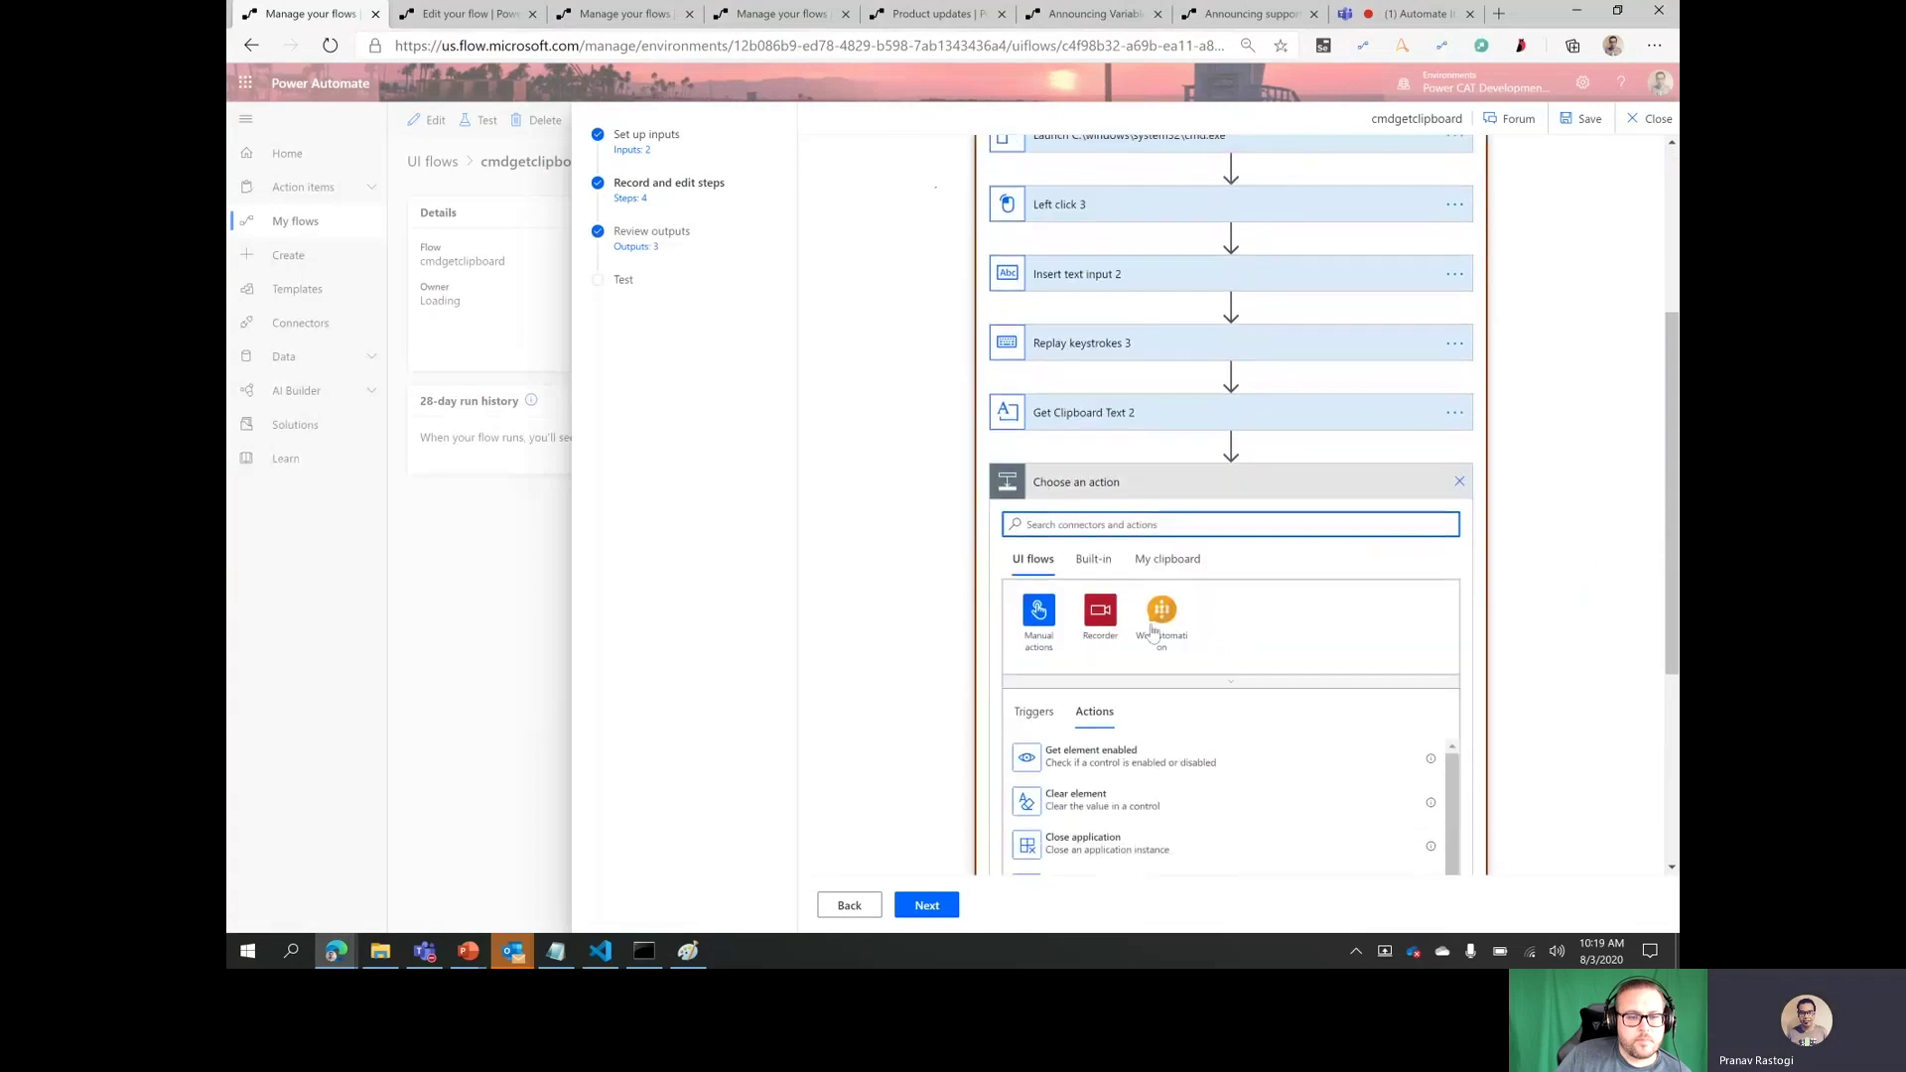
click(1093, 559)
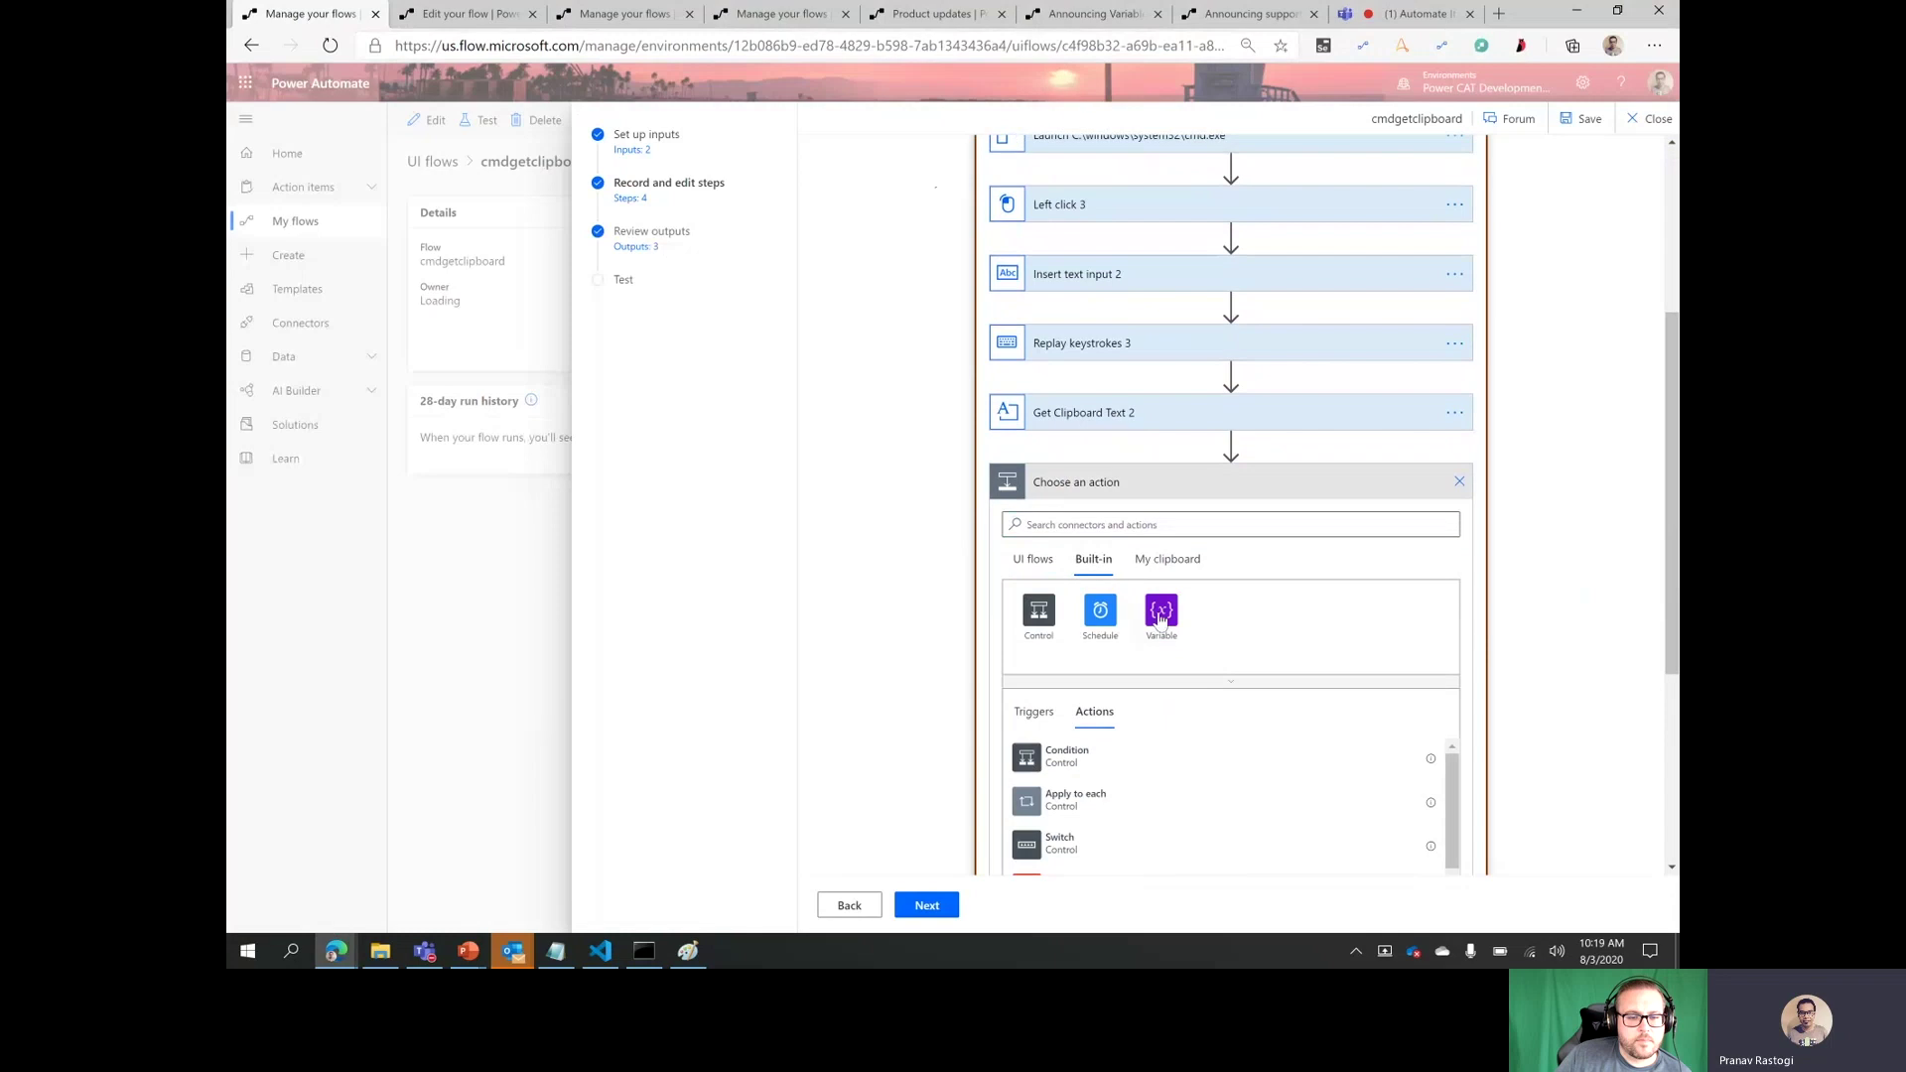
click(1160, 613)
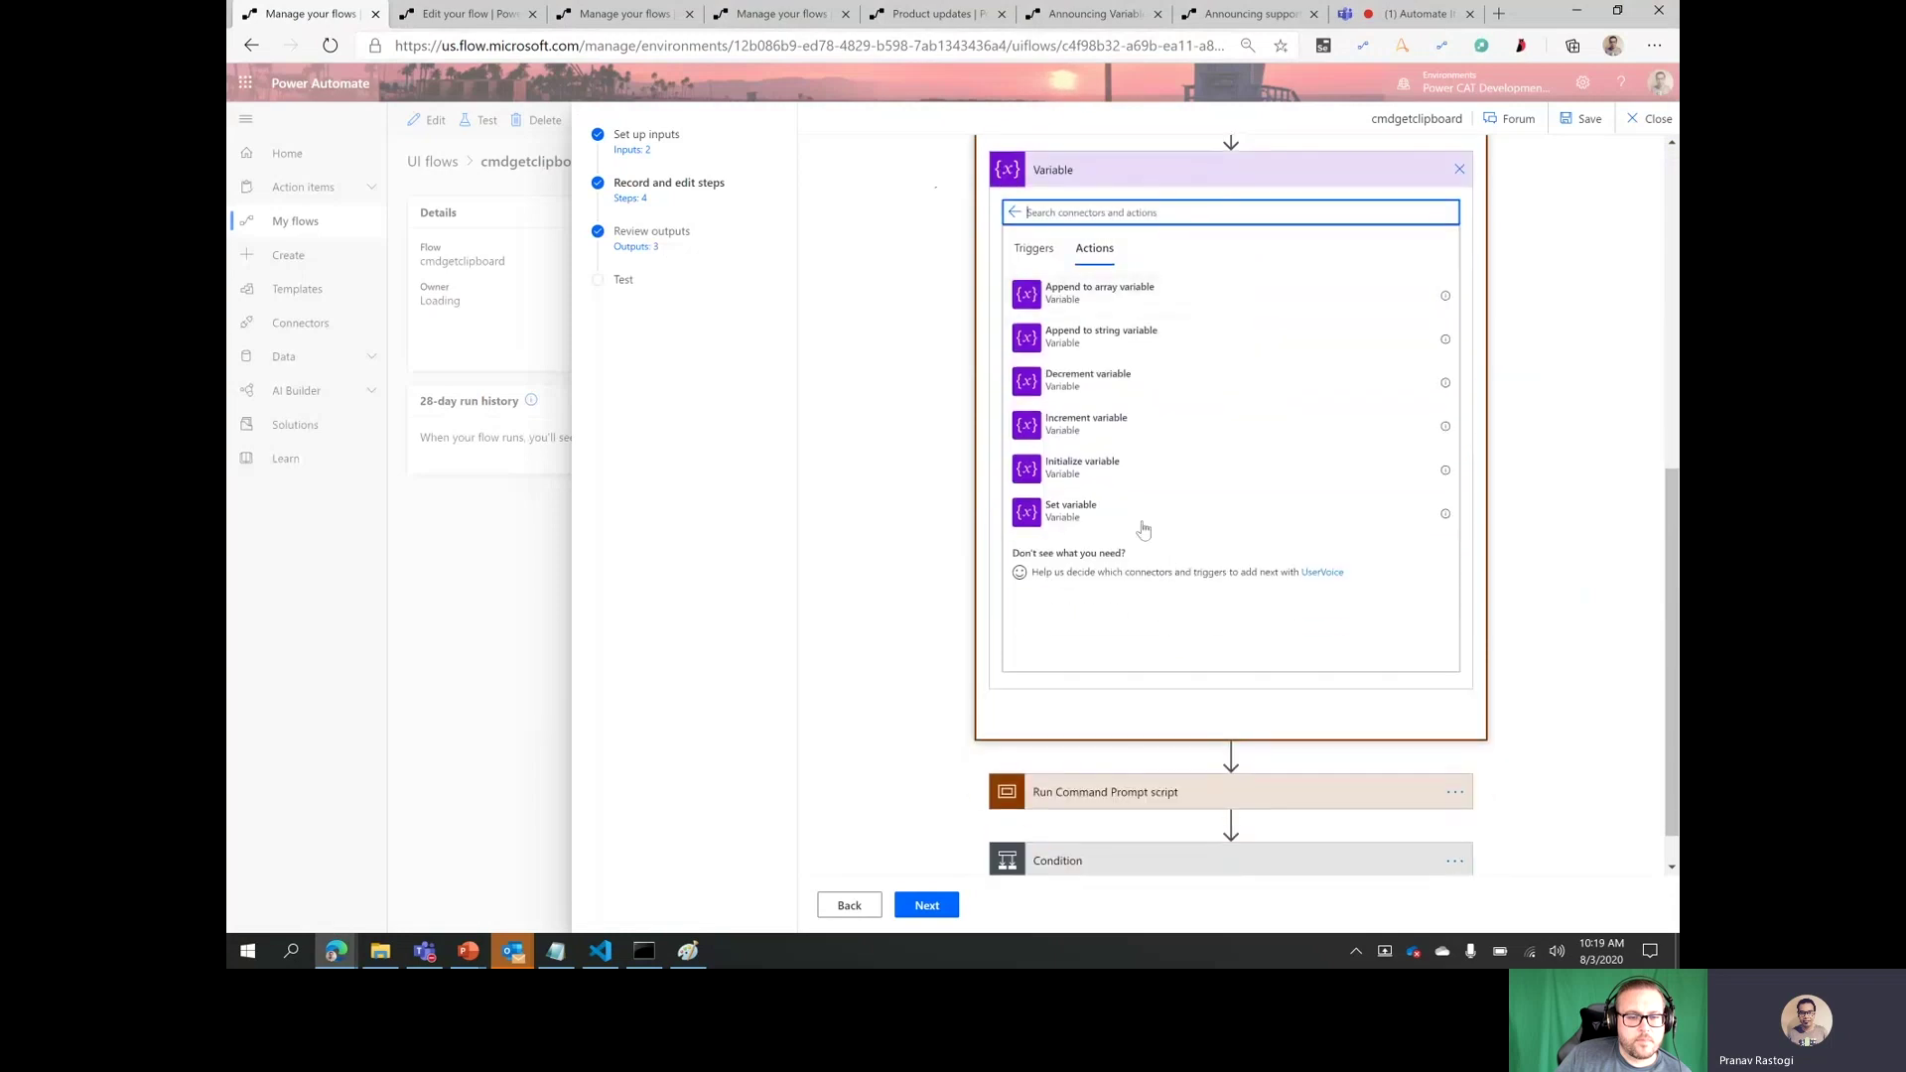
click(1140, 502)
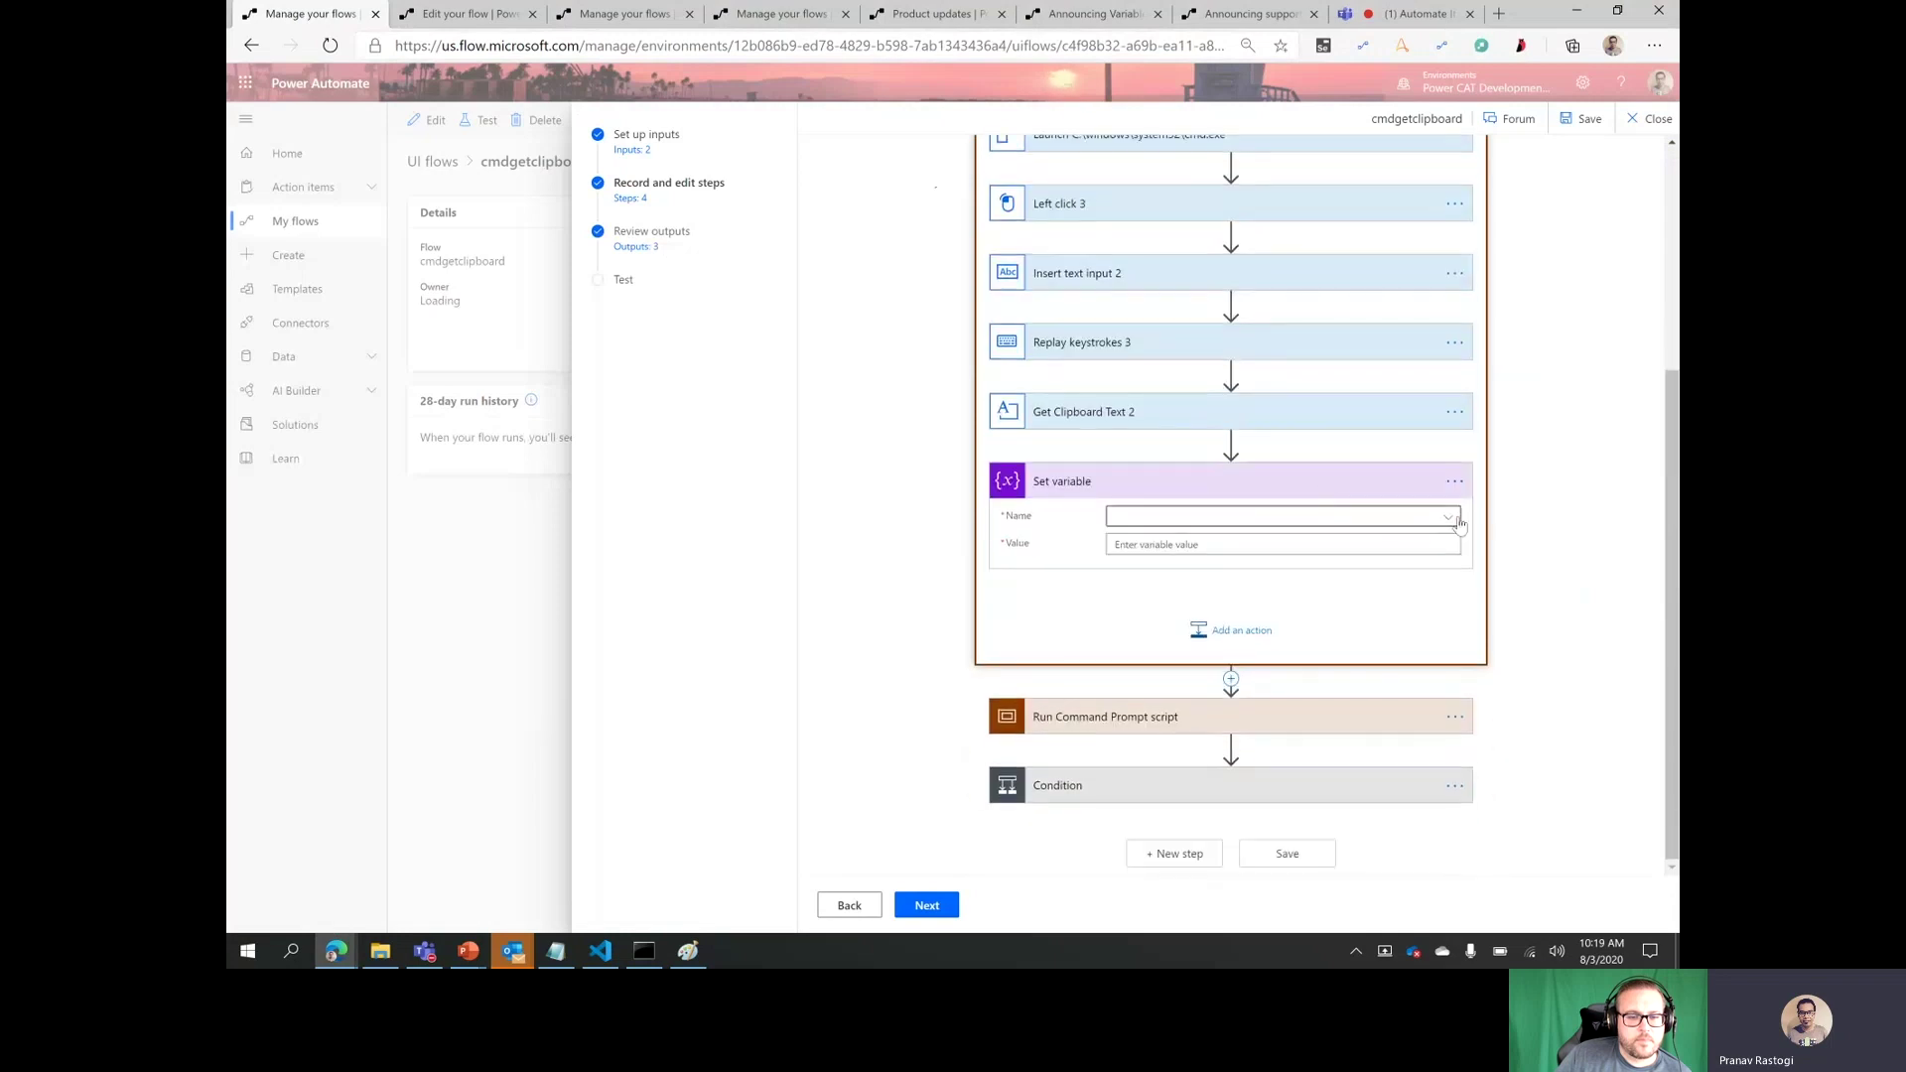
click(1457, 520)
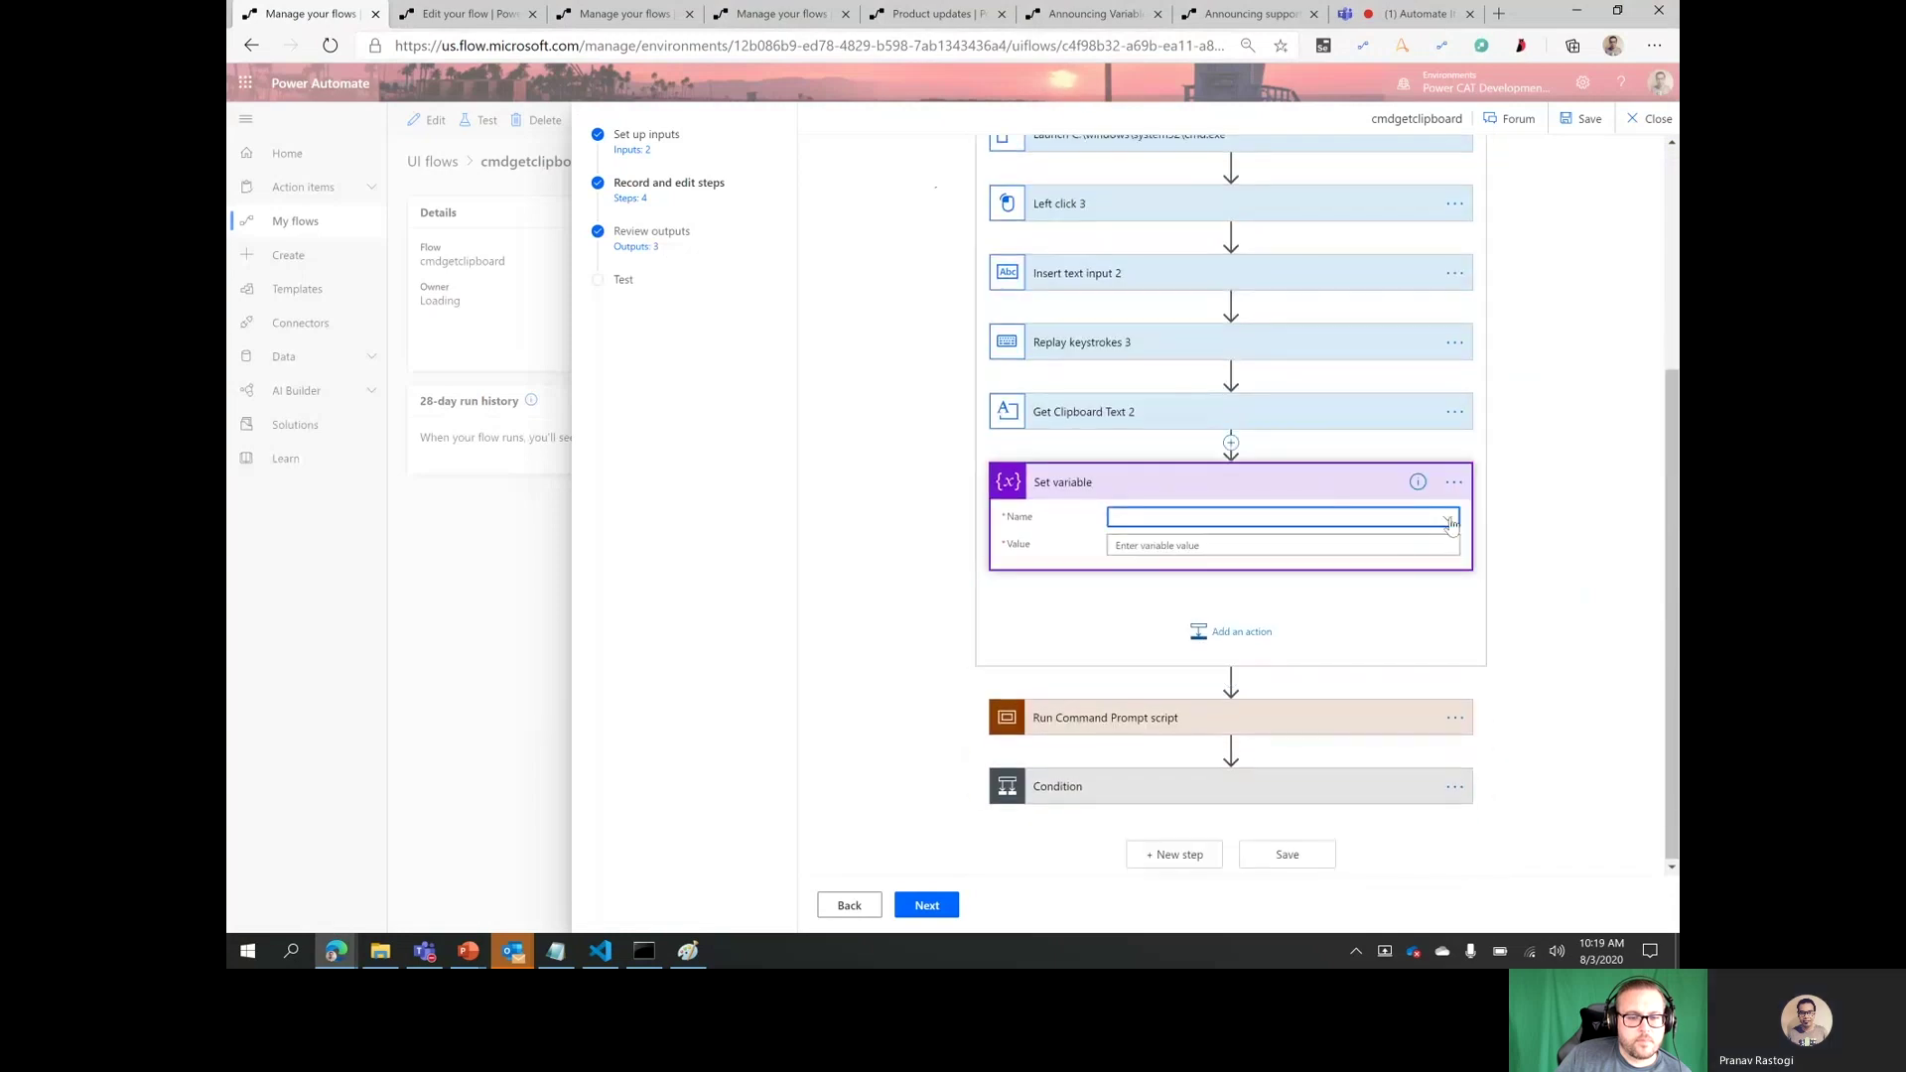
click(1452, 524)
click(1289, 576)
- Try a toUpper expression as the value of the Set variable action
click(1281, 544)
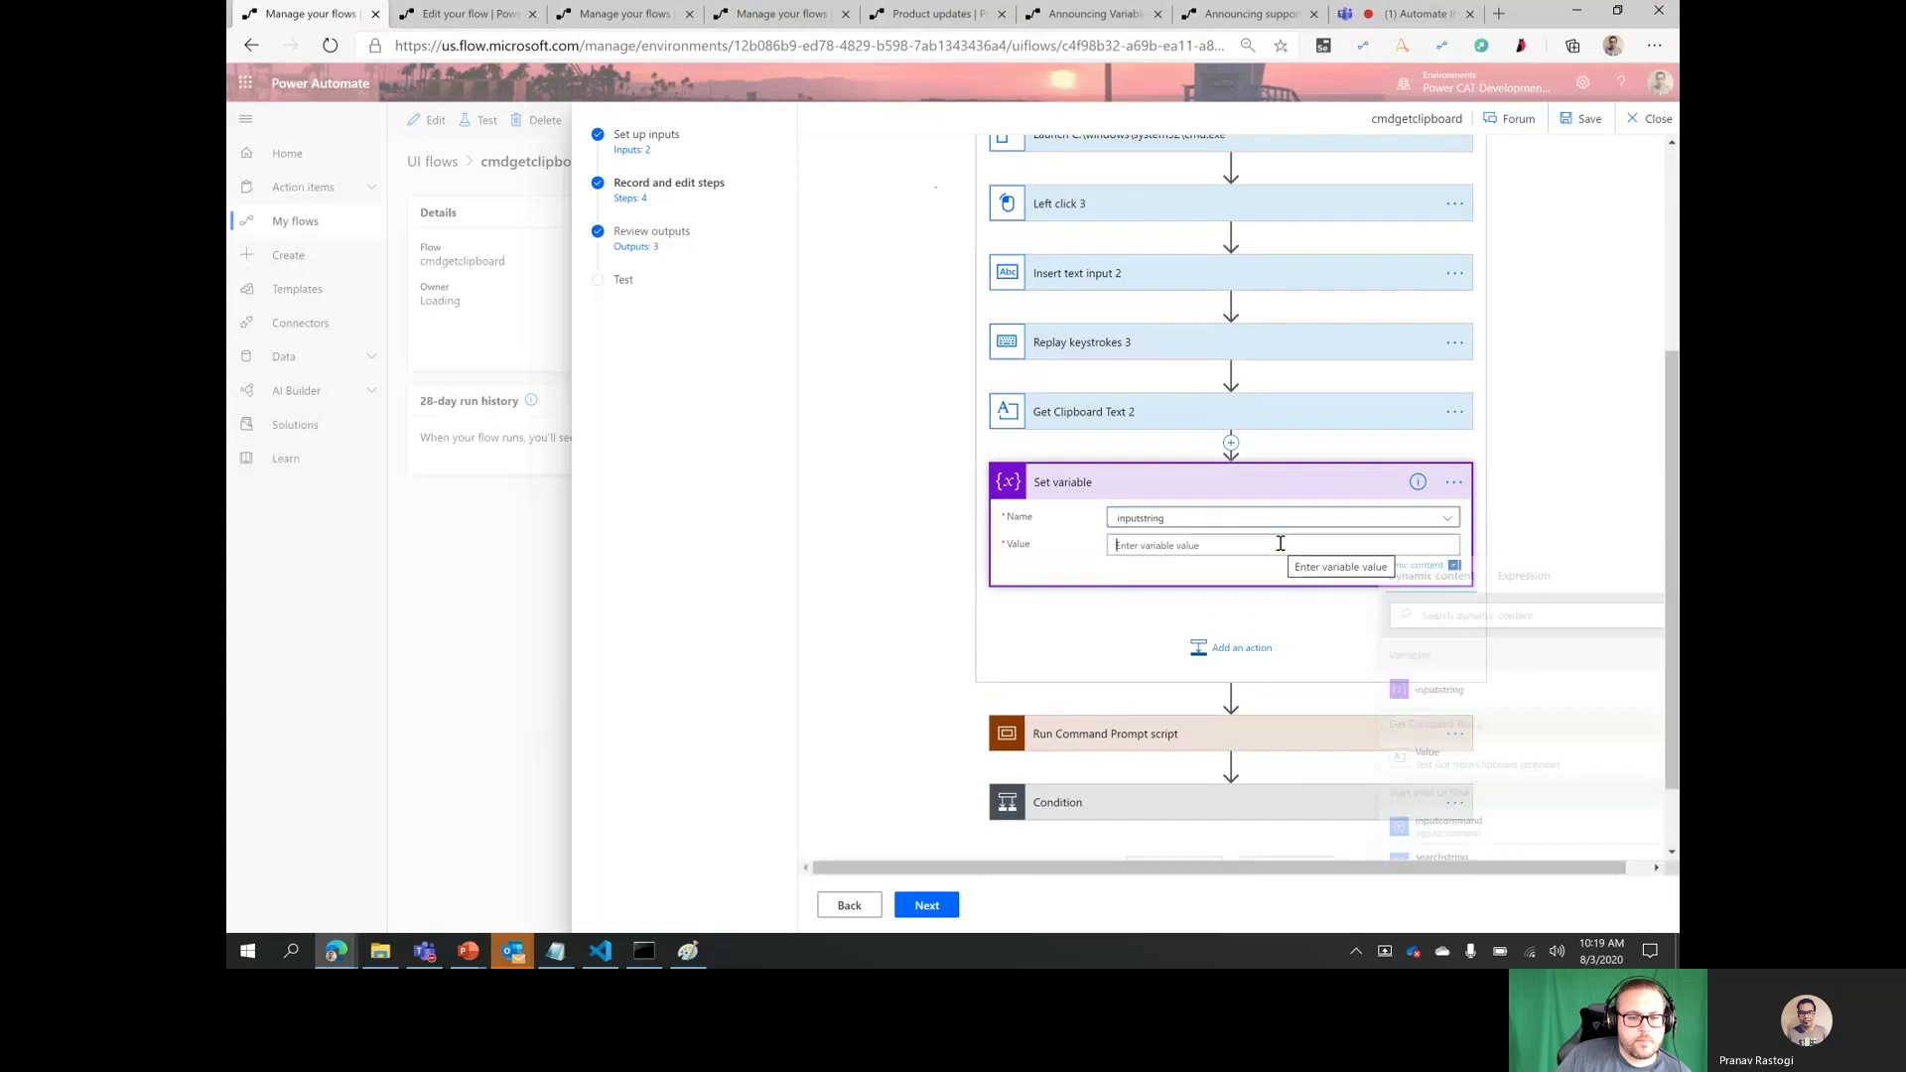
click(1529, 576)
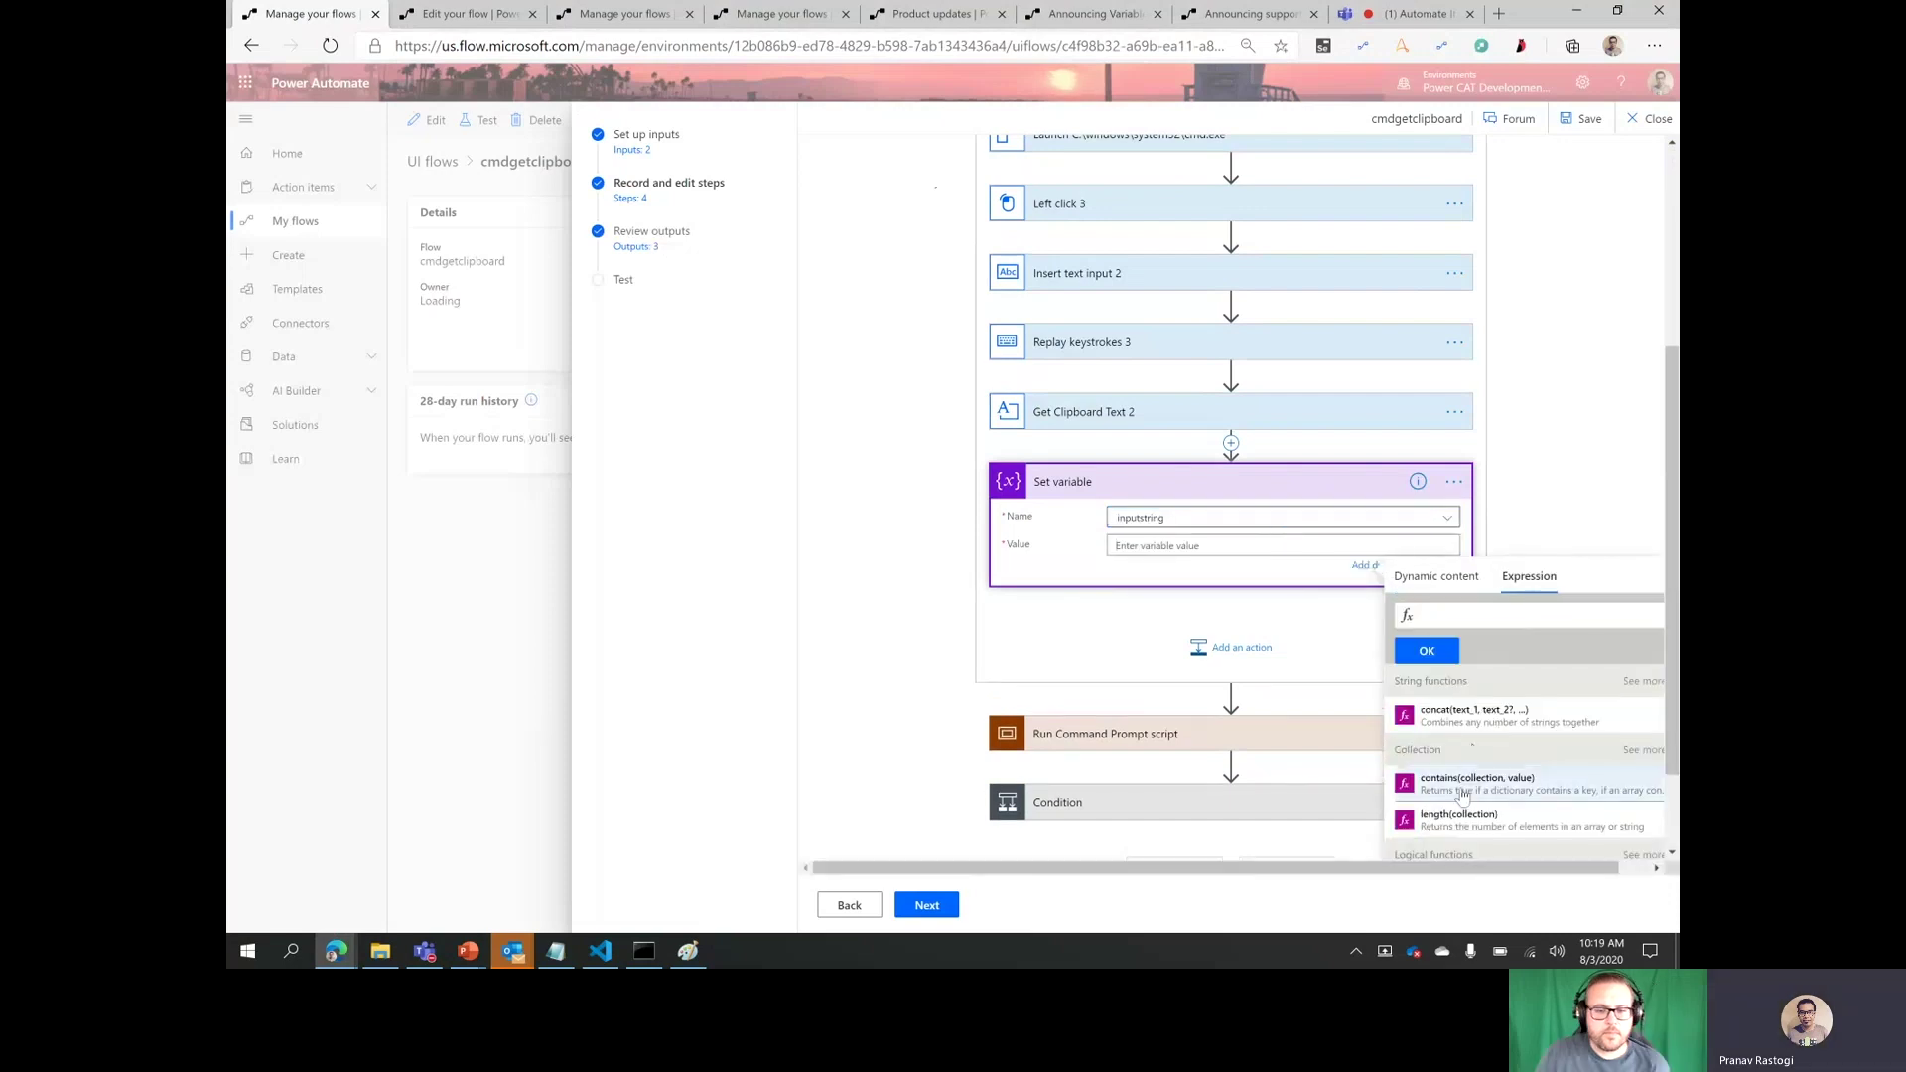
text(t)
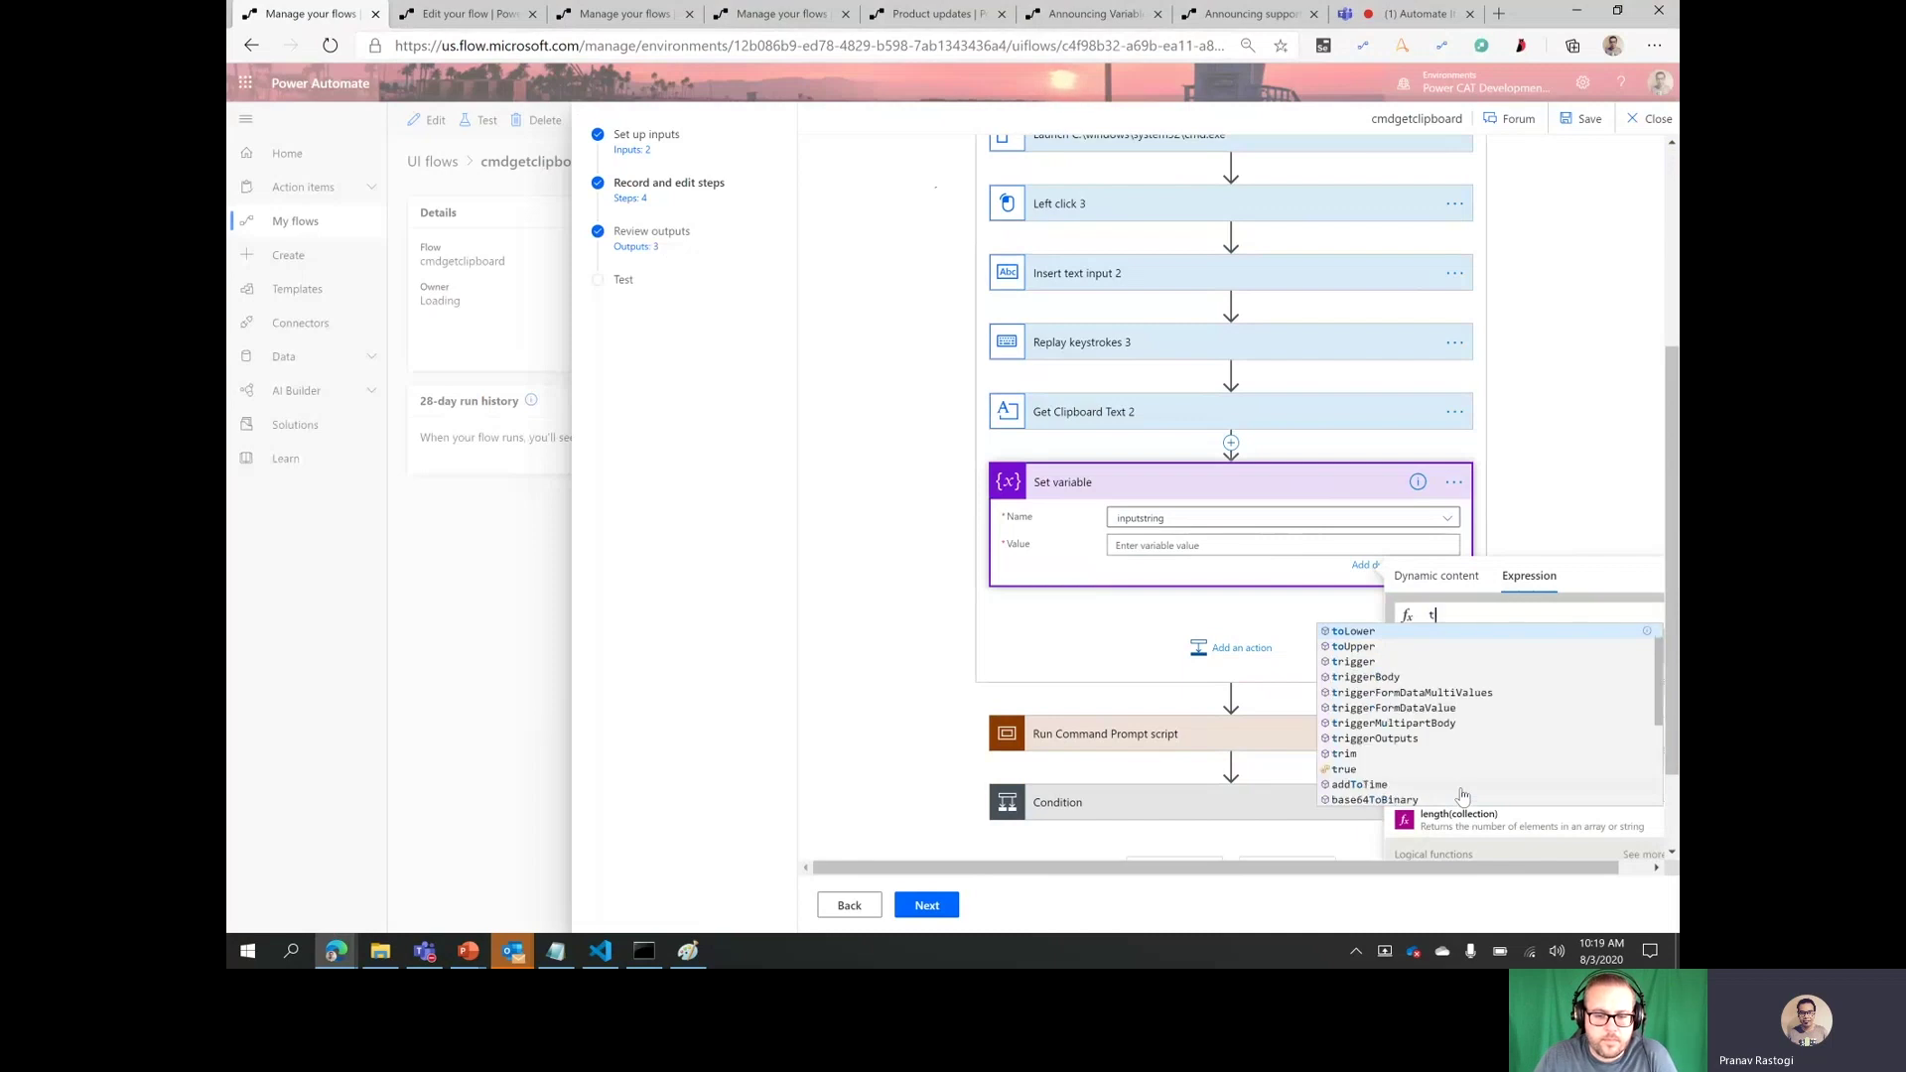
text(oupp)
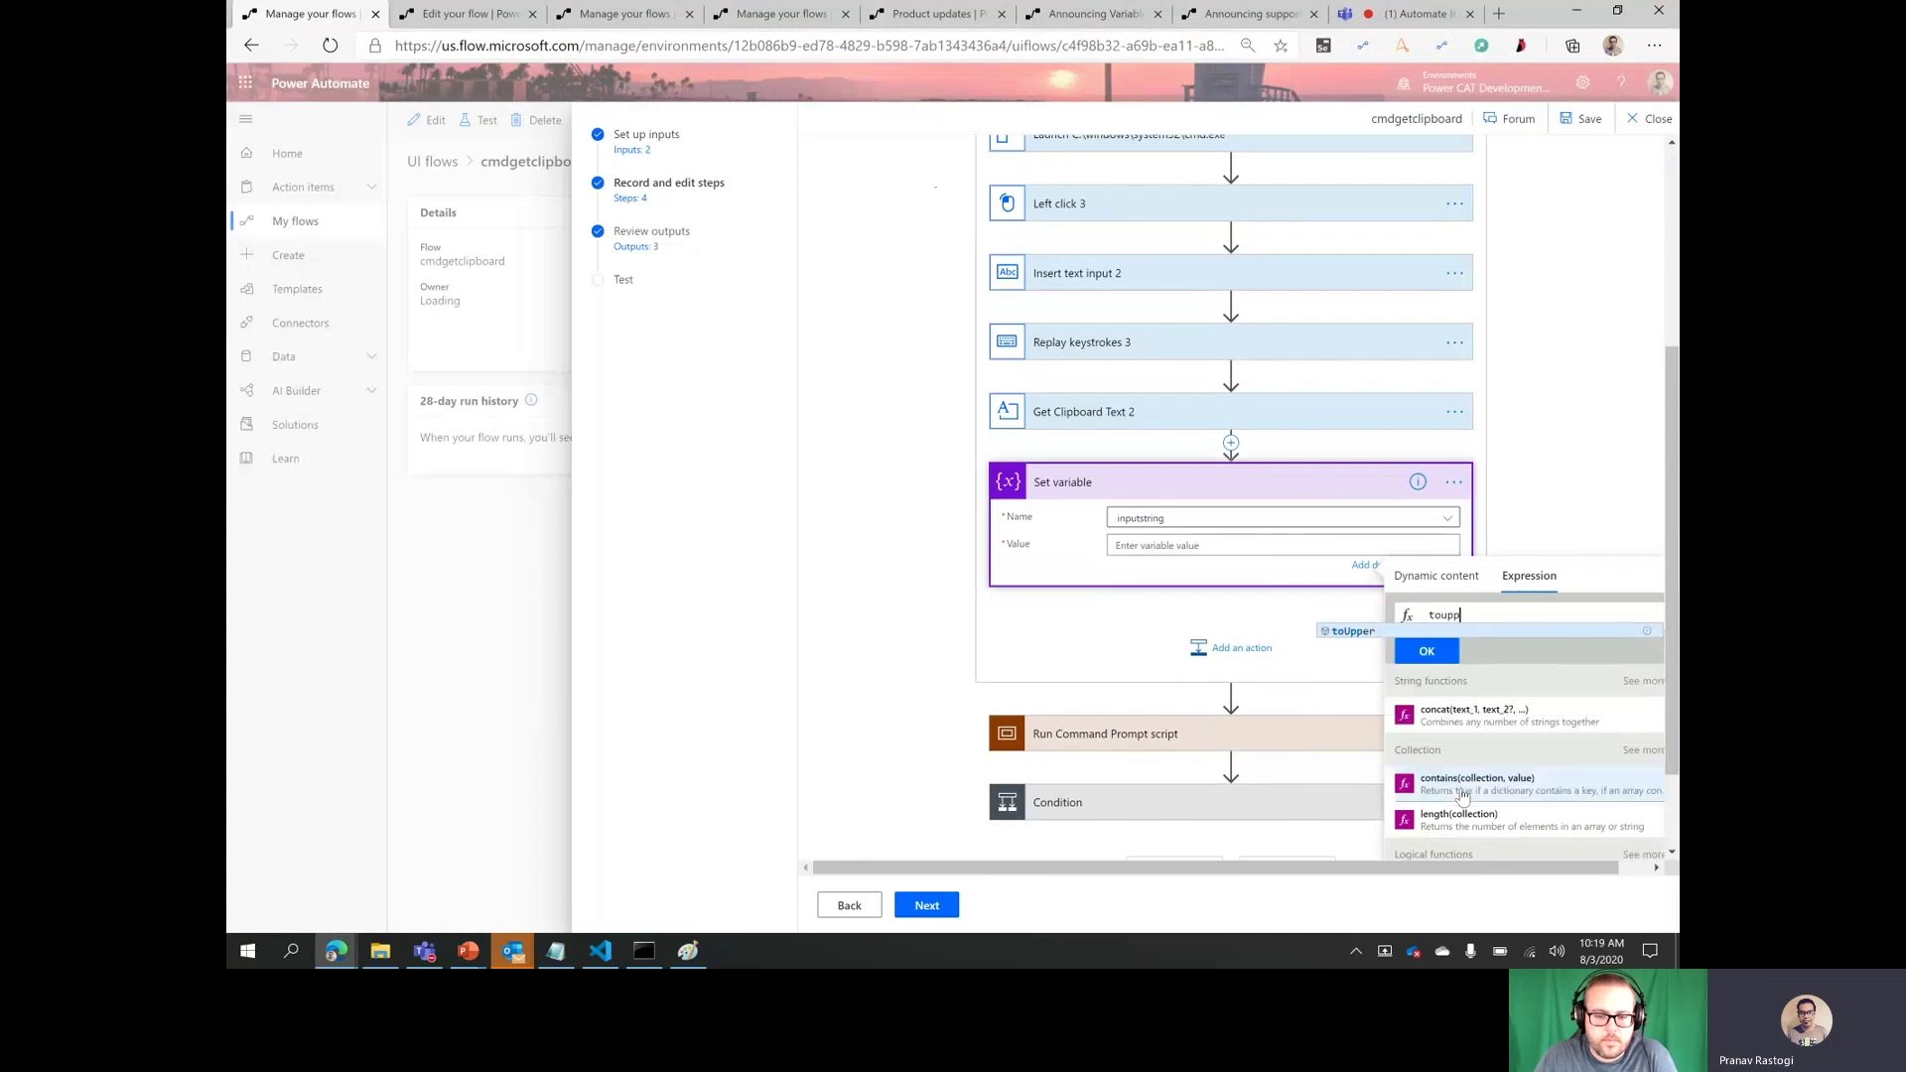
key(Tab)
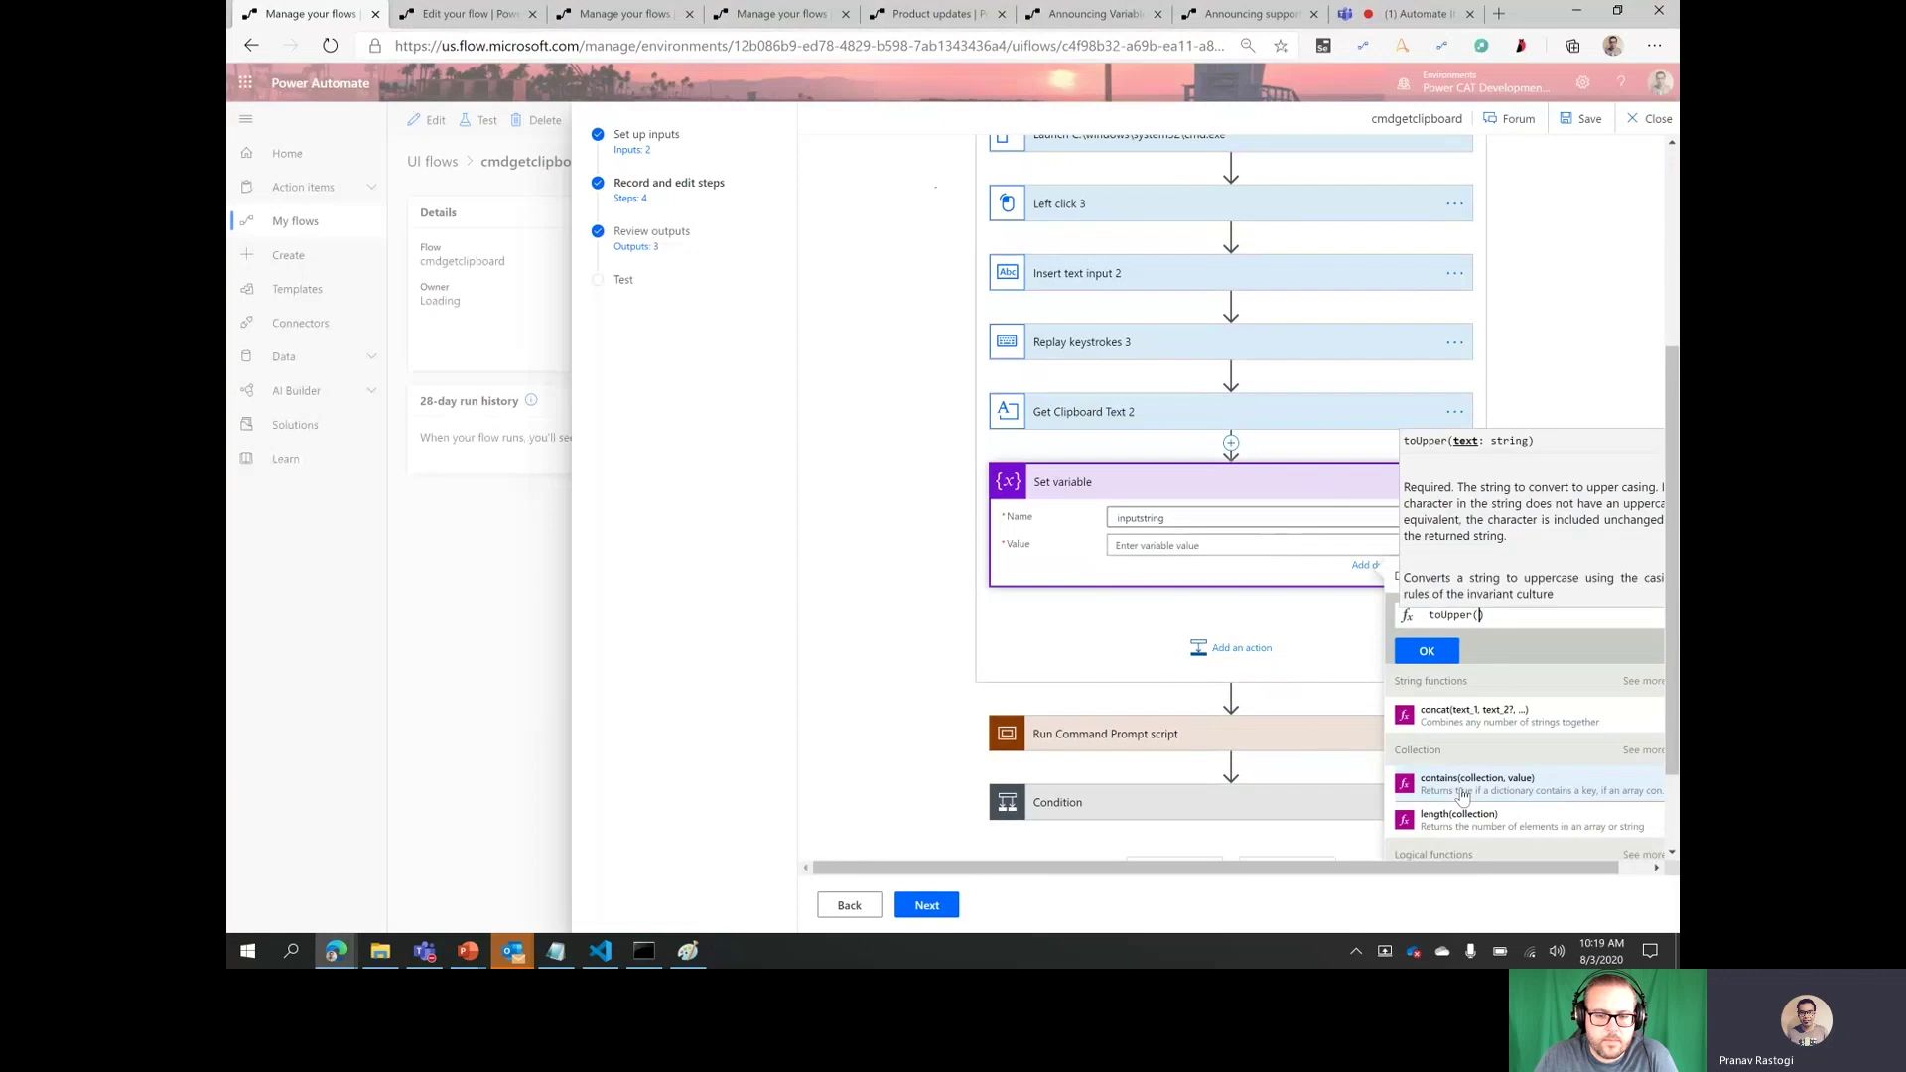
key(ctrl+a)
key(ctrl+x)
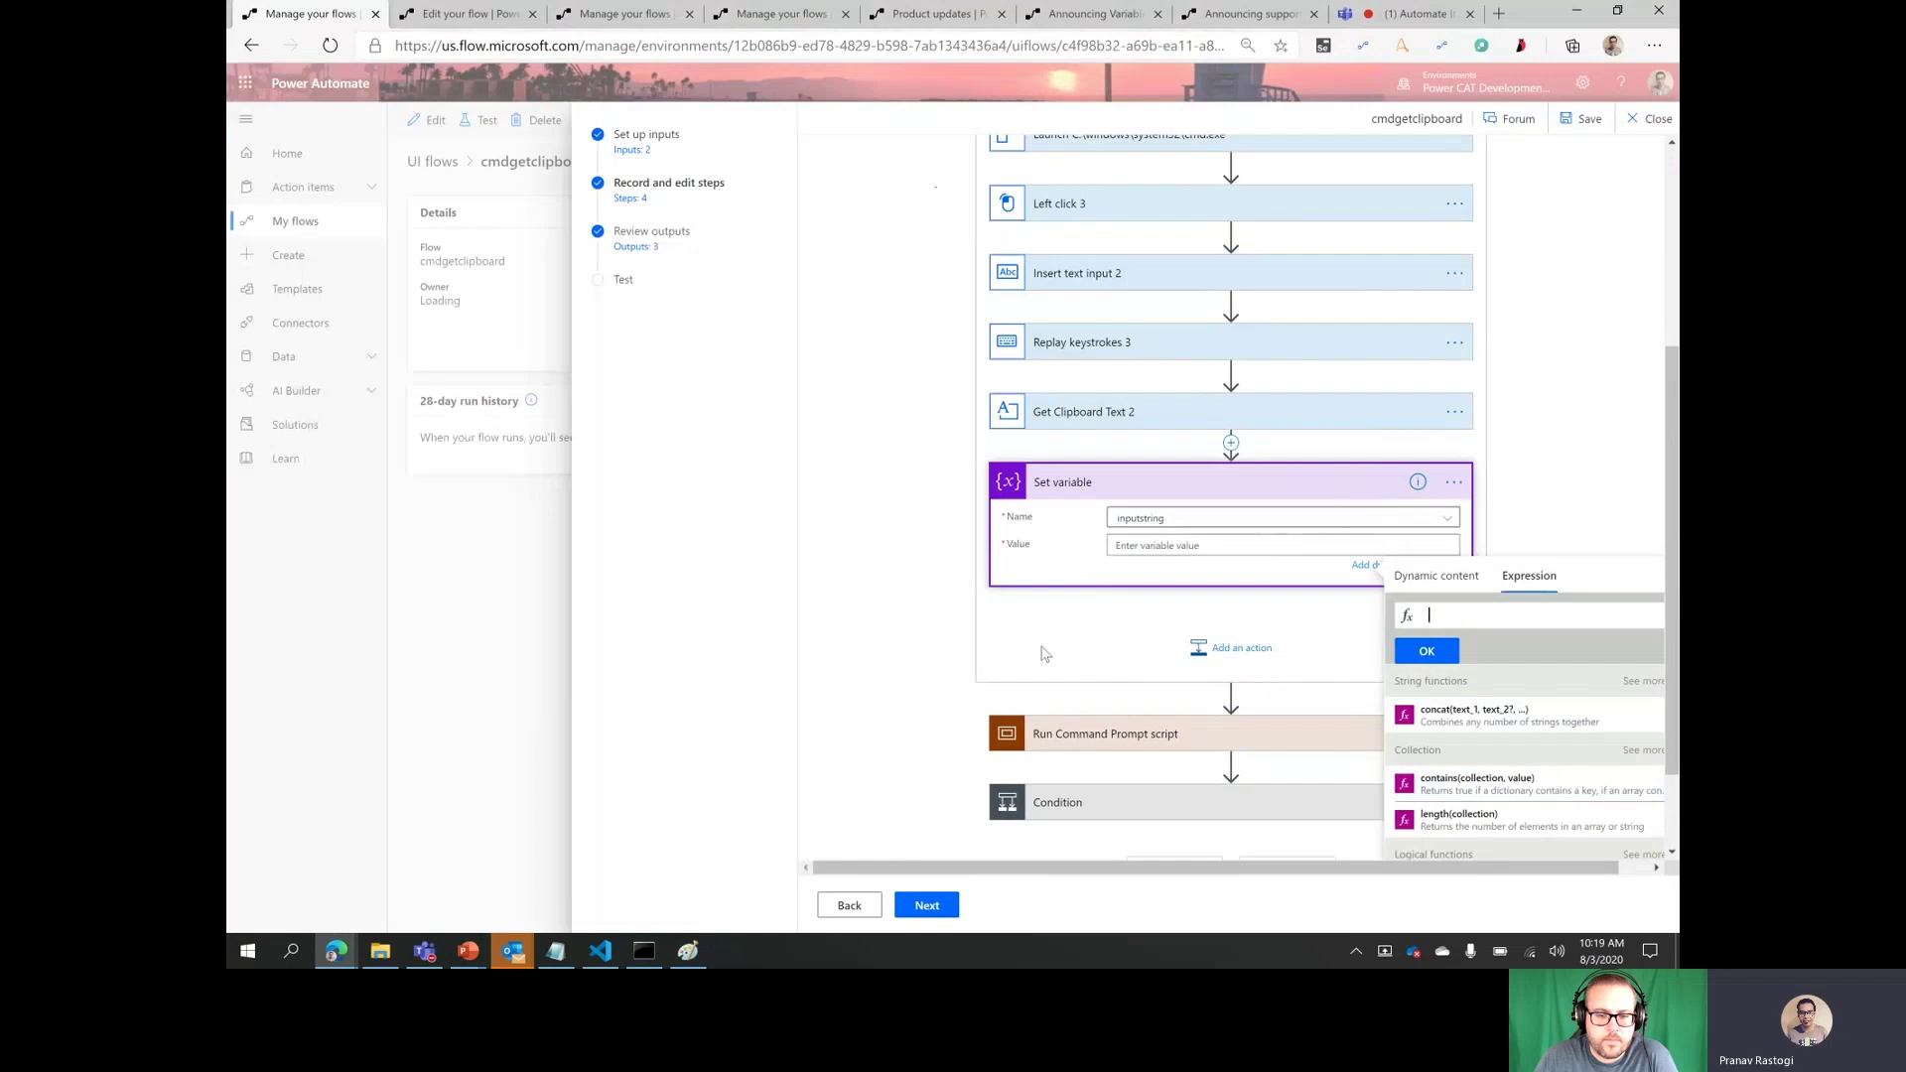
click(921, 687)
- Collapse the C:\windows\system32\cmd.exe script and review the Condition's criteria with its If yes and If no branches
scroll(922, 687, up, 2)
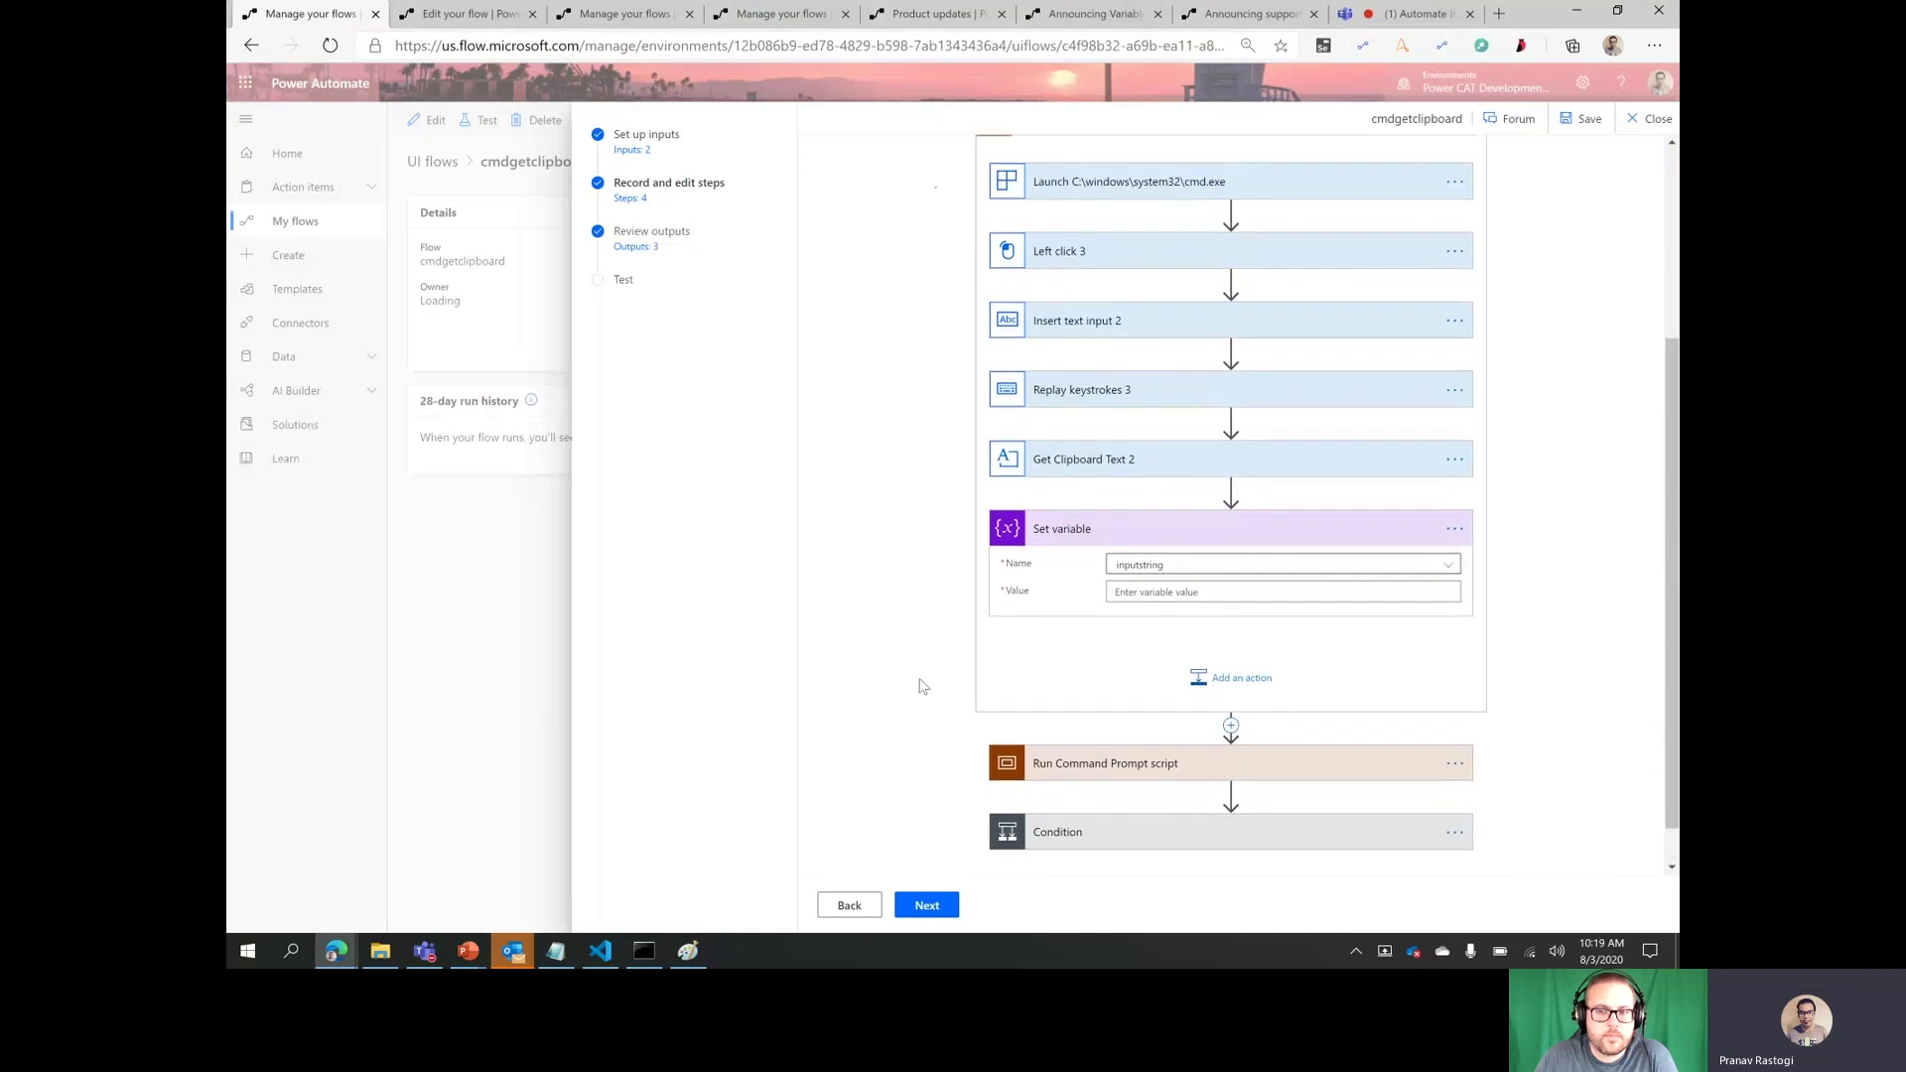
scroll(922, 687, up, 2)
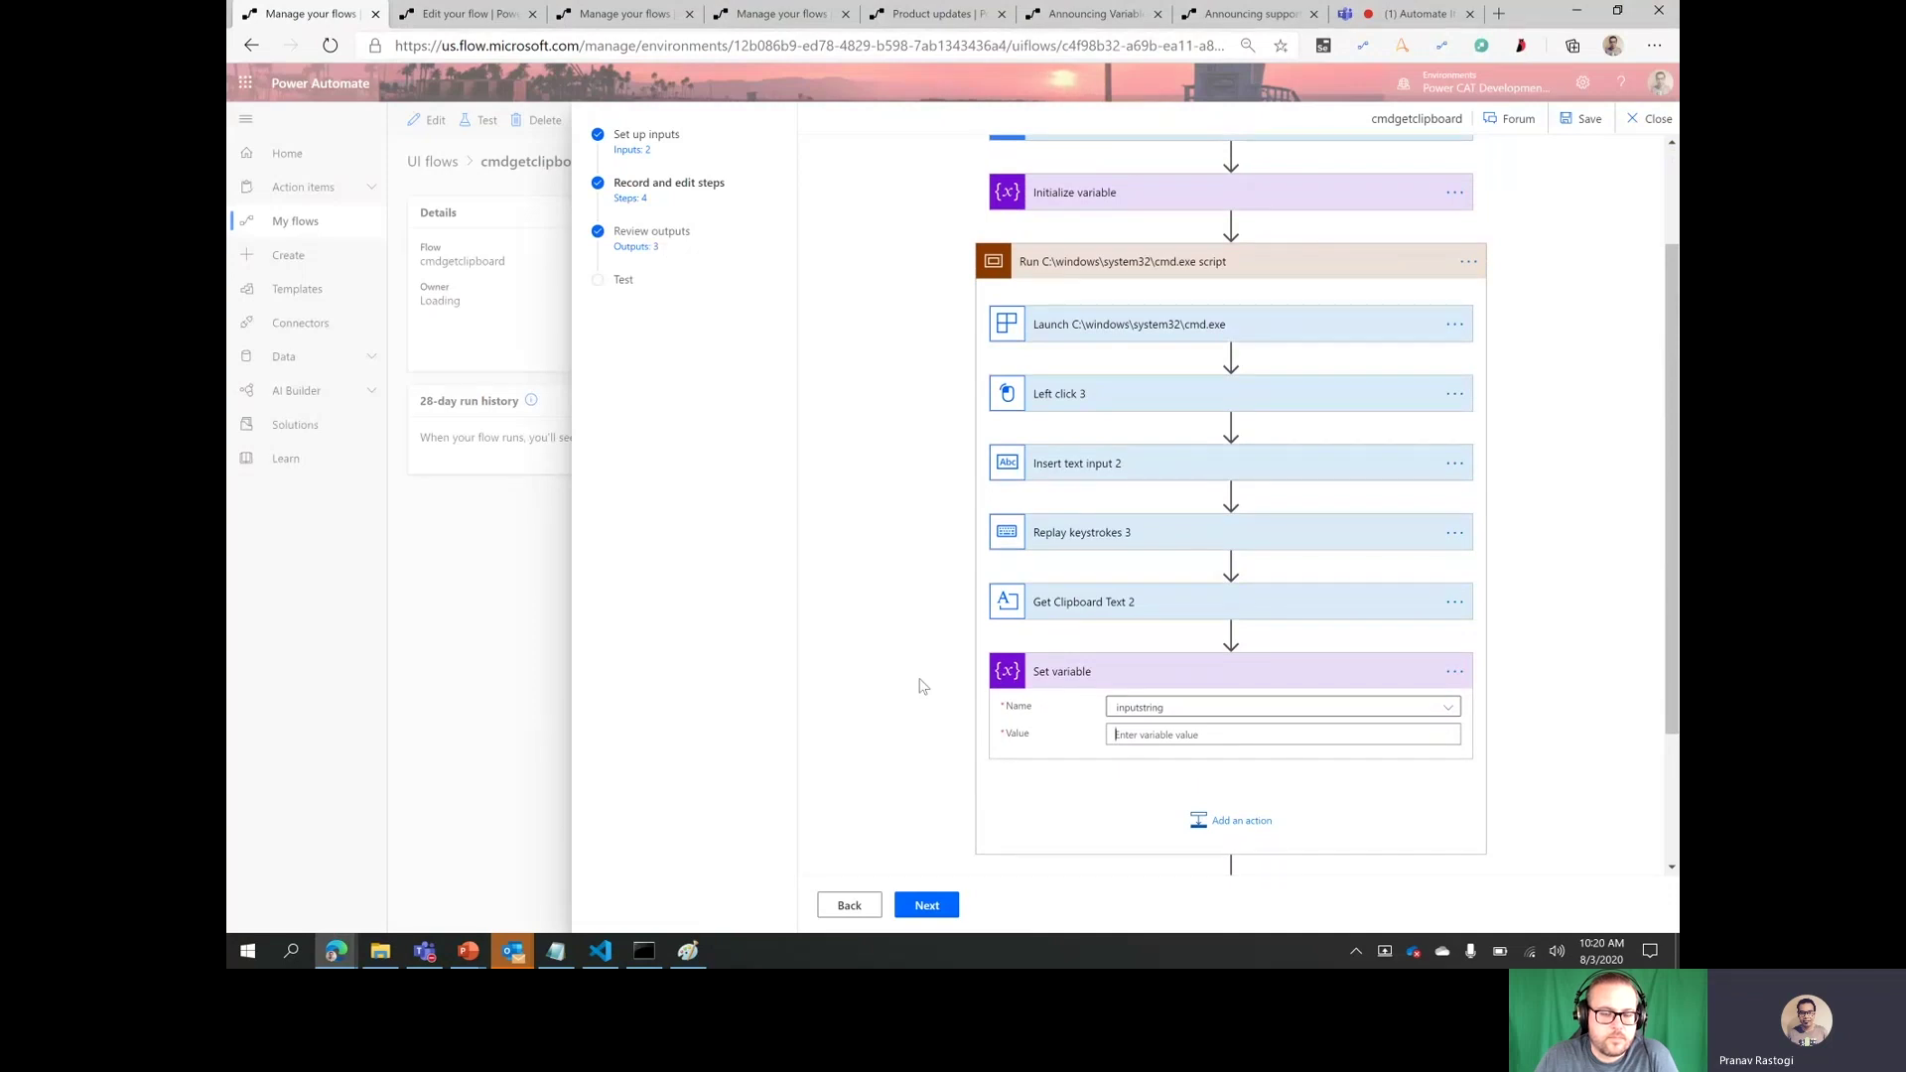
click(1270, 266)
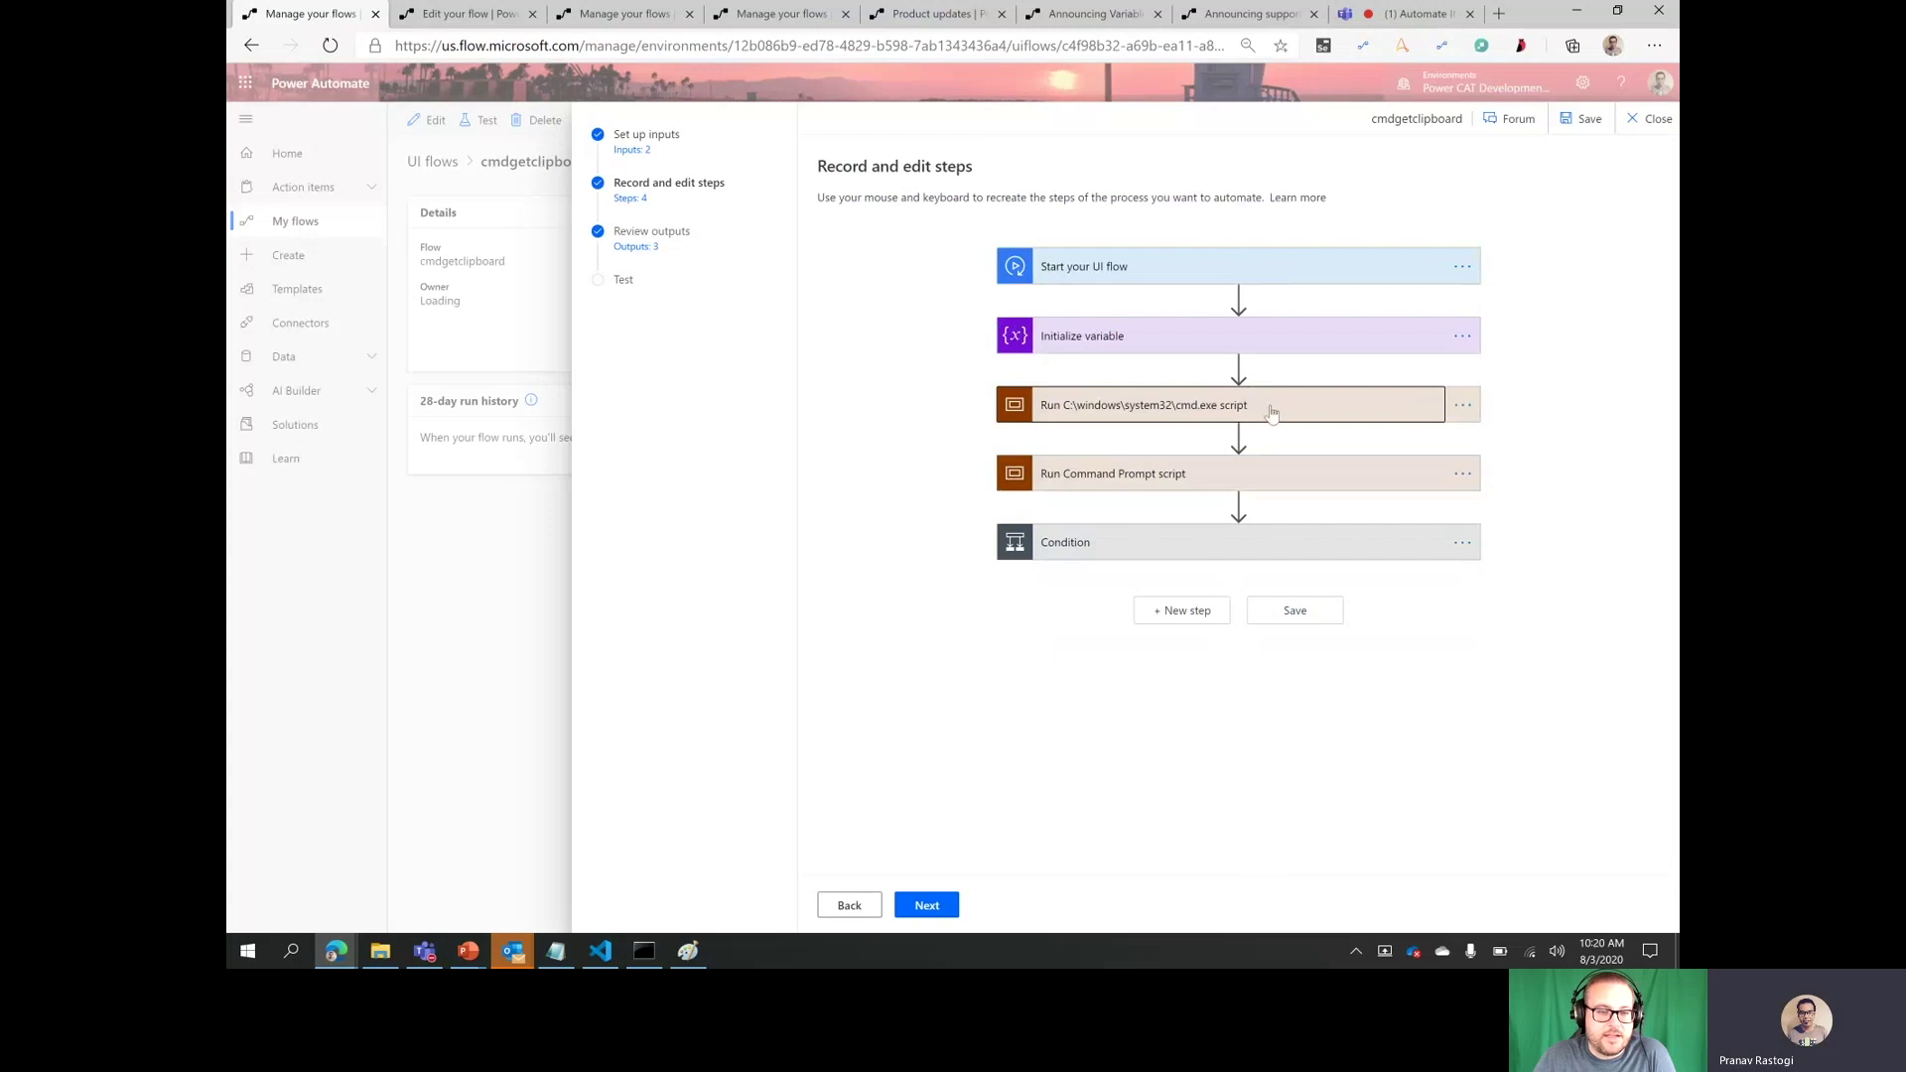
click(1268, 544)
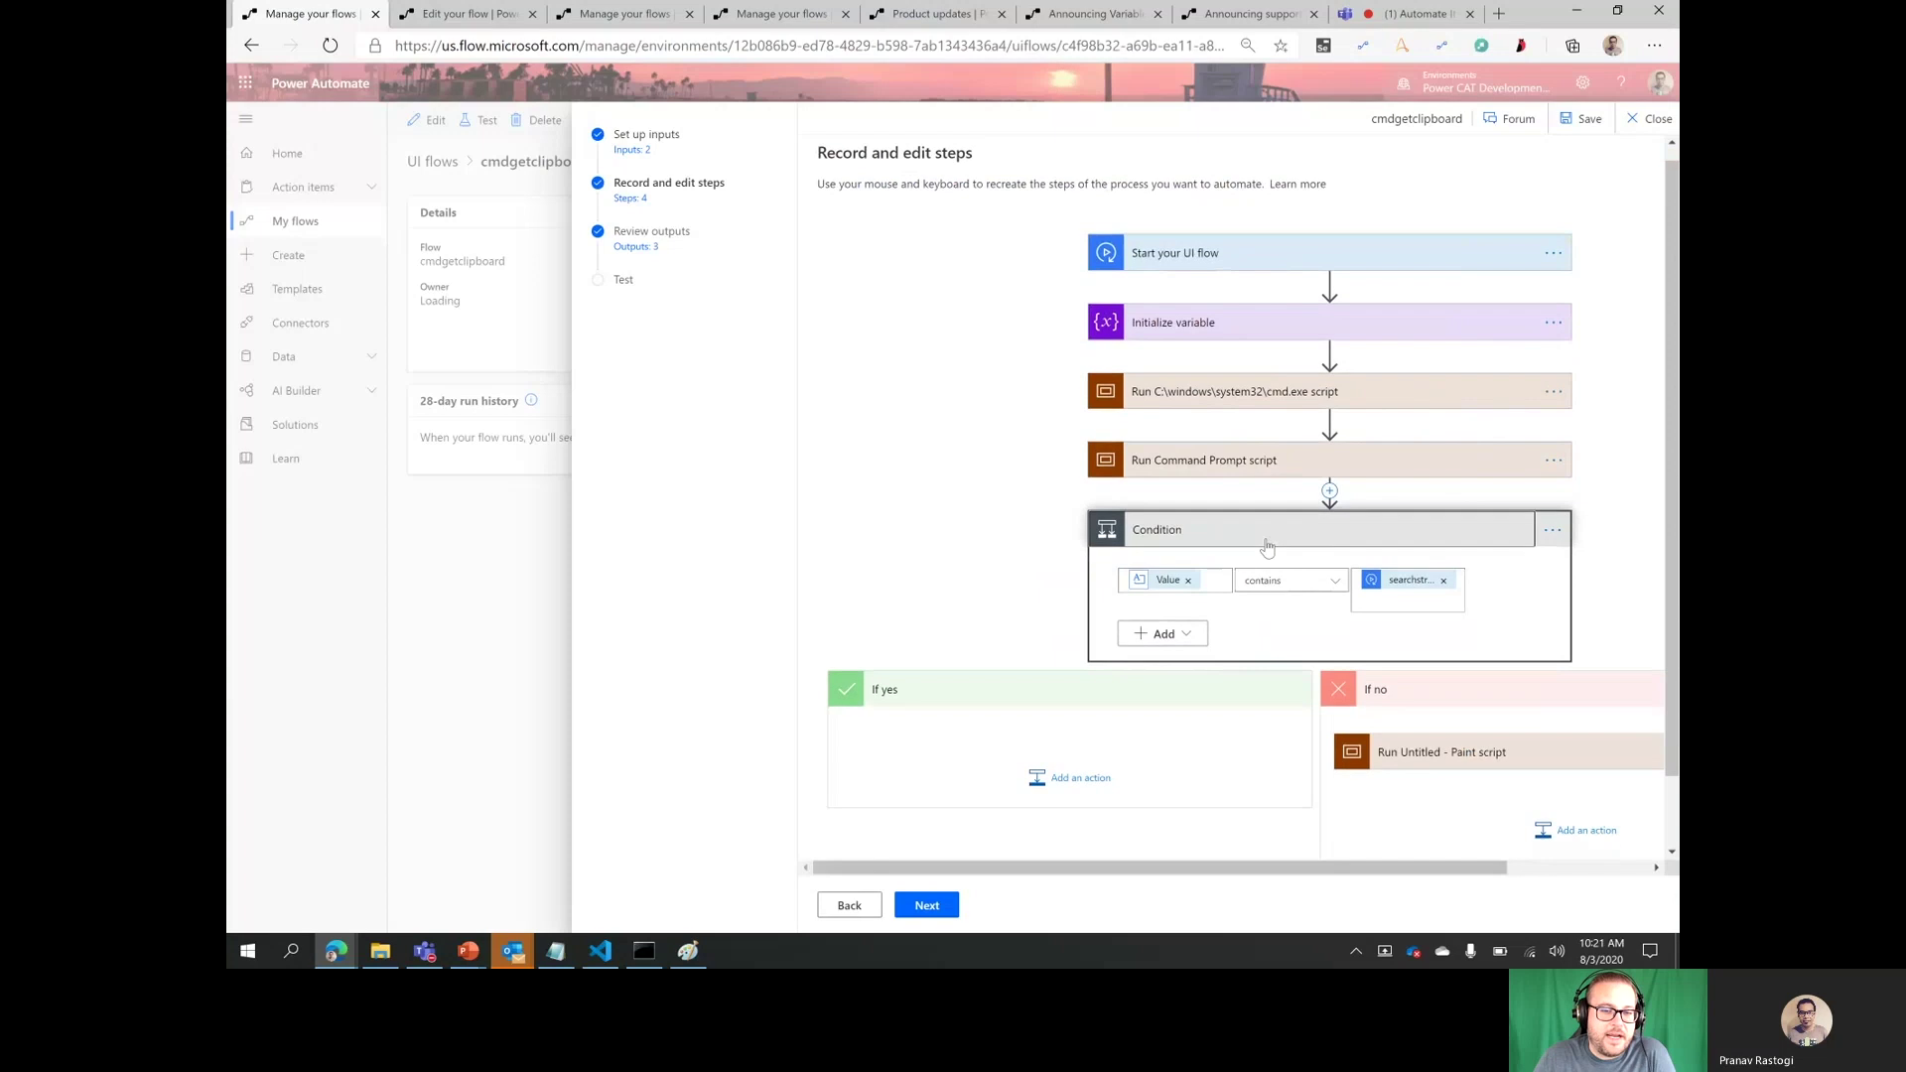
scroll(1268, 546, right, 4)
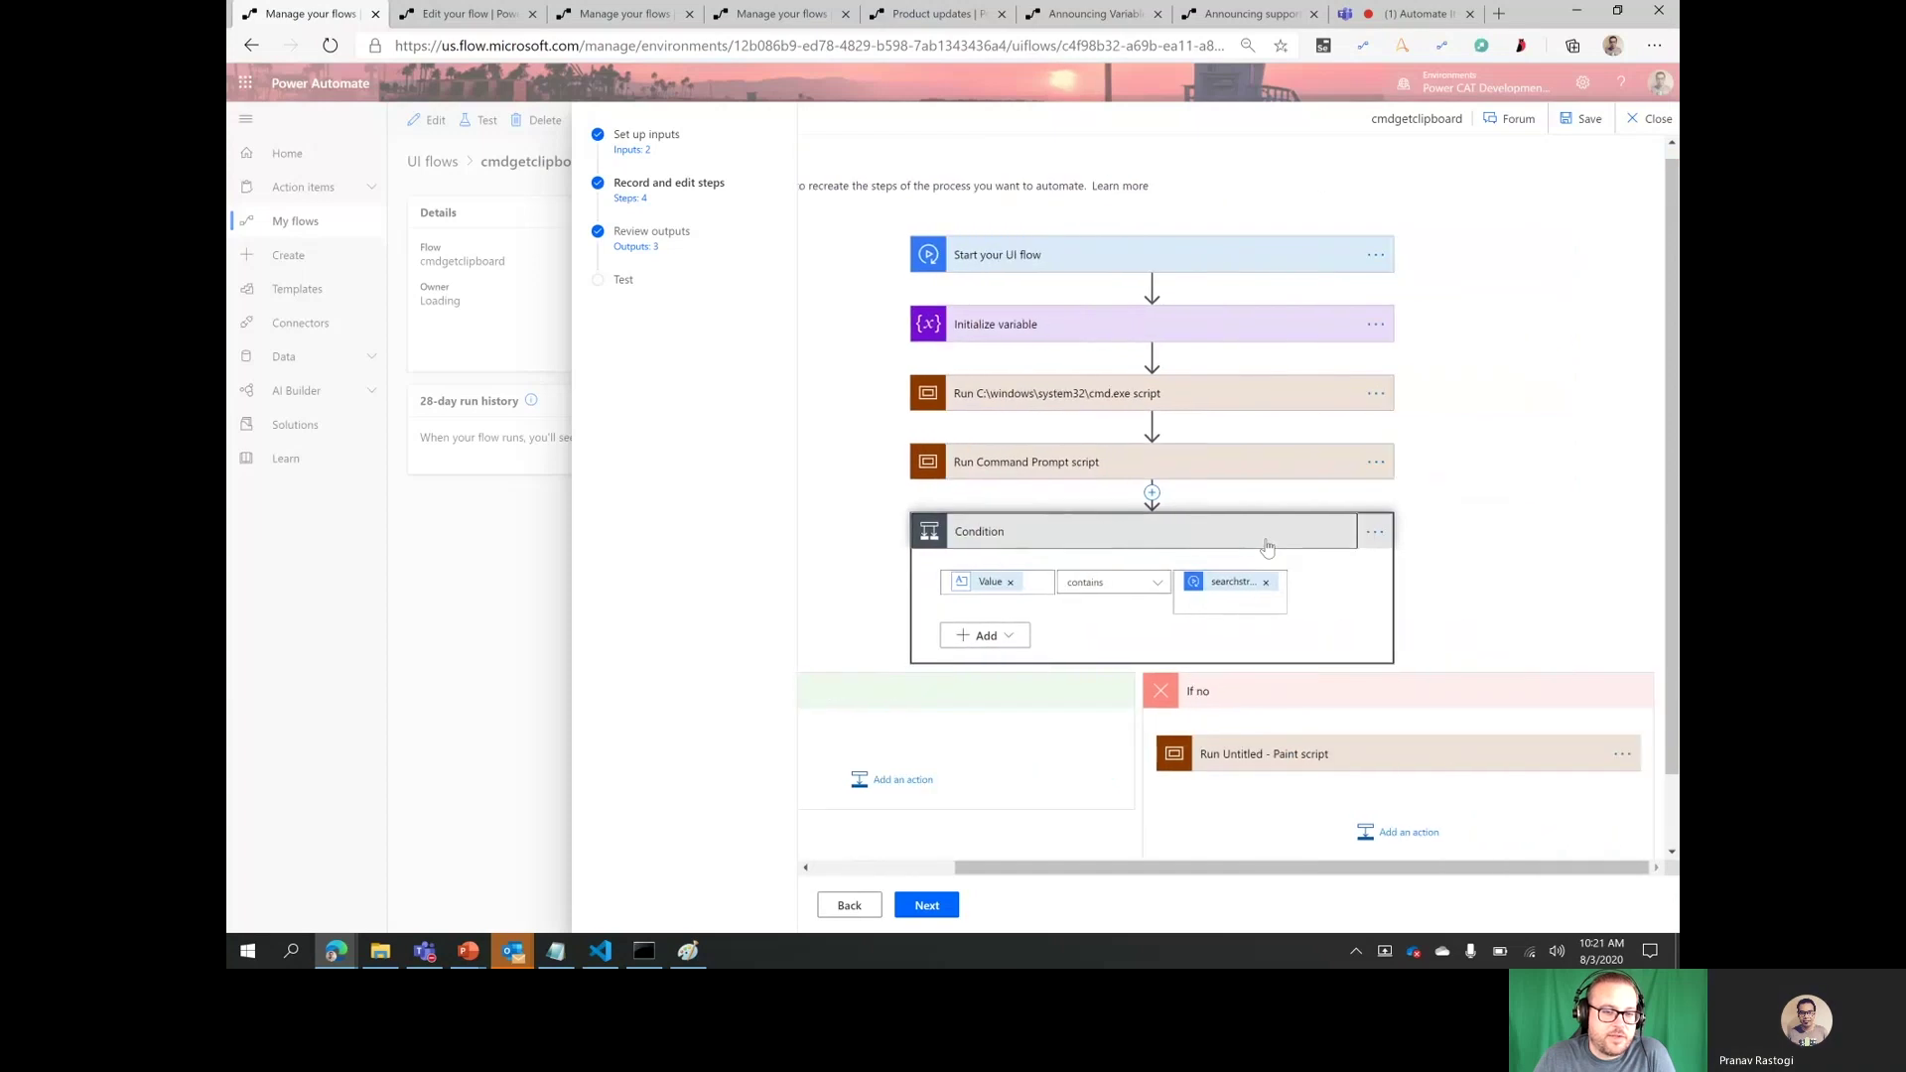
click(1268, 546)
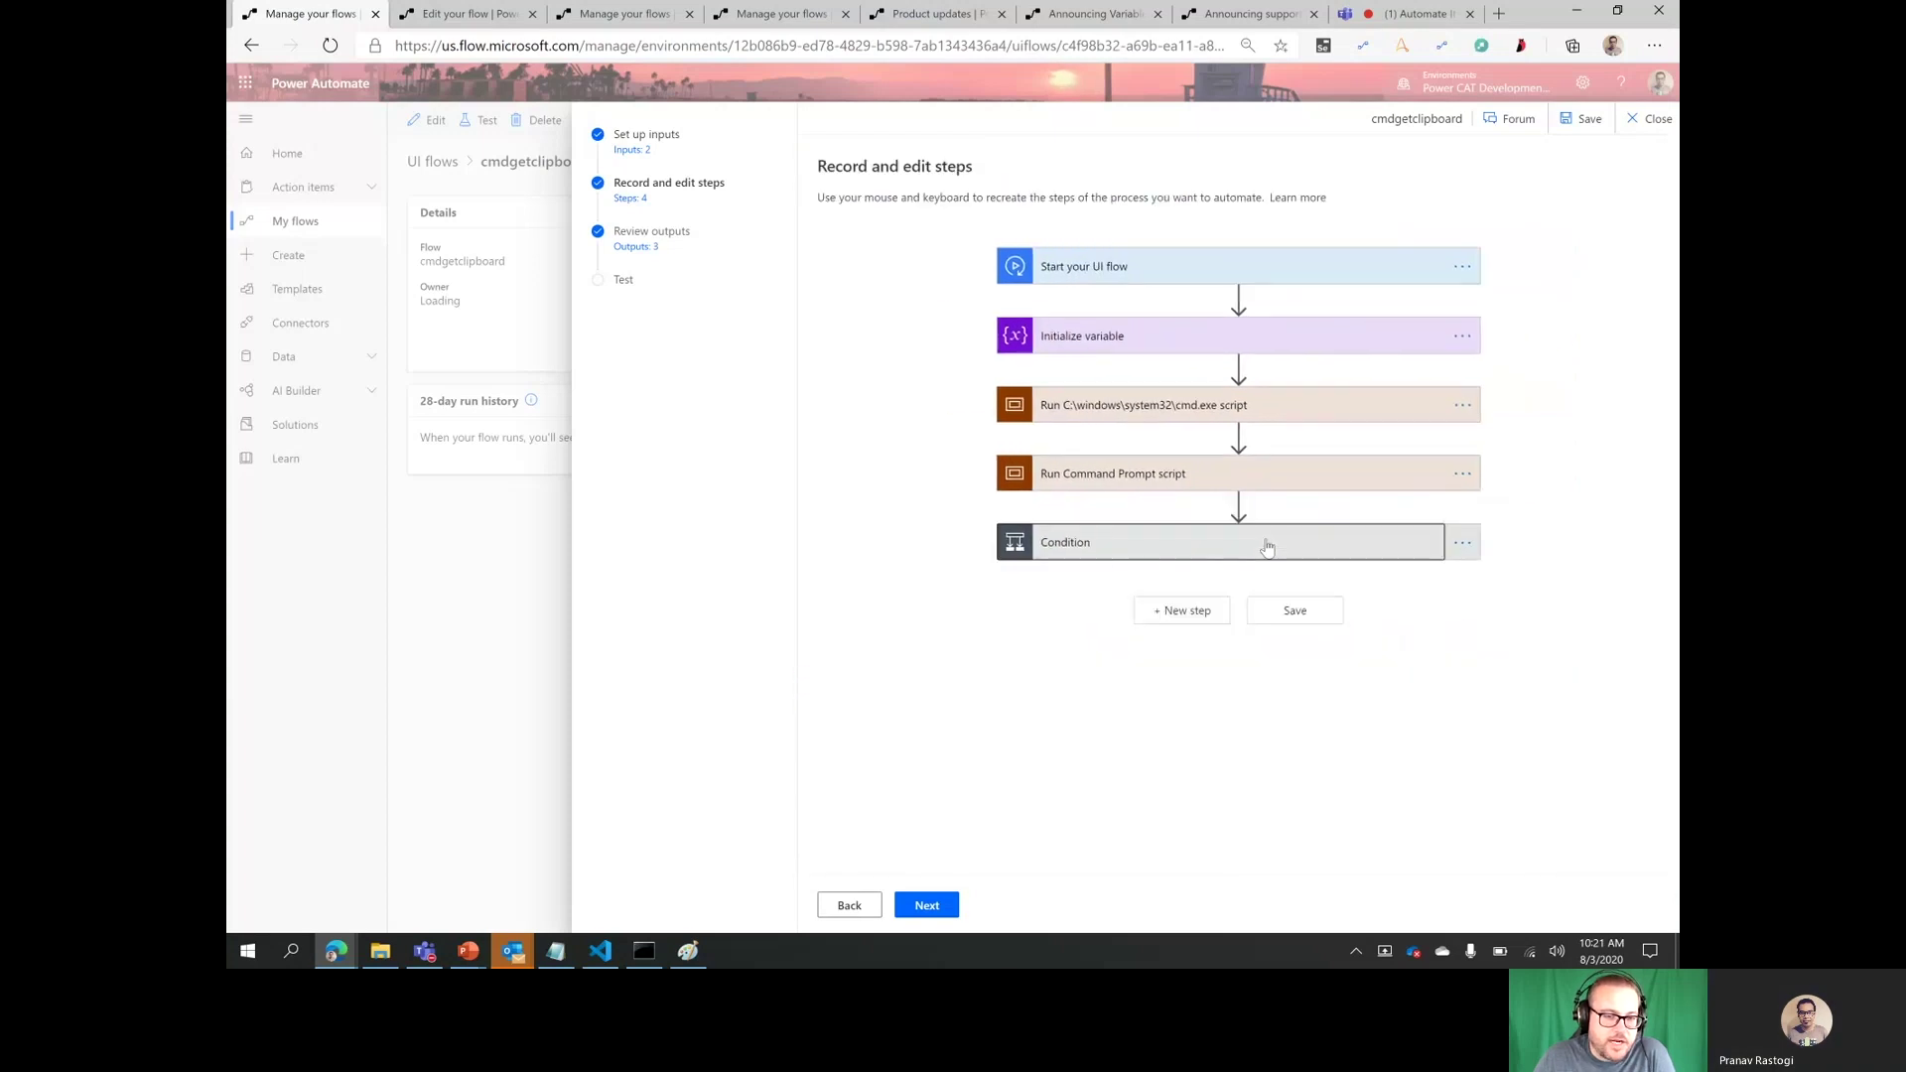
- Examine the selectors and recorded screenshot of the Left click 3 action in the C:\windows\system32\cmd.exe script
click(1268, 416)
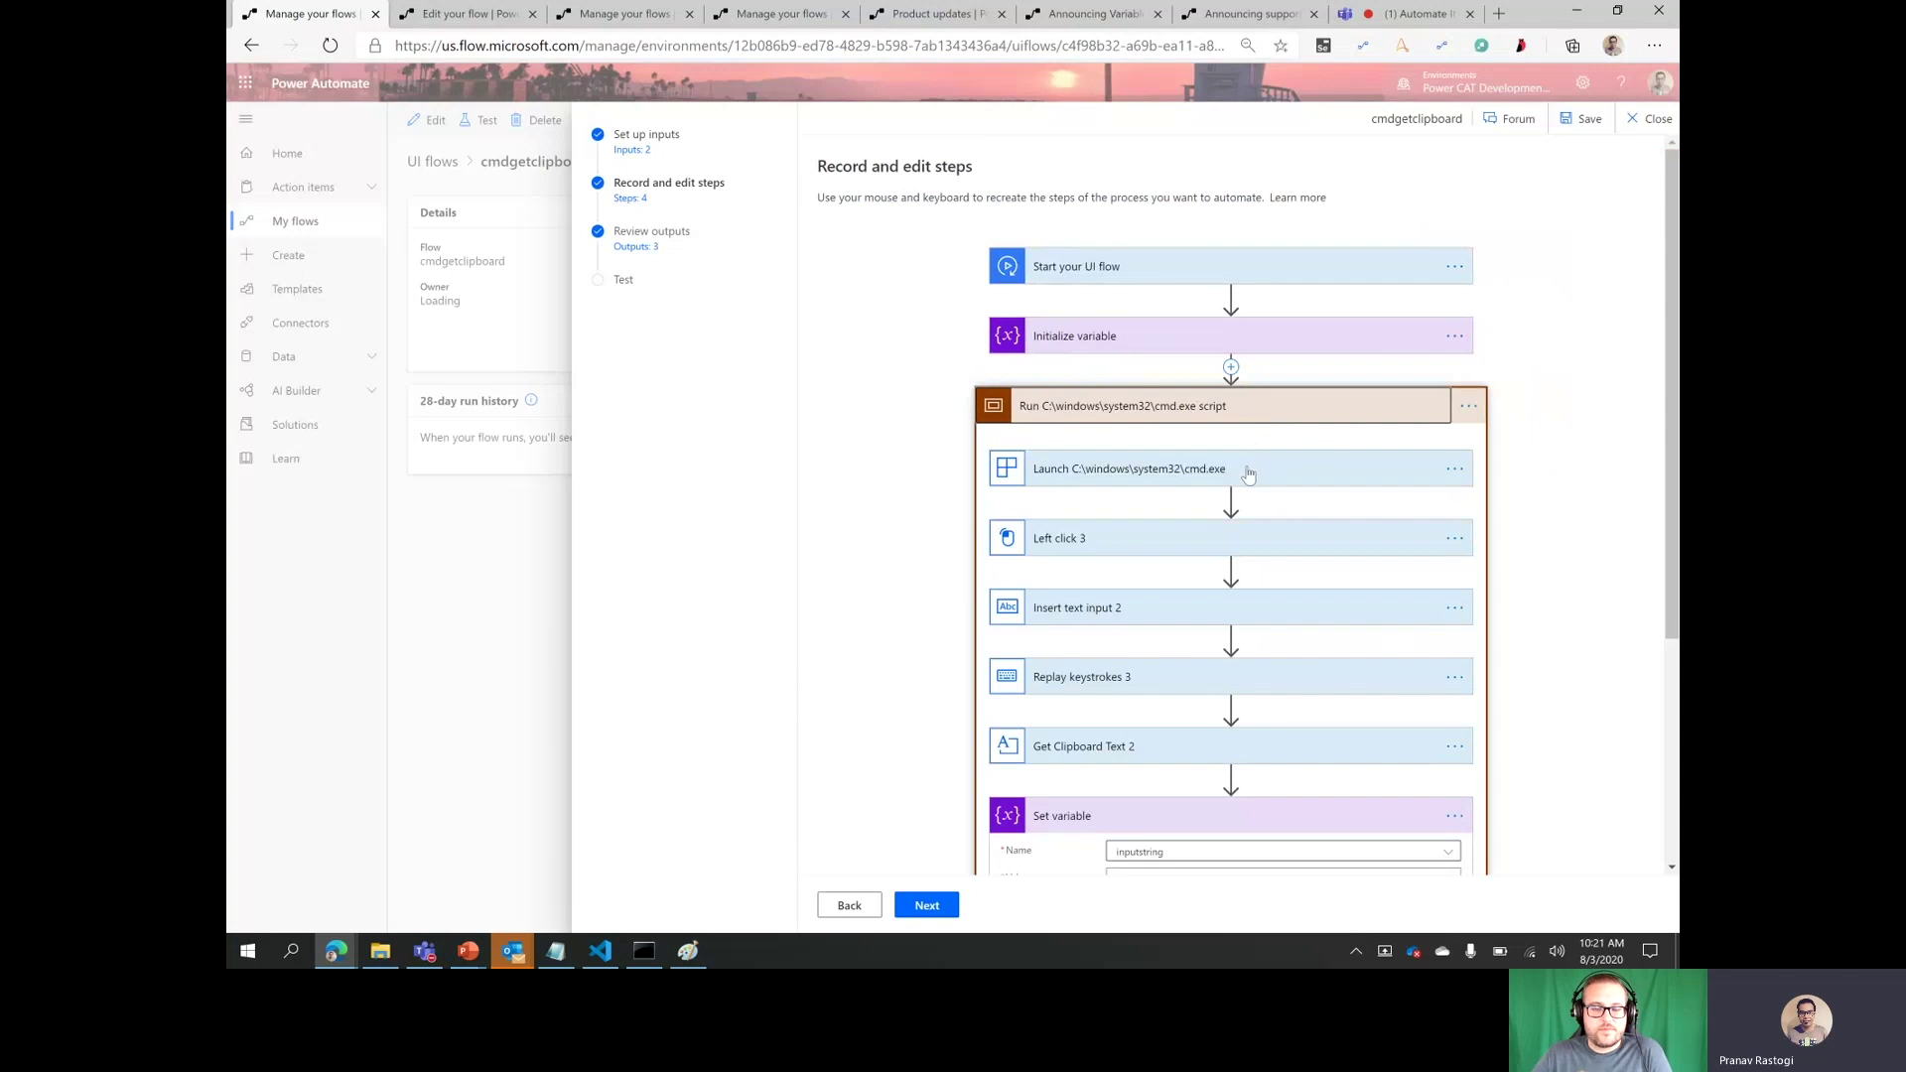
click(1226, 537)
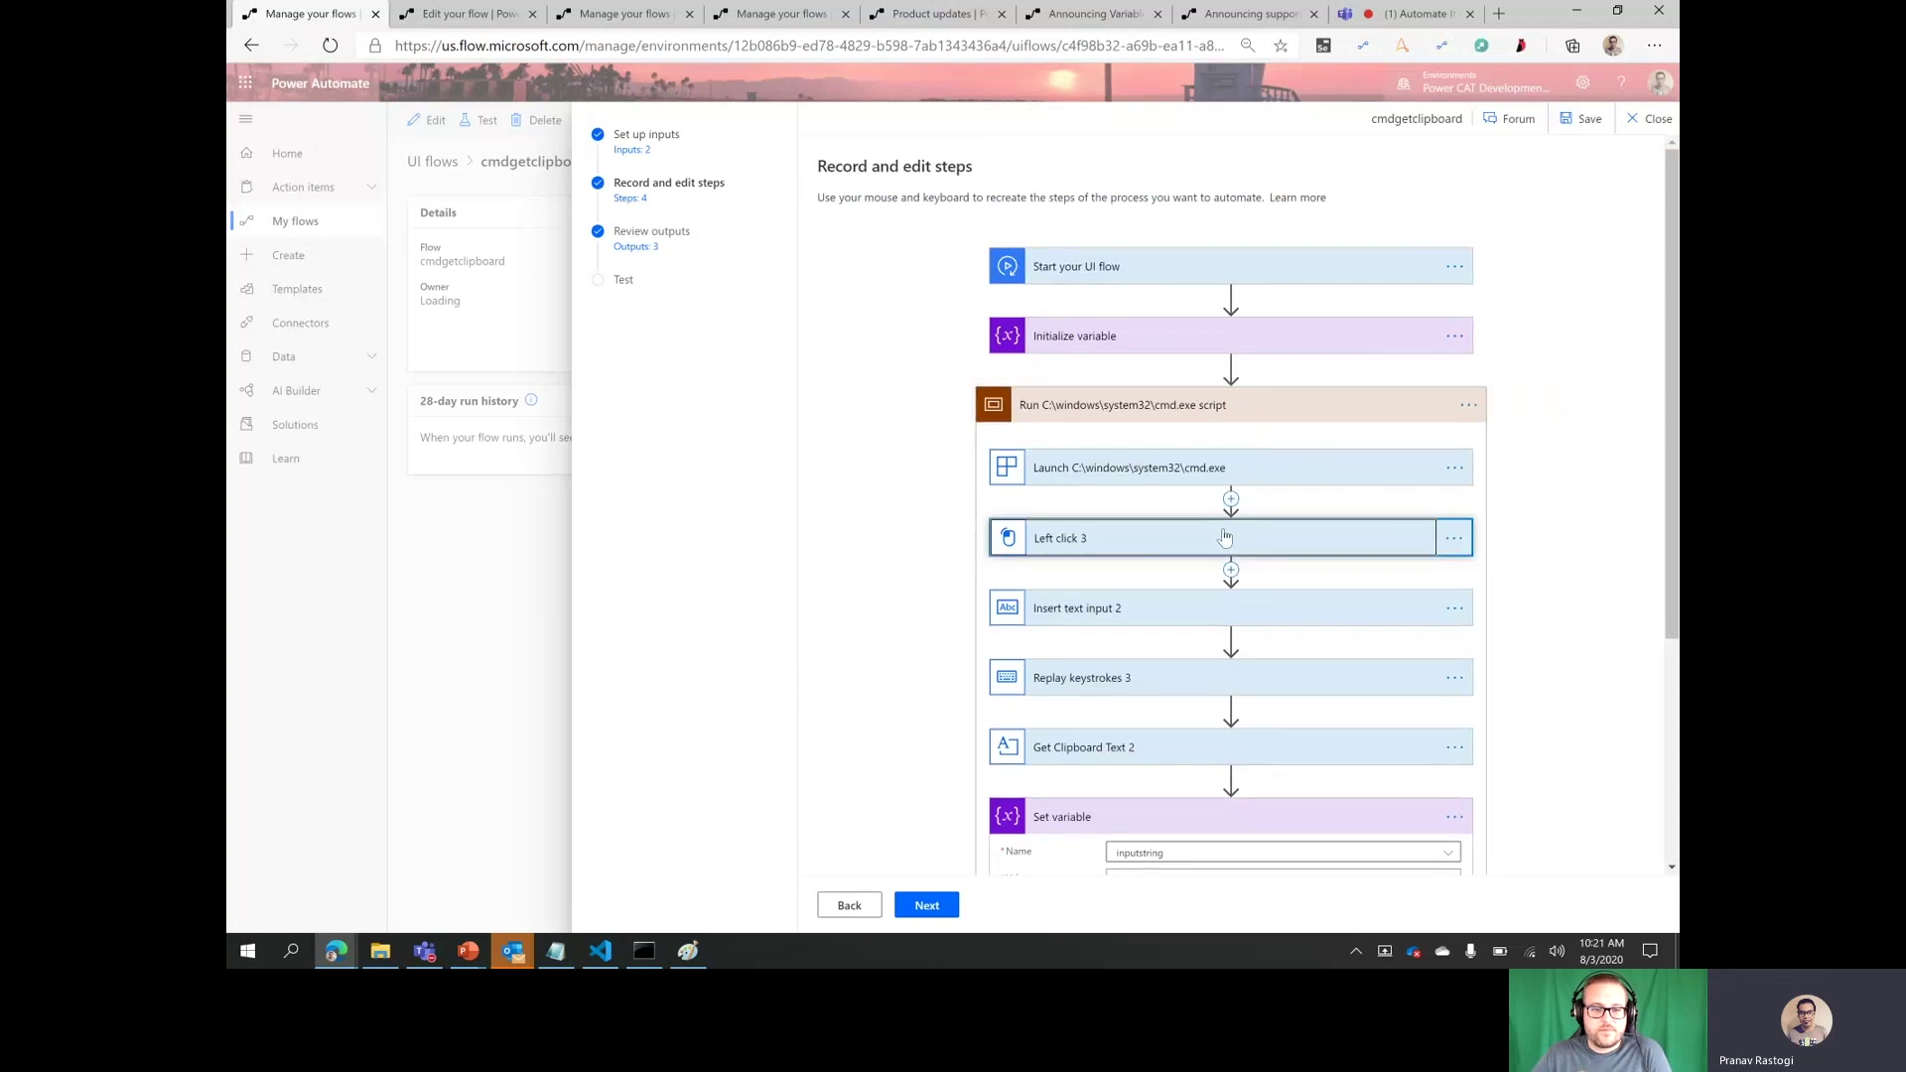
scroll(1226, 536, down, 2)
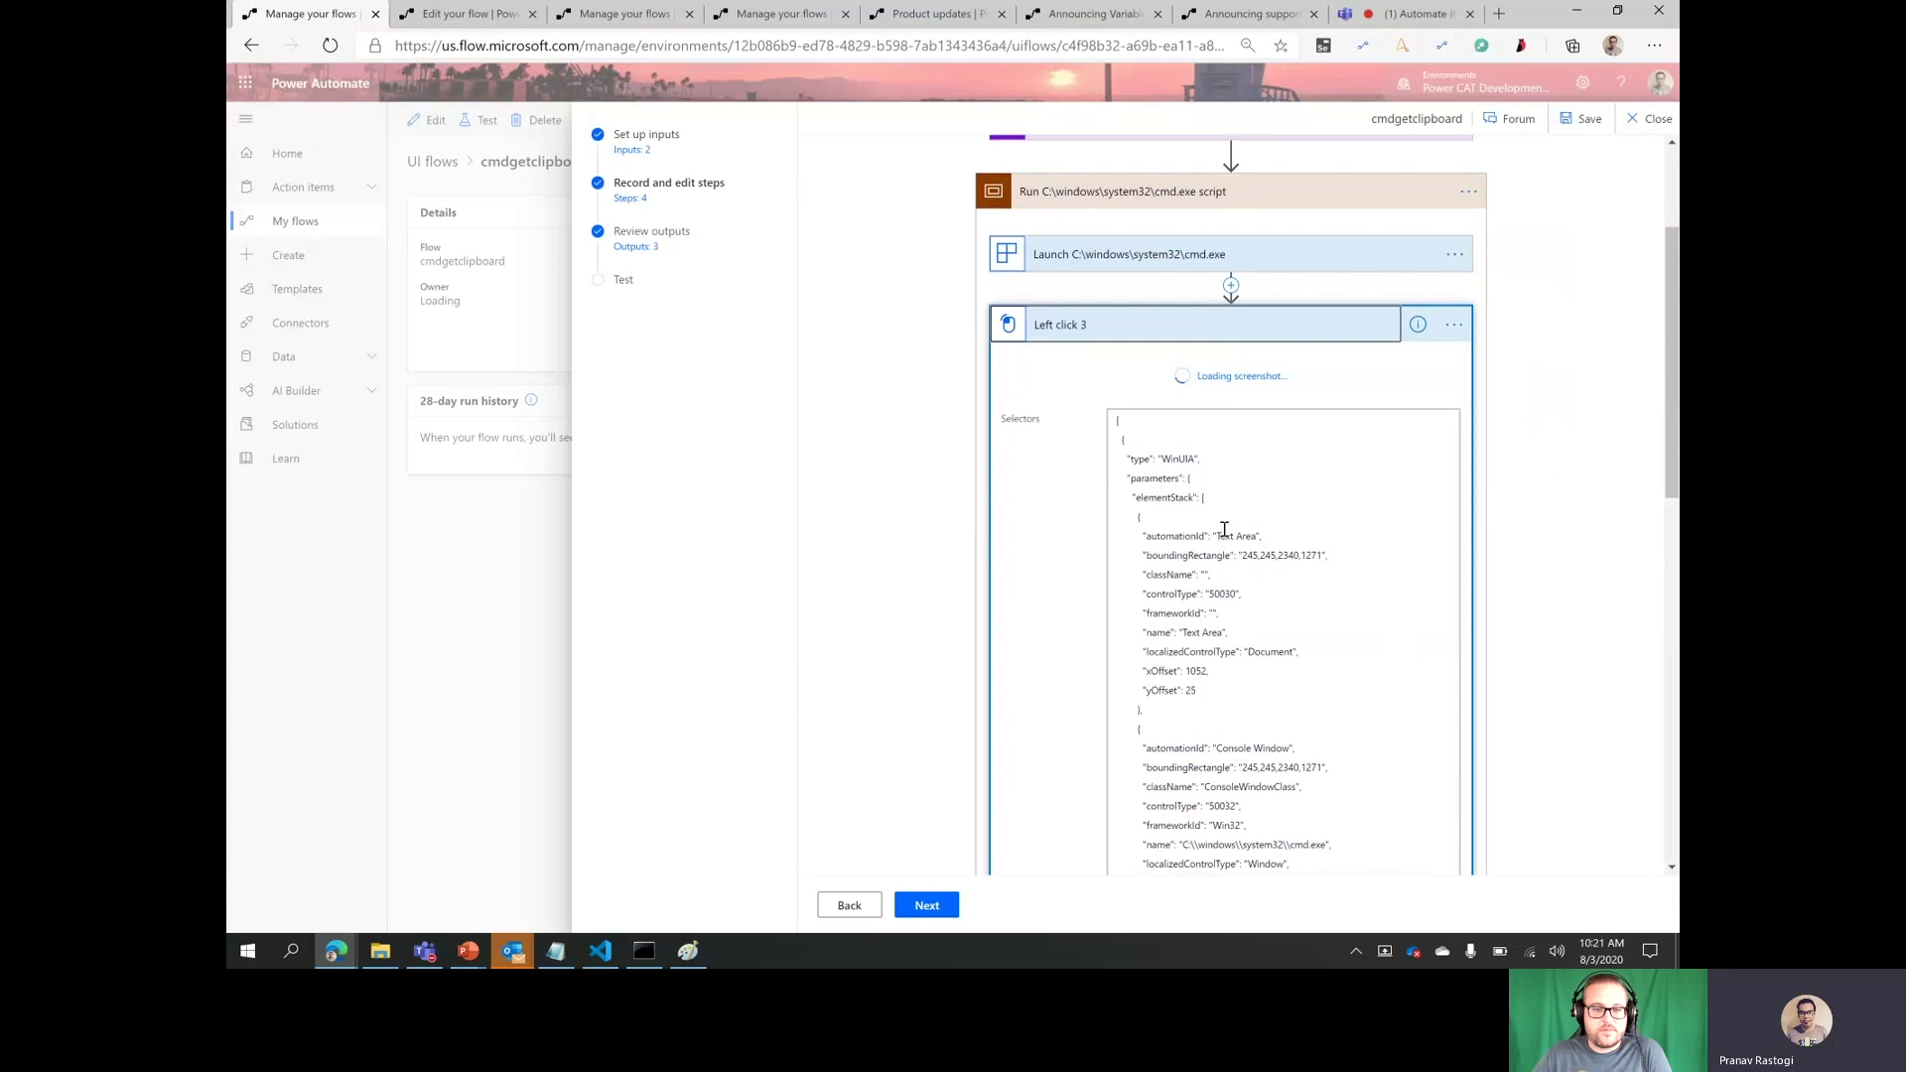
scroll(1224, 531, down, 1)
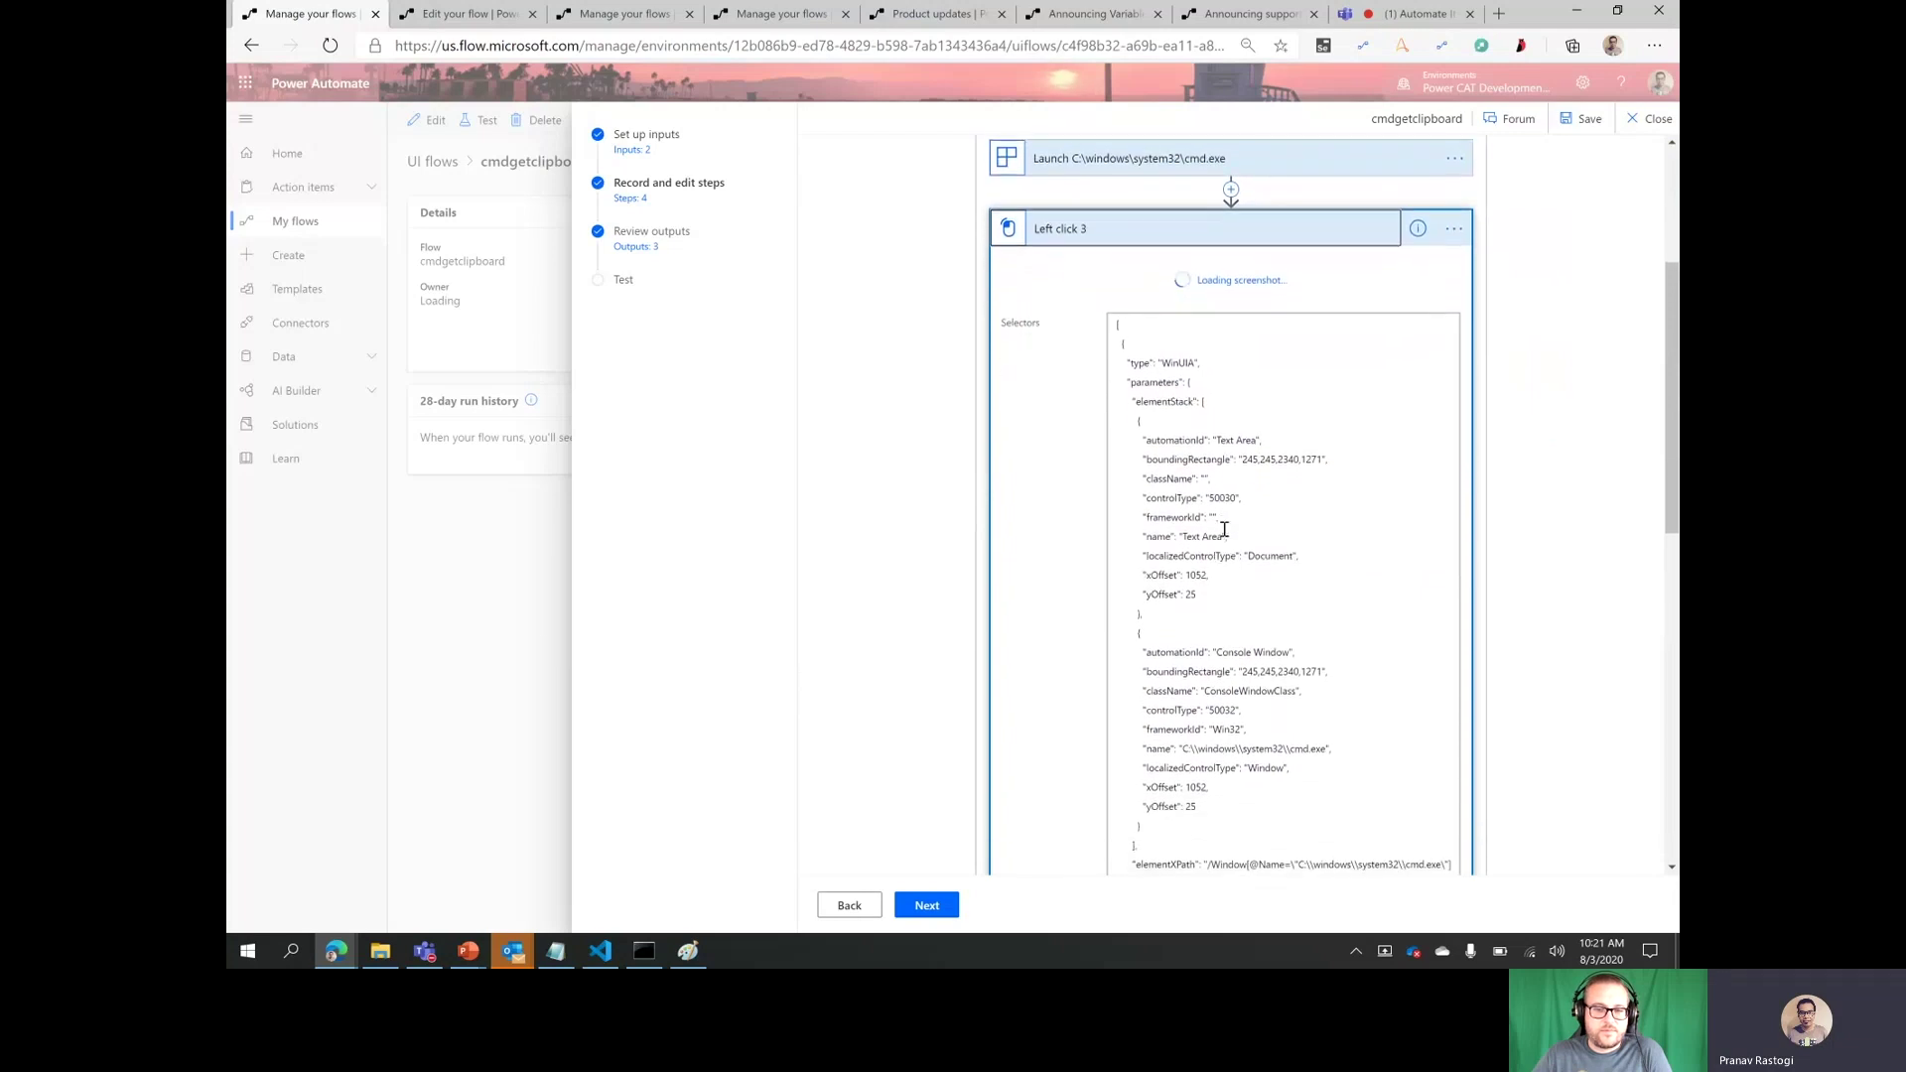
scroll(1225, 527, down, 1)
scroll(1228, 625, down, 7)
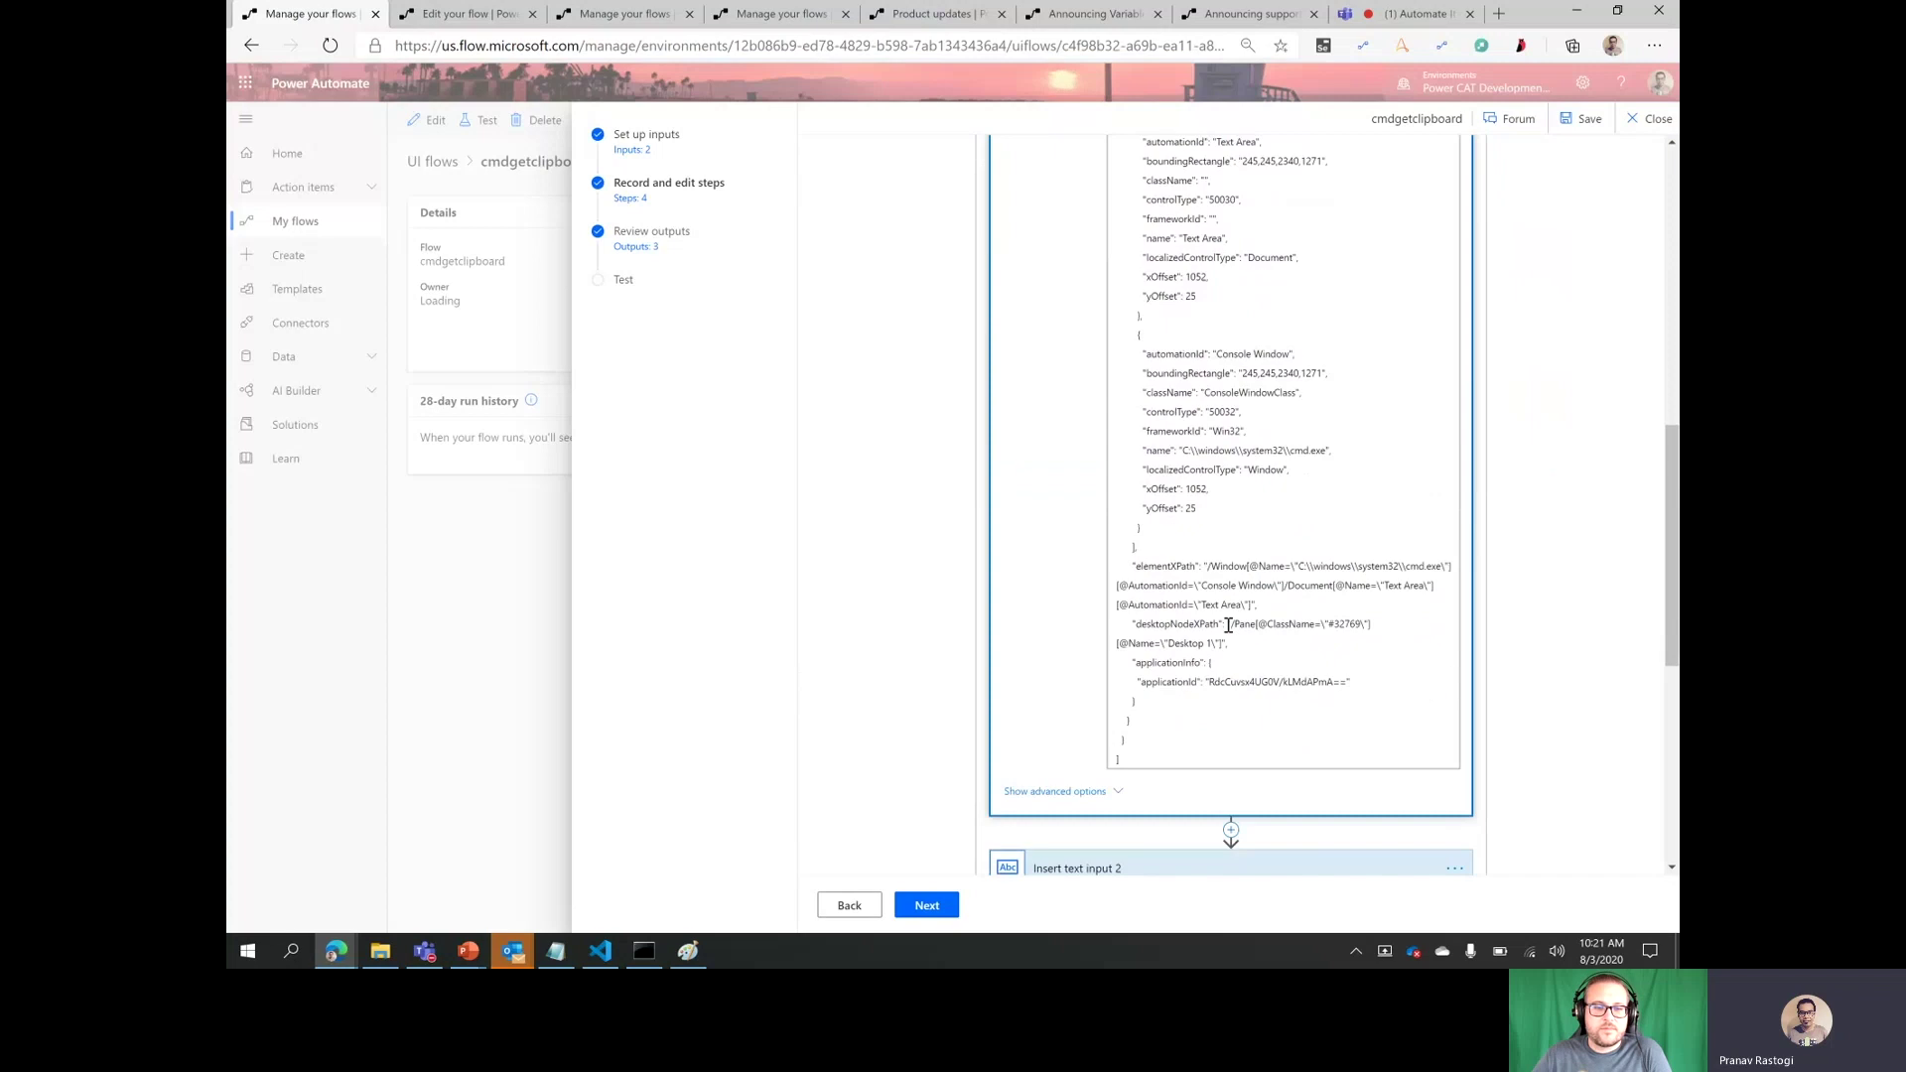
scroll(1228, 625, up, 2)
scroll(1228, 625, up, 10)
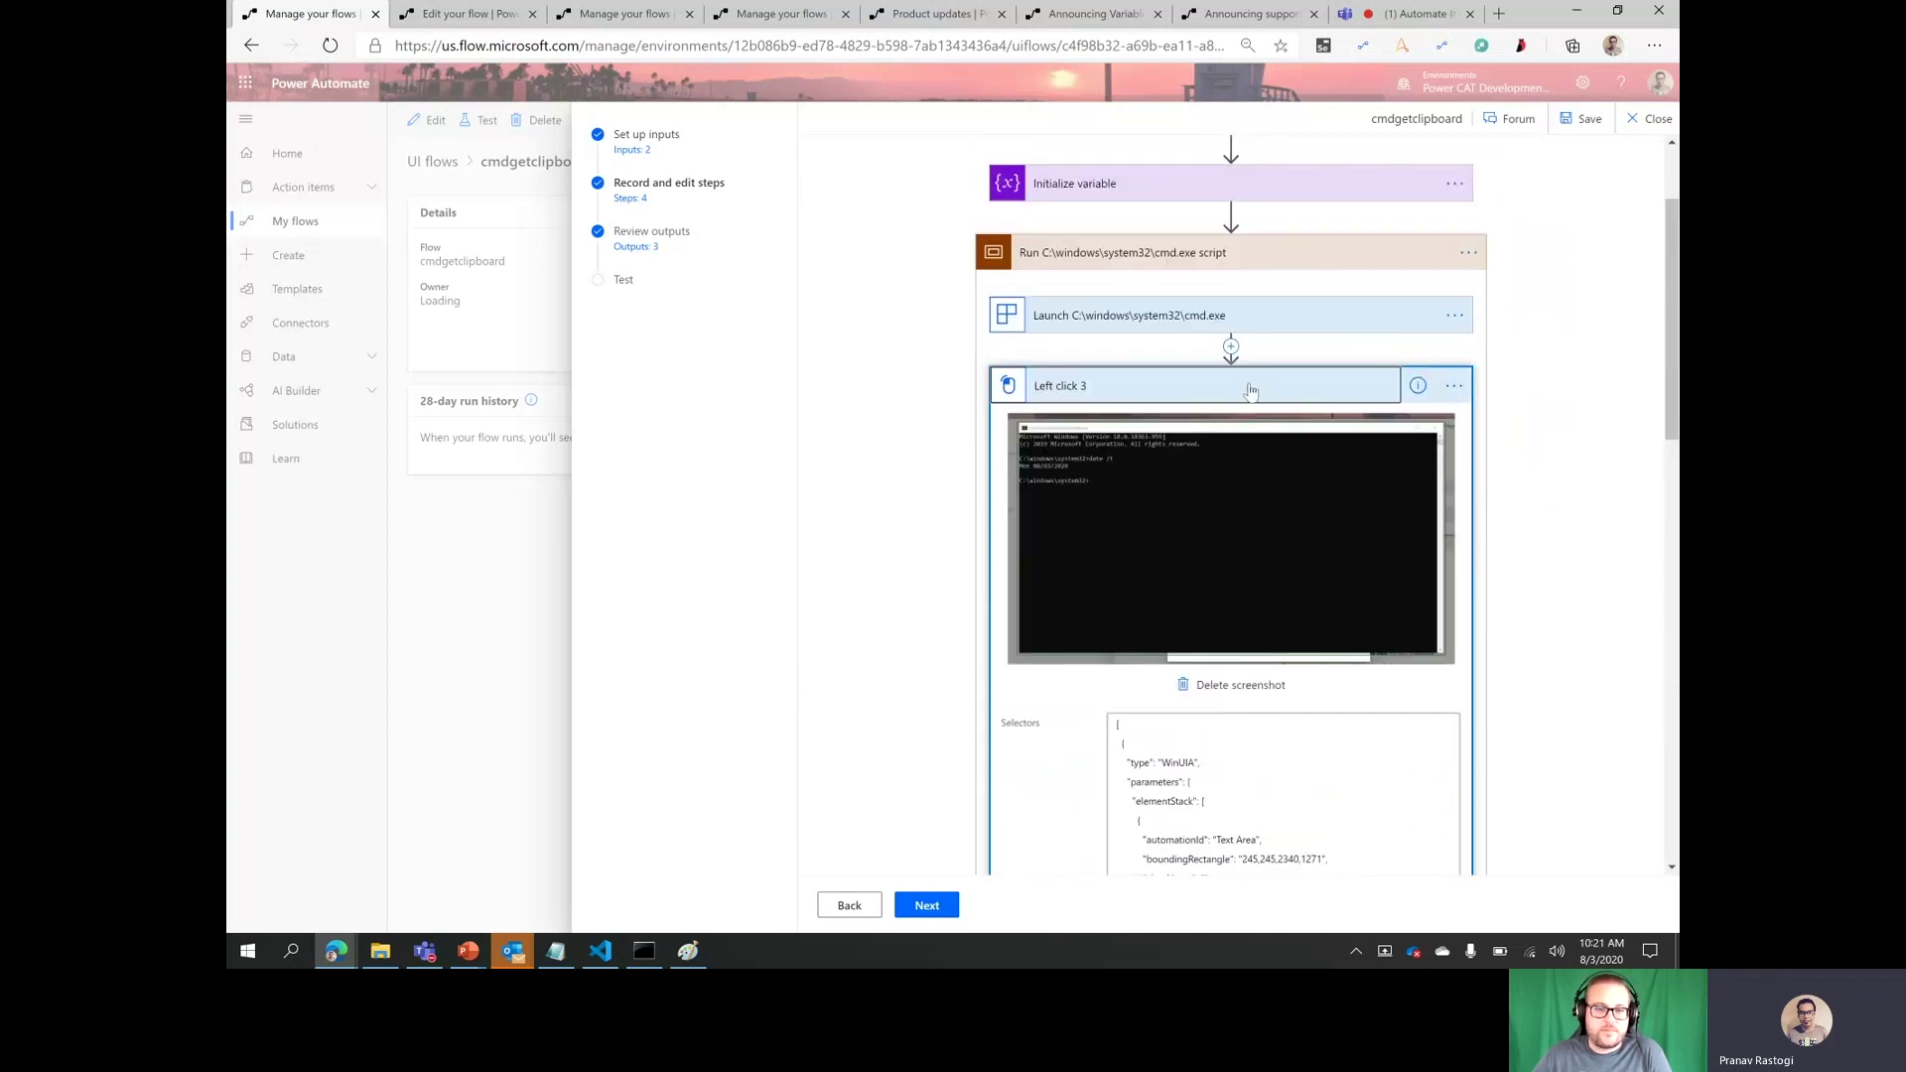
click(1251, 390)
- Copy the Insert text input 2 action of the C:\windows\system32\cmd.exe script to the flow's own clipboard
click(1252, 457)
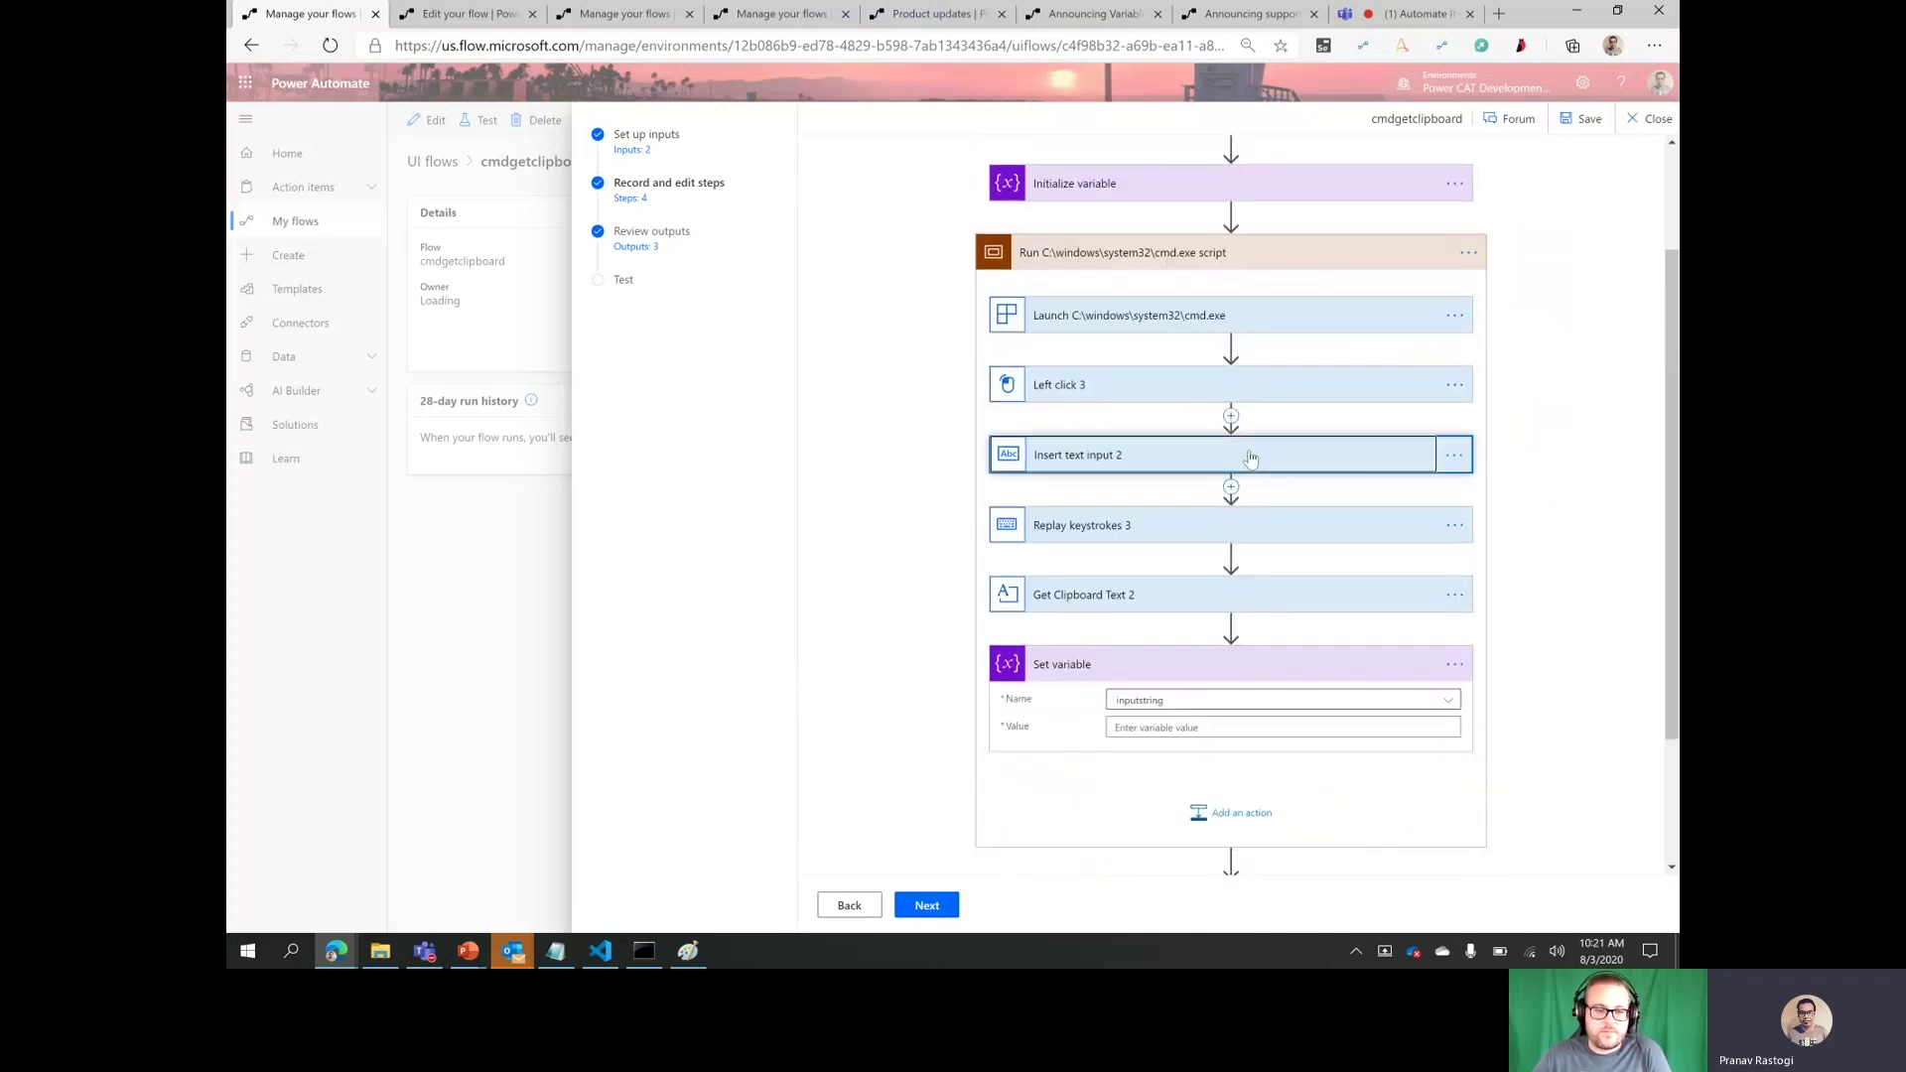
click(1251, 457)
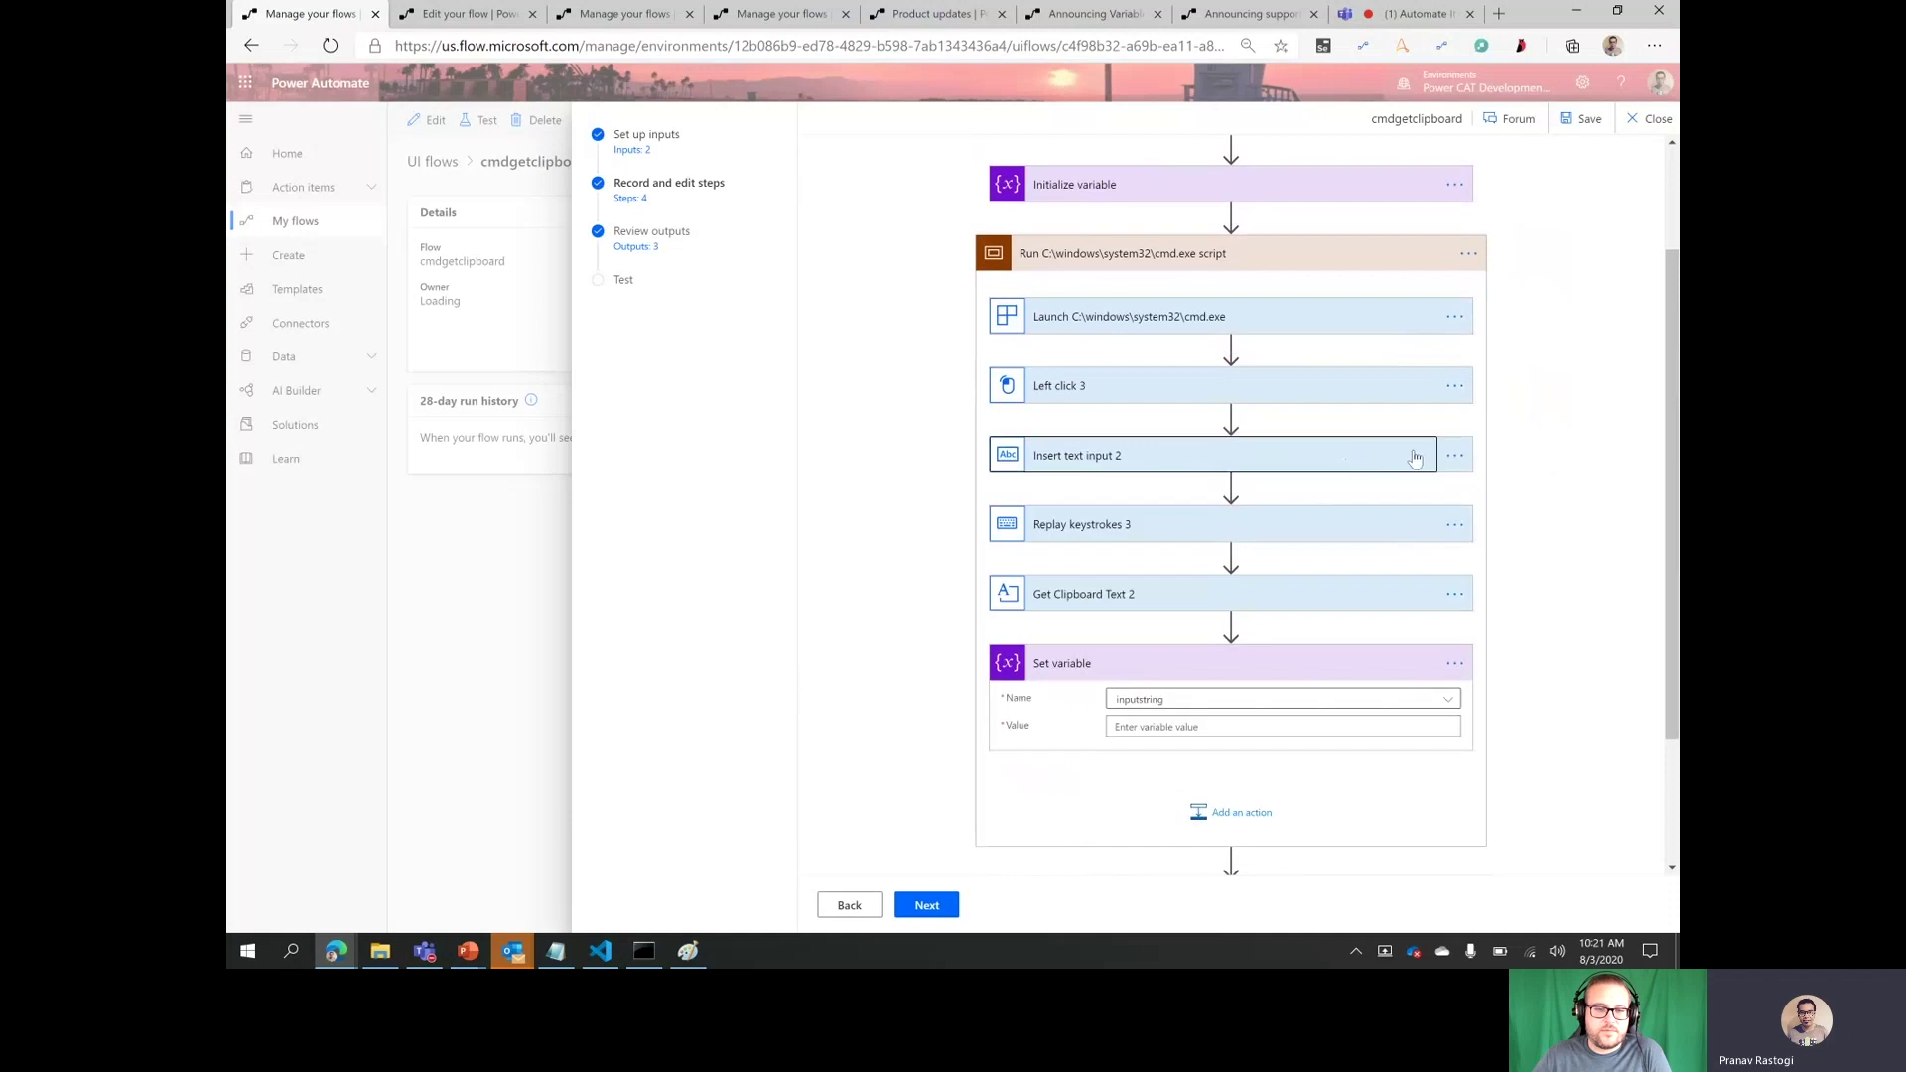
click(1455, 456)
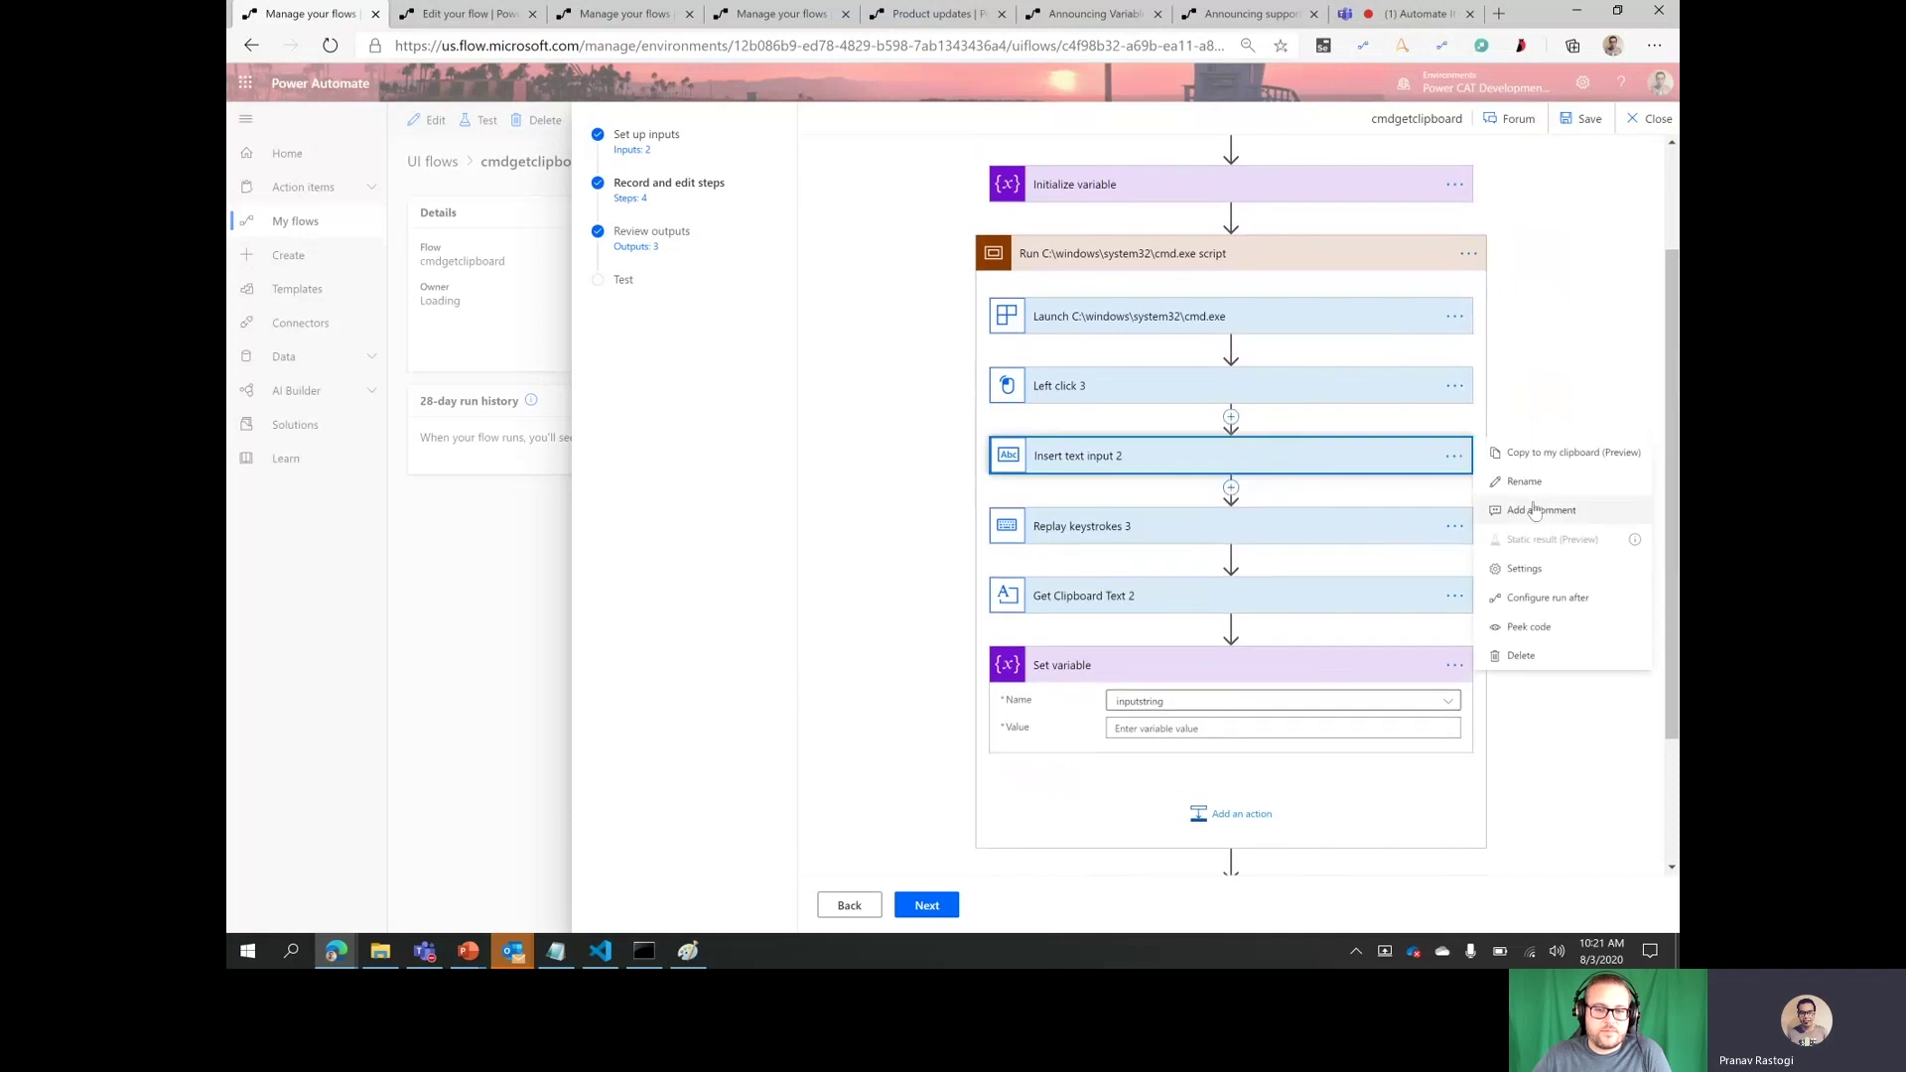
click(1569, 459)
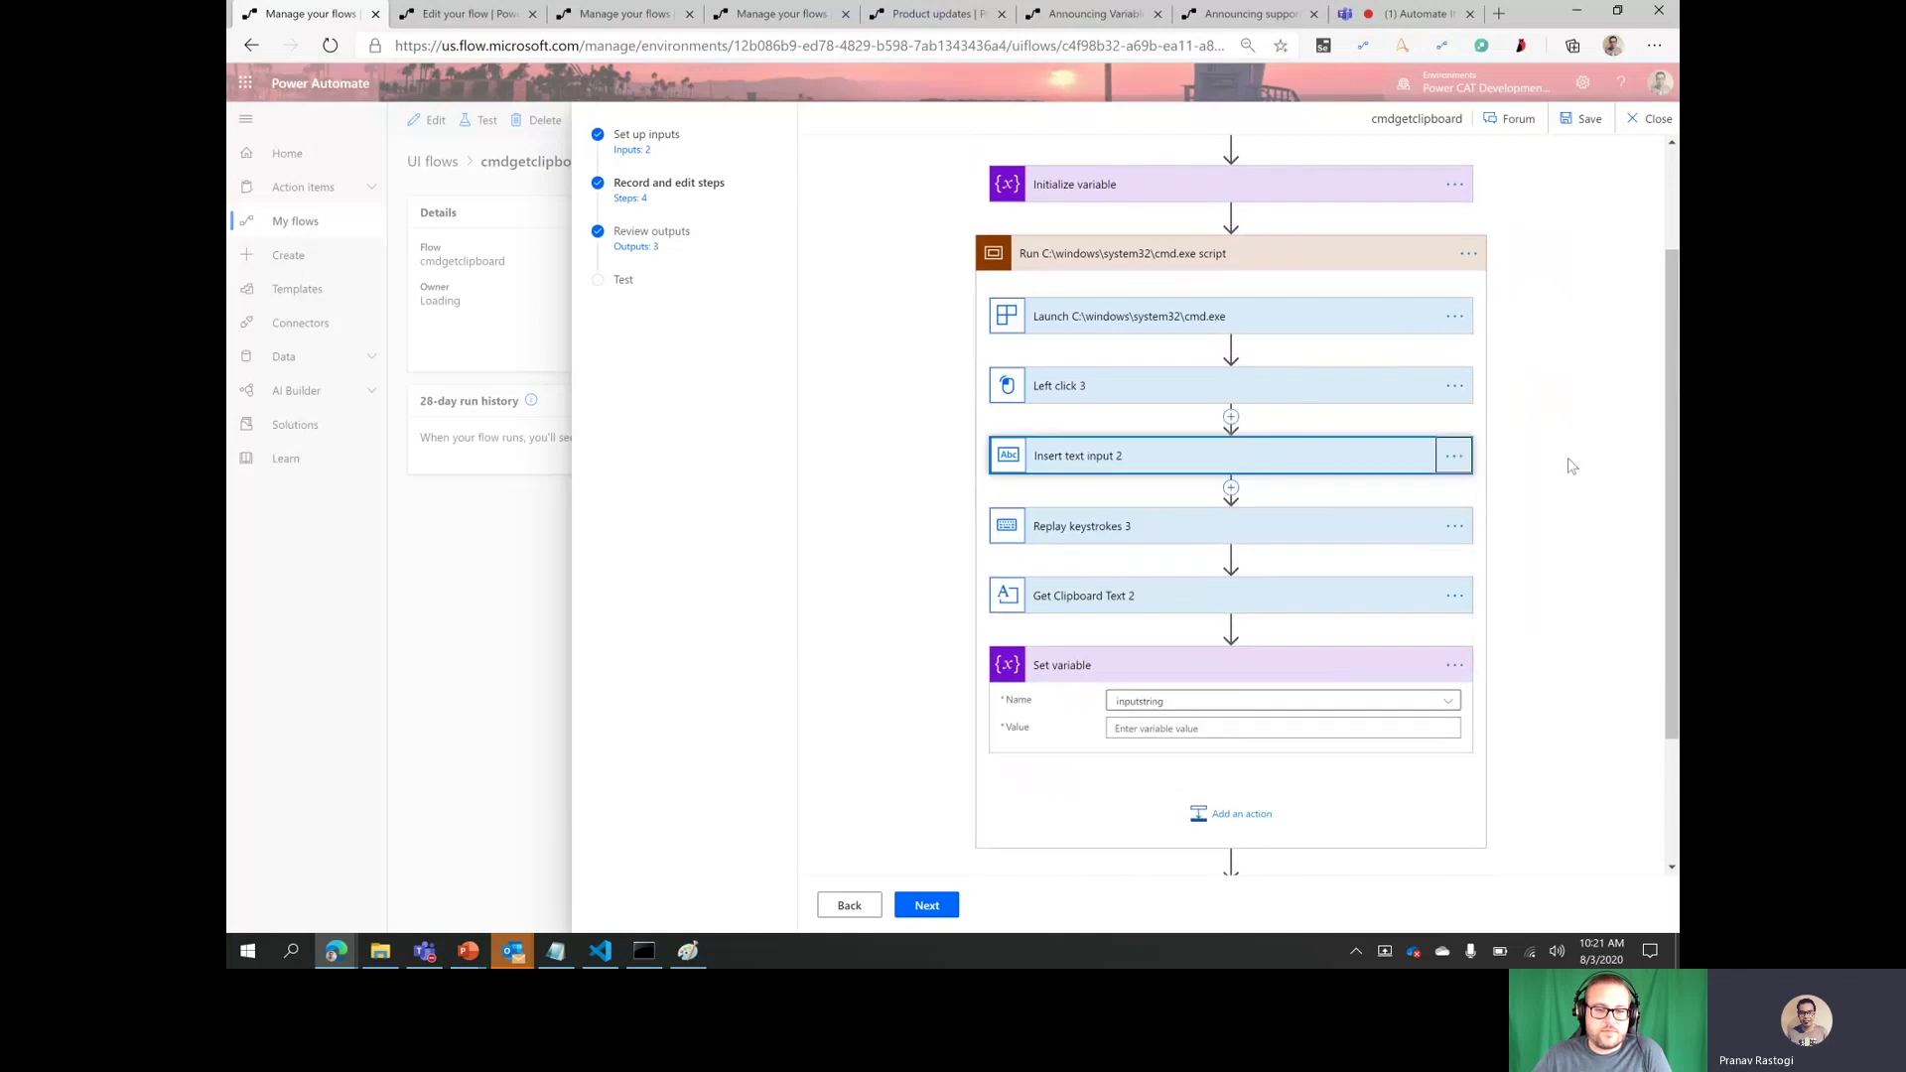
- Insert the copied Insert text input 2 action into the Run Command Prompt script, between Launch Command Prompt and Left click 1
scroll(1216, 340, up, 1)
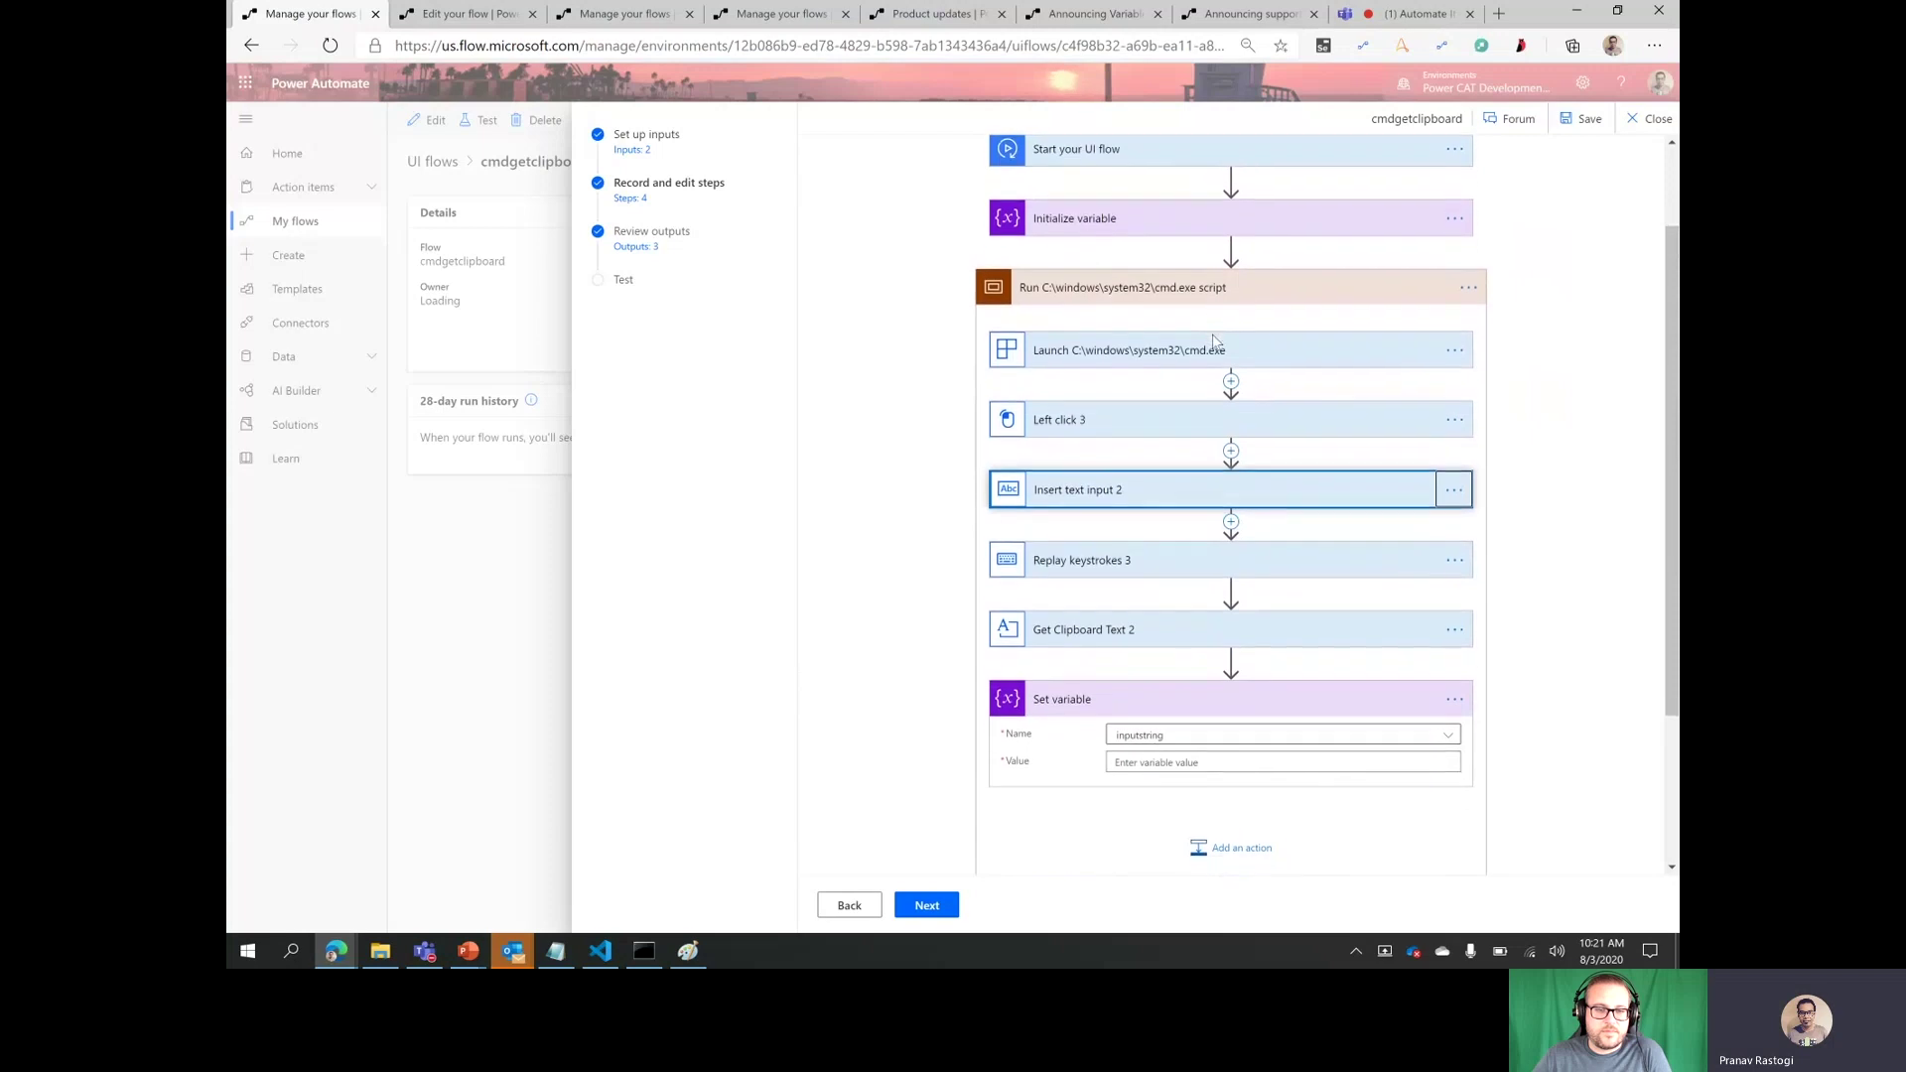
click(1217, 286)
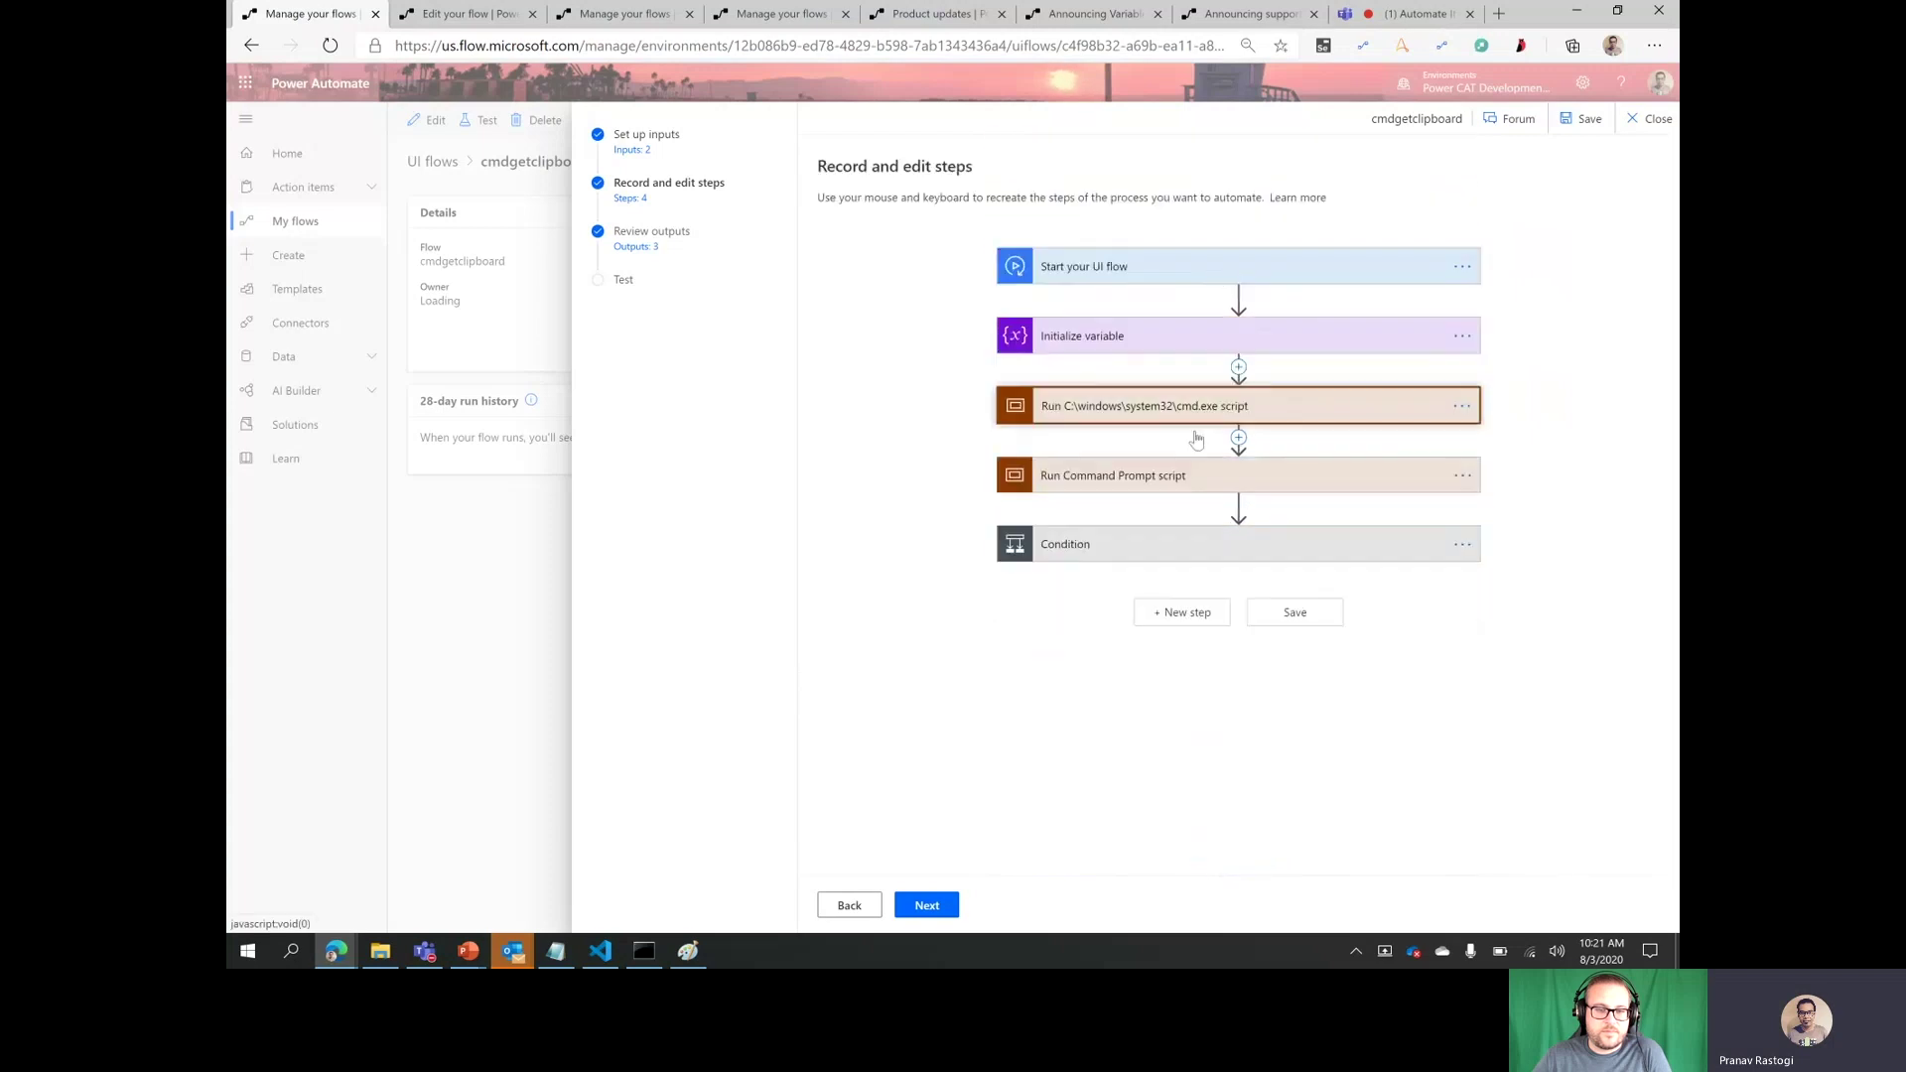
click(1201, 484)
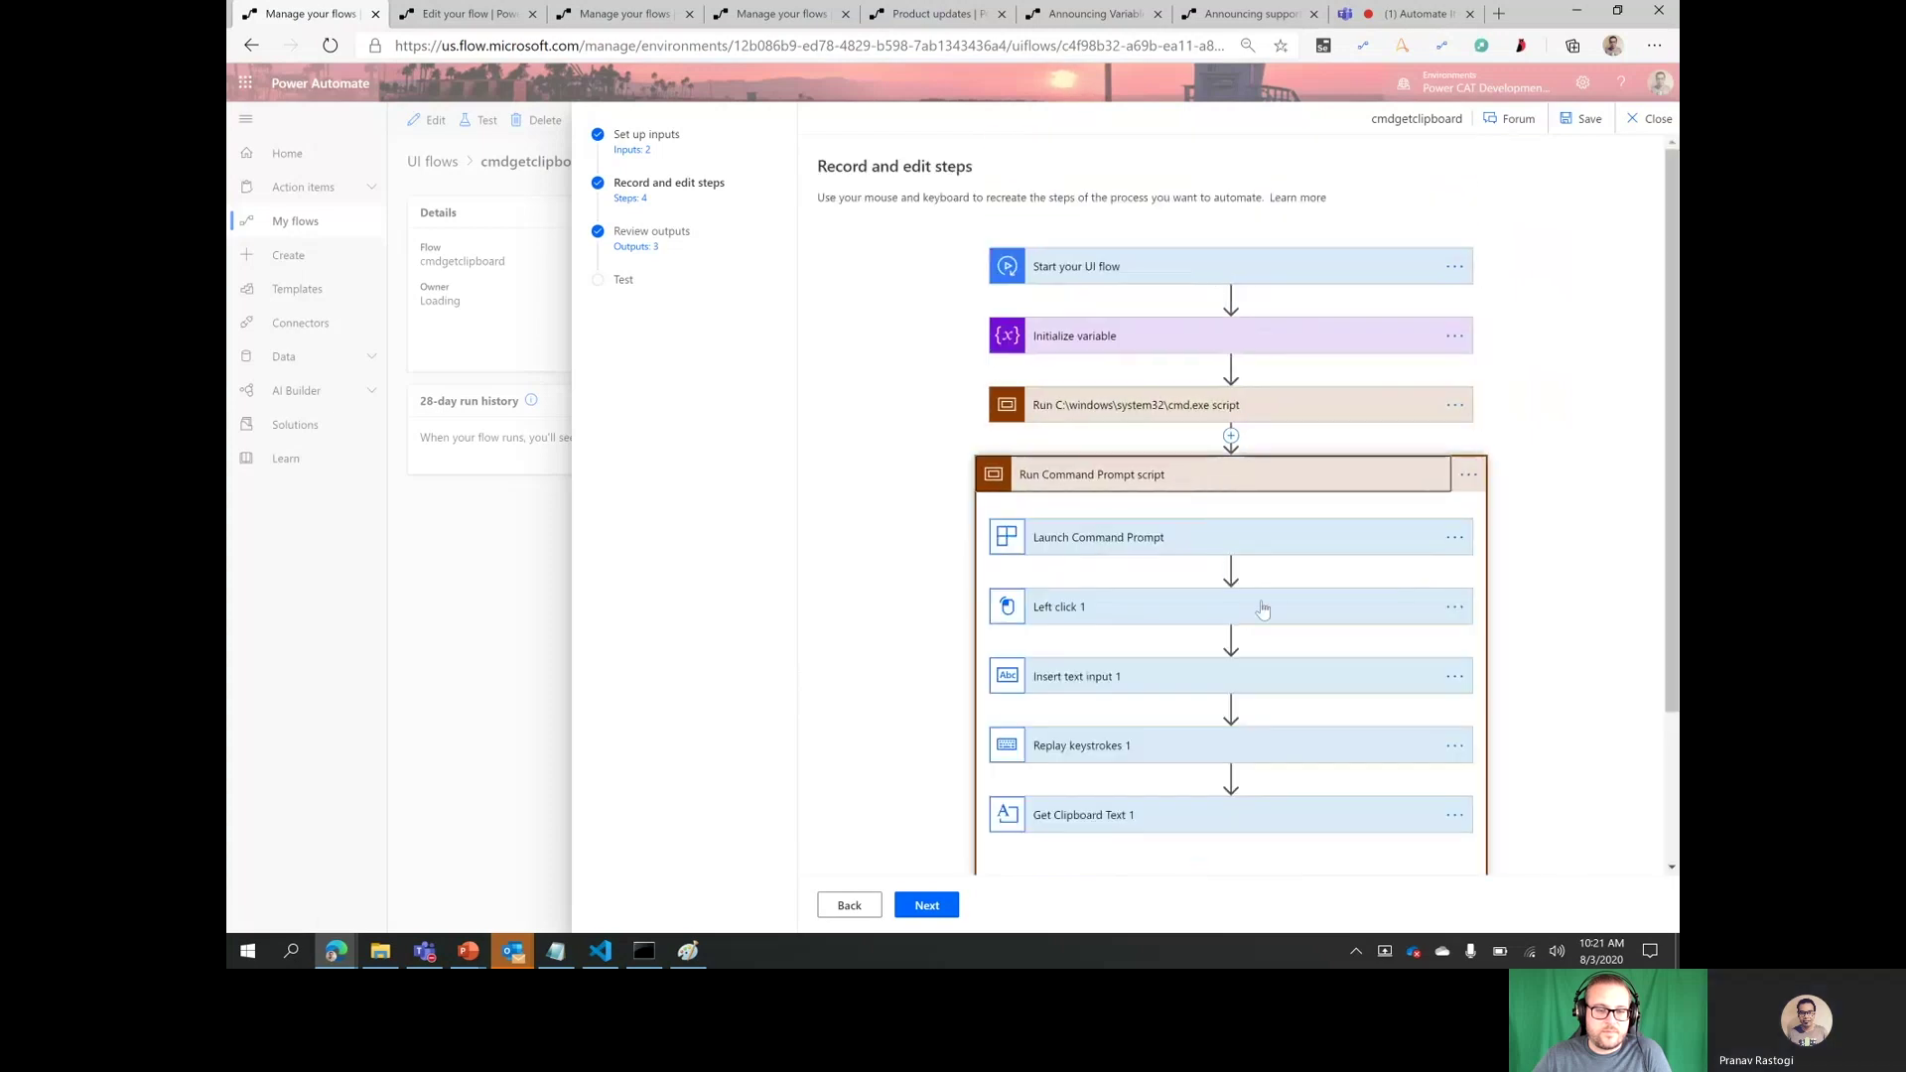
click(1231, 568)
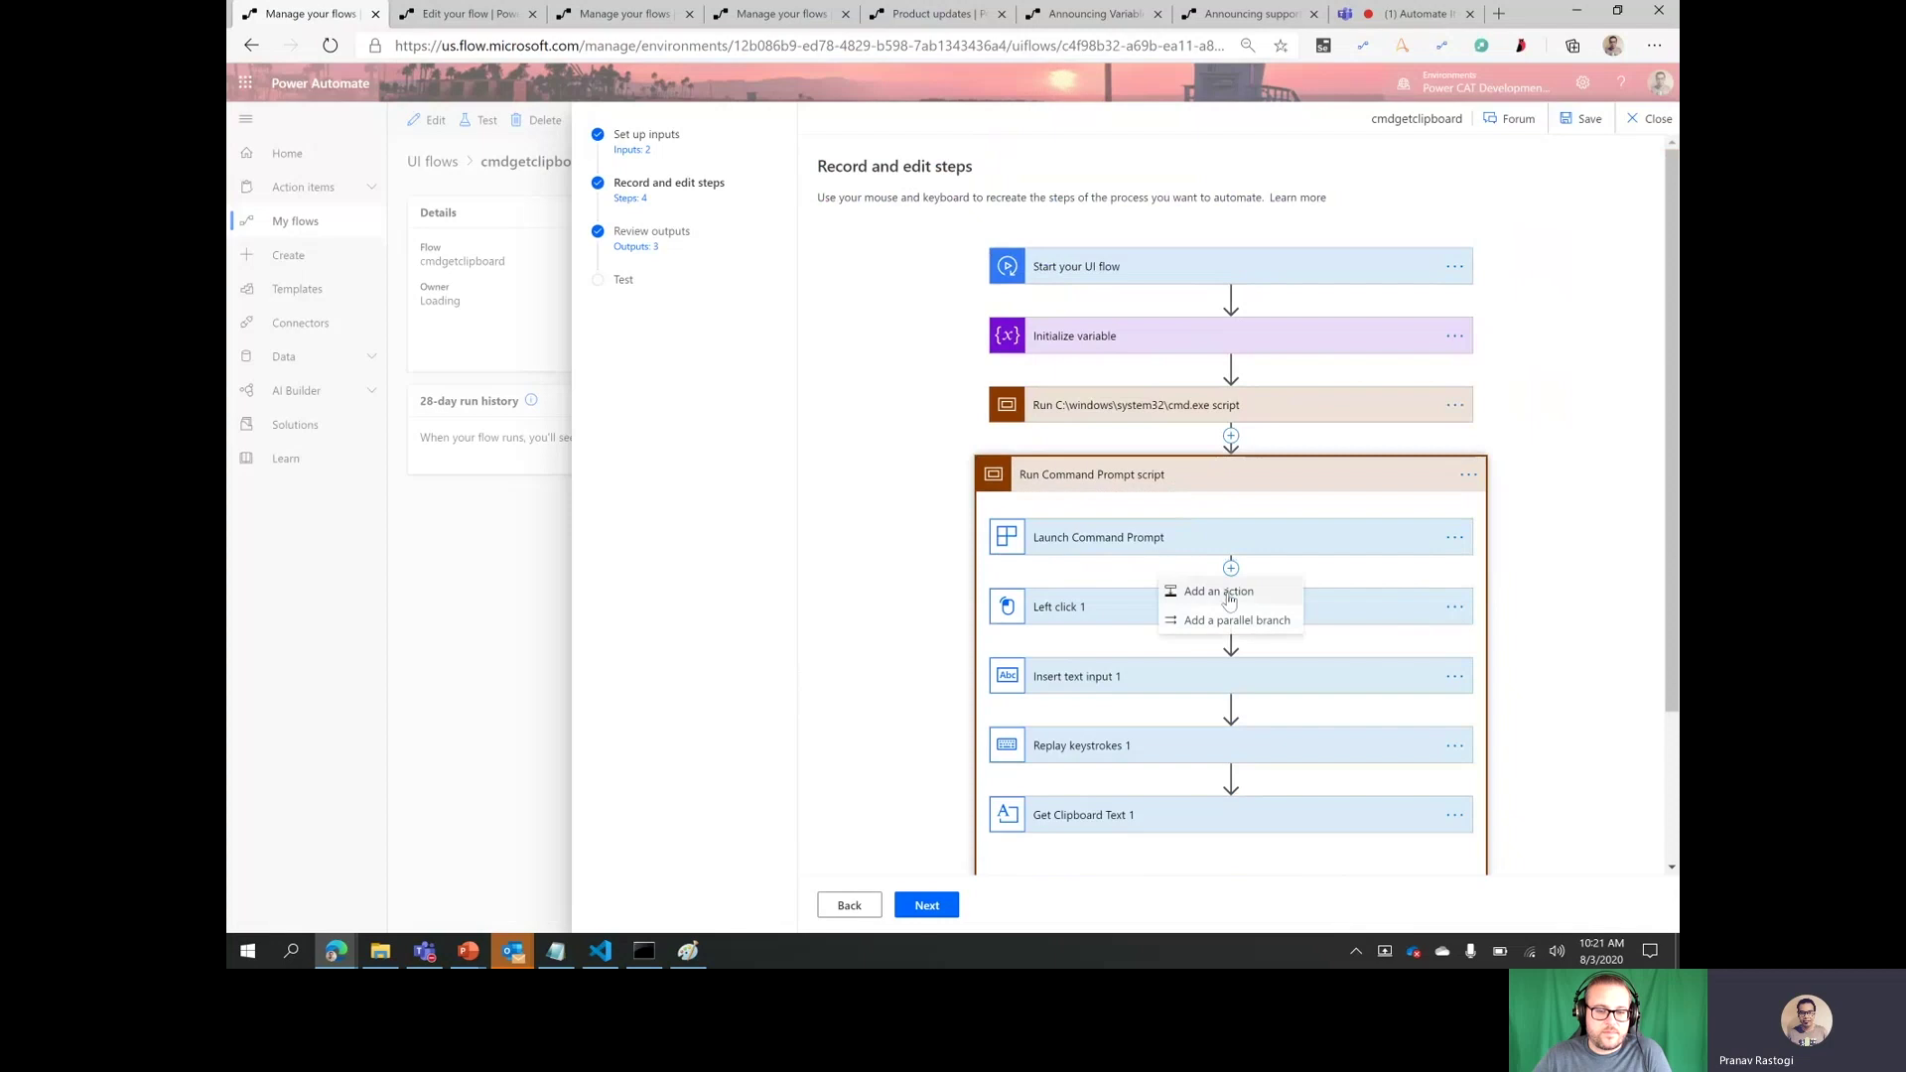
click(1229, 595)
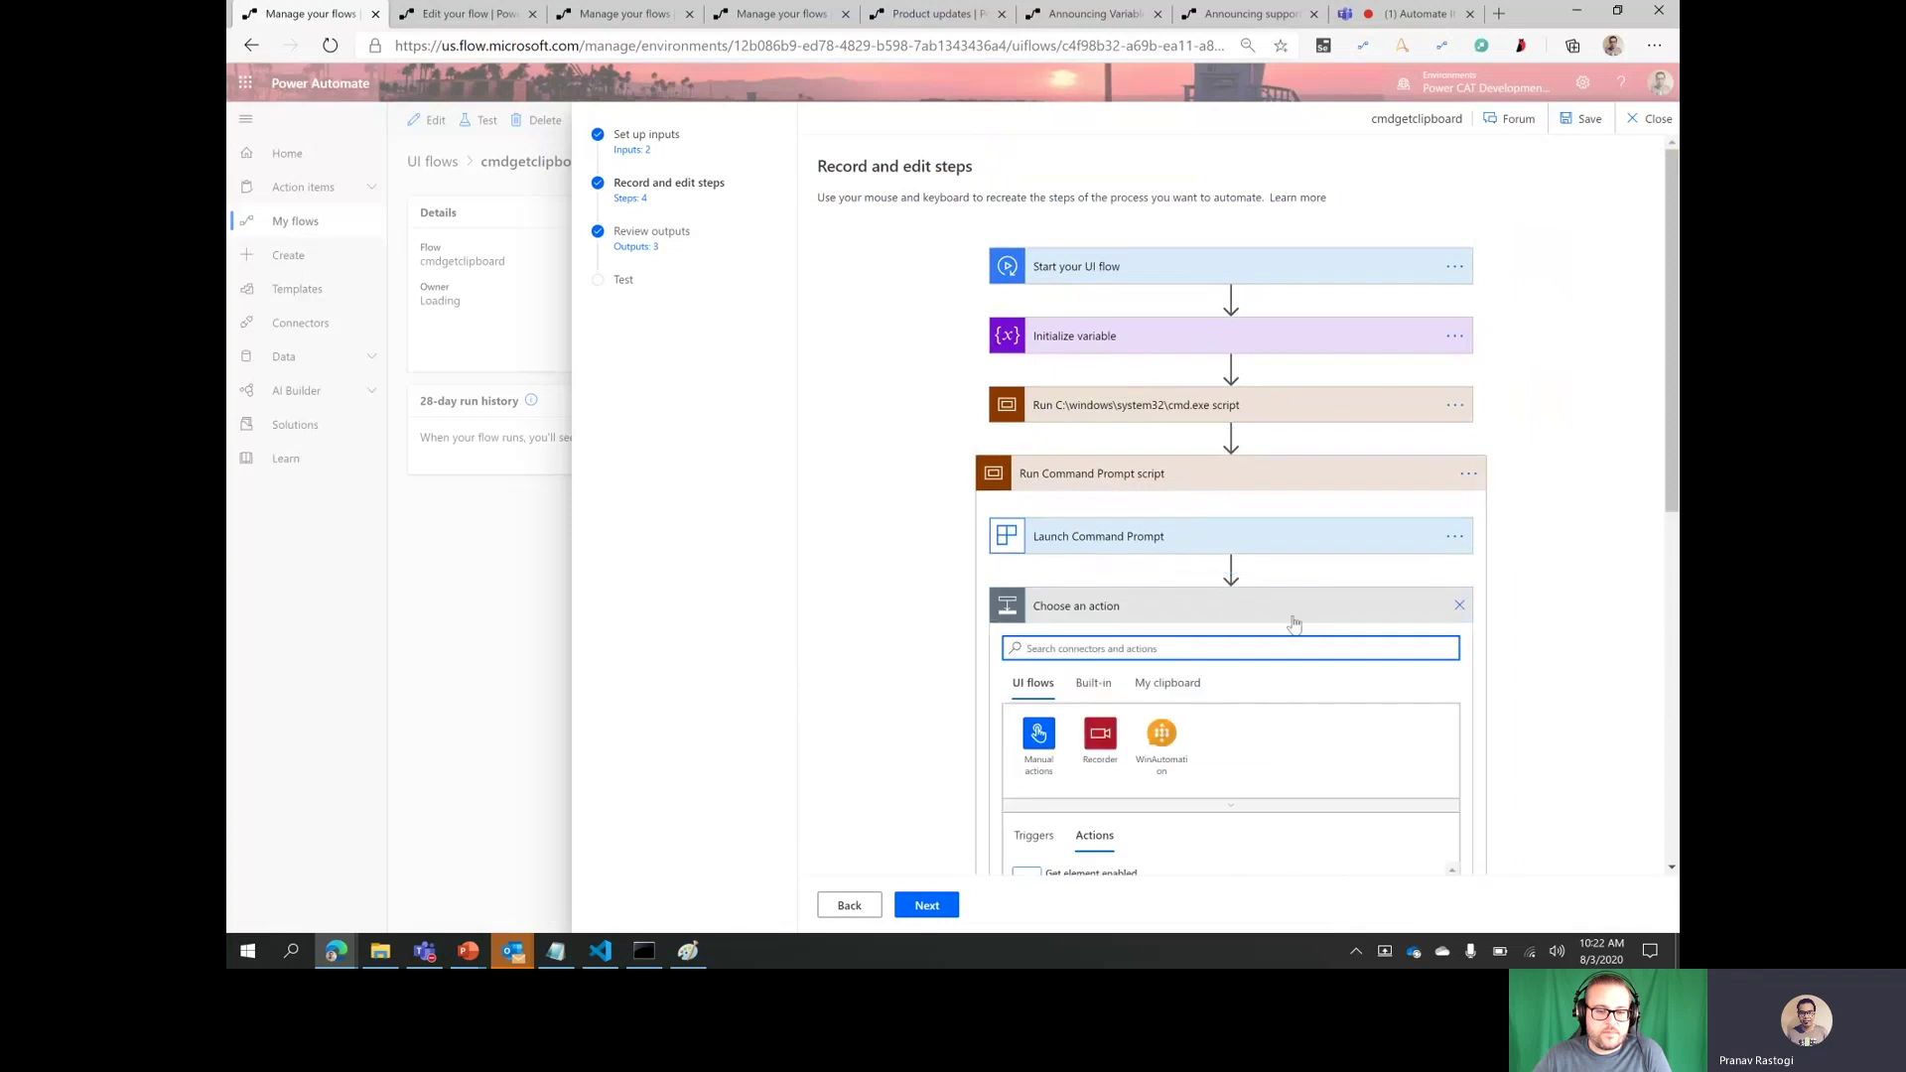
click(1169, 658)
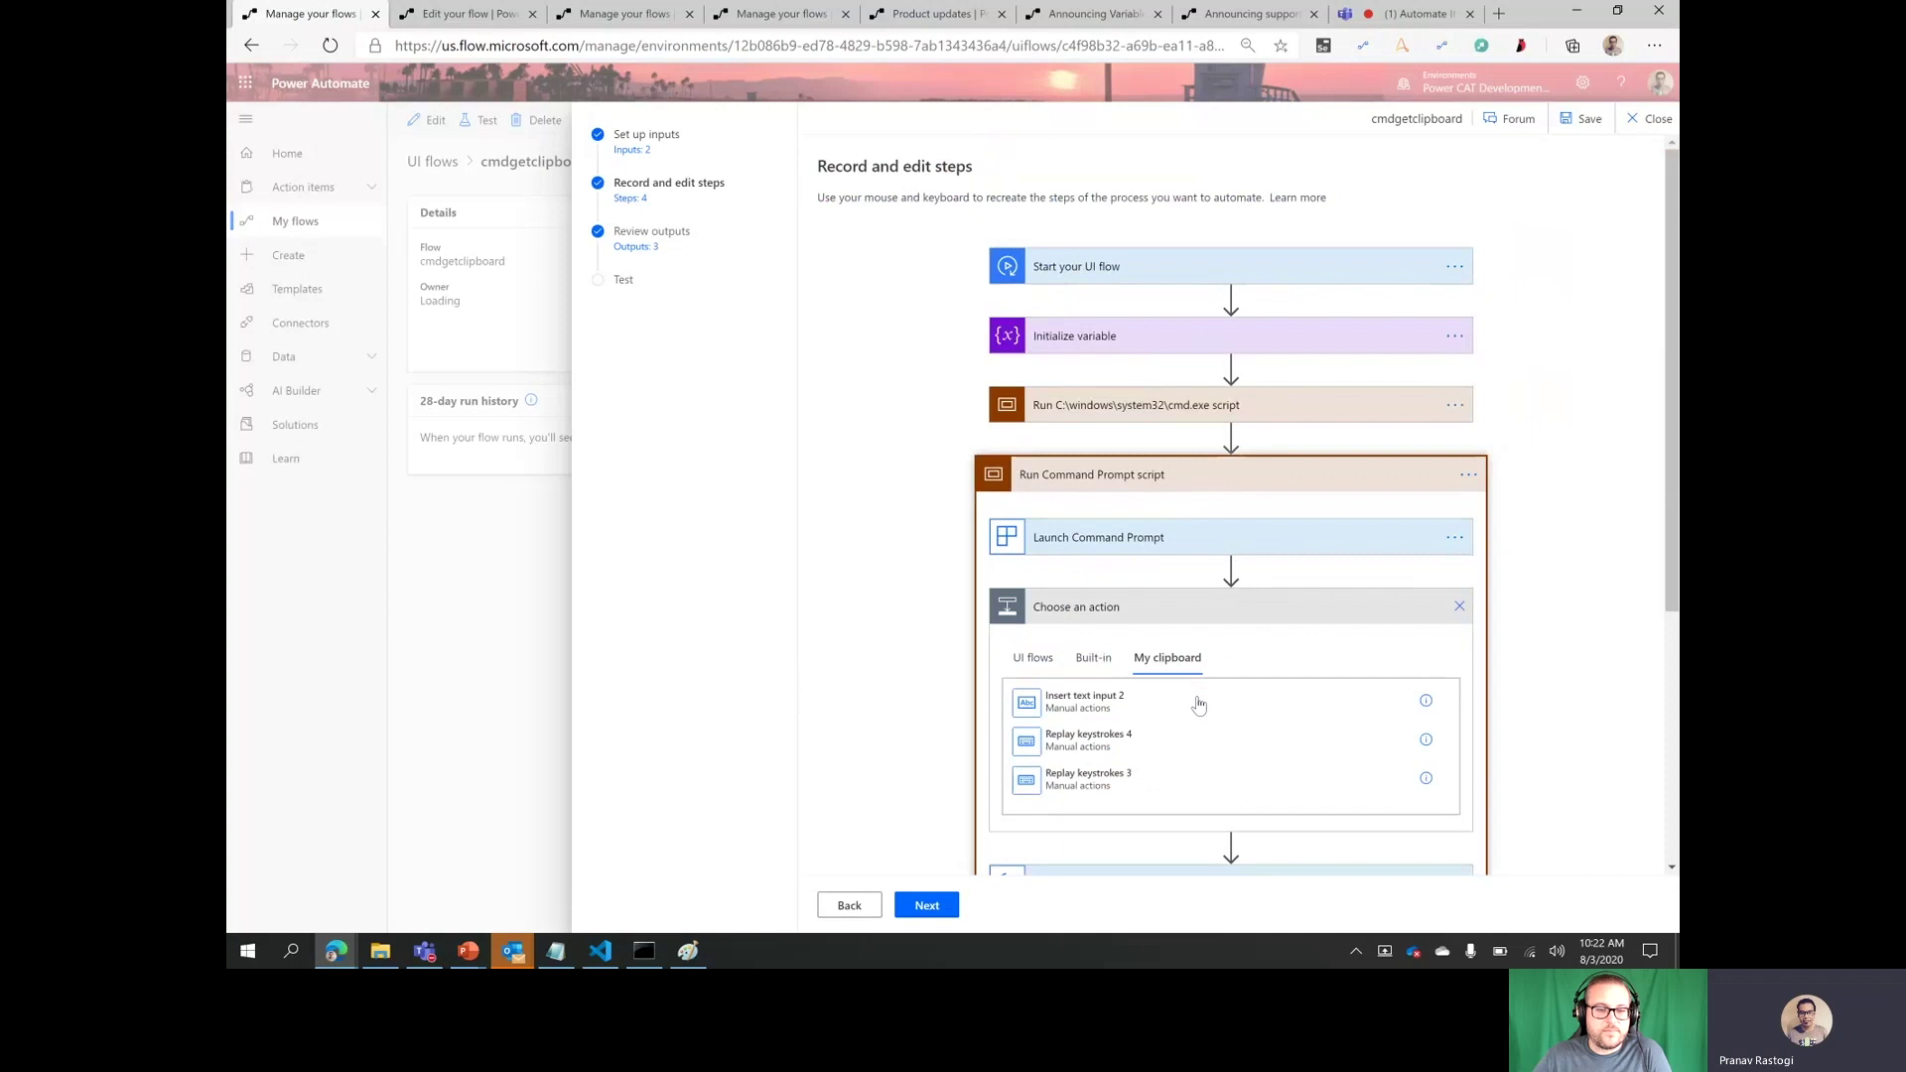
click(1199, 704)
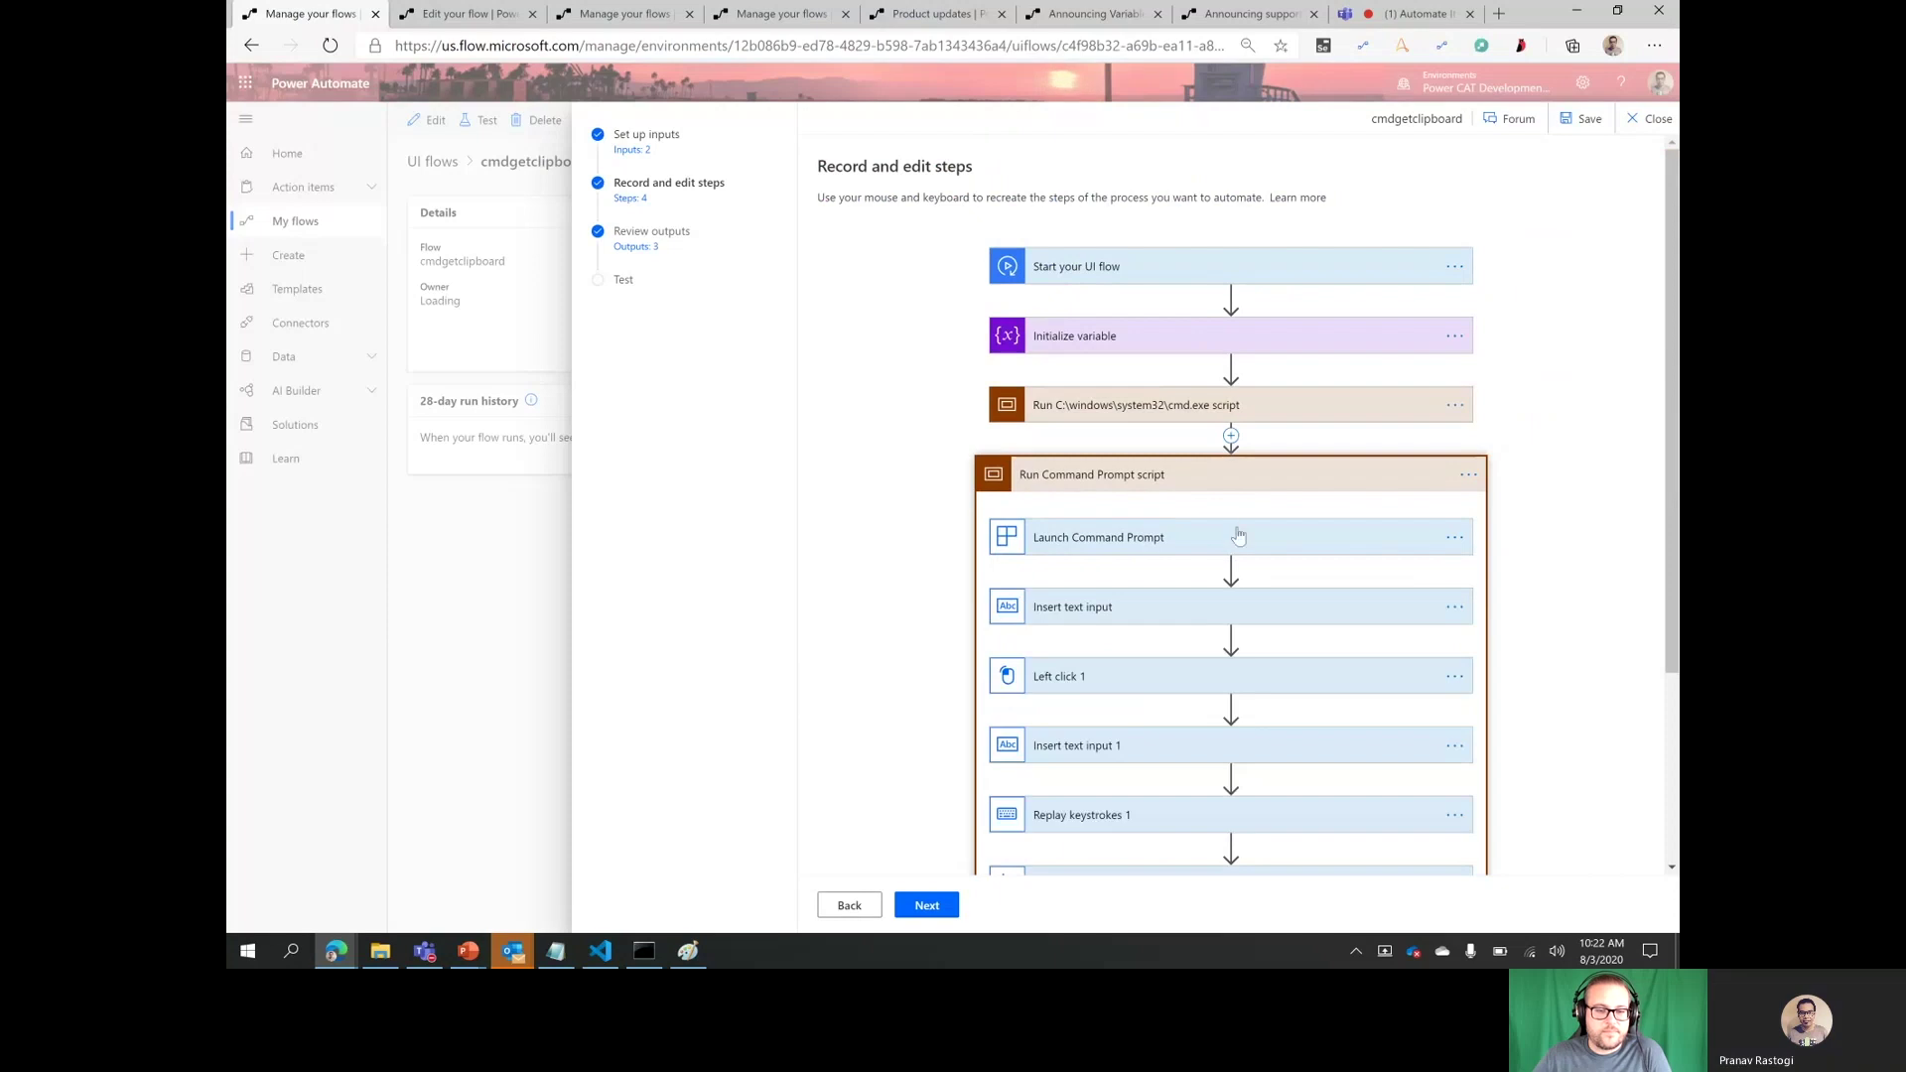
- Copy the whole Run C:\windows\system32\cmd.exe script and insert the copy between Initialize variable and the original script
click(1454, 406)
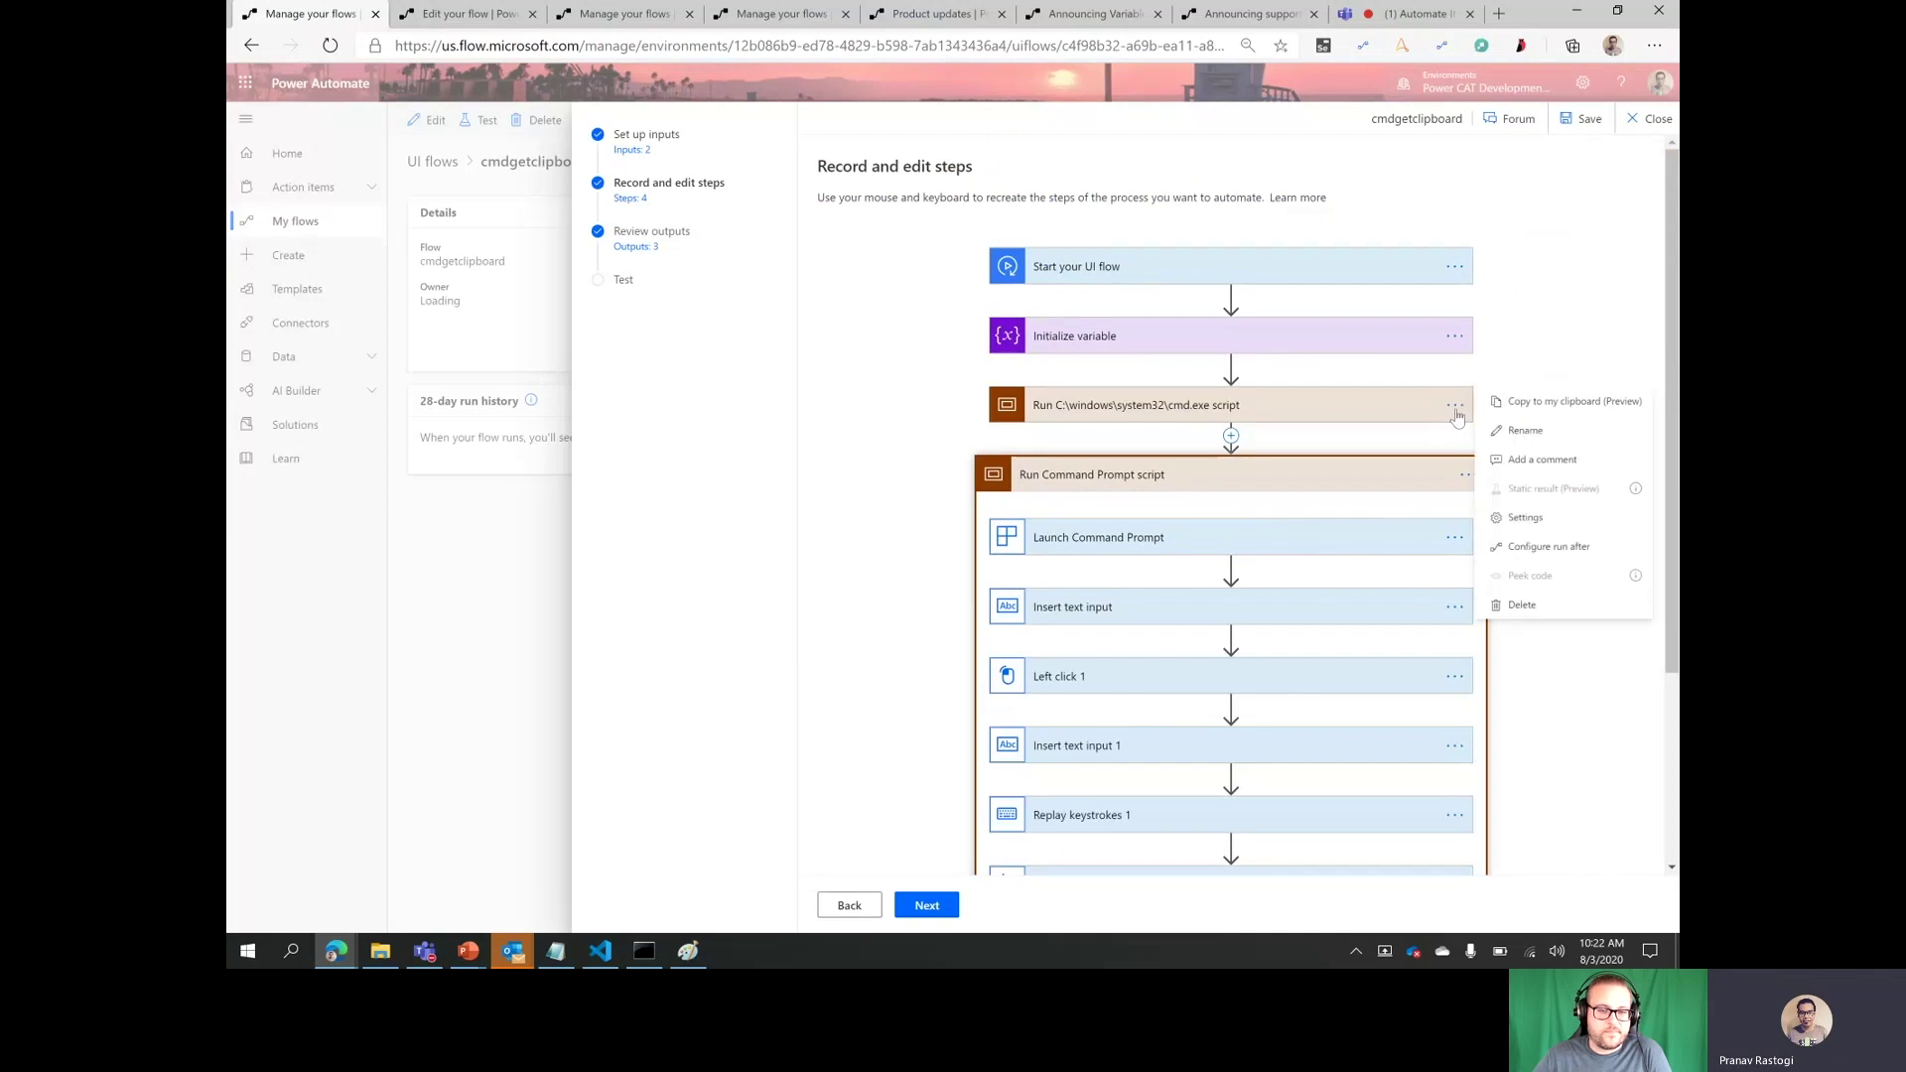
click(1530, 402)
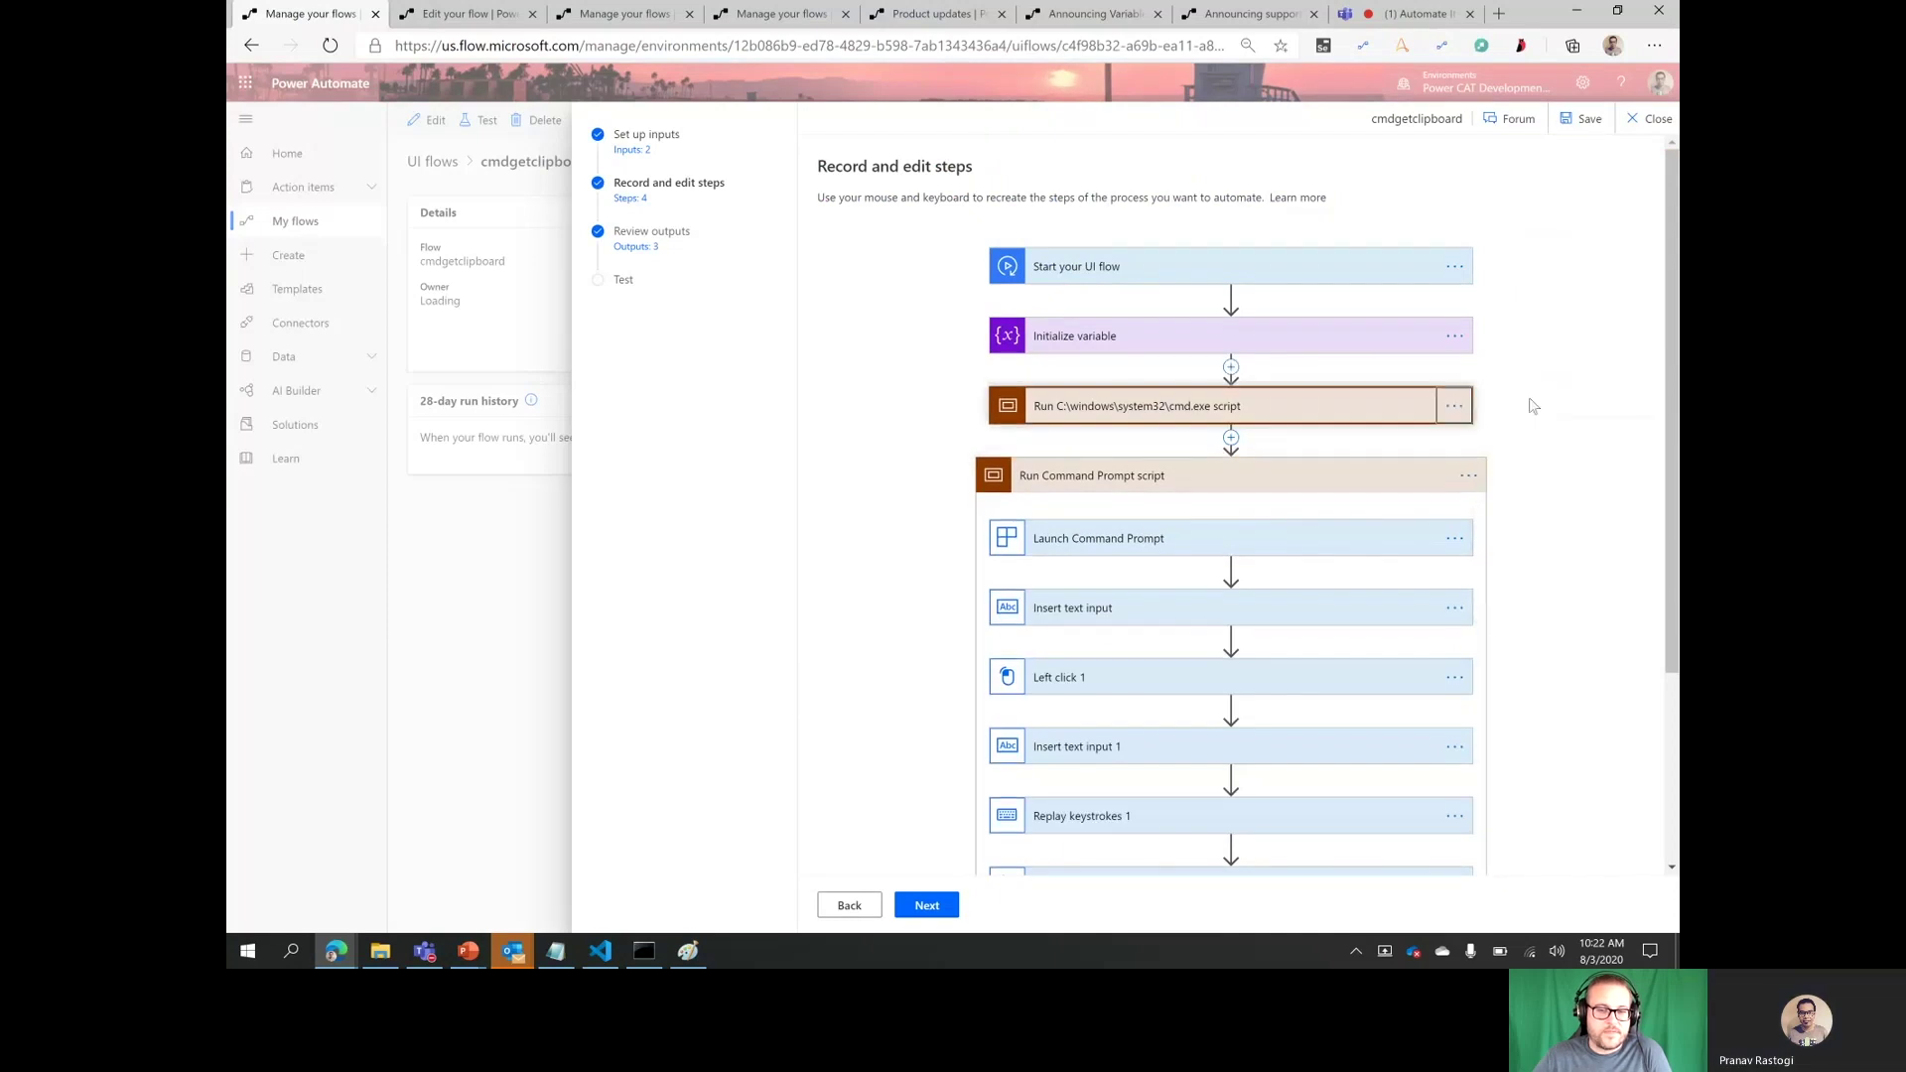
click(1232, 372)
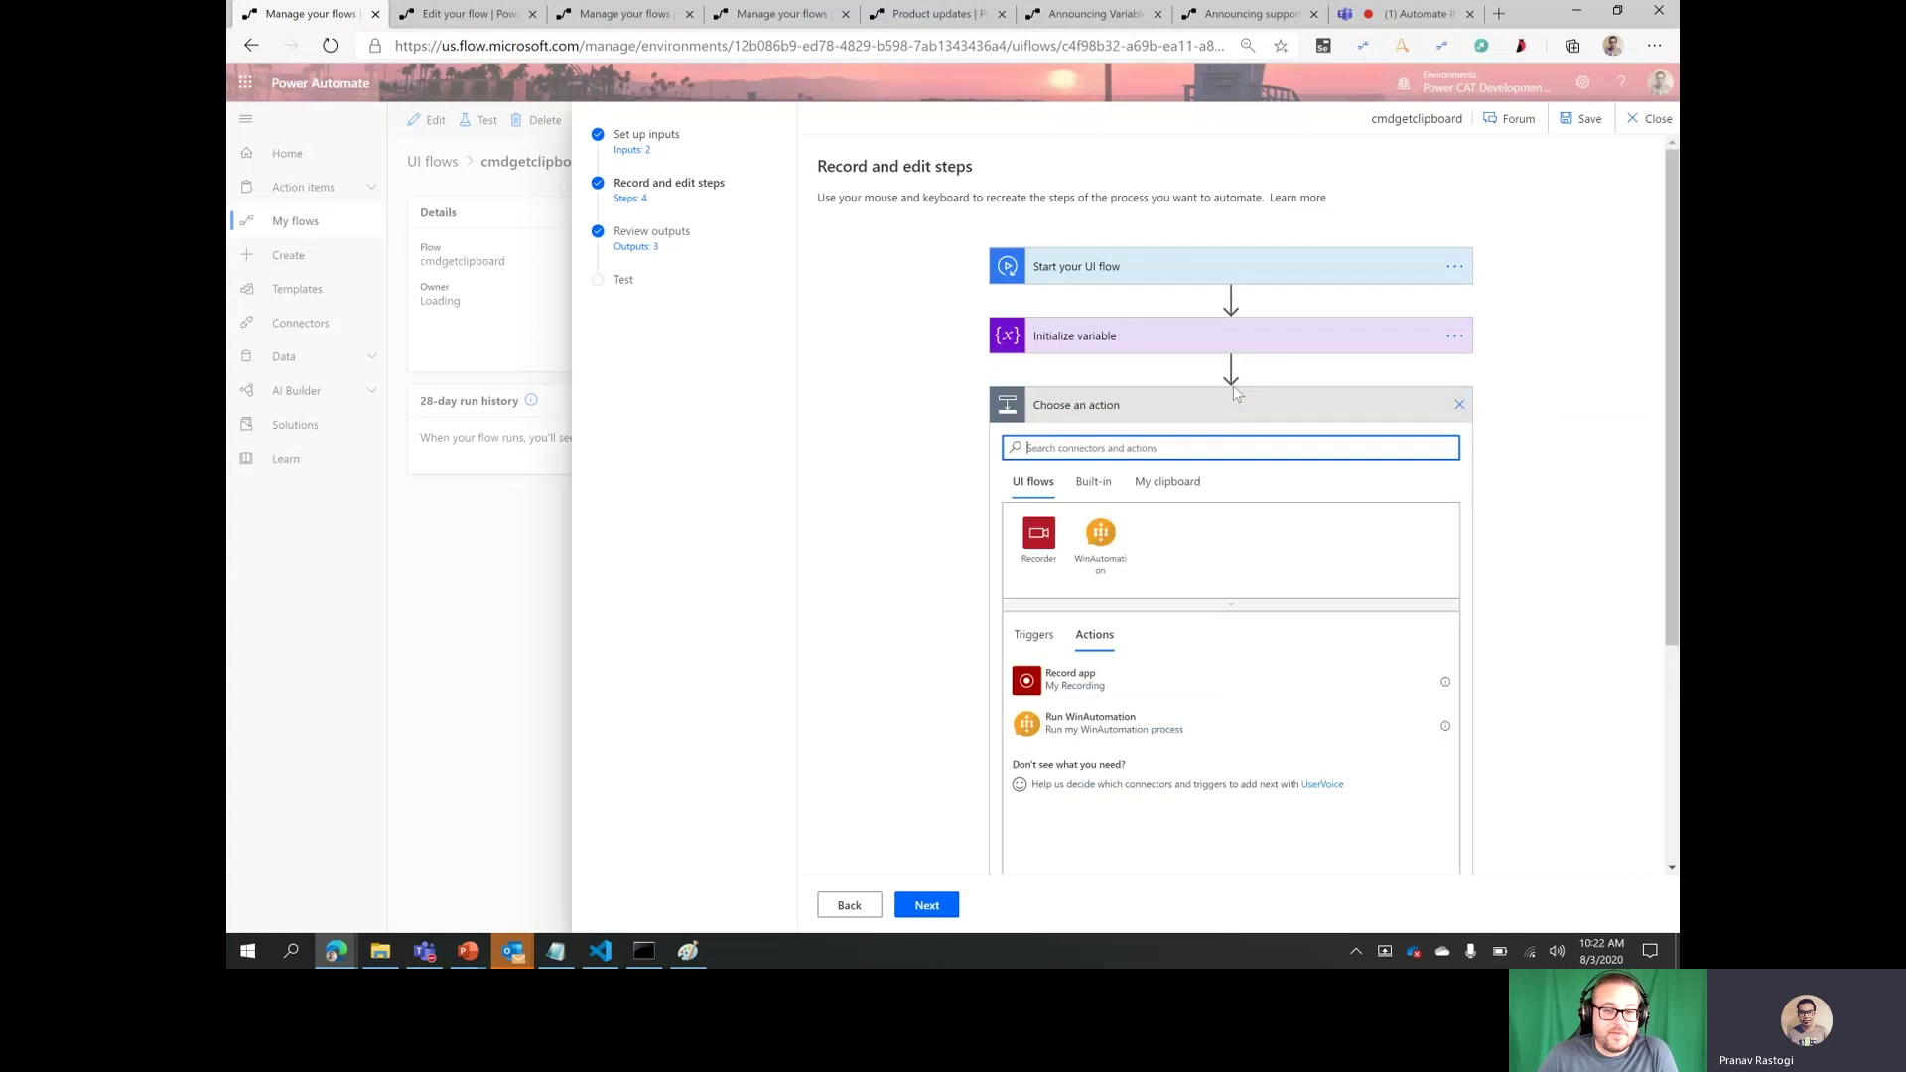
click(1172, 456)
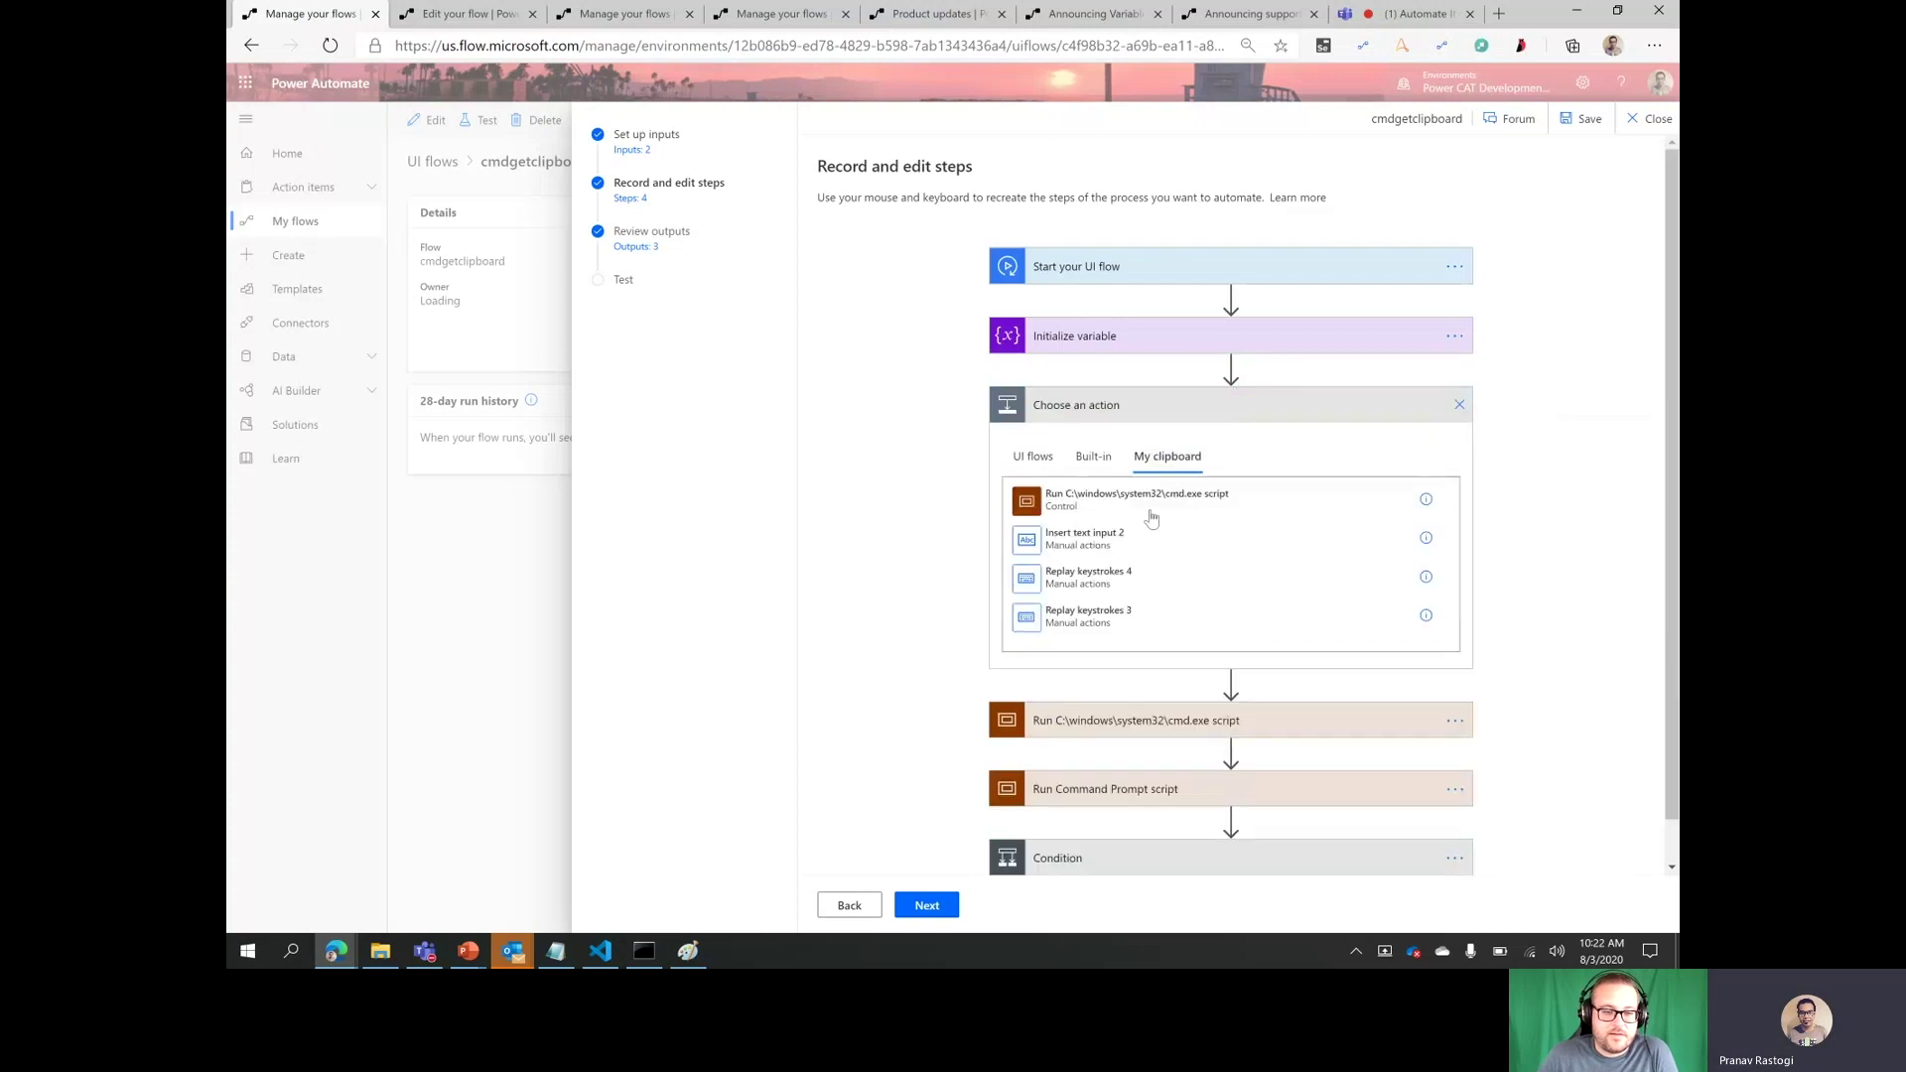
click(1152, 517)
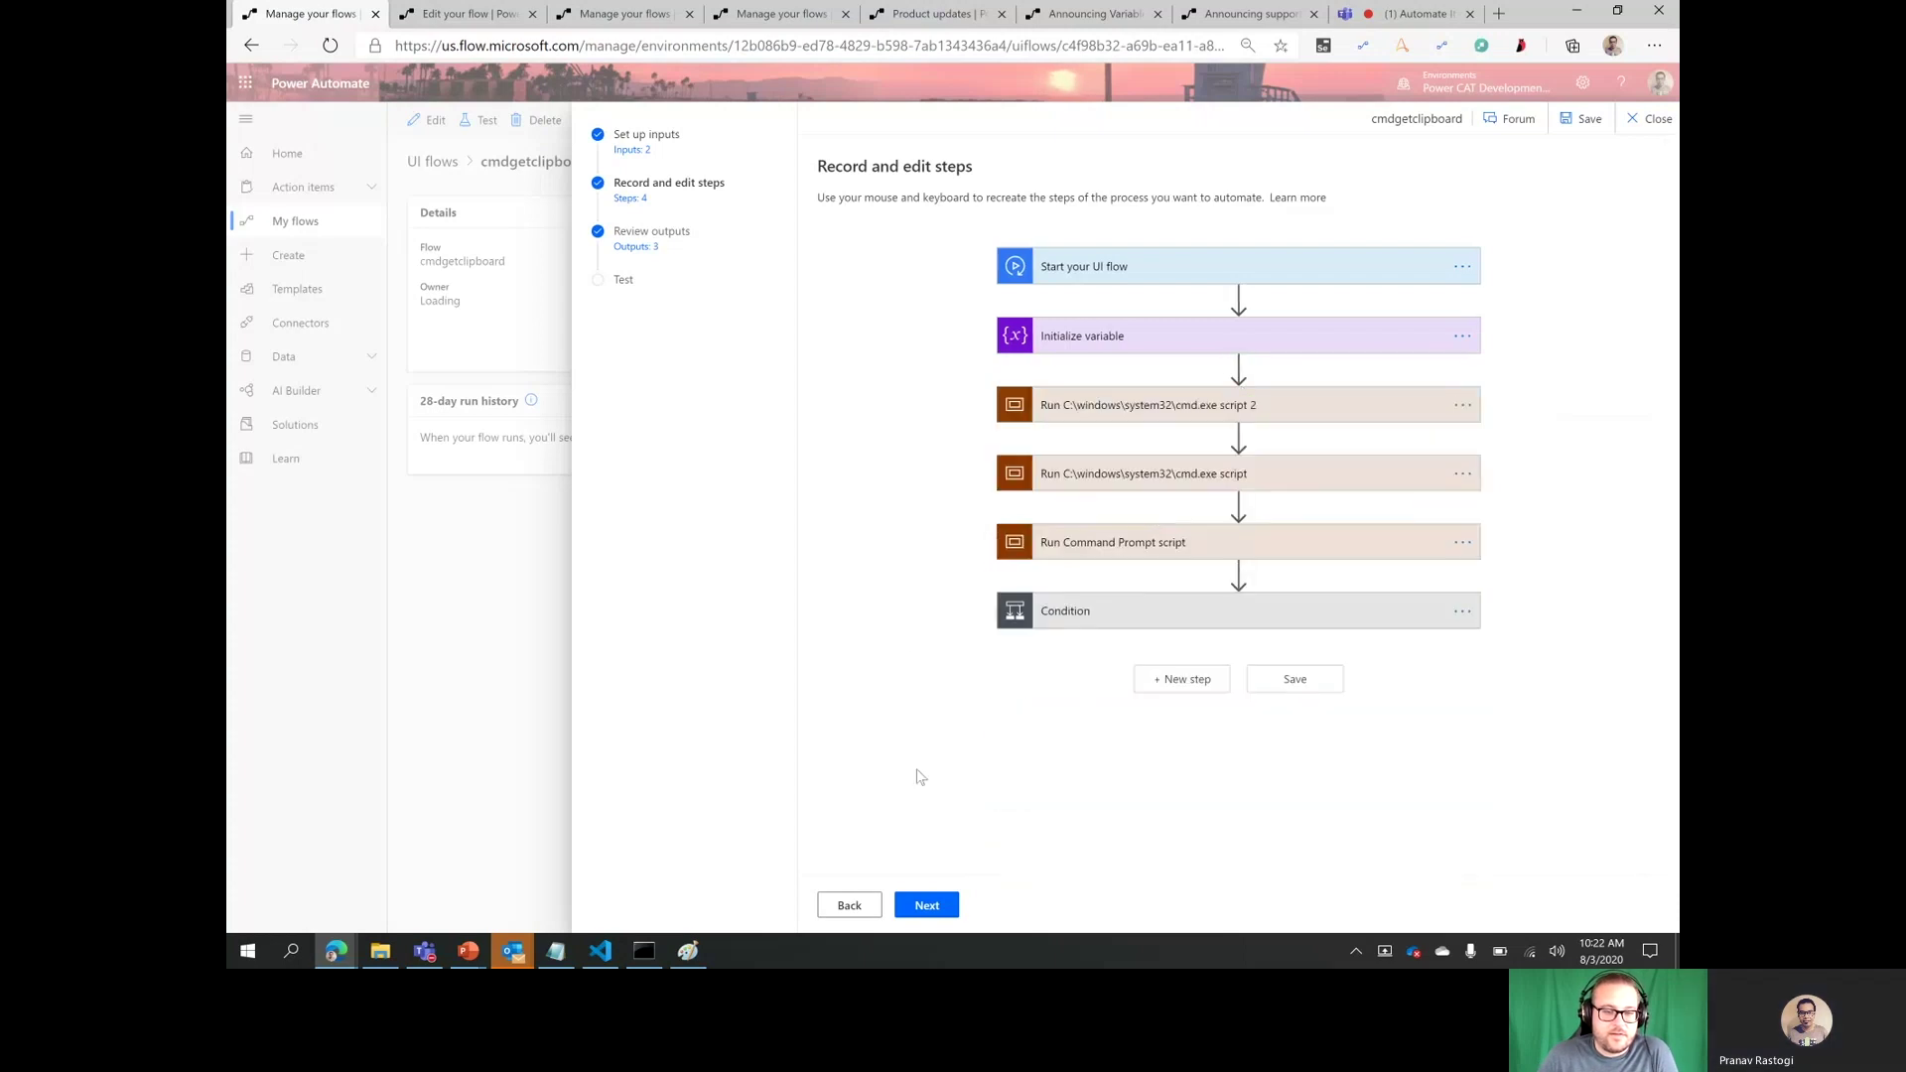
- Review the actions inside the pasted Run C:\windows\system32\cmd.exe script 2 and collapse it again
click(1290, 415)
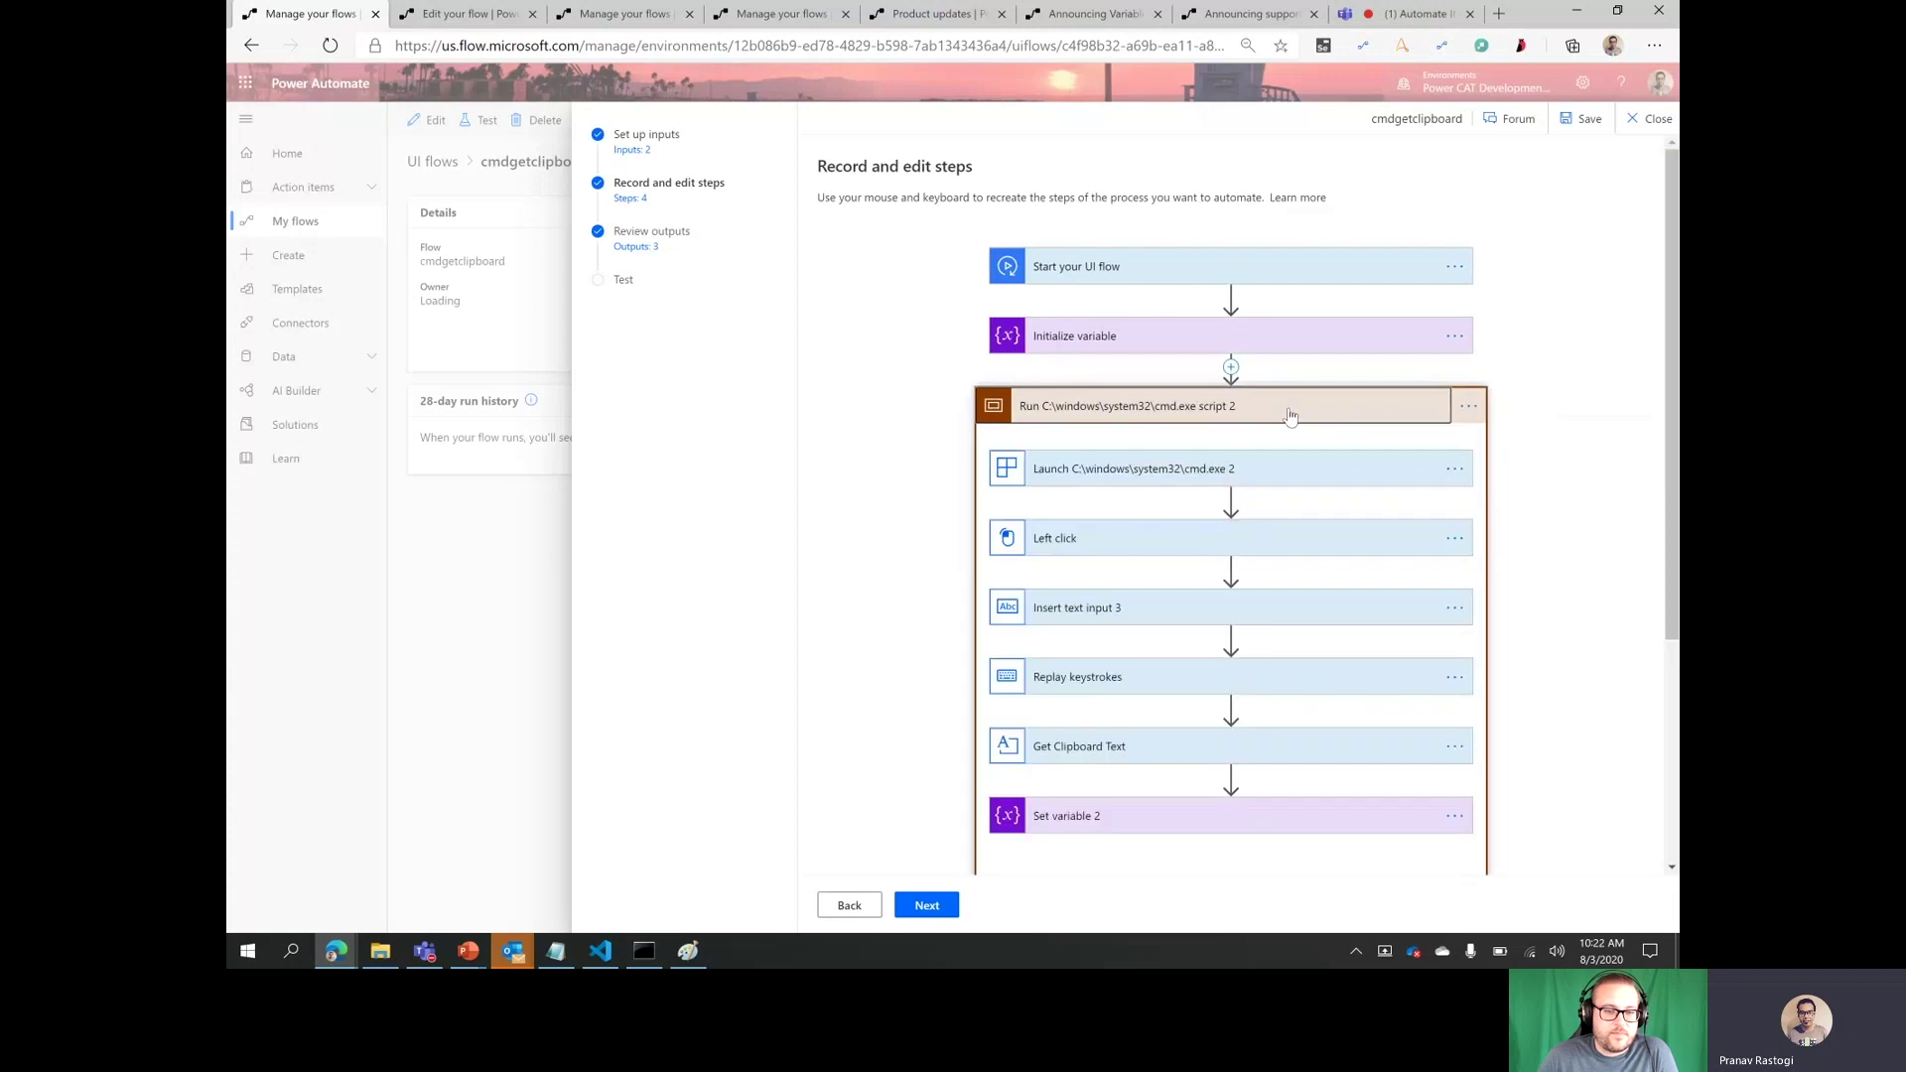
click(1291, 415)
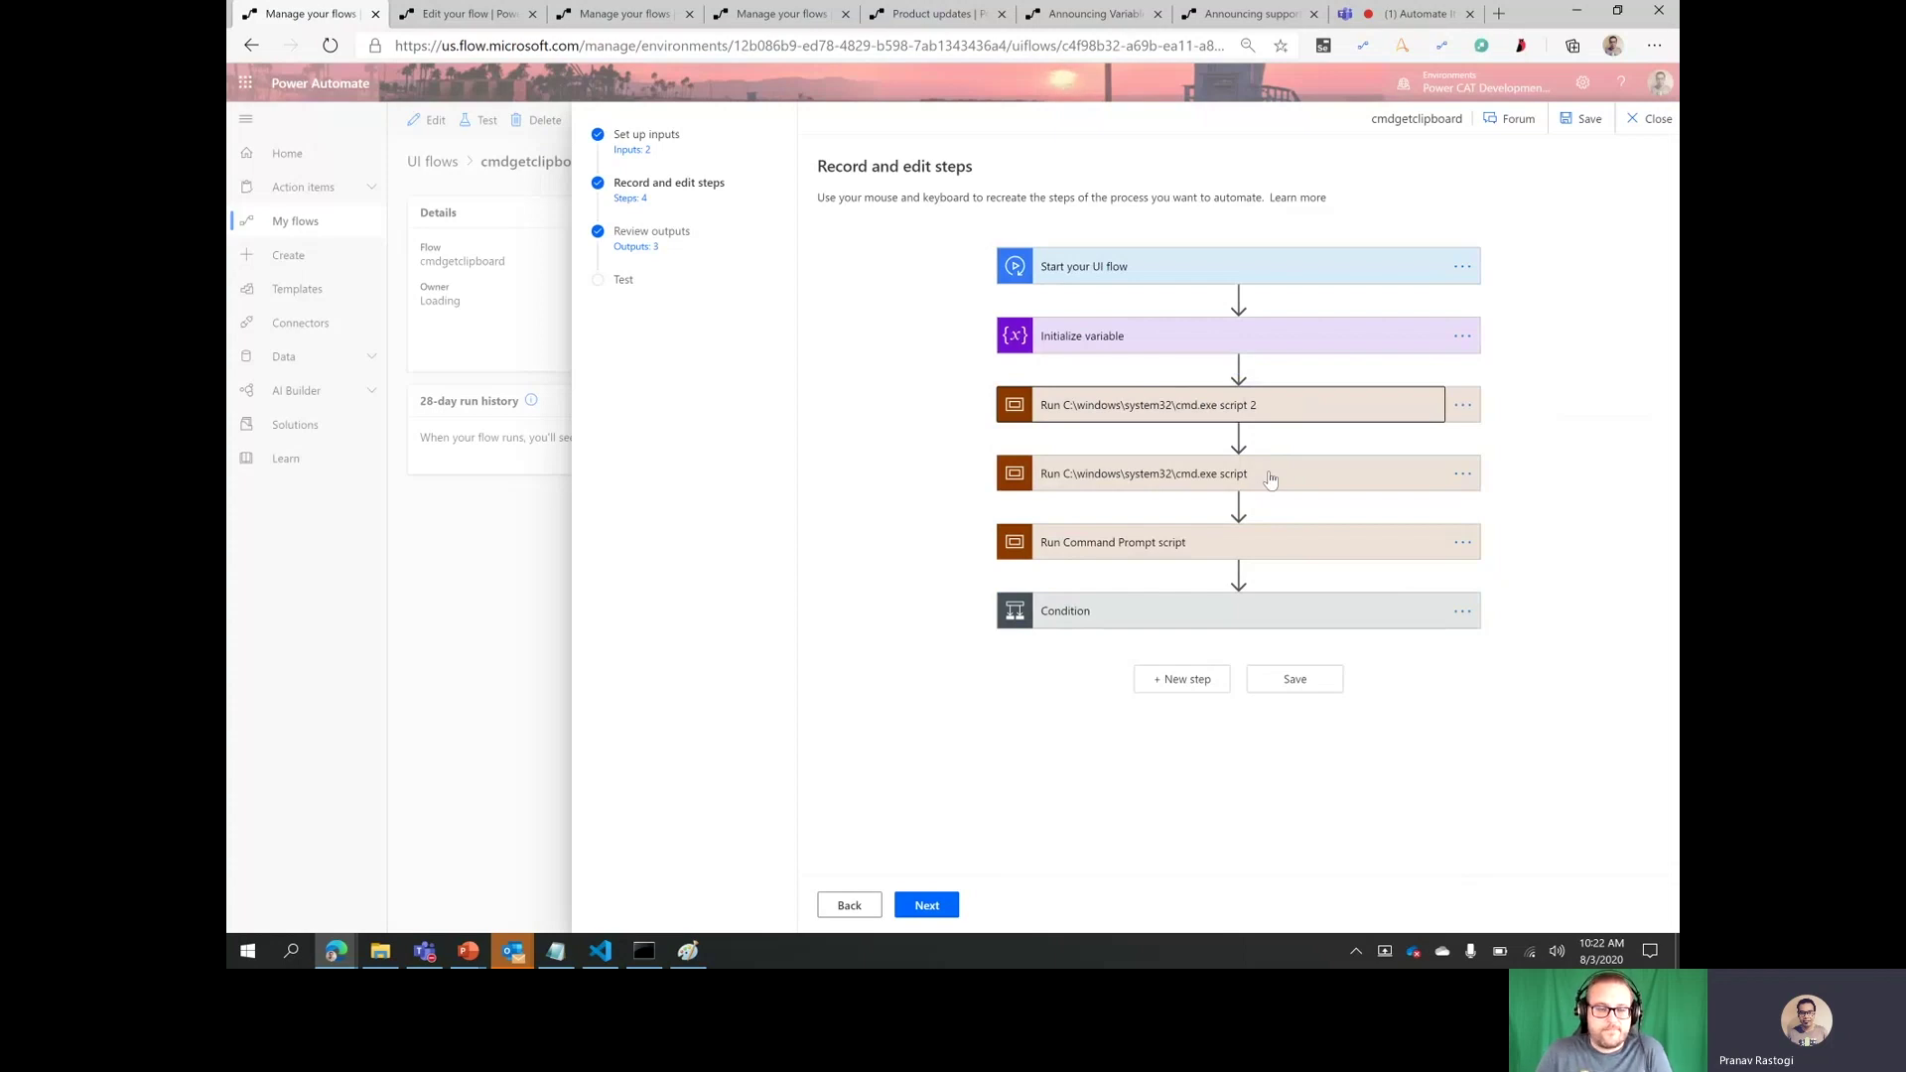
click(1463, 405)
click(1540, 678)
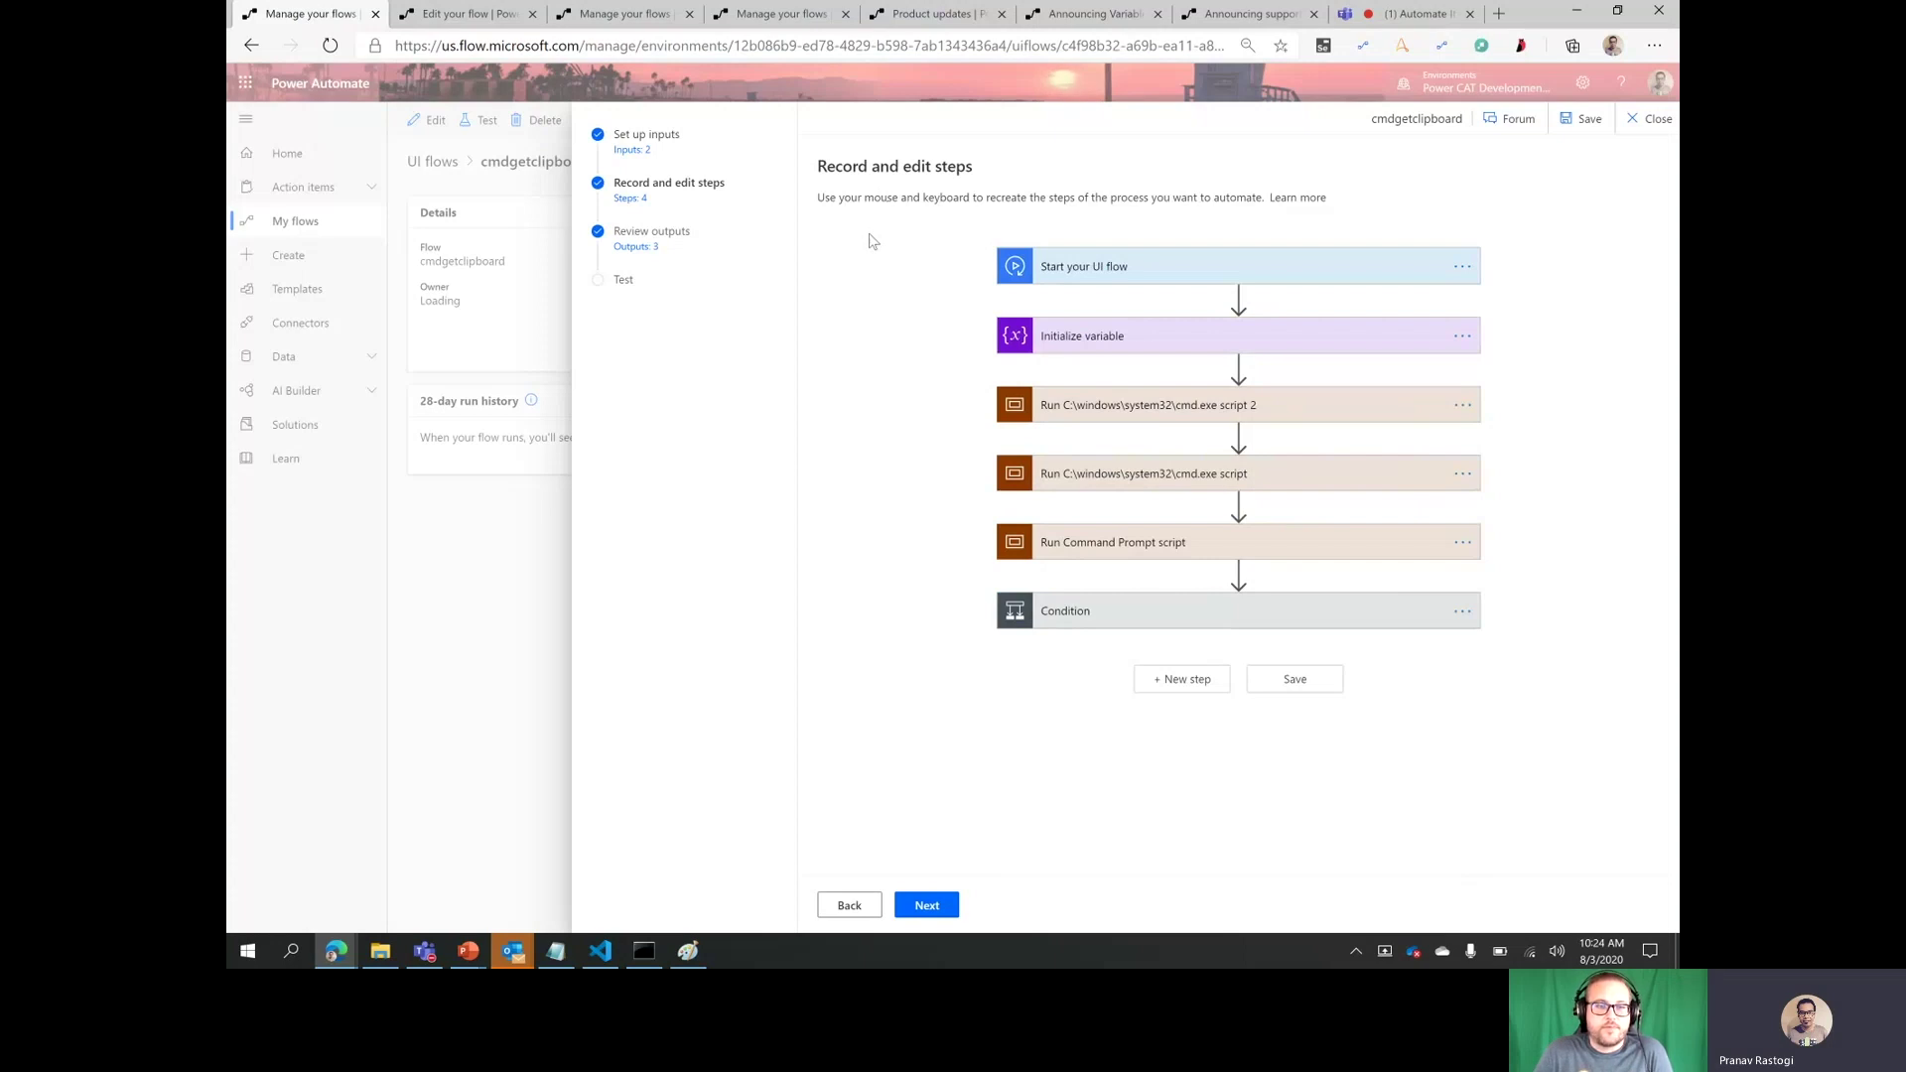
- Open the sfsdfsdf UI flow for editing and insert the copied C:\windows\system32\cmd.exe script before Launch Untitled - Notepad
click(812, 20)
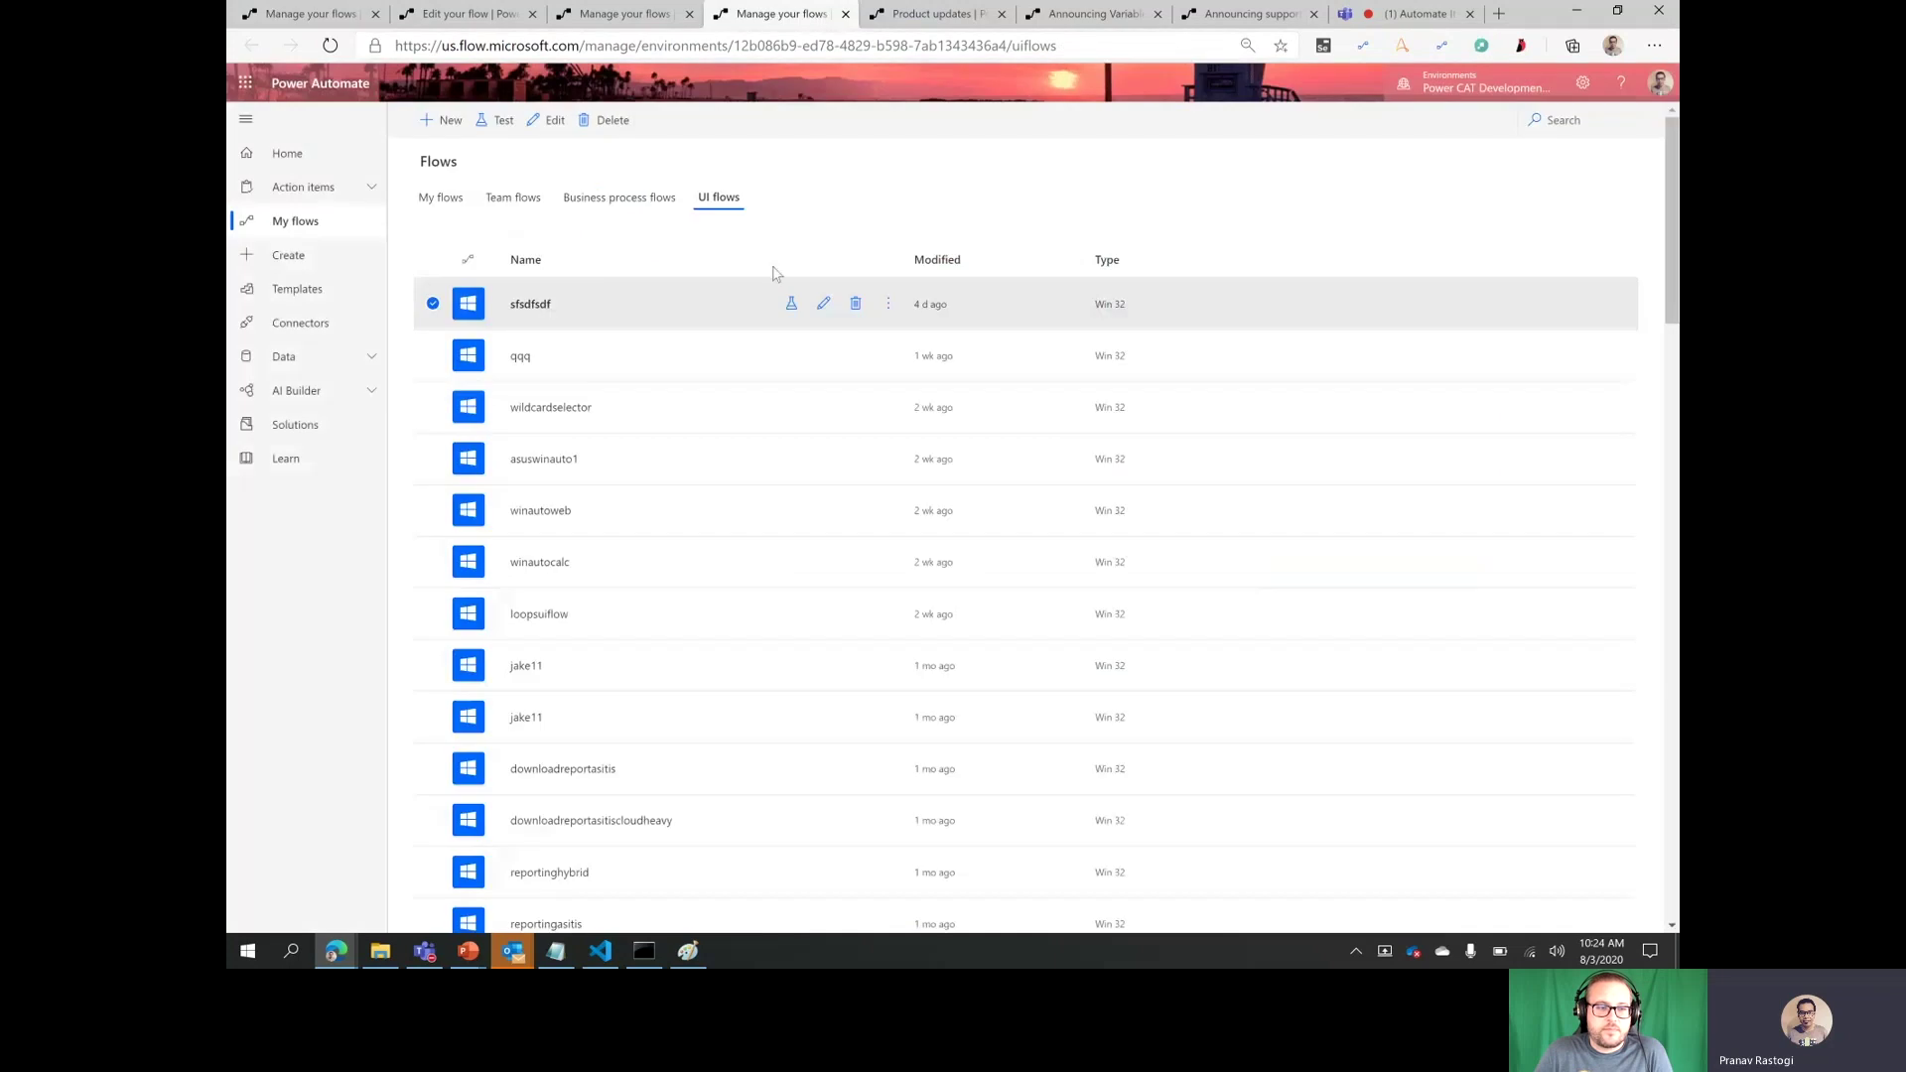
click(825, 306)
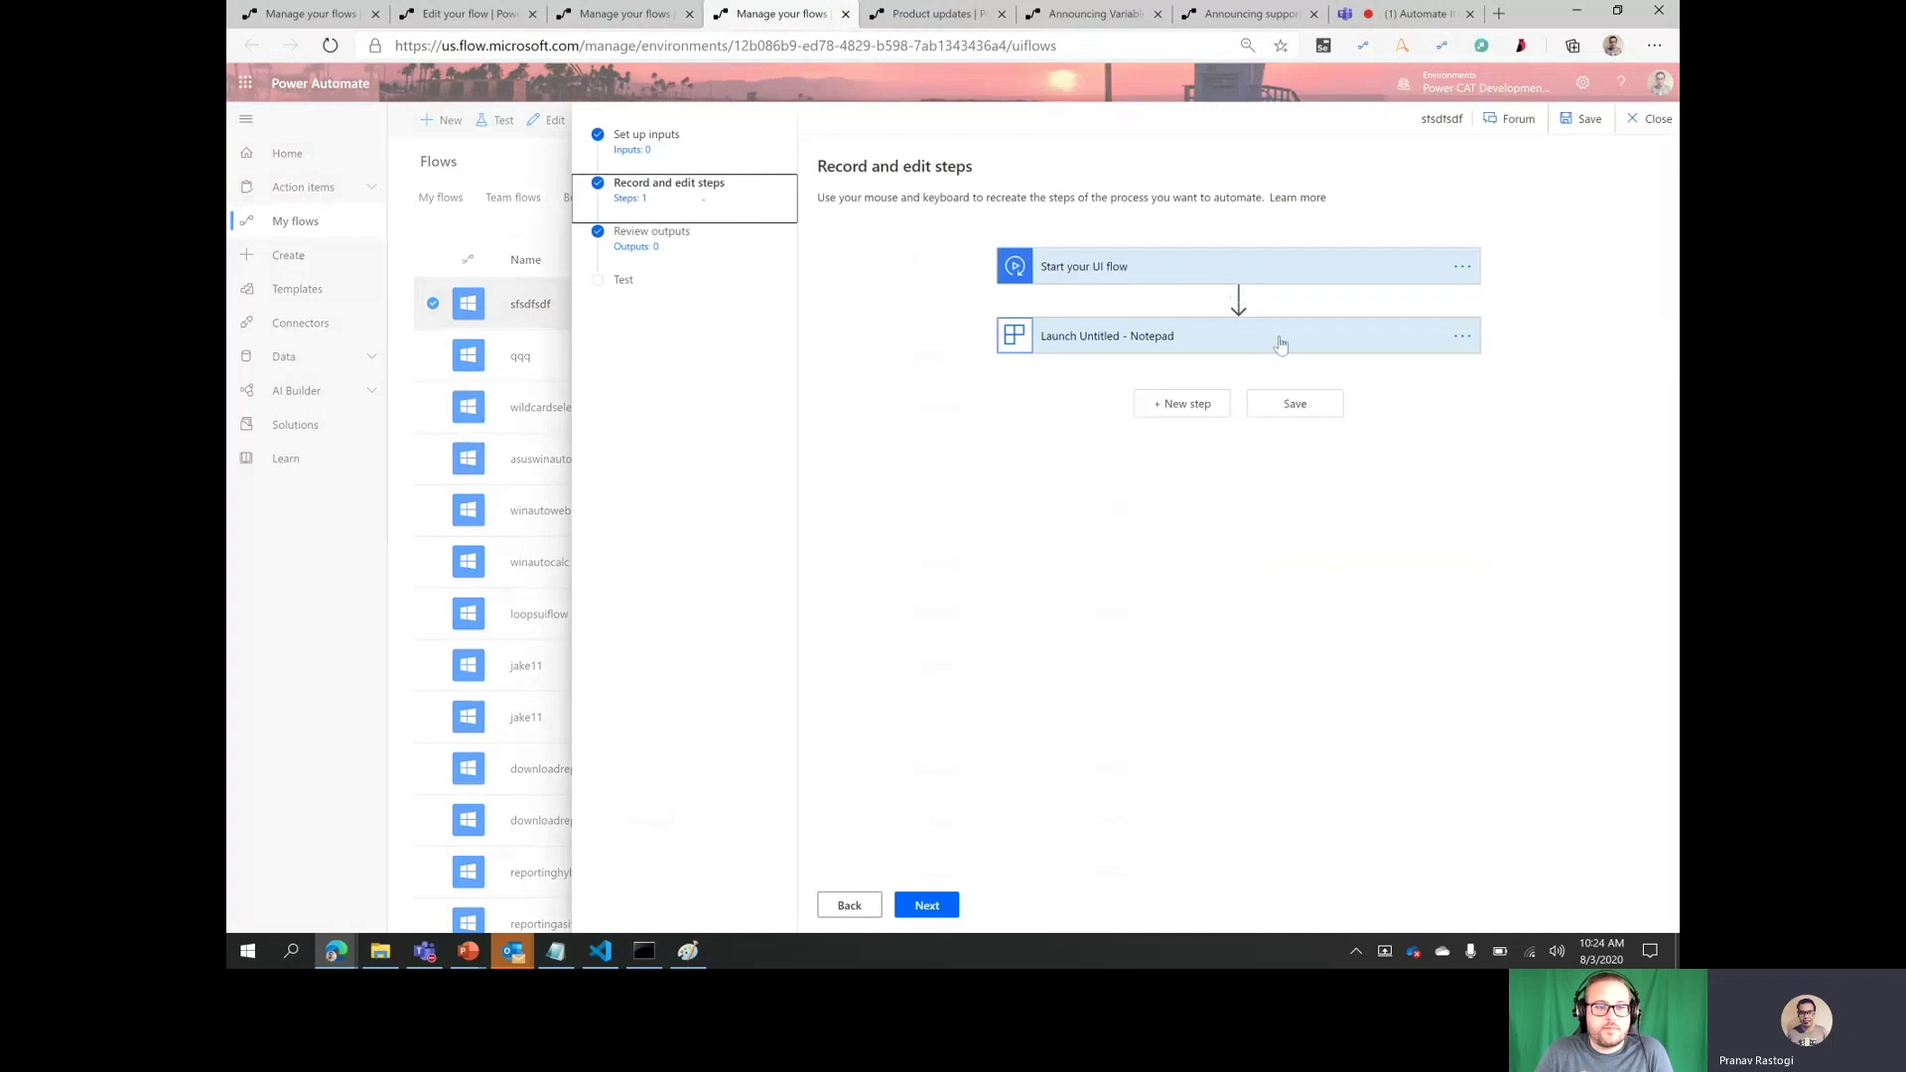
click(1239, 298)
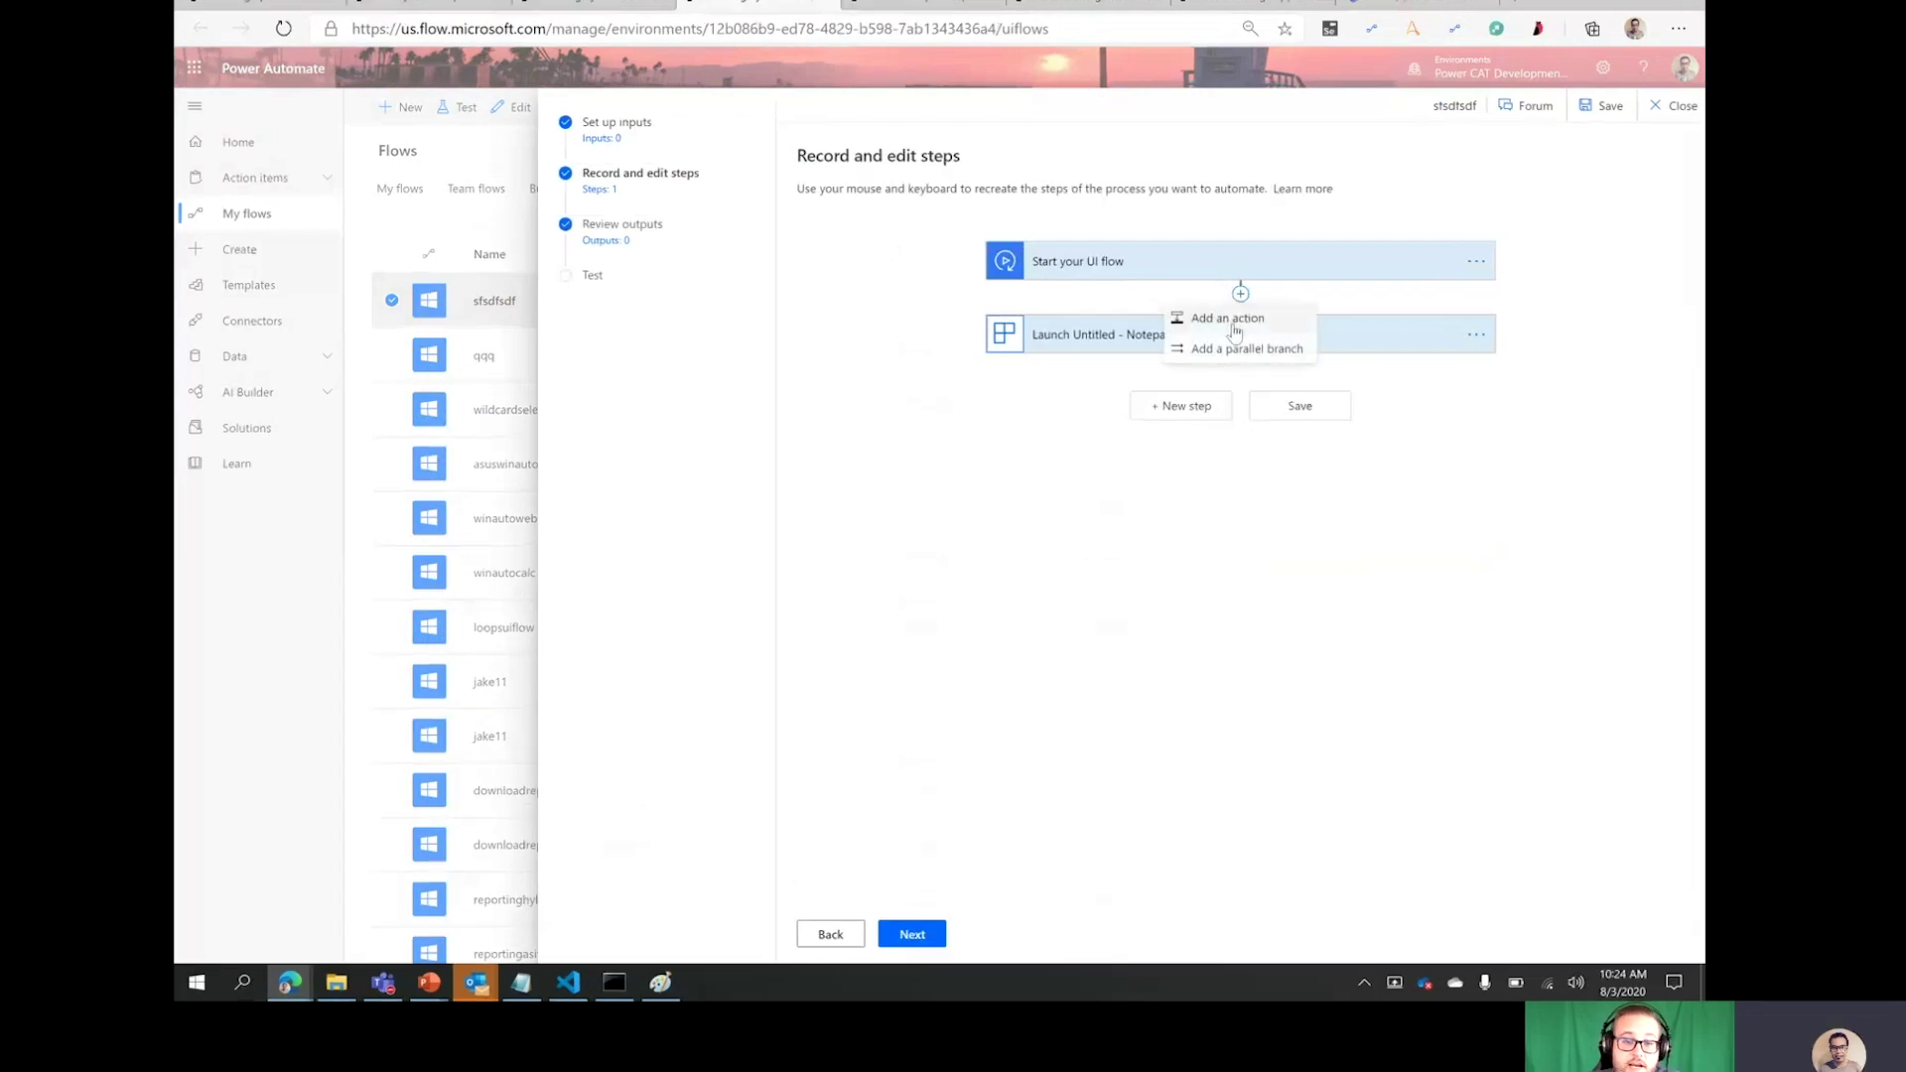
click(1229, 318)
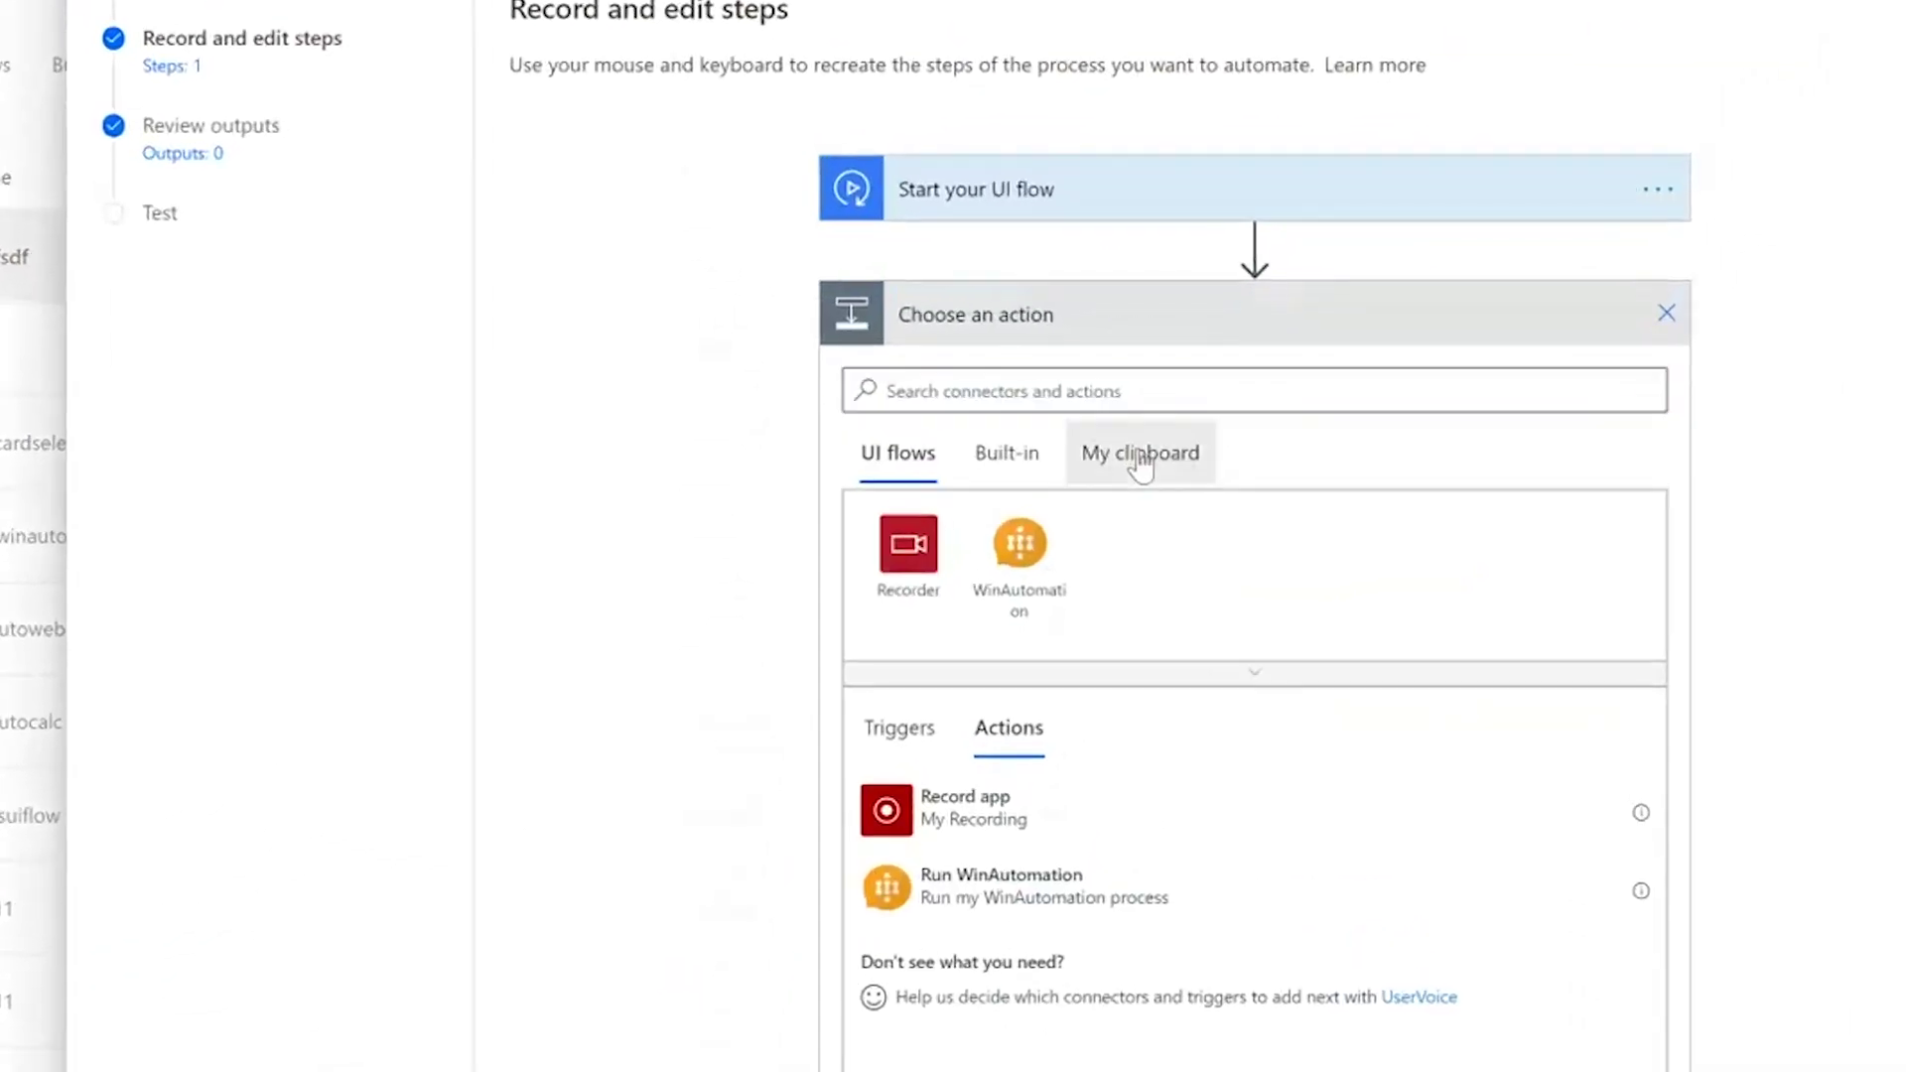
click(1146, 455)
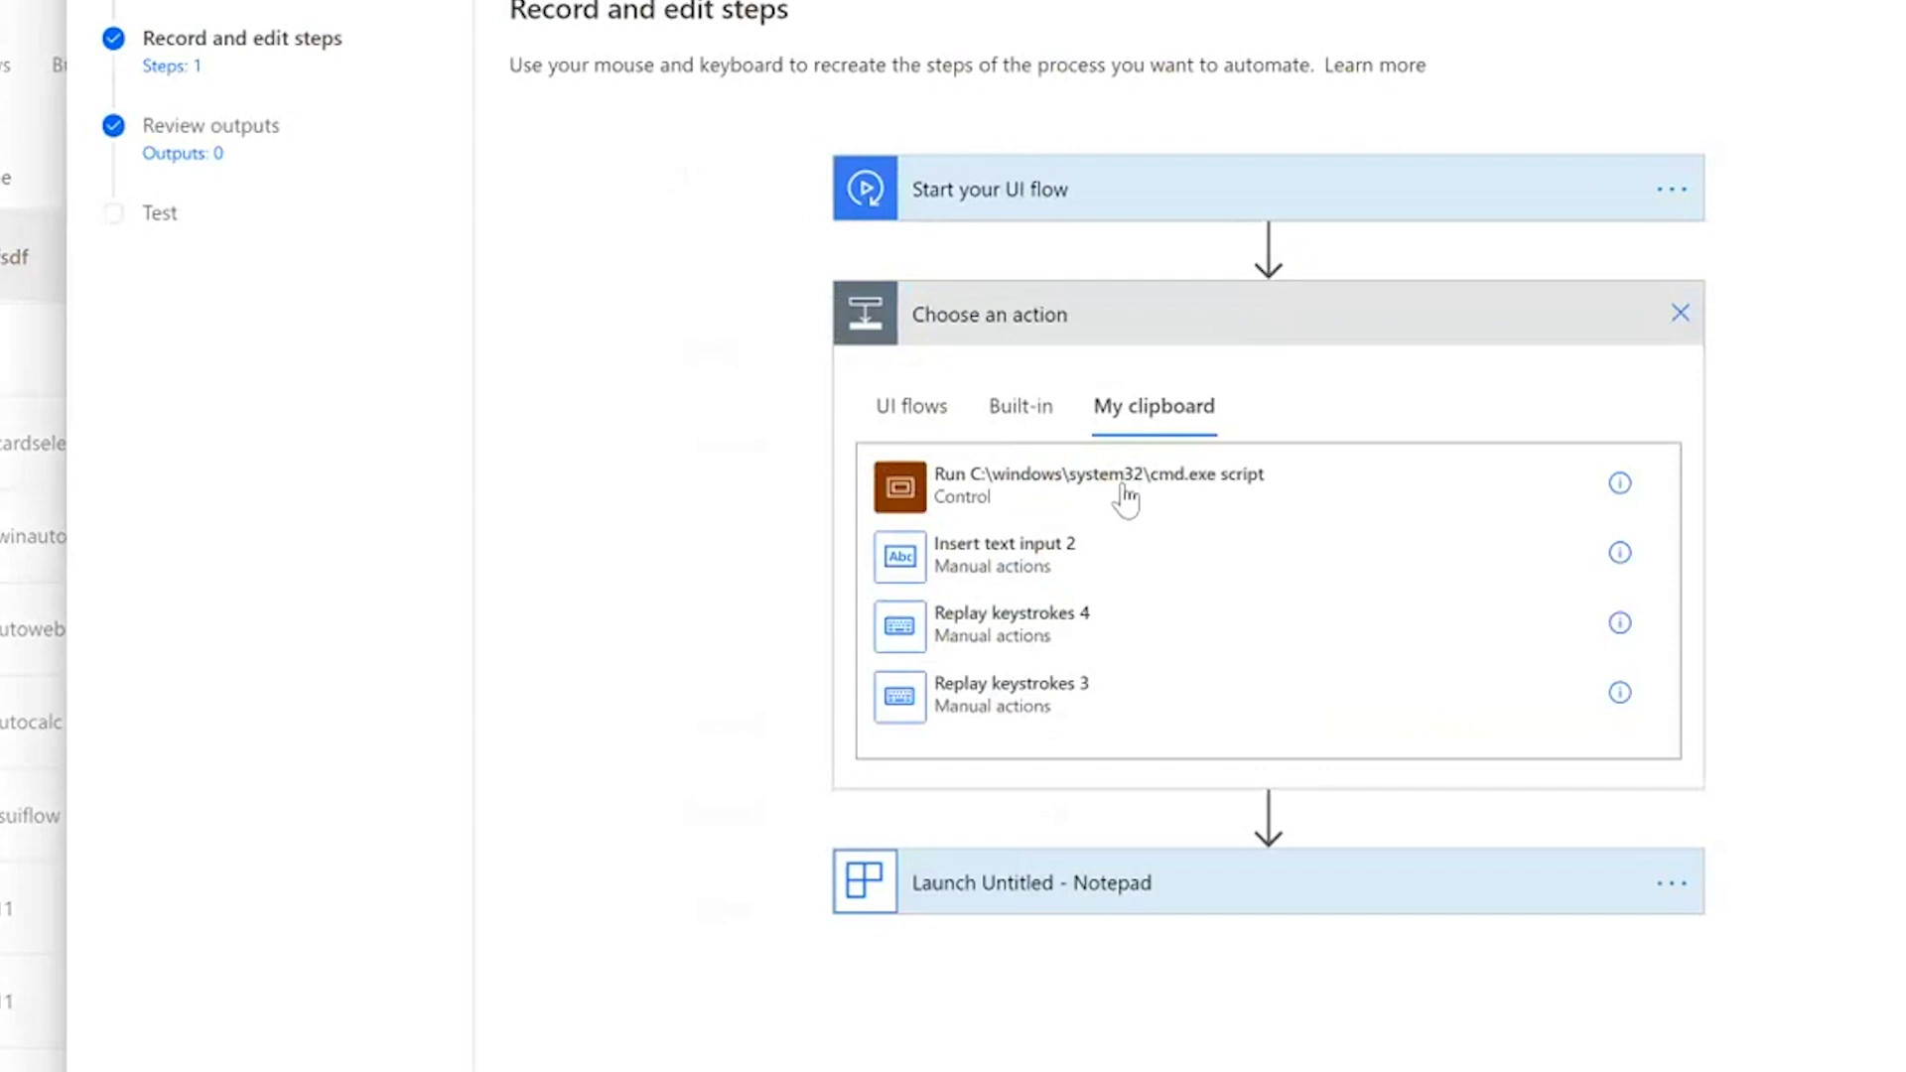
click(1126, 497)
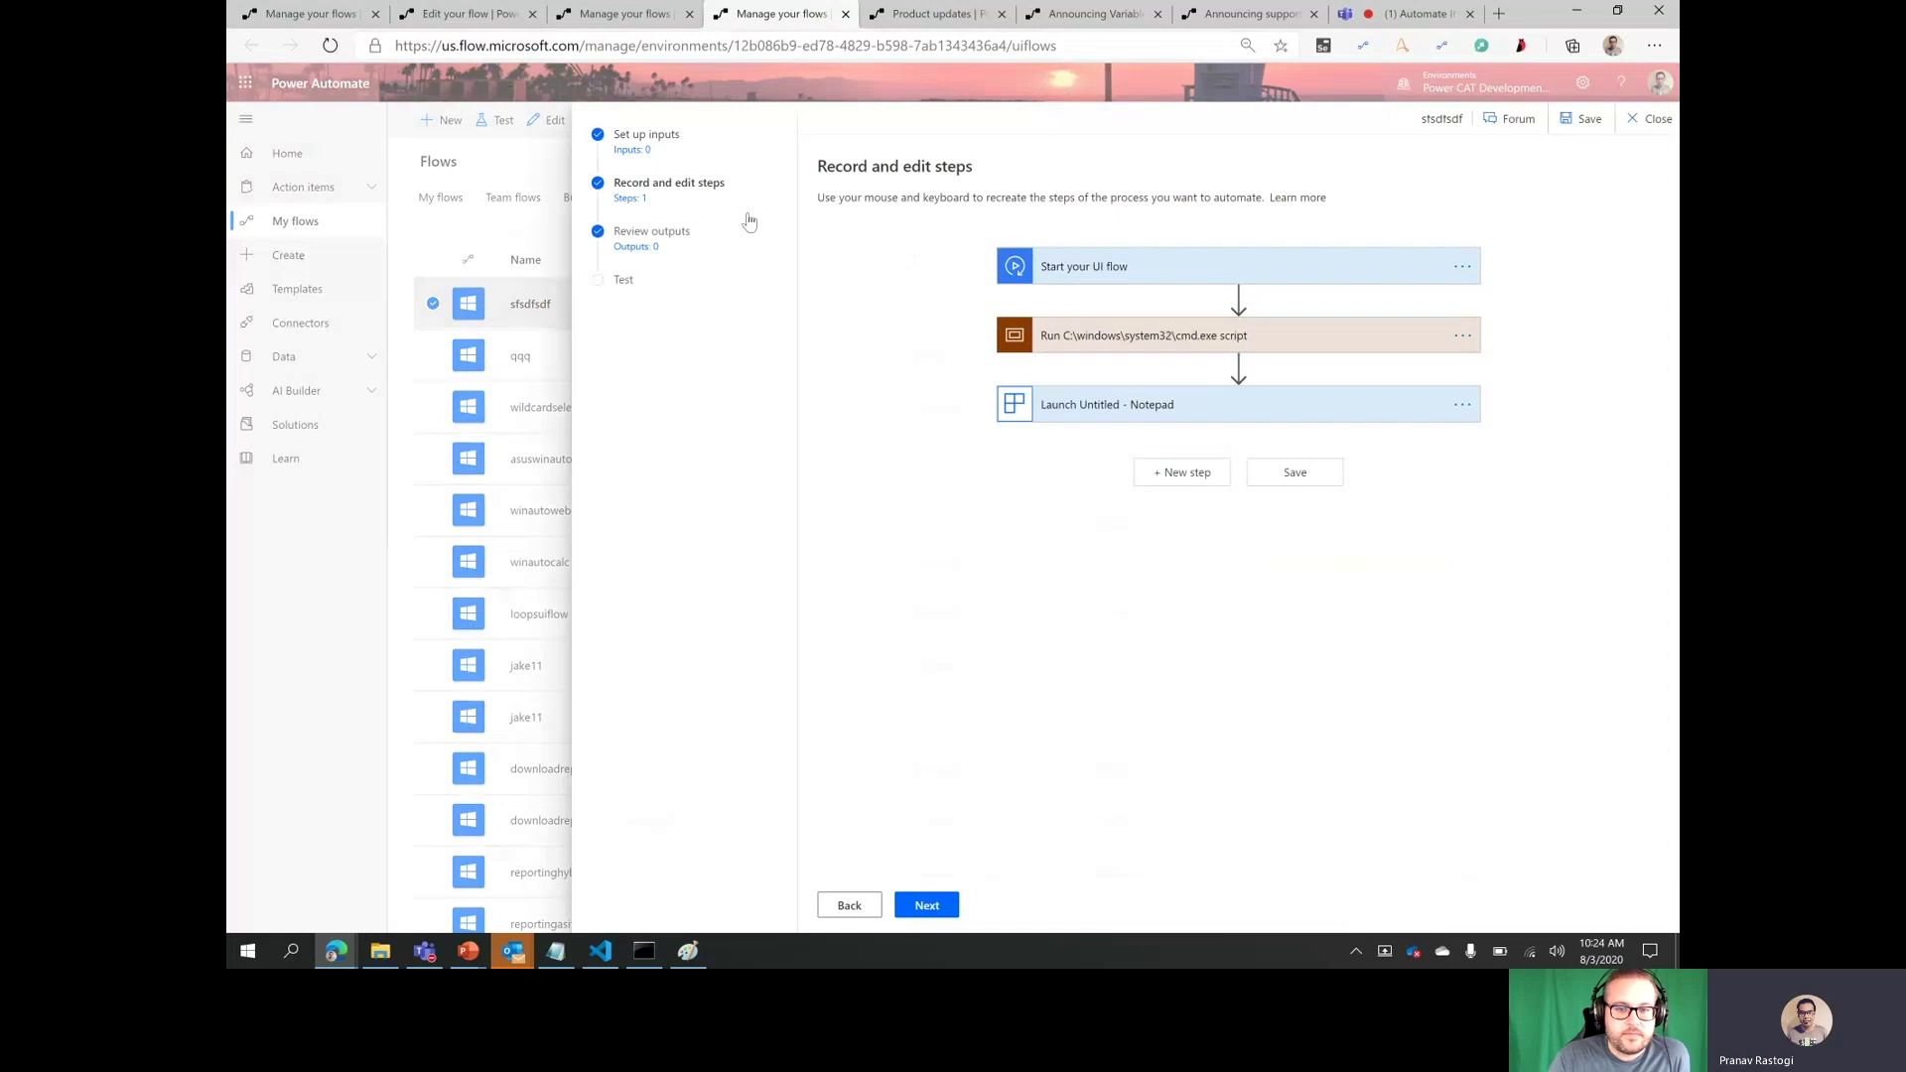
- In the loopsinuiflows flow, examine the inputarray variable's type options and value, and the settings of Run a UI flow for desktop
click(478, 18)
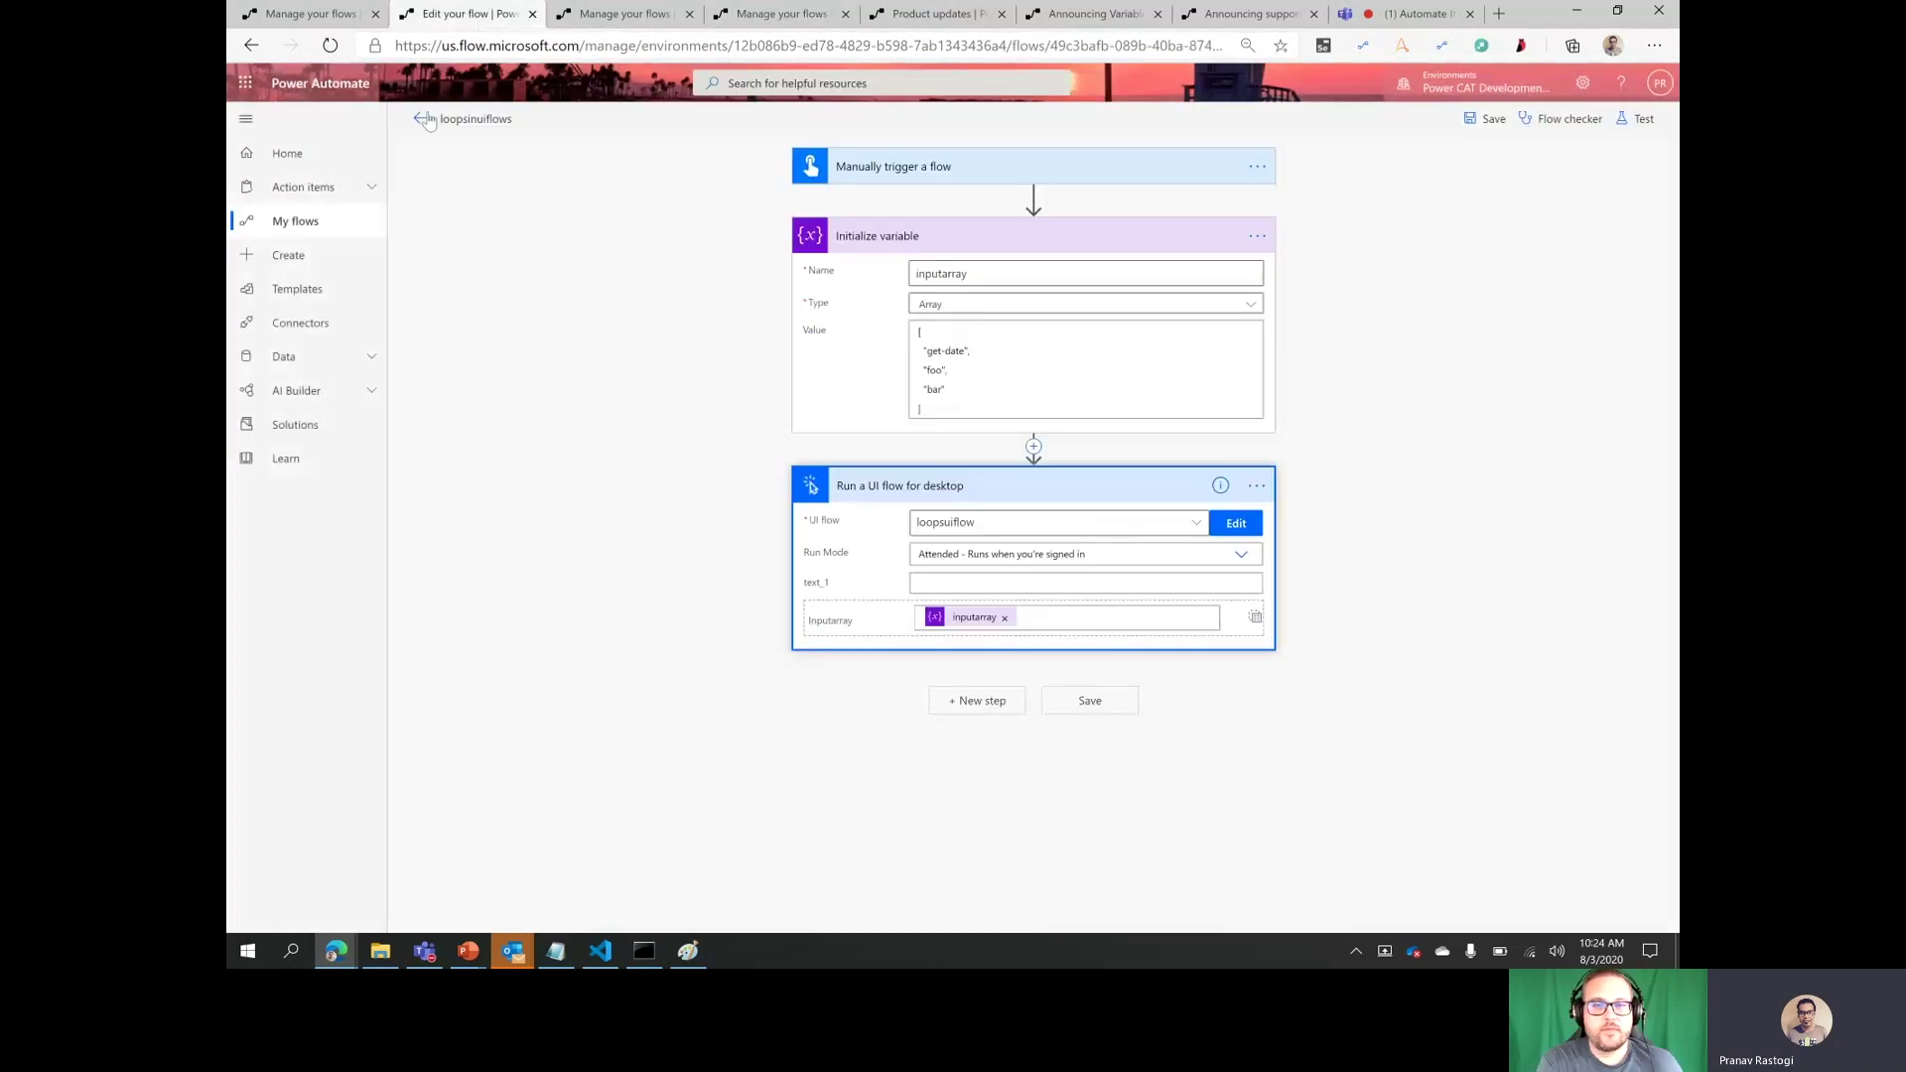
click(1023, 491)
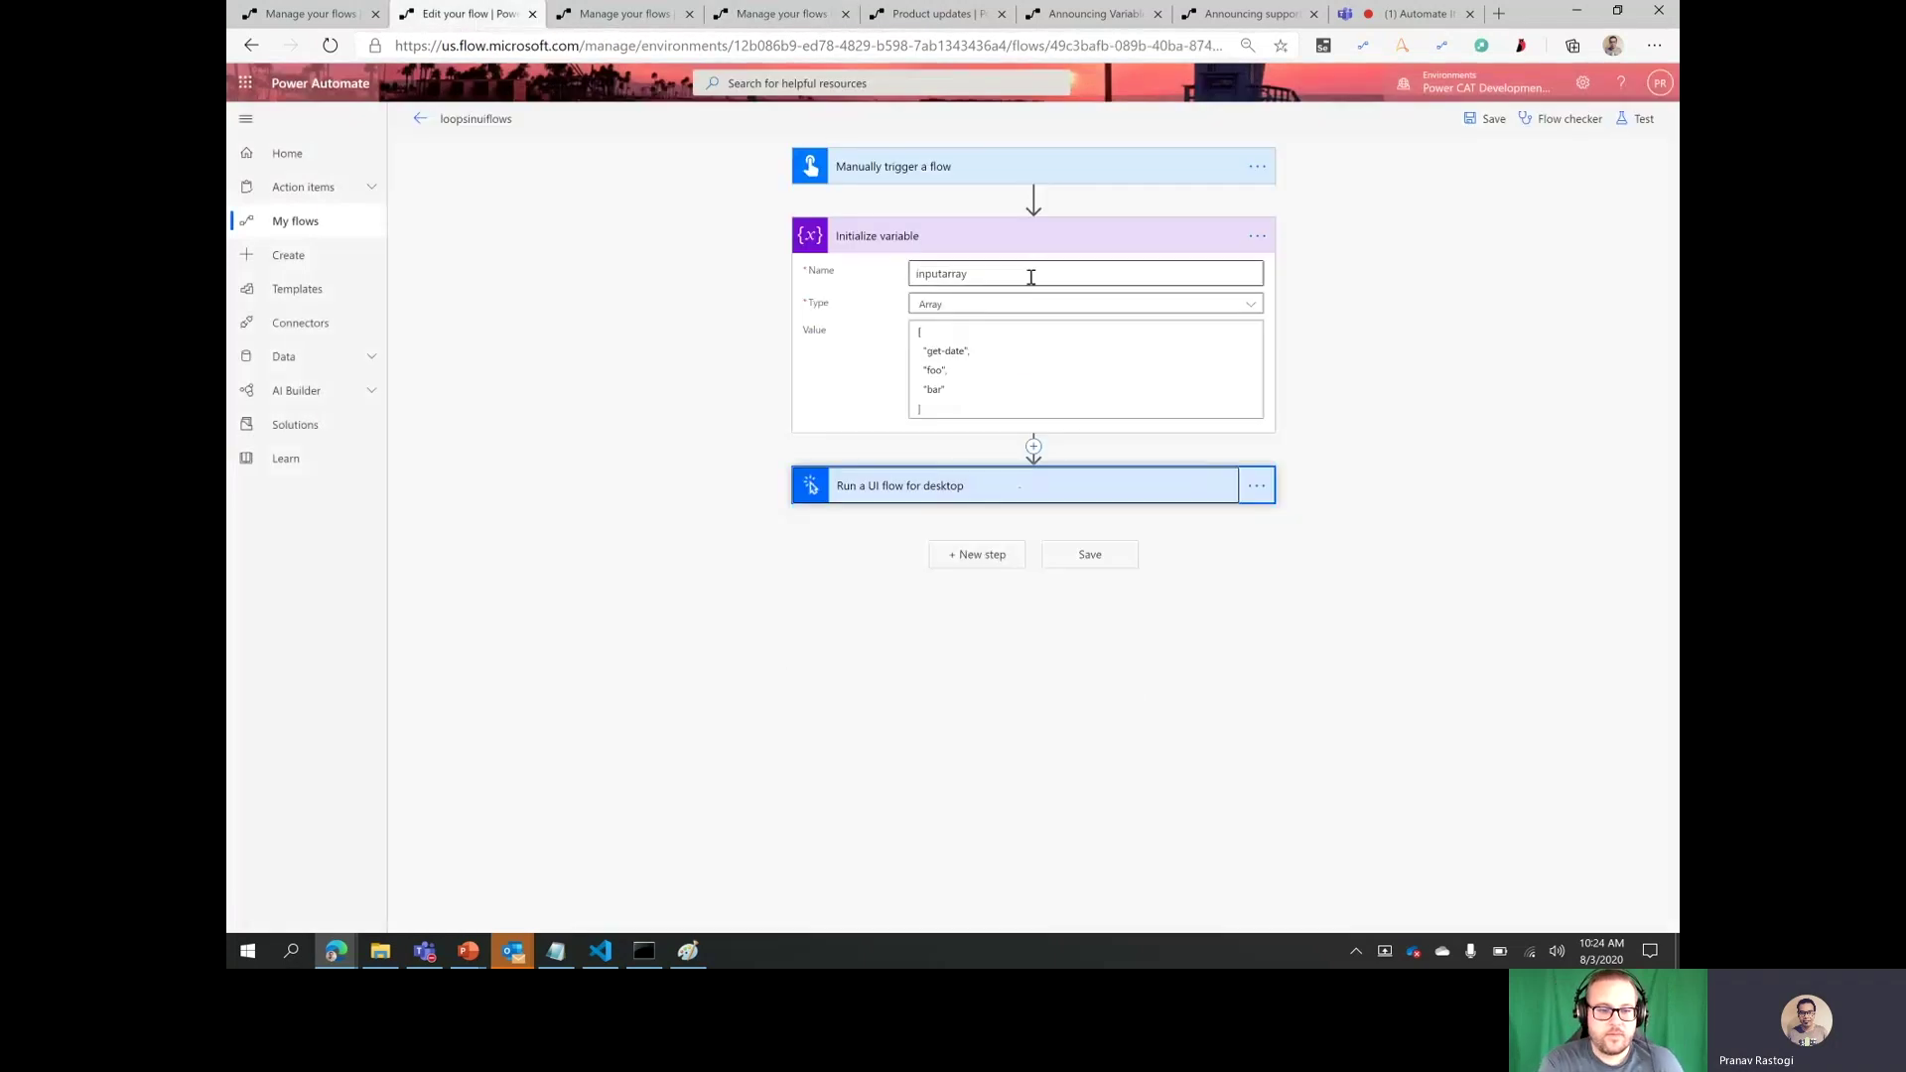
click(1032, 244)
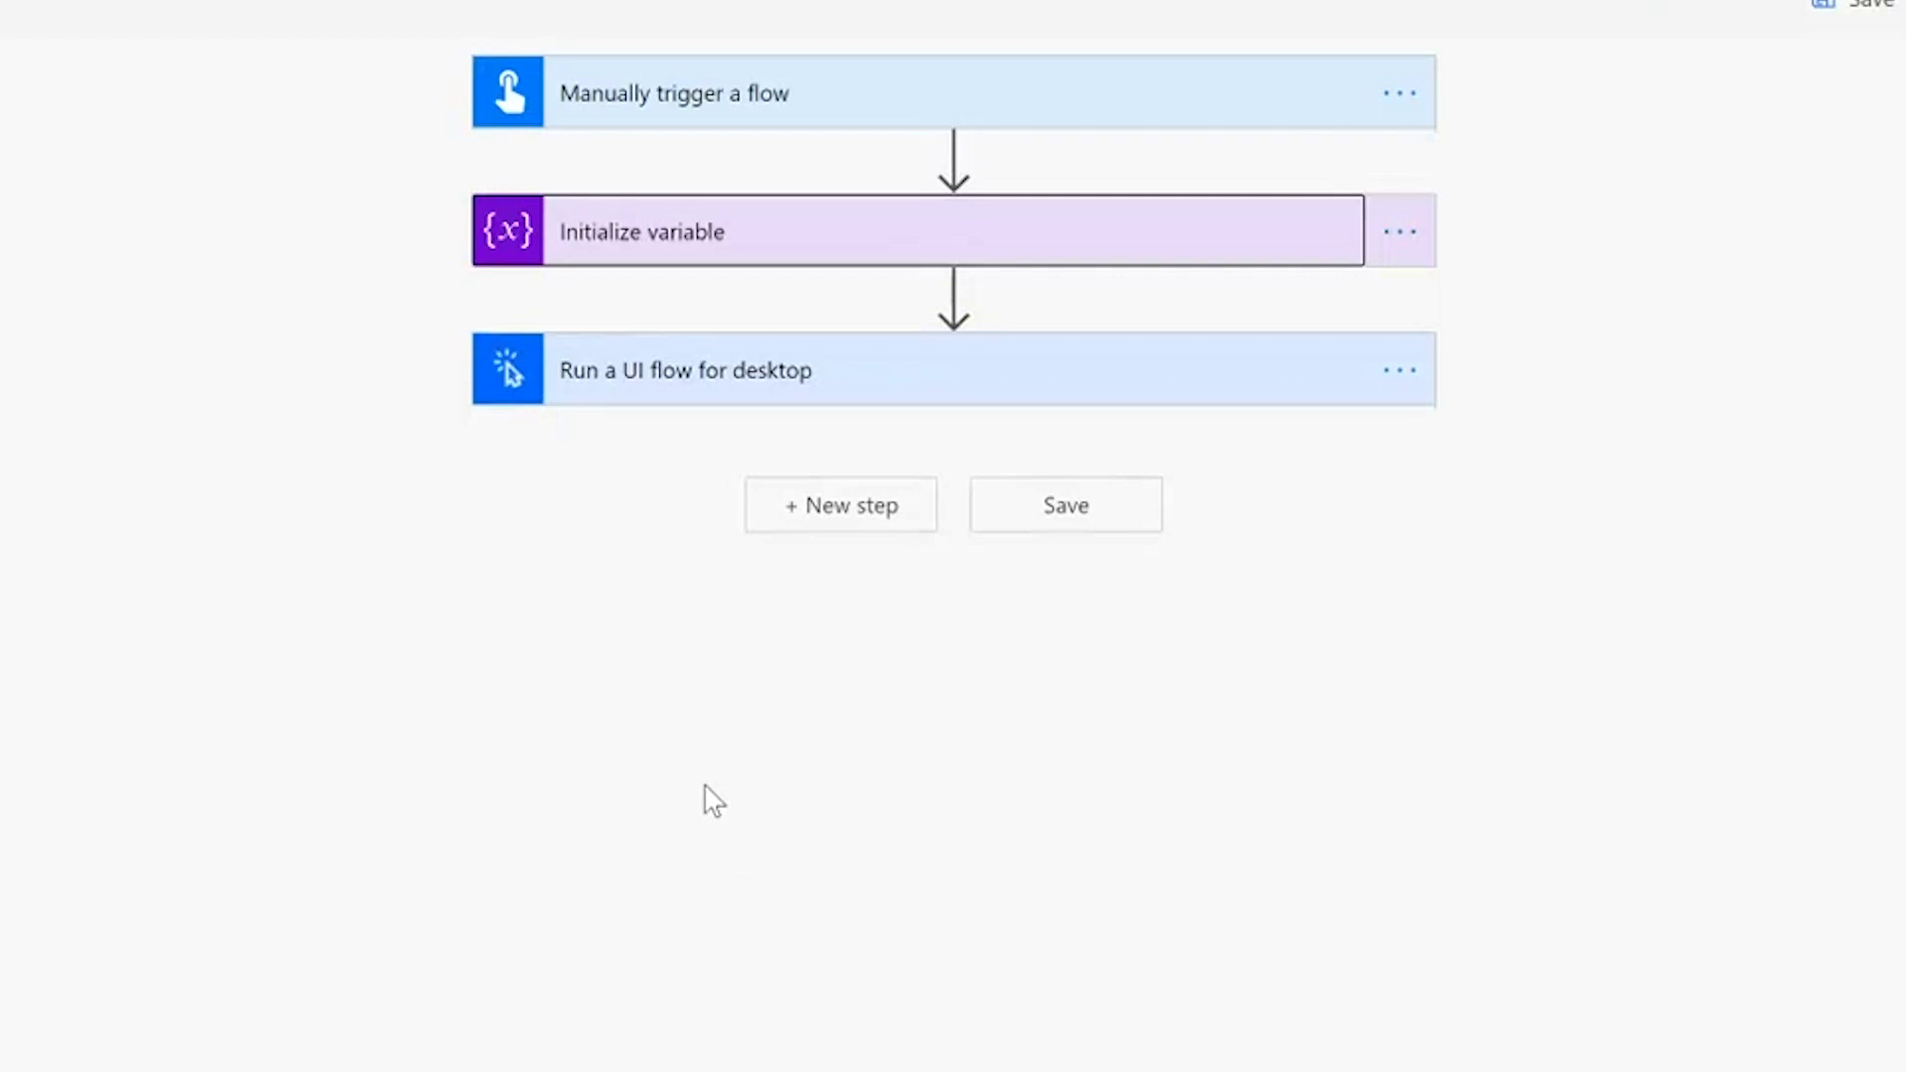
click(951, 247)
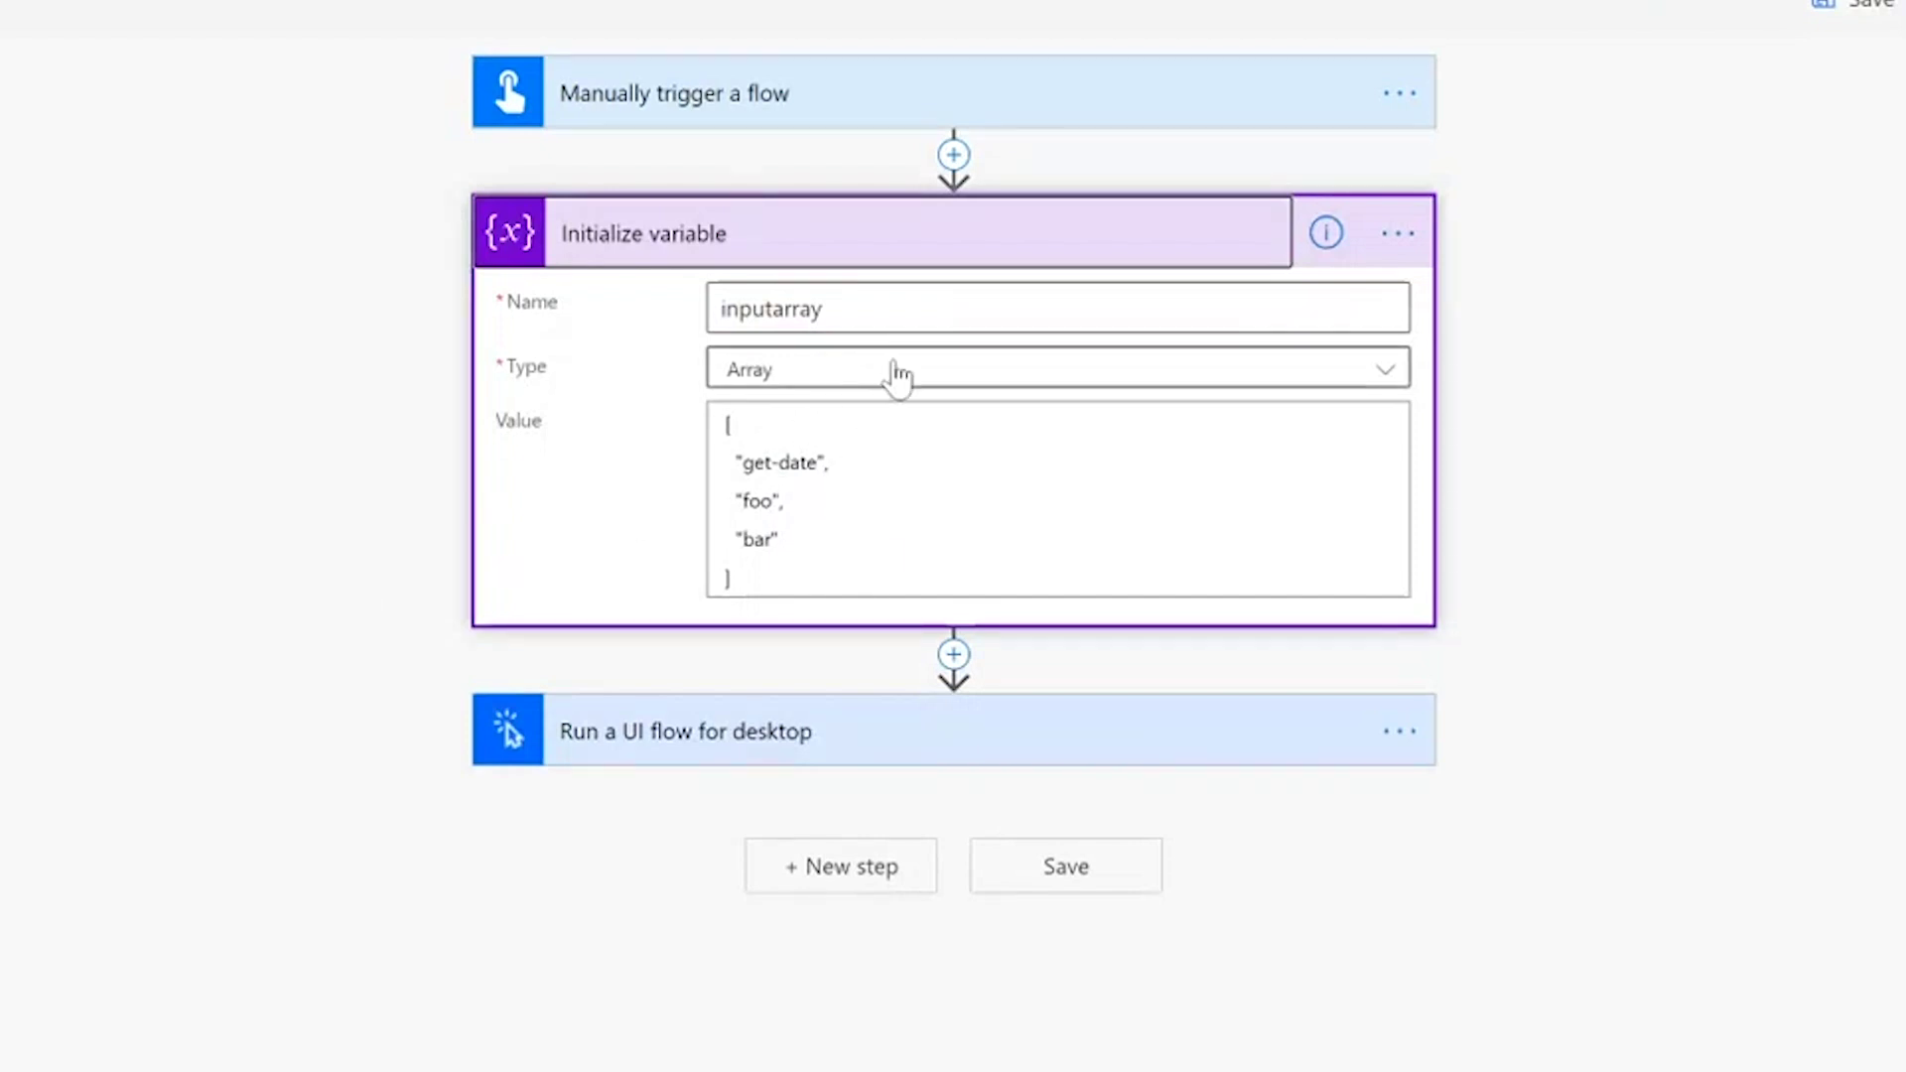
click(1374, 371)
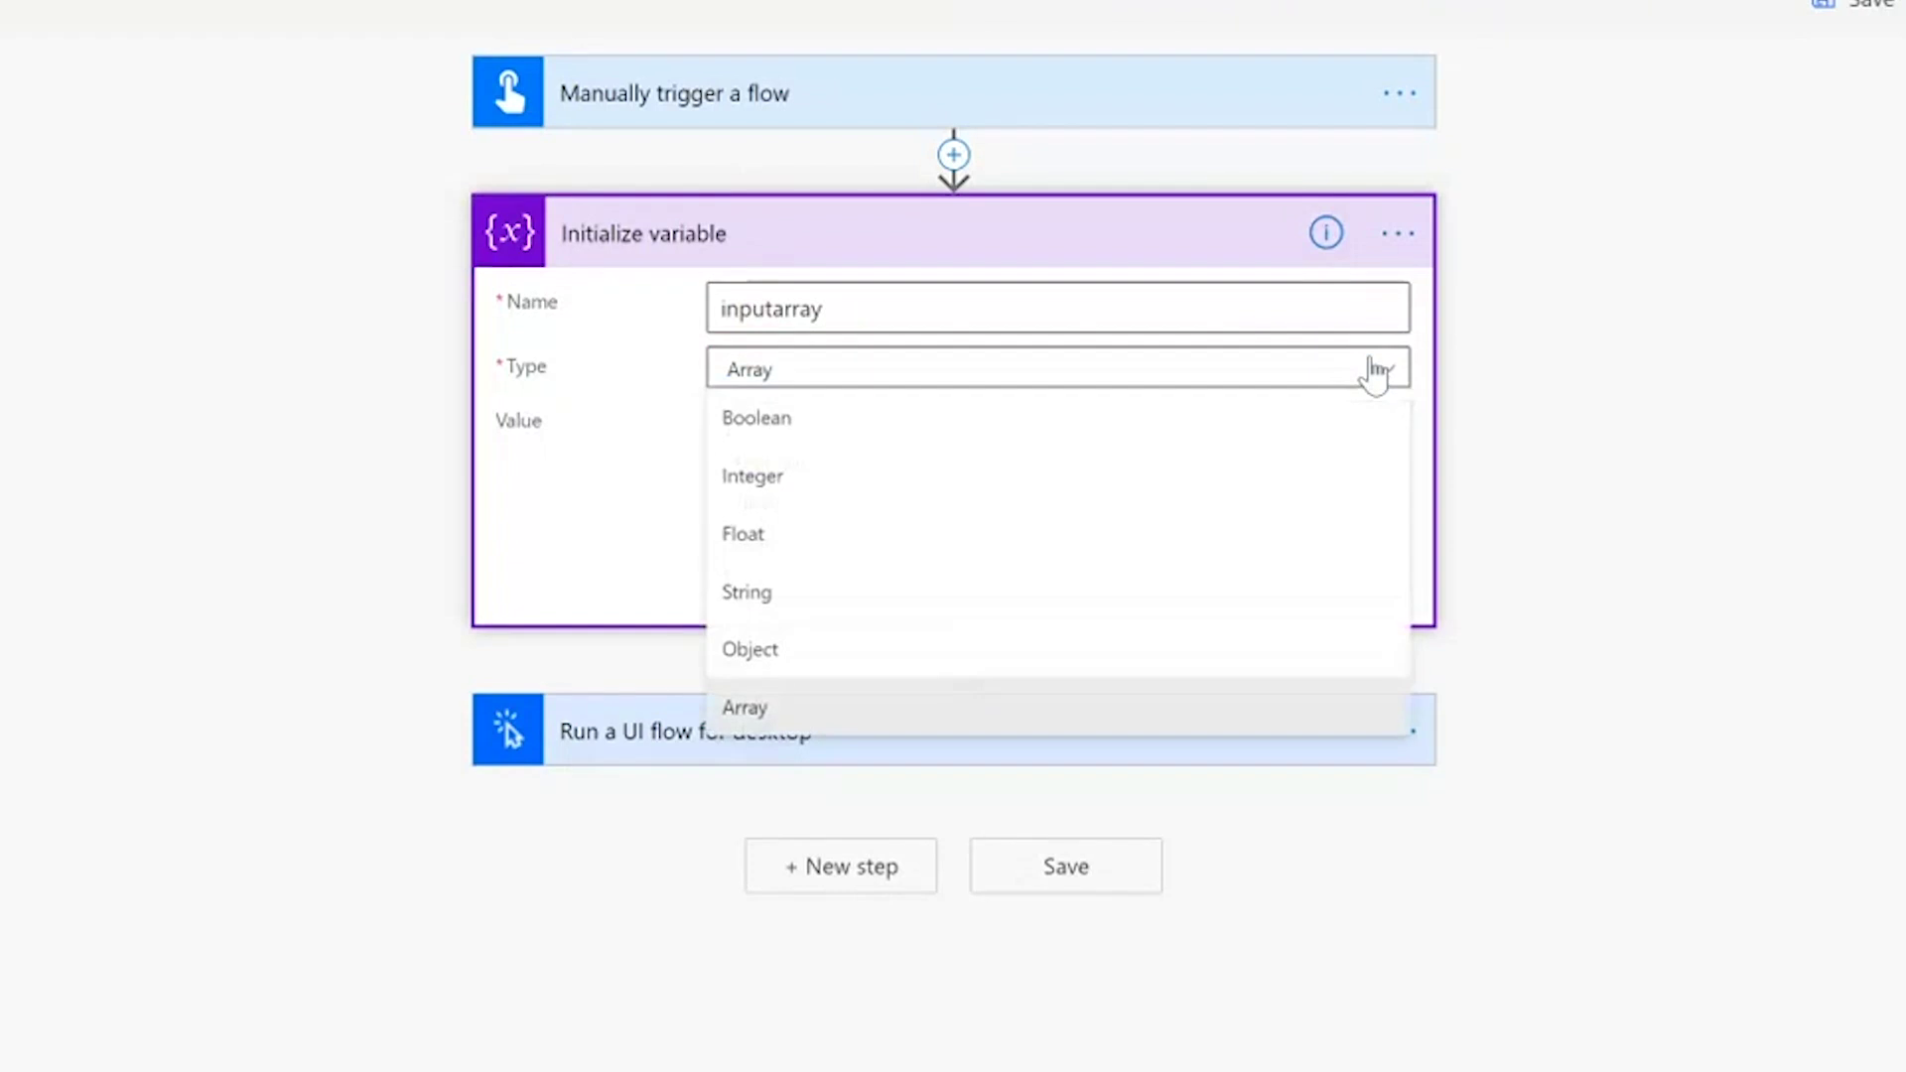
click(1374, 372)
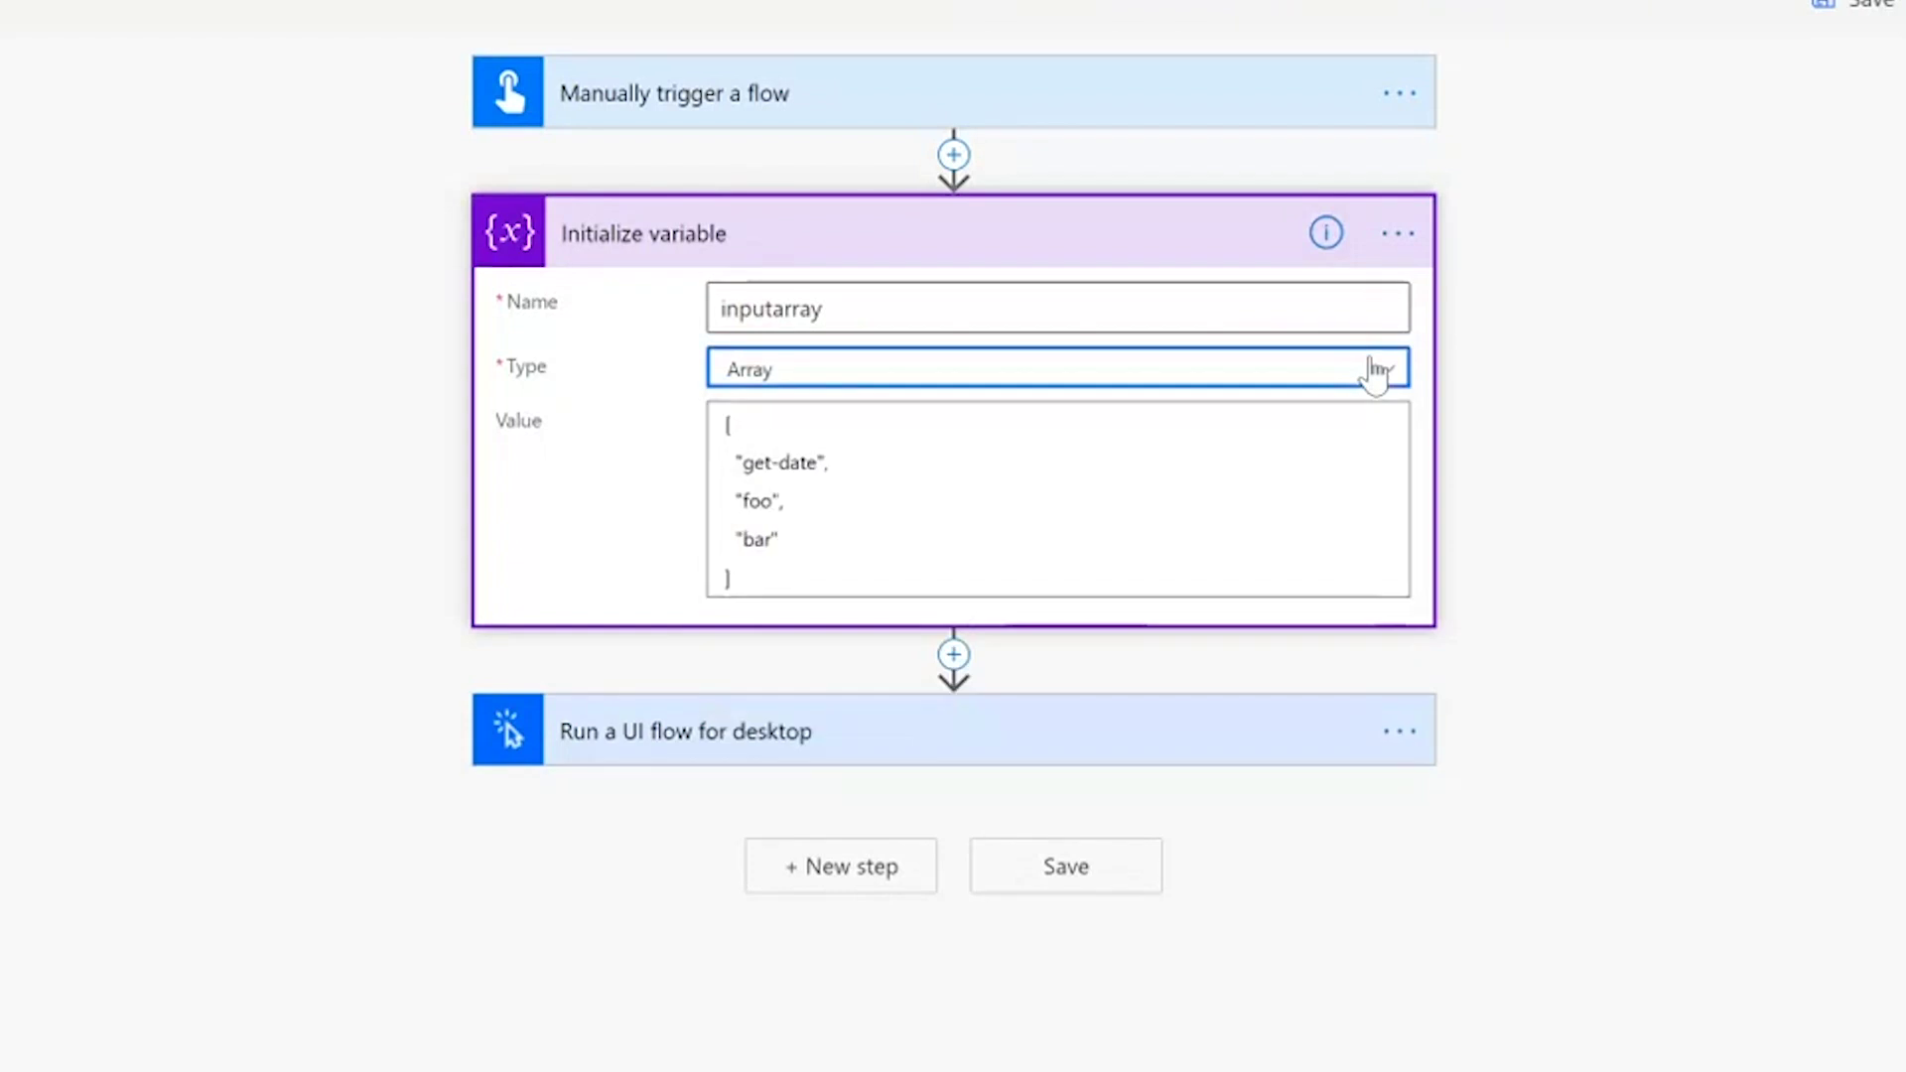
click(1077, 732)
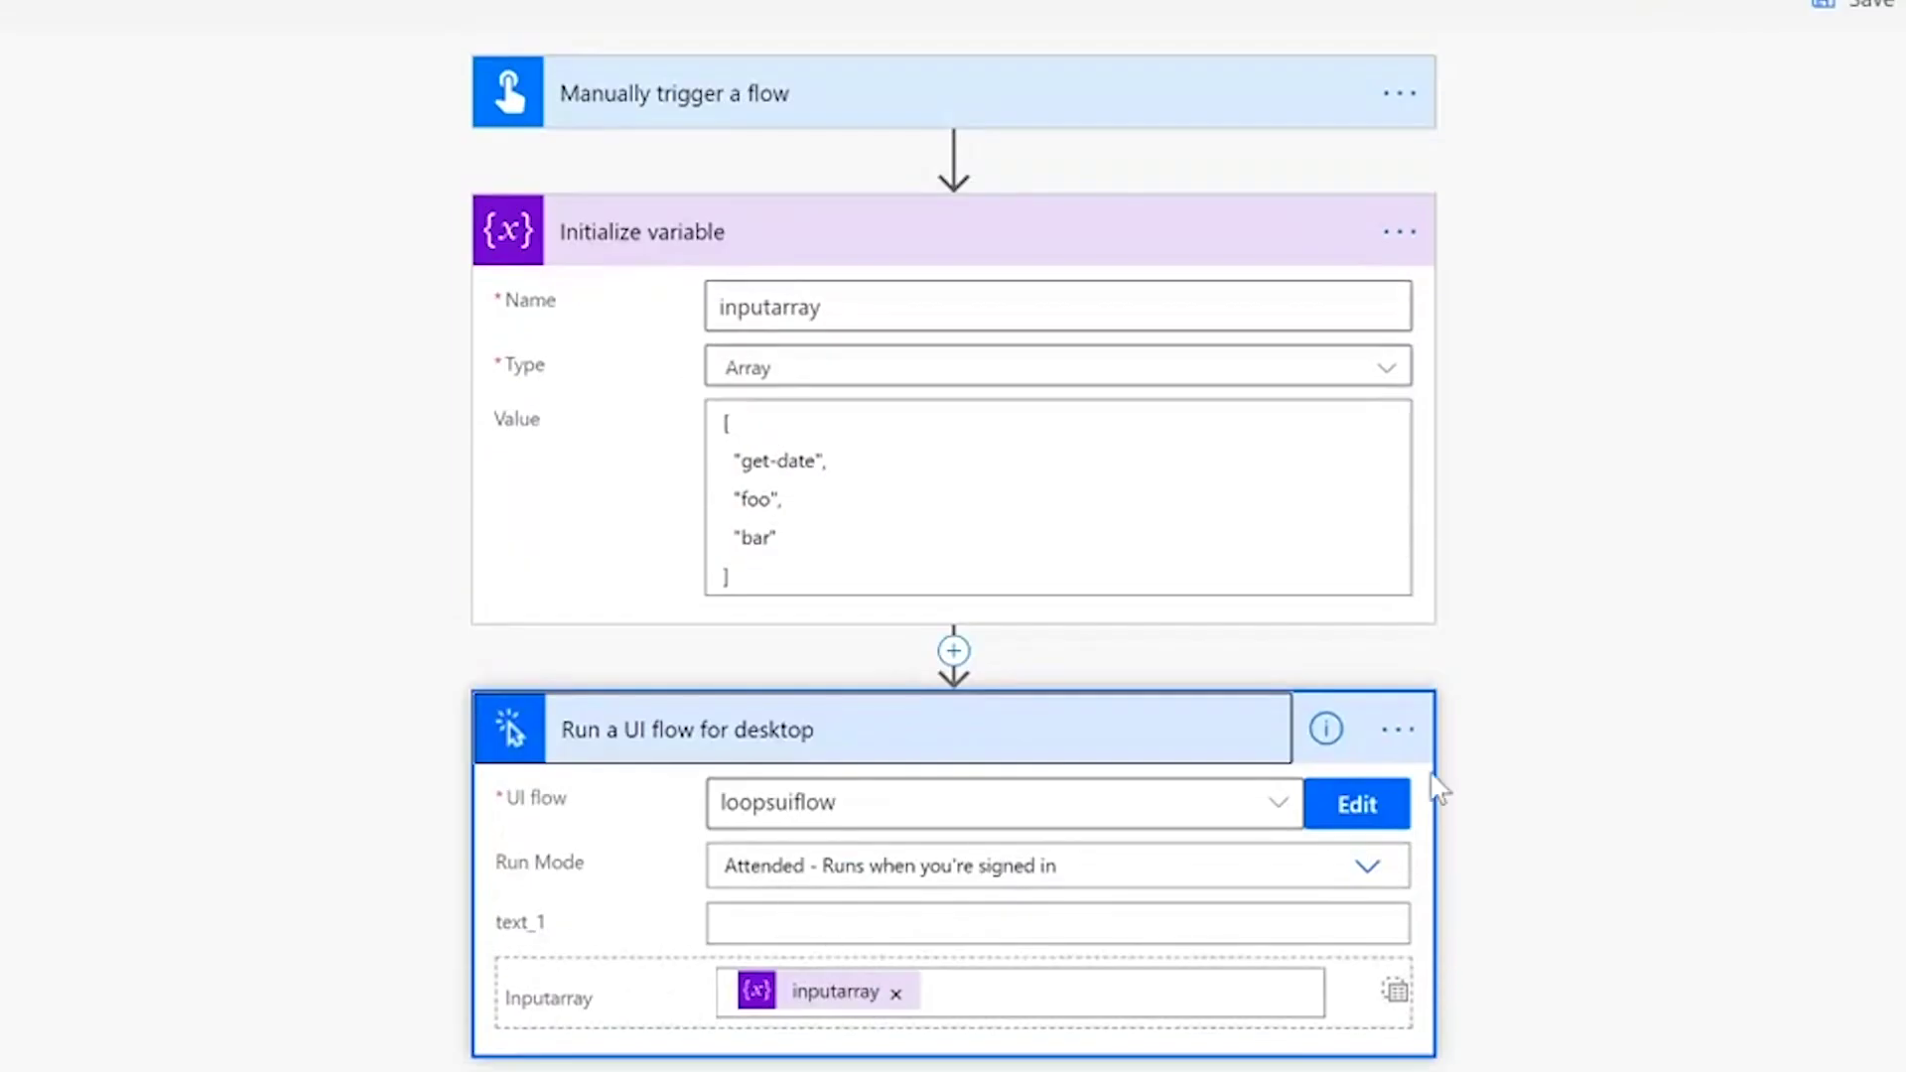
- Reload the loopsinuiflows page and open the loopsuiflow UI flow for editing from the Run a UI flow for desktop action
click(1360, 816)
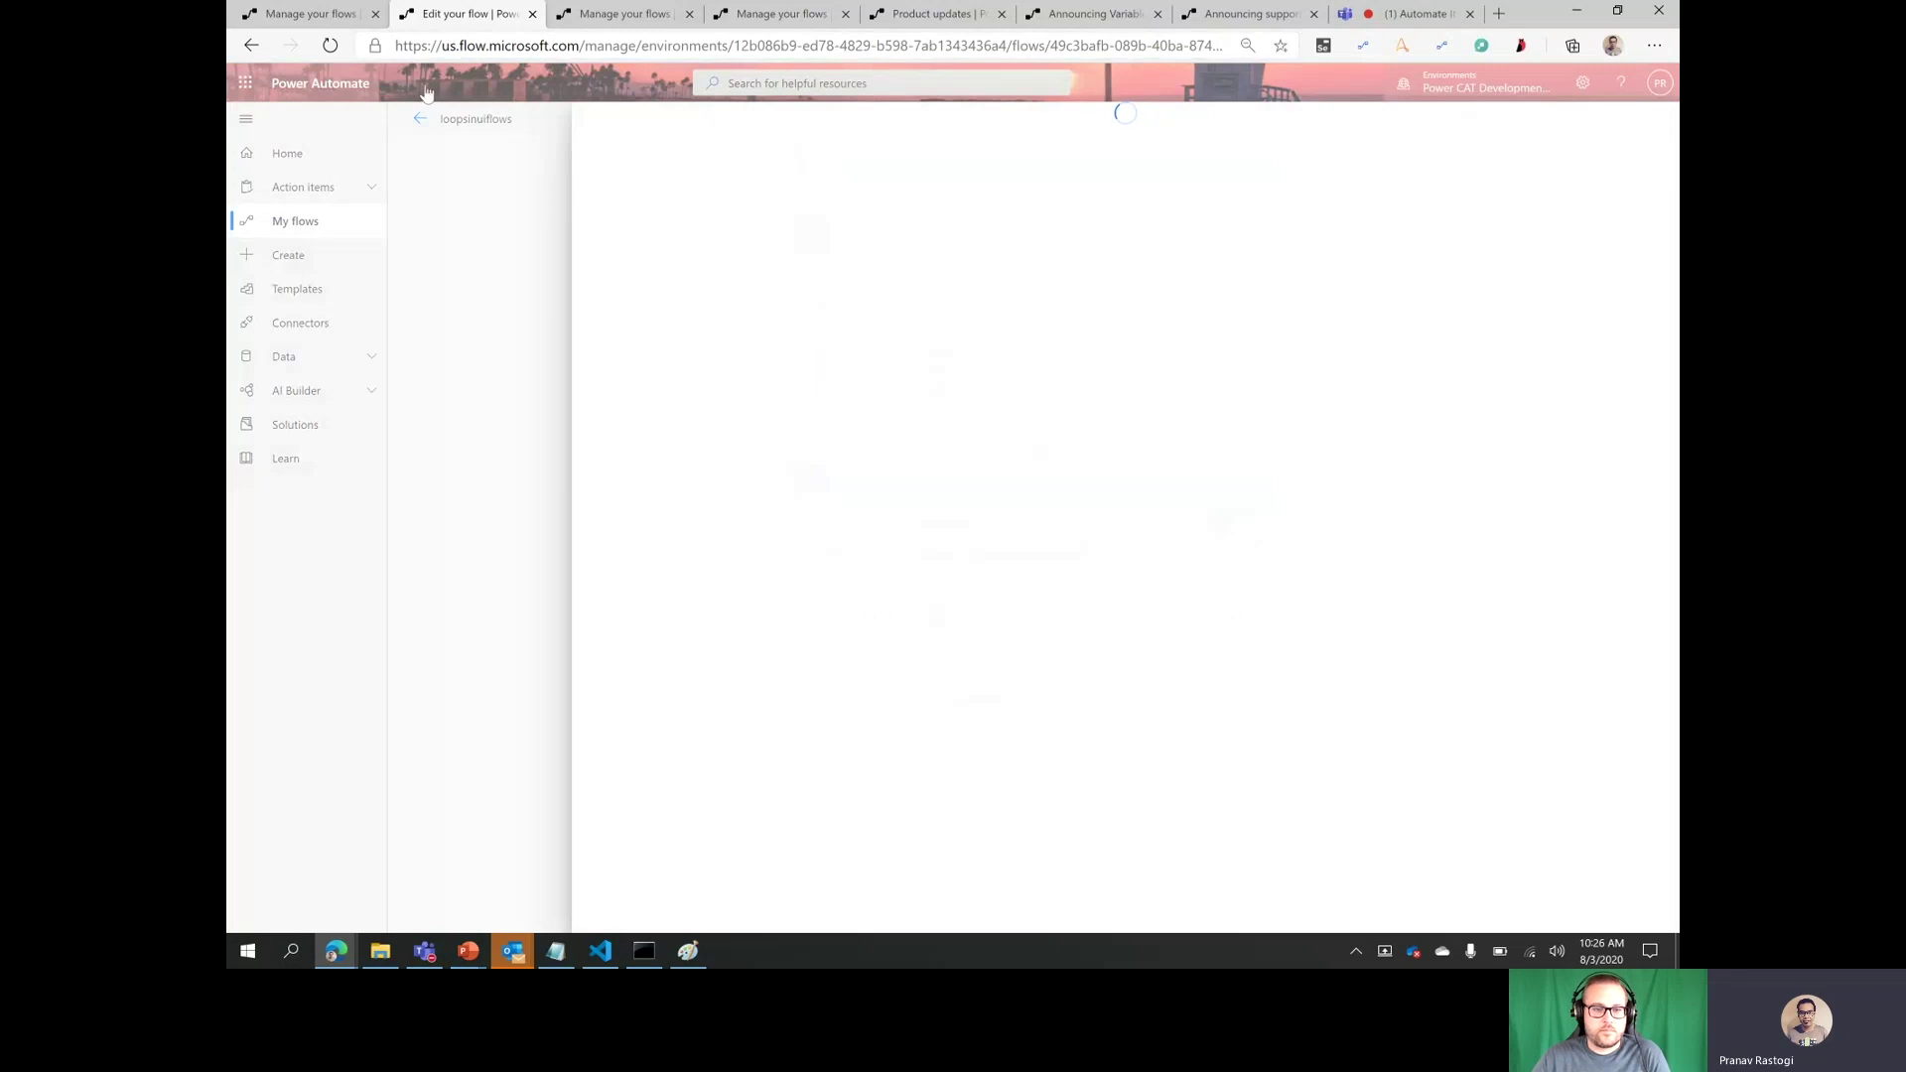
click(334, 50)
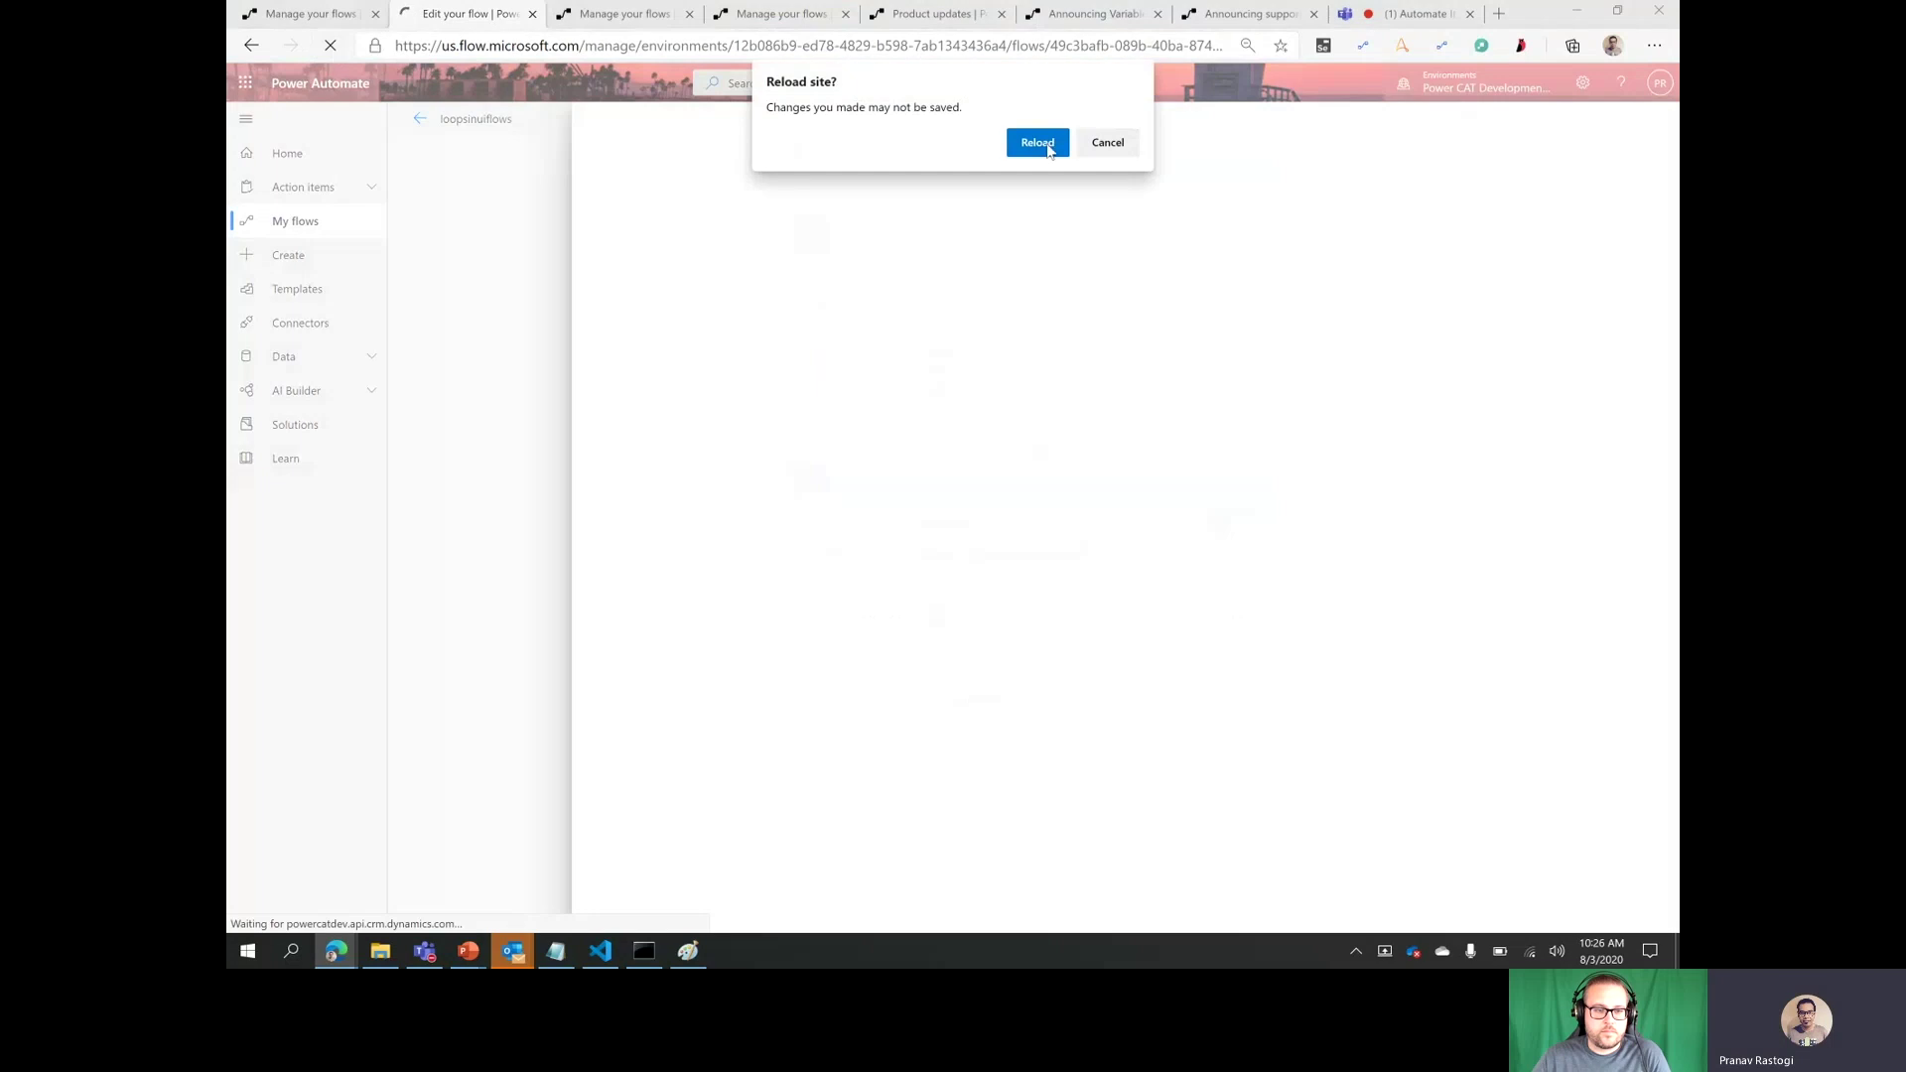
click(1038, 144)
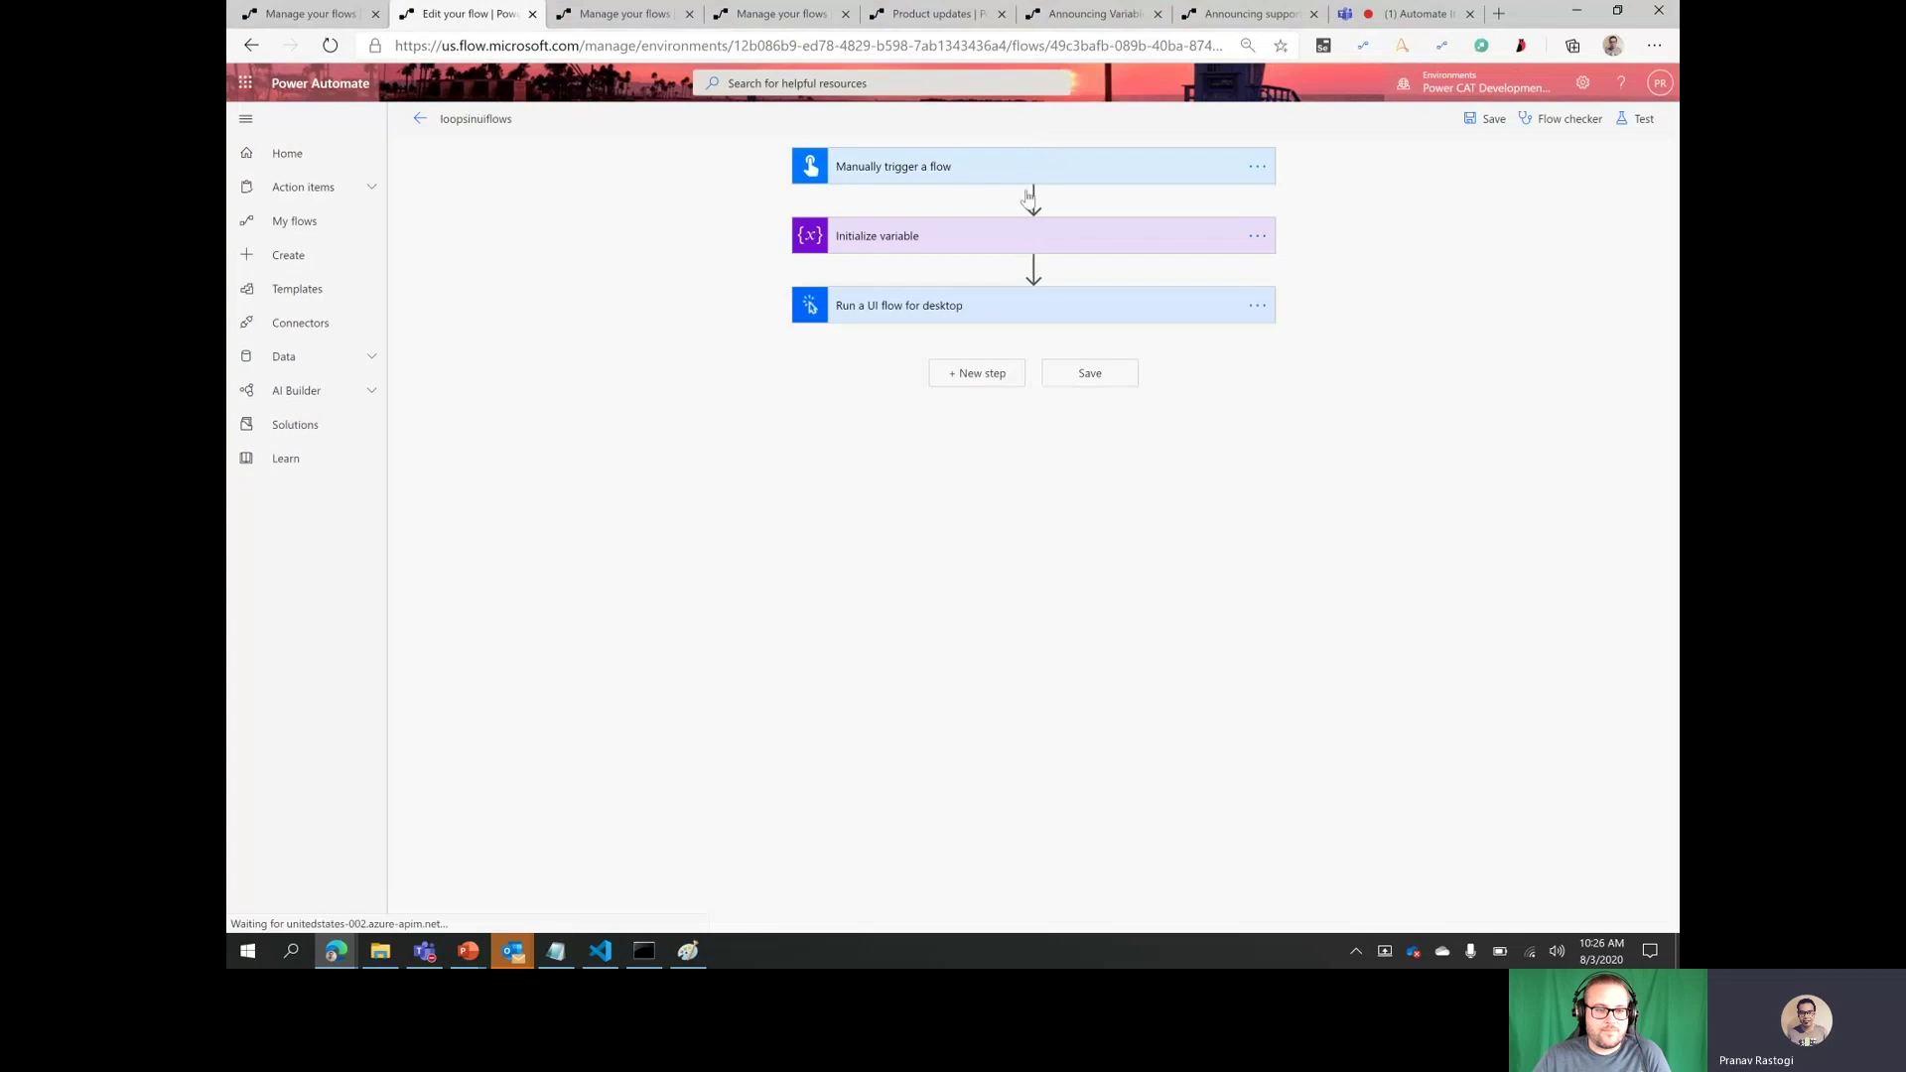
click(1064, 306)
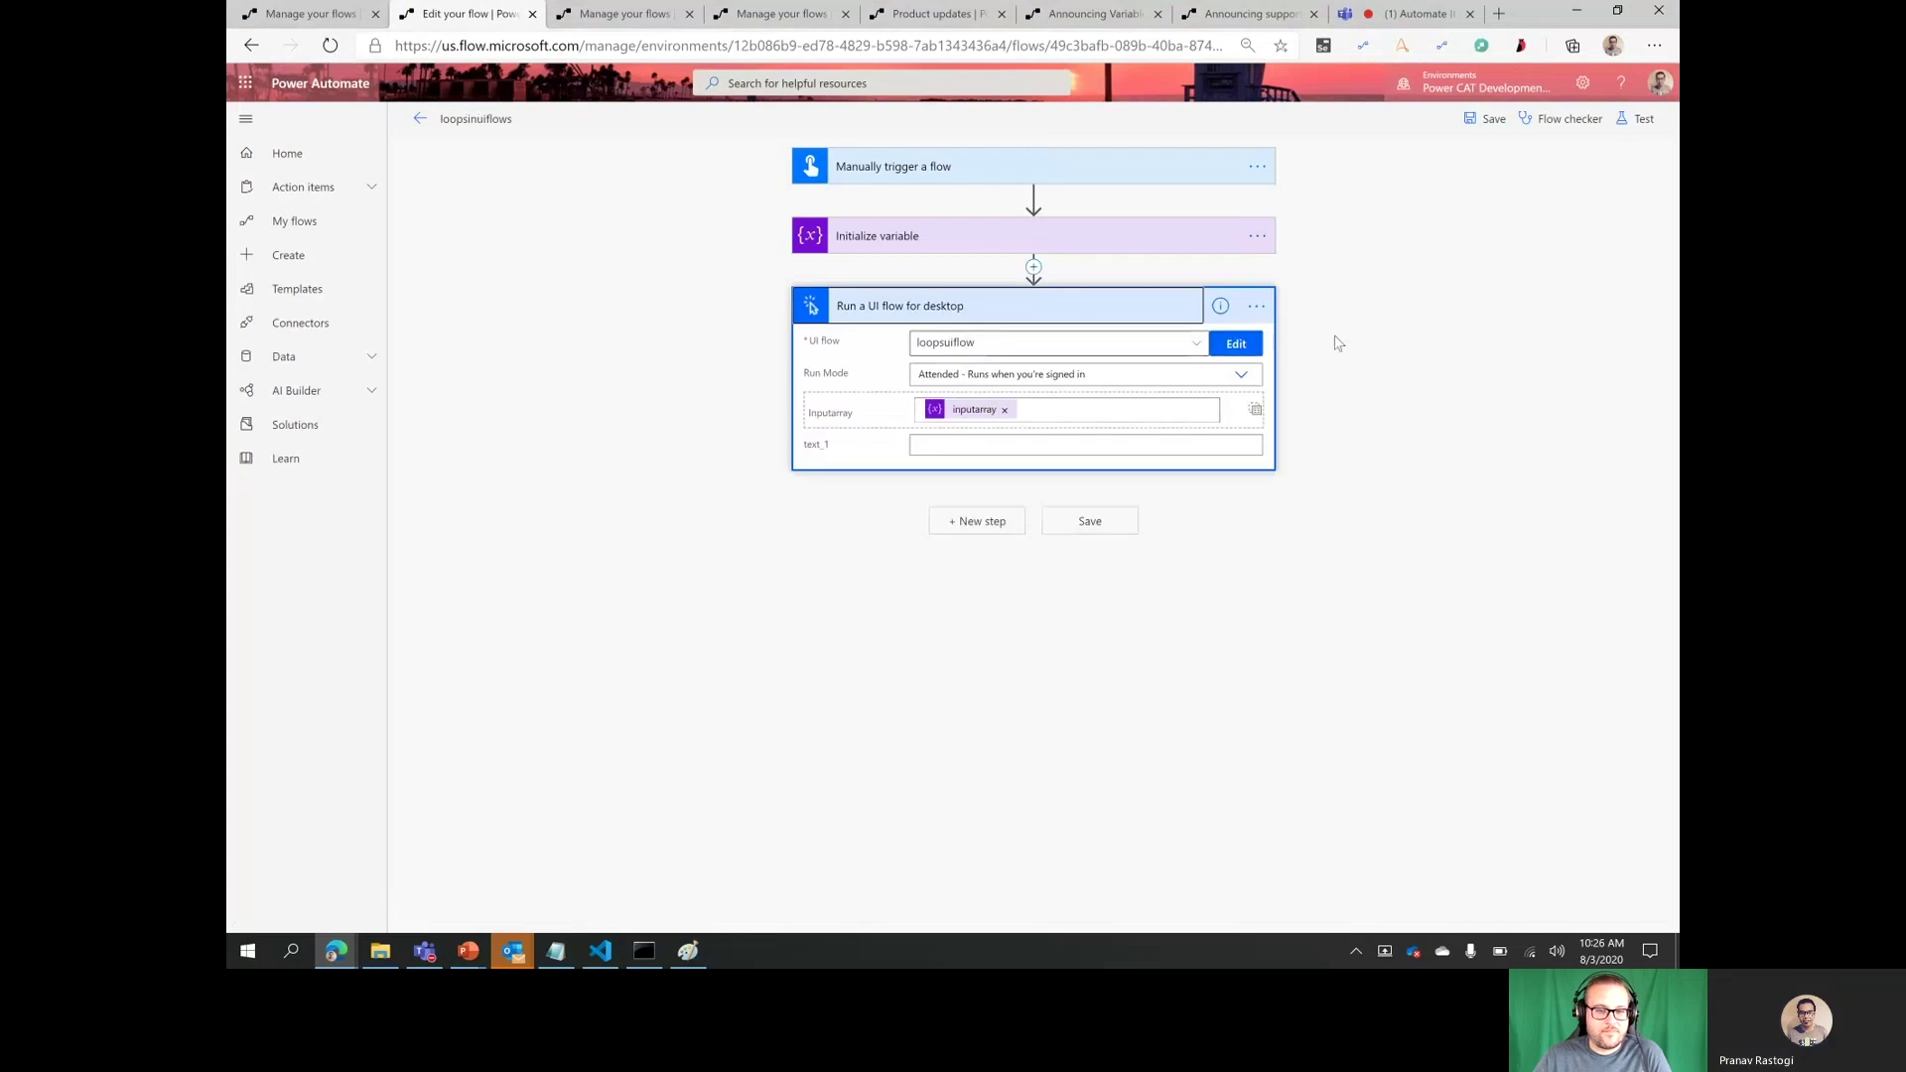
click(1373, 340)
click(1256, 349)
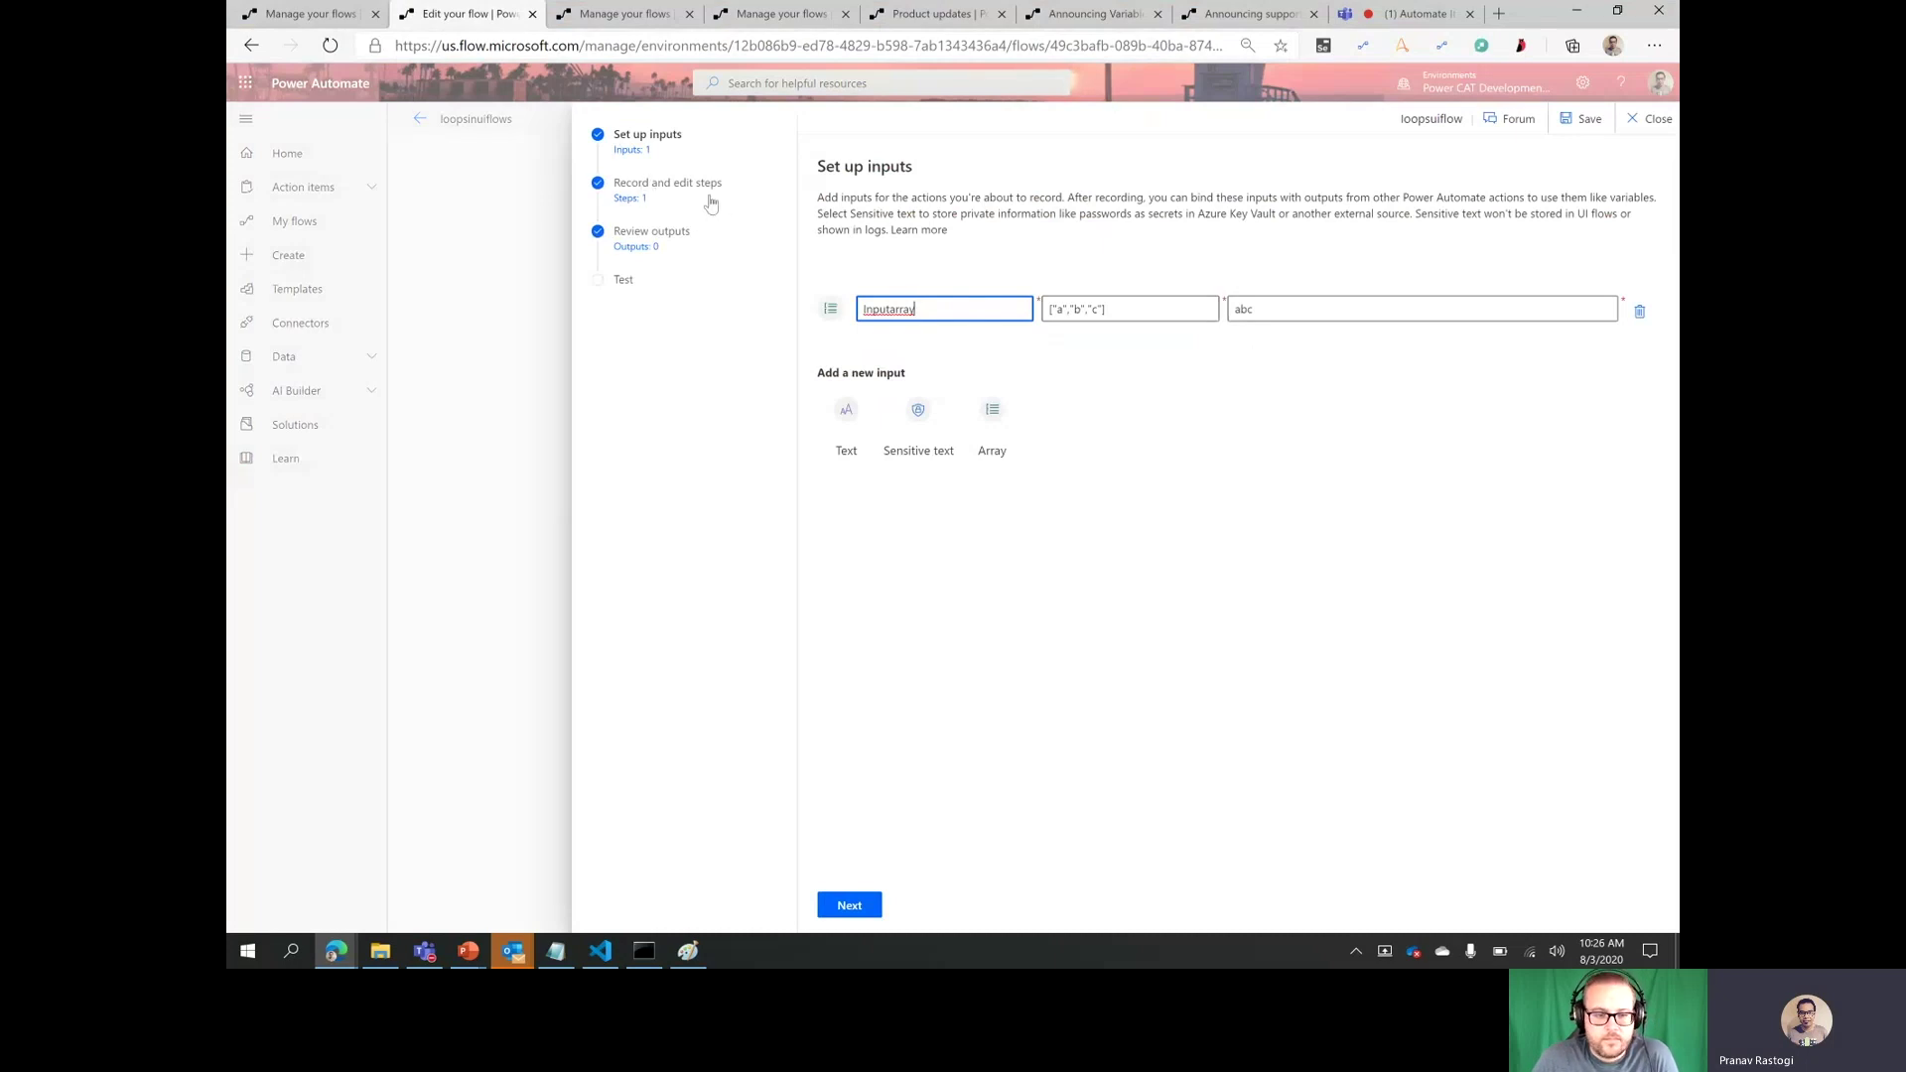
- Expand the Run Command Prompt script in loopsuiflow's recorded steps and close the open Command Prompt window
click(711, 203)
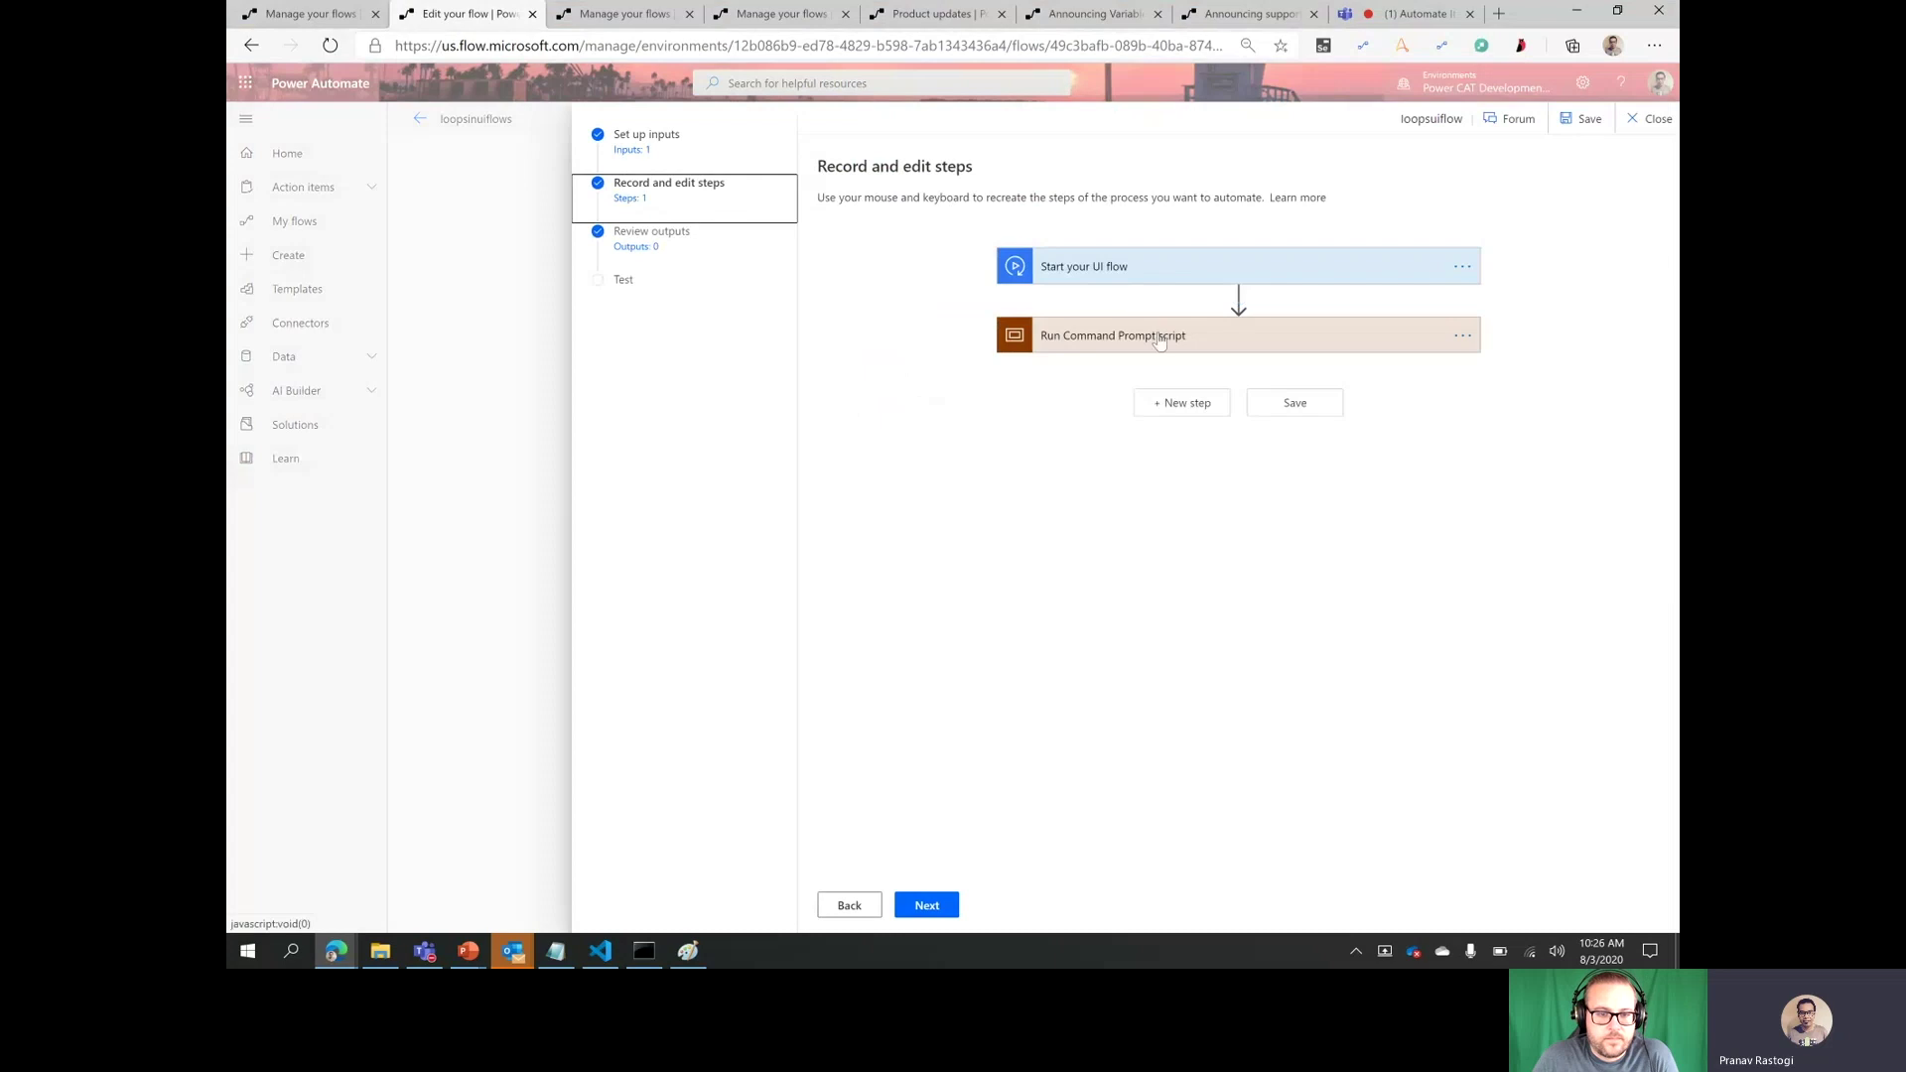
click(1160, 338)
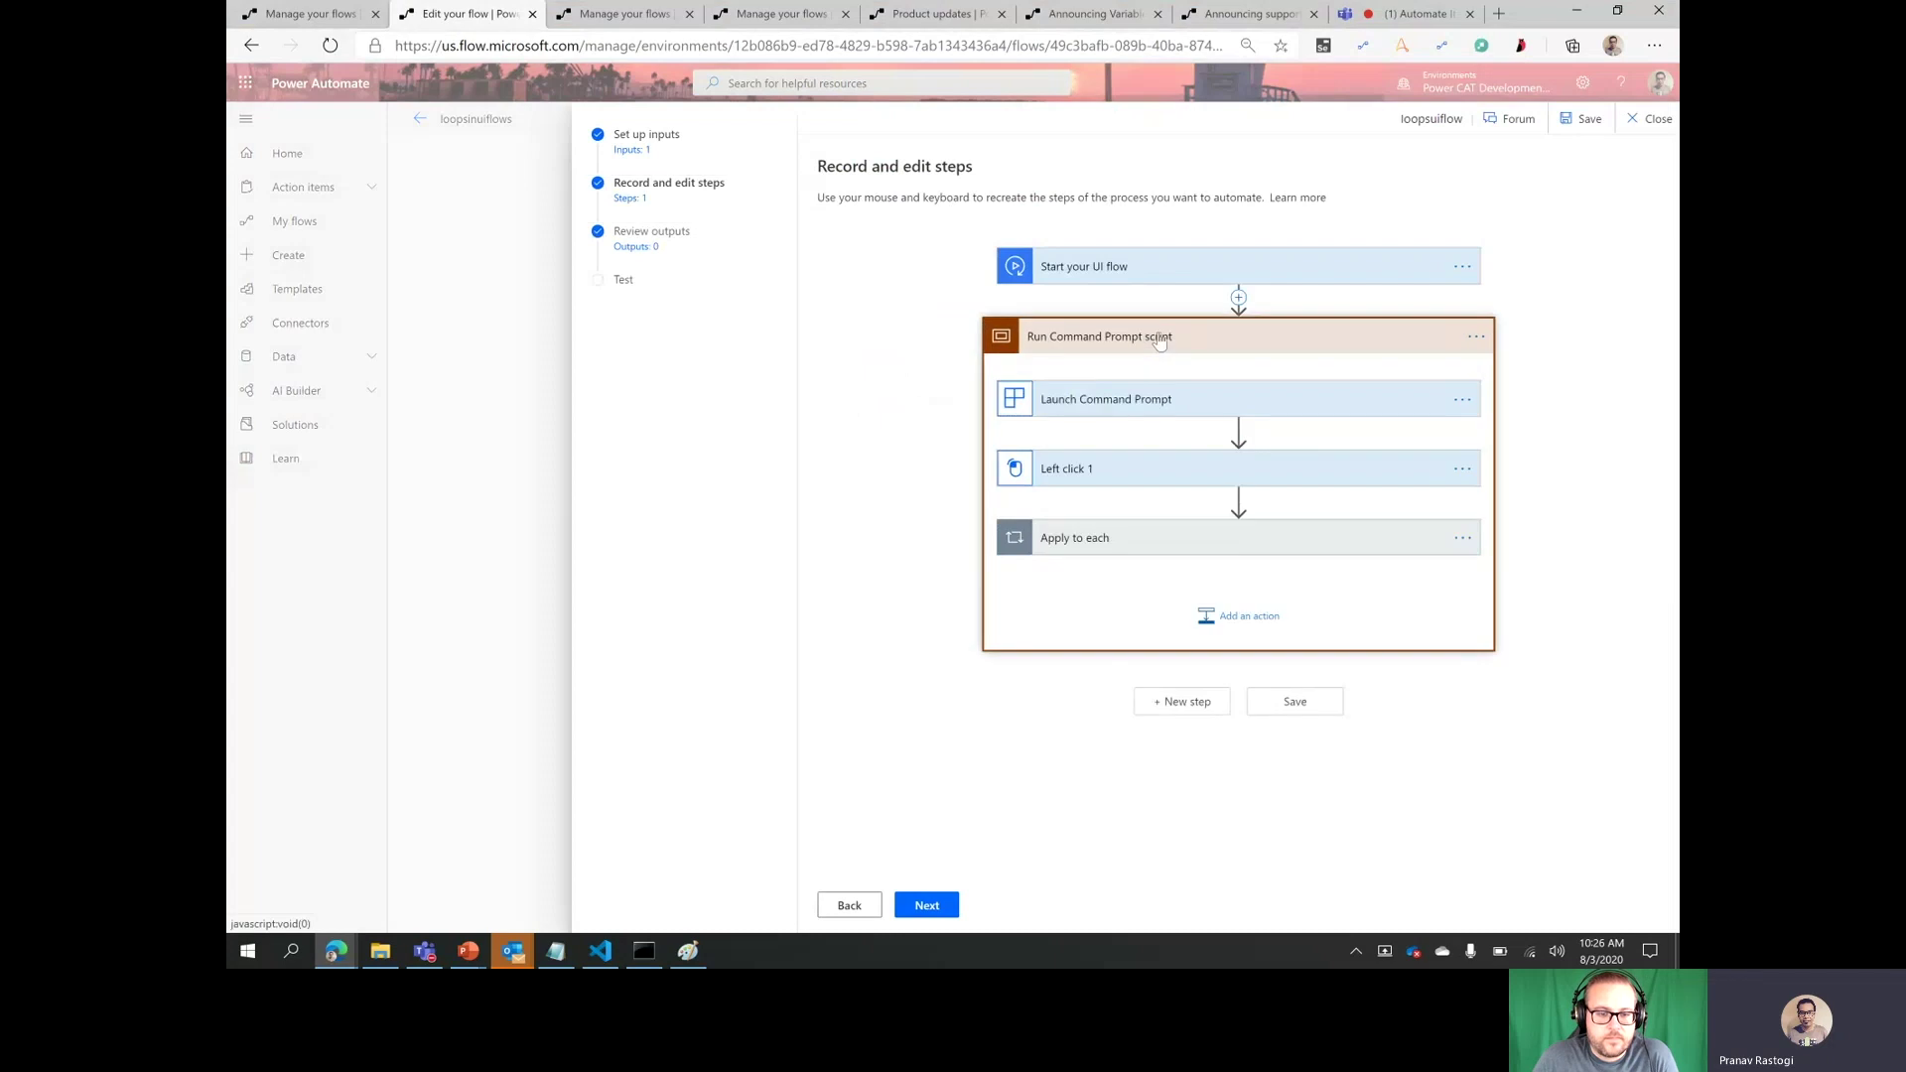
click(1171, 407)
click(1170, 409)
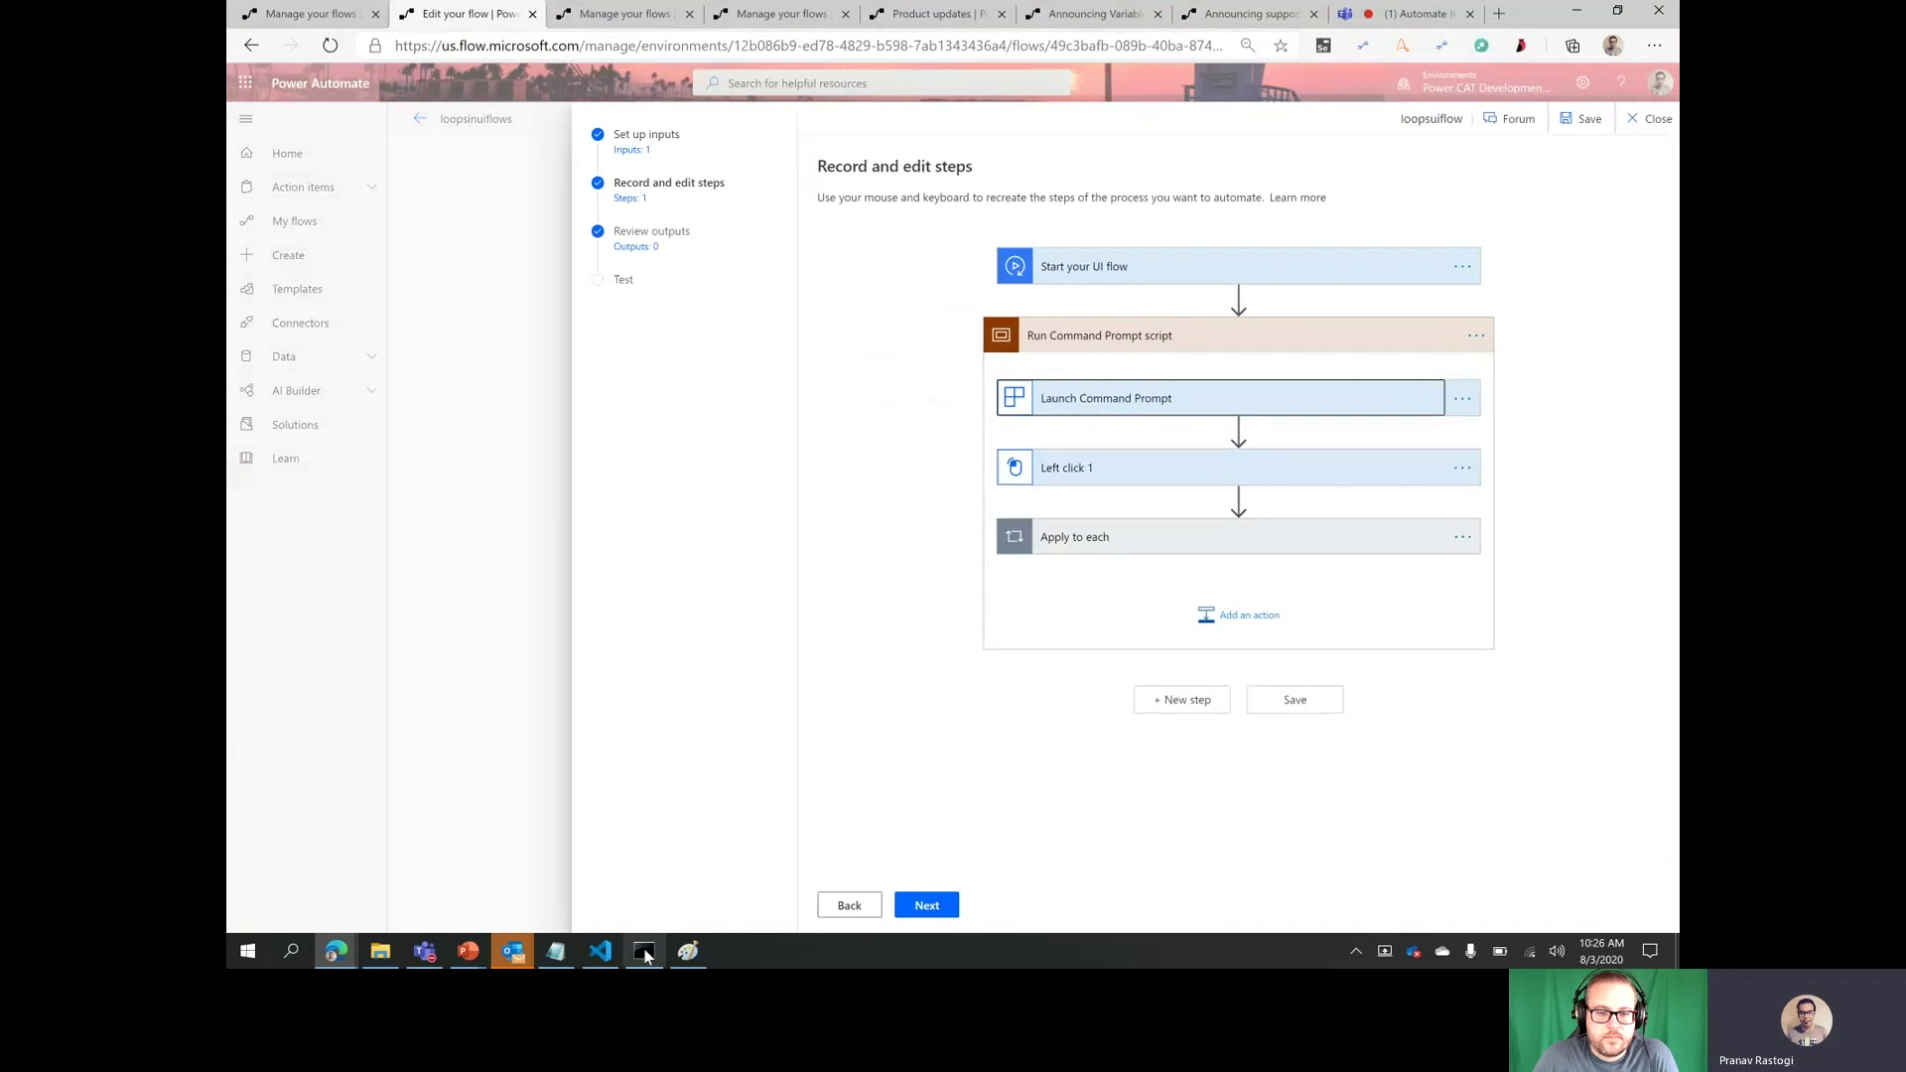
click(645, 951)
click(1359, 123)
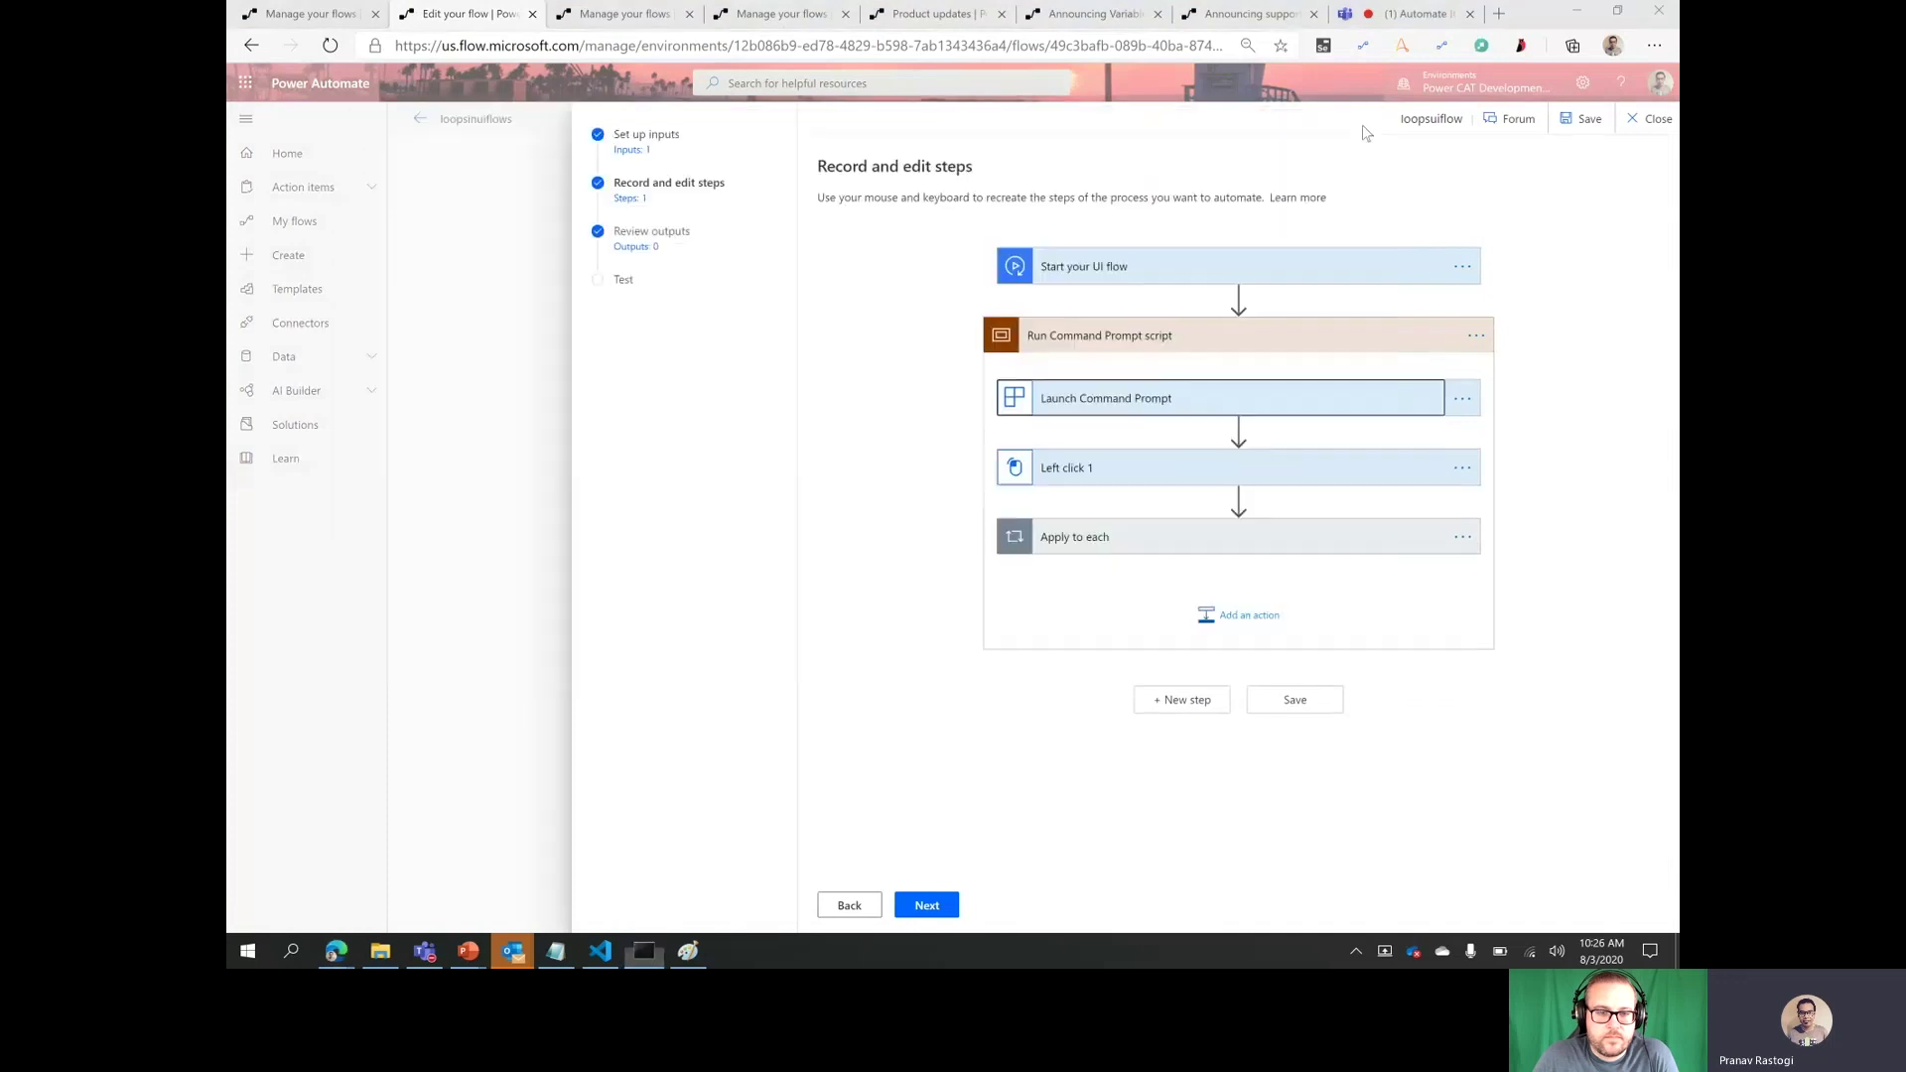
- Review the Left click 1 action and the Apply to each loop in the Run Command Prompt script
click(1266, 475)
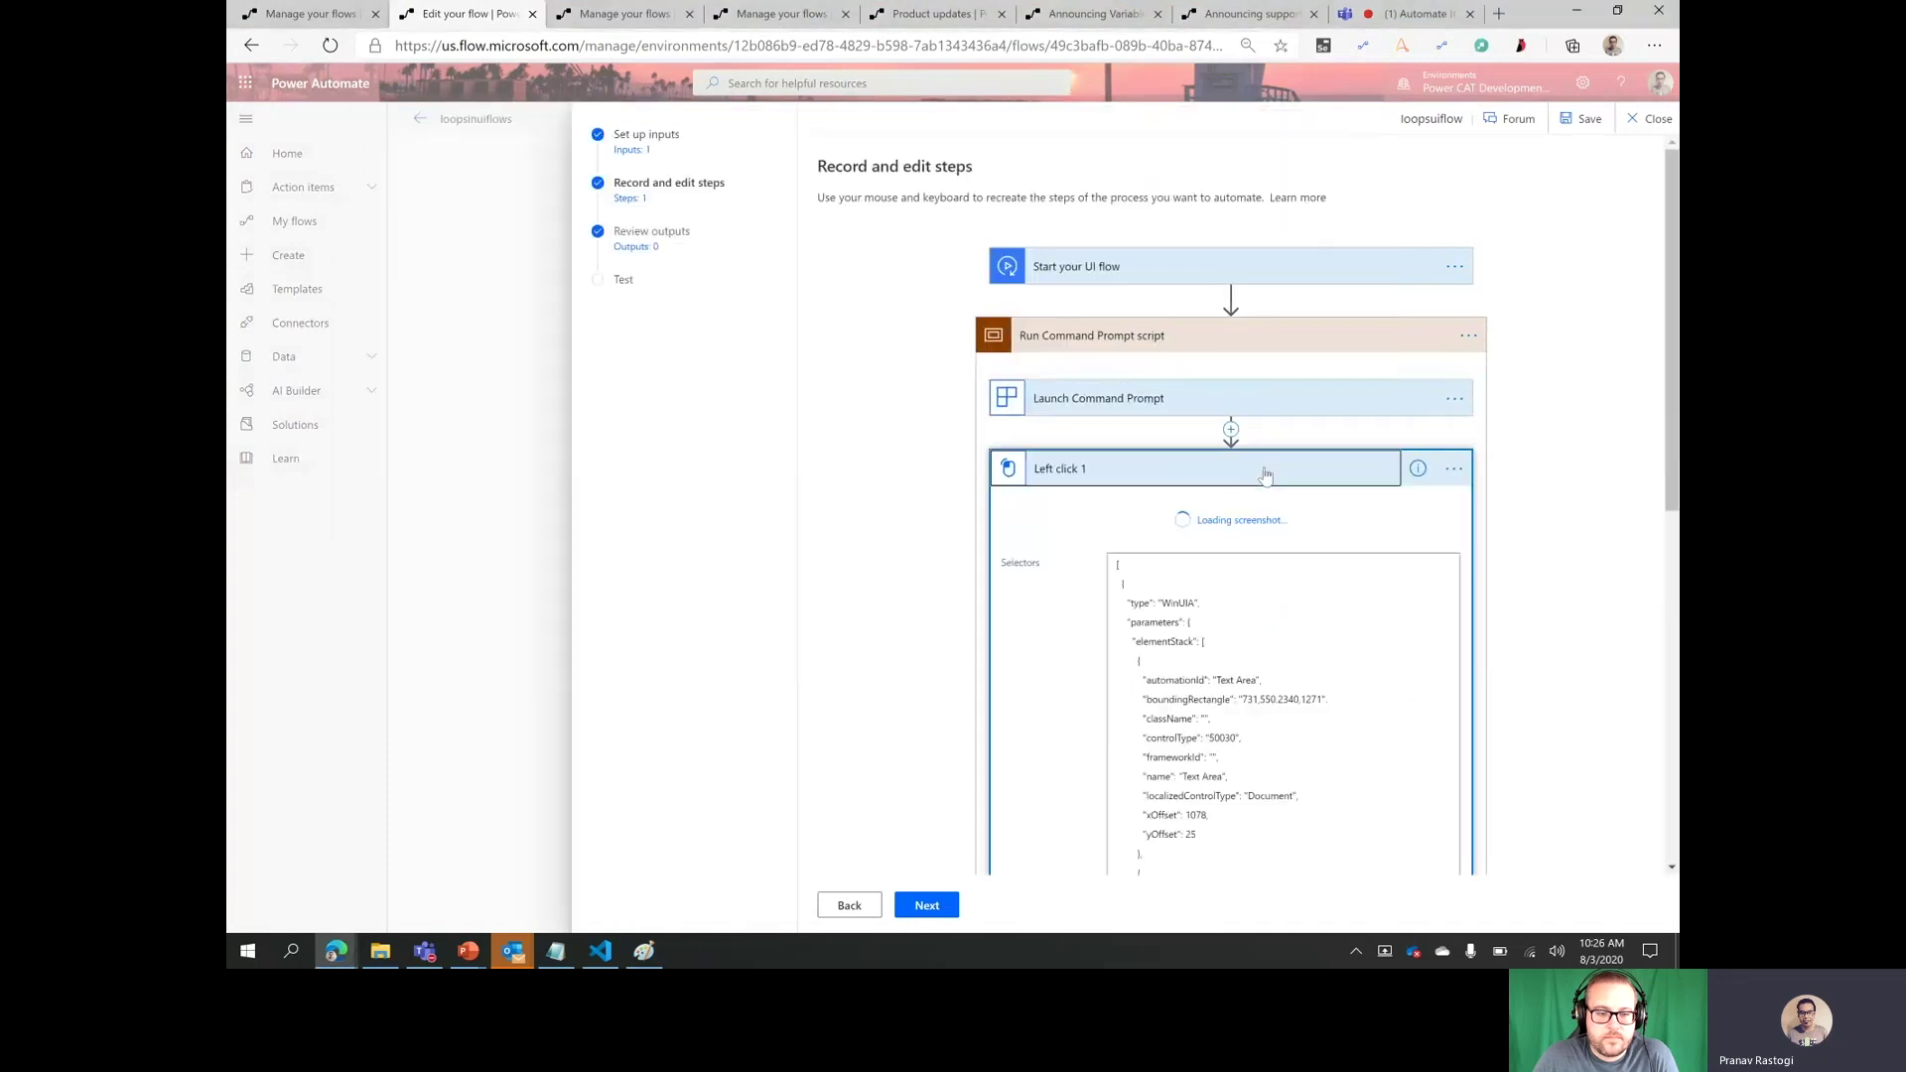
click(1265, 474)
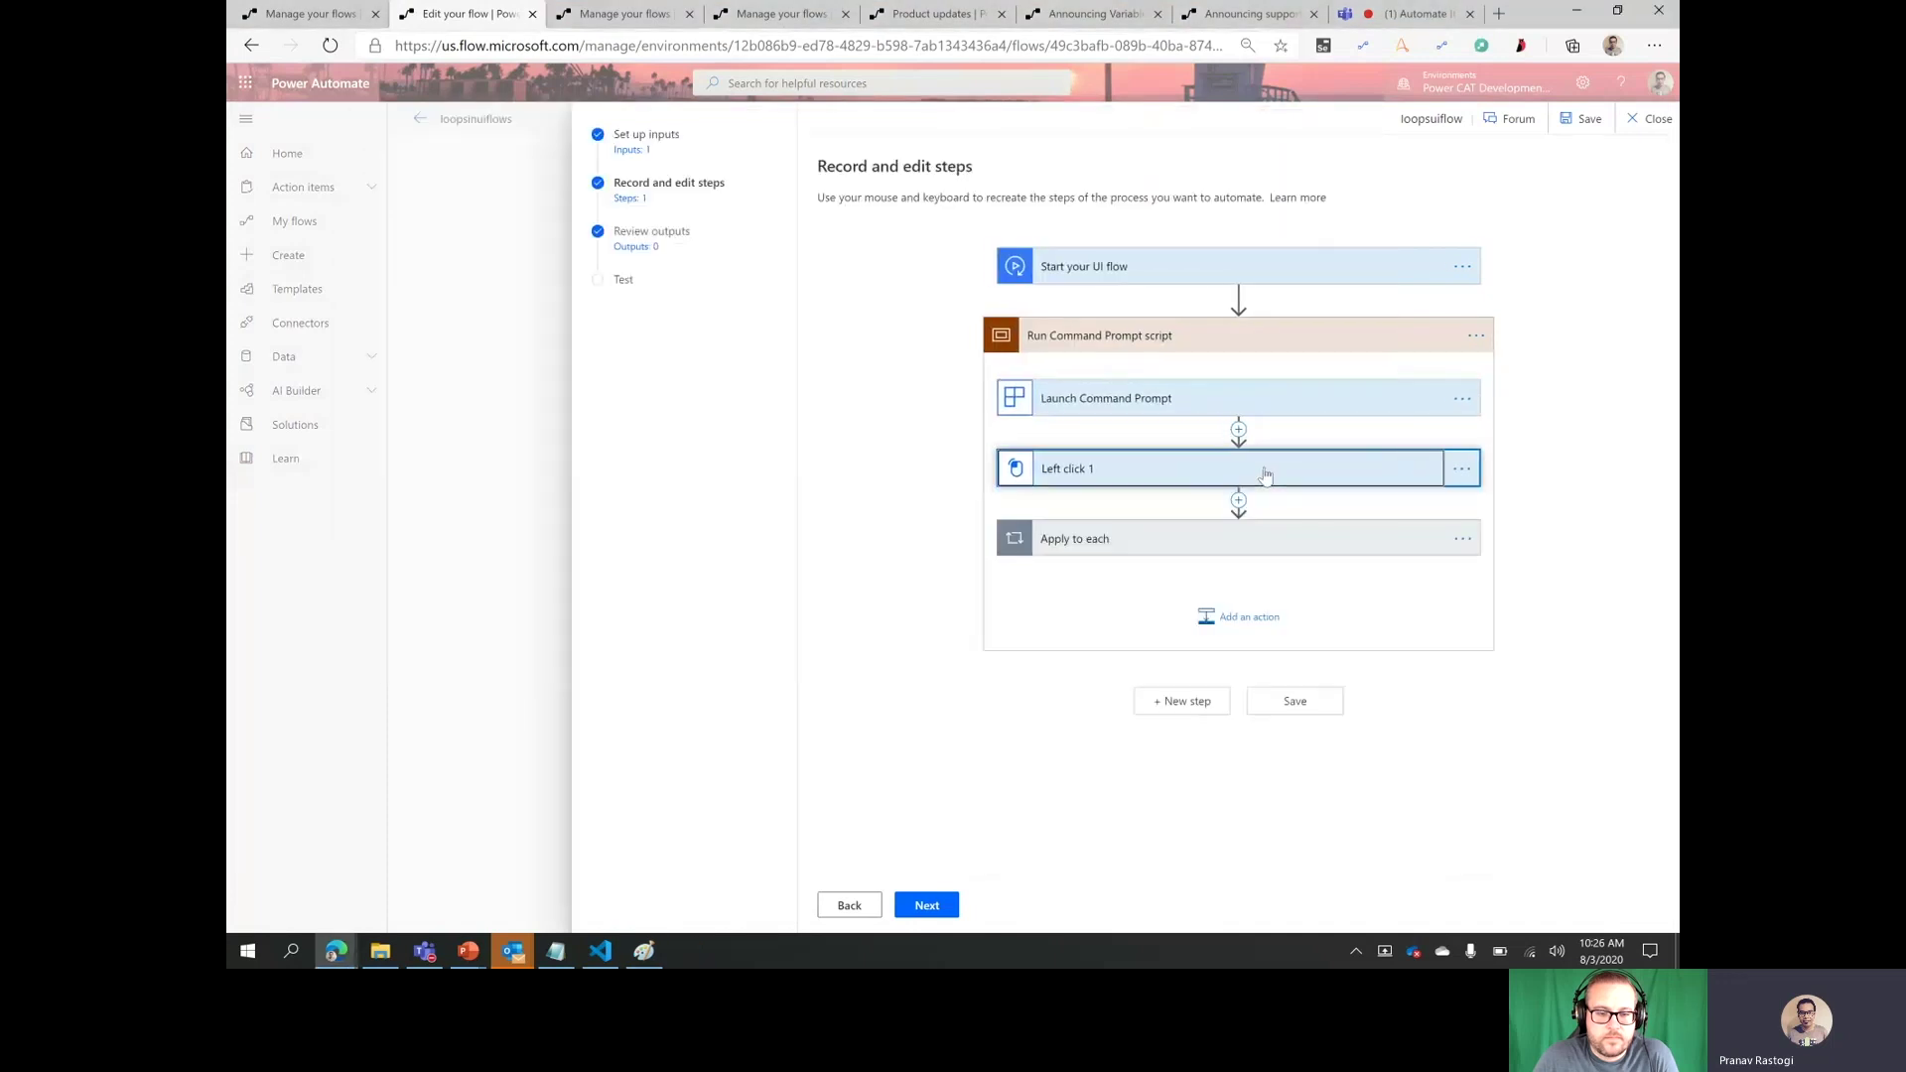
click(1241, 541)
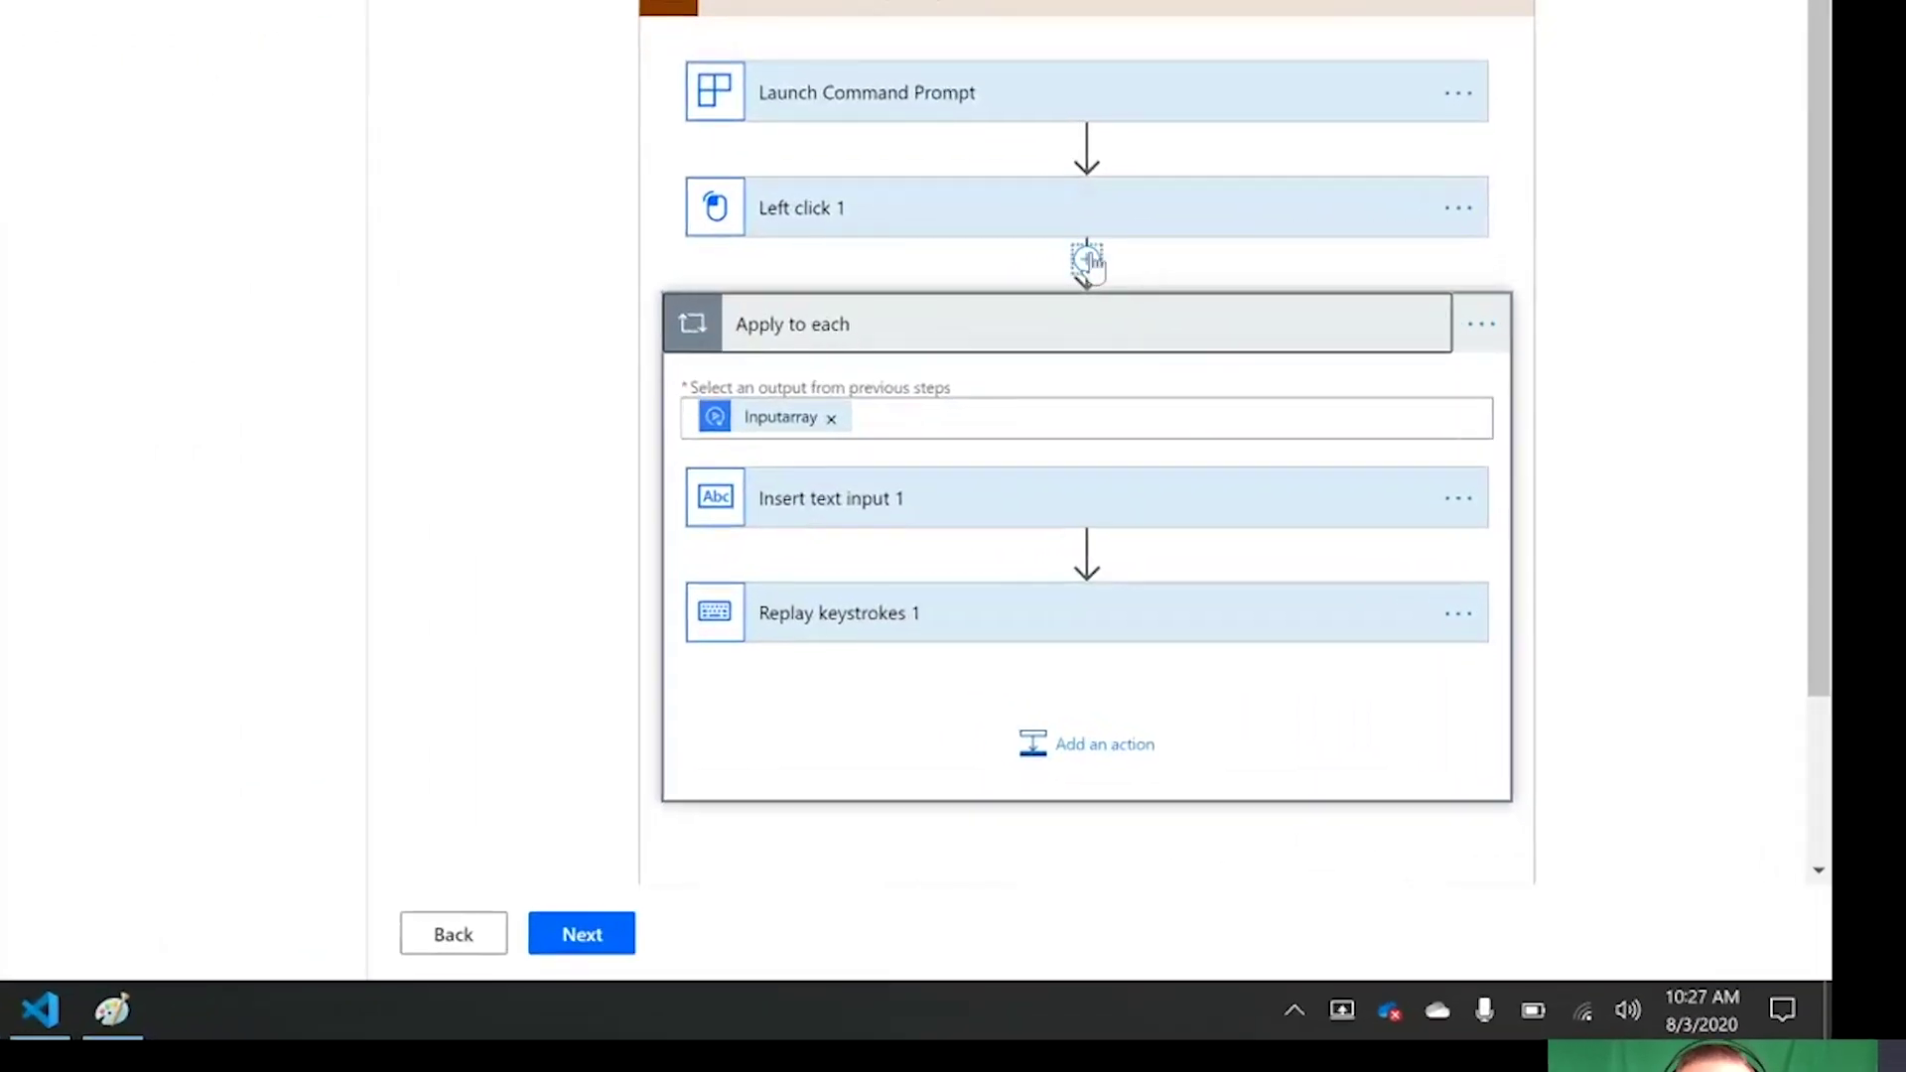
- Browse the built-in actions that can be inserted between Left click 1 and the Apply to each loop
click(1087, 259)
click(1103, 302)
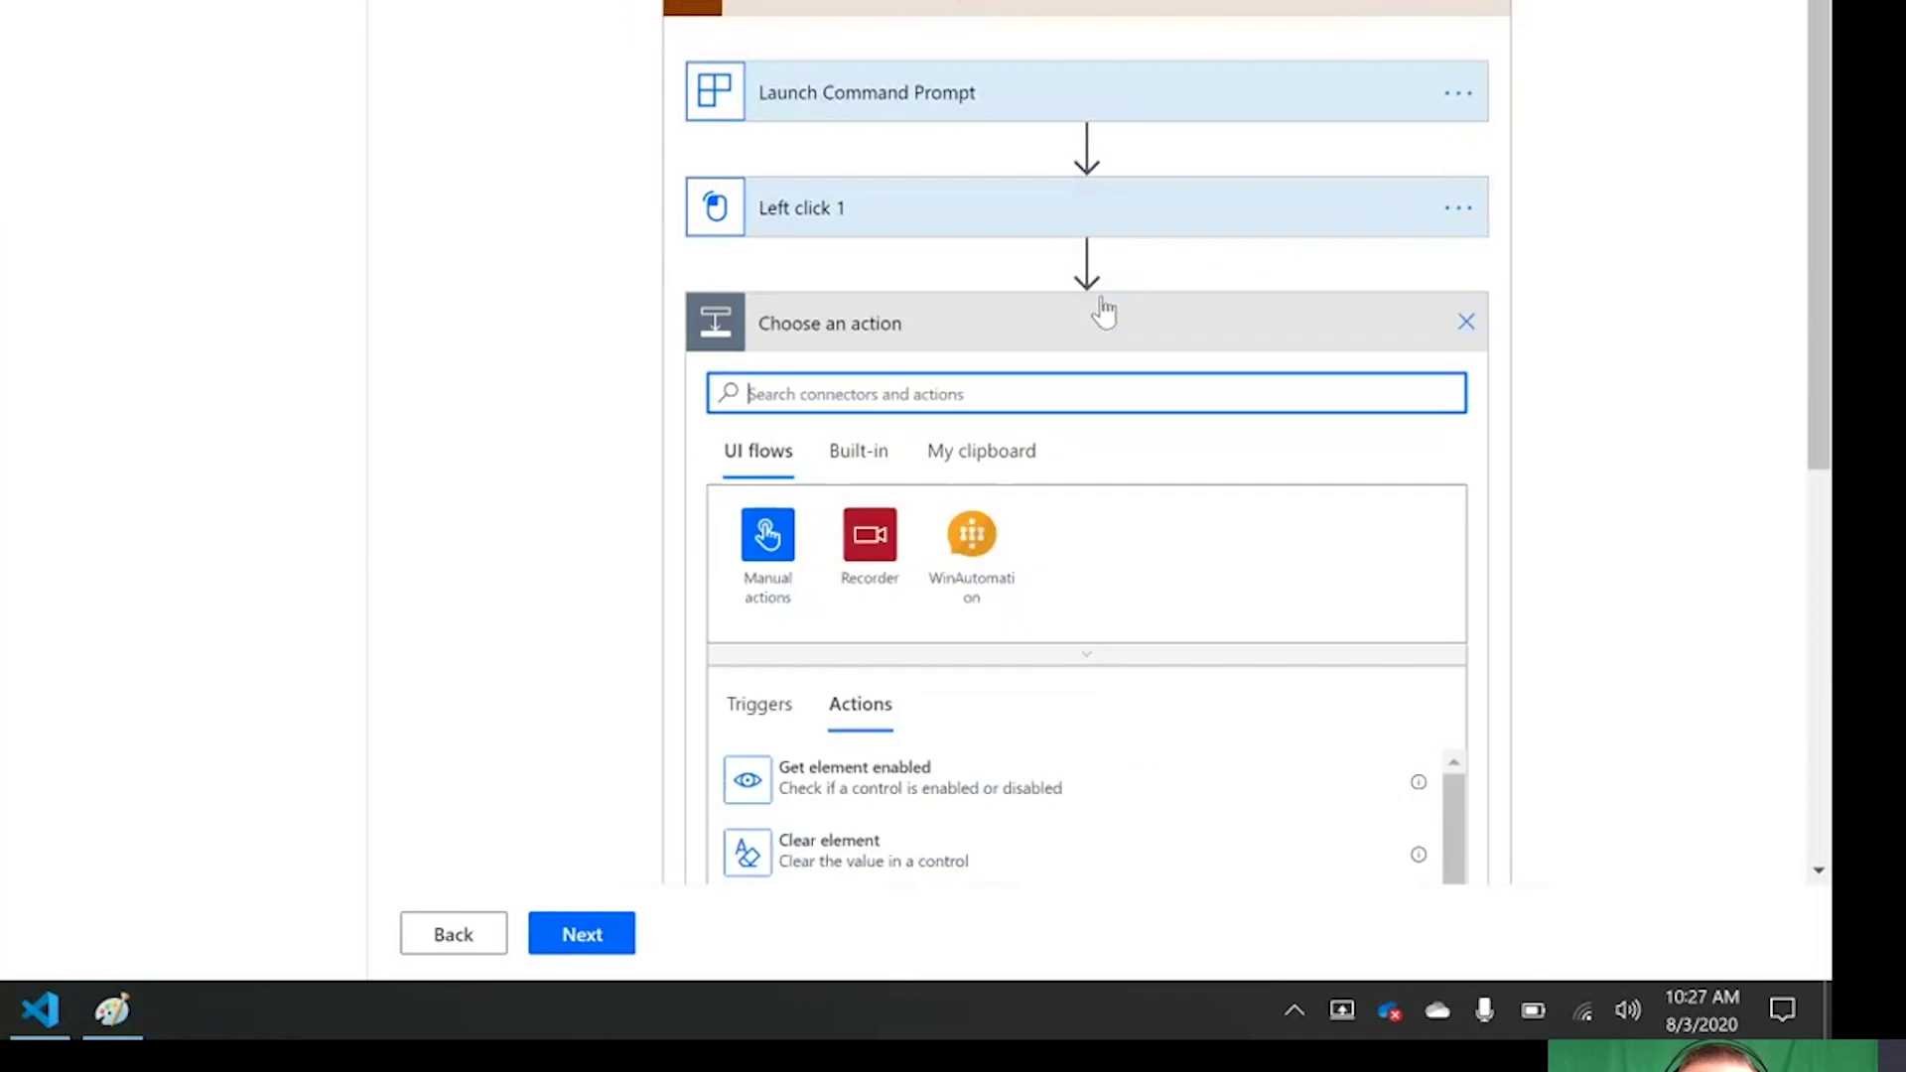
click(860, 449)
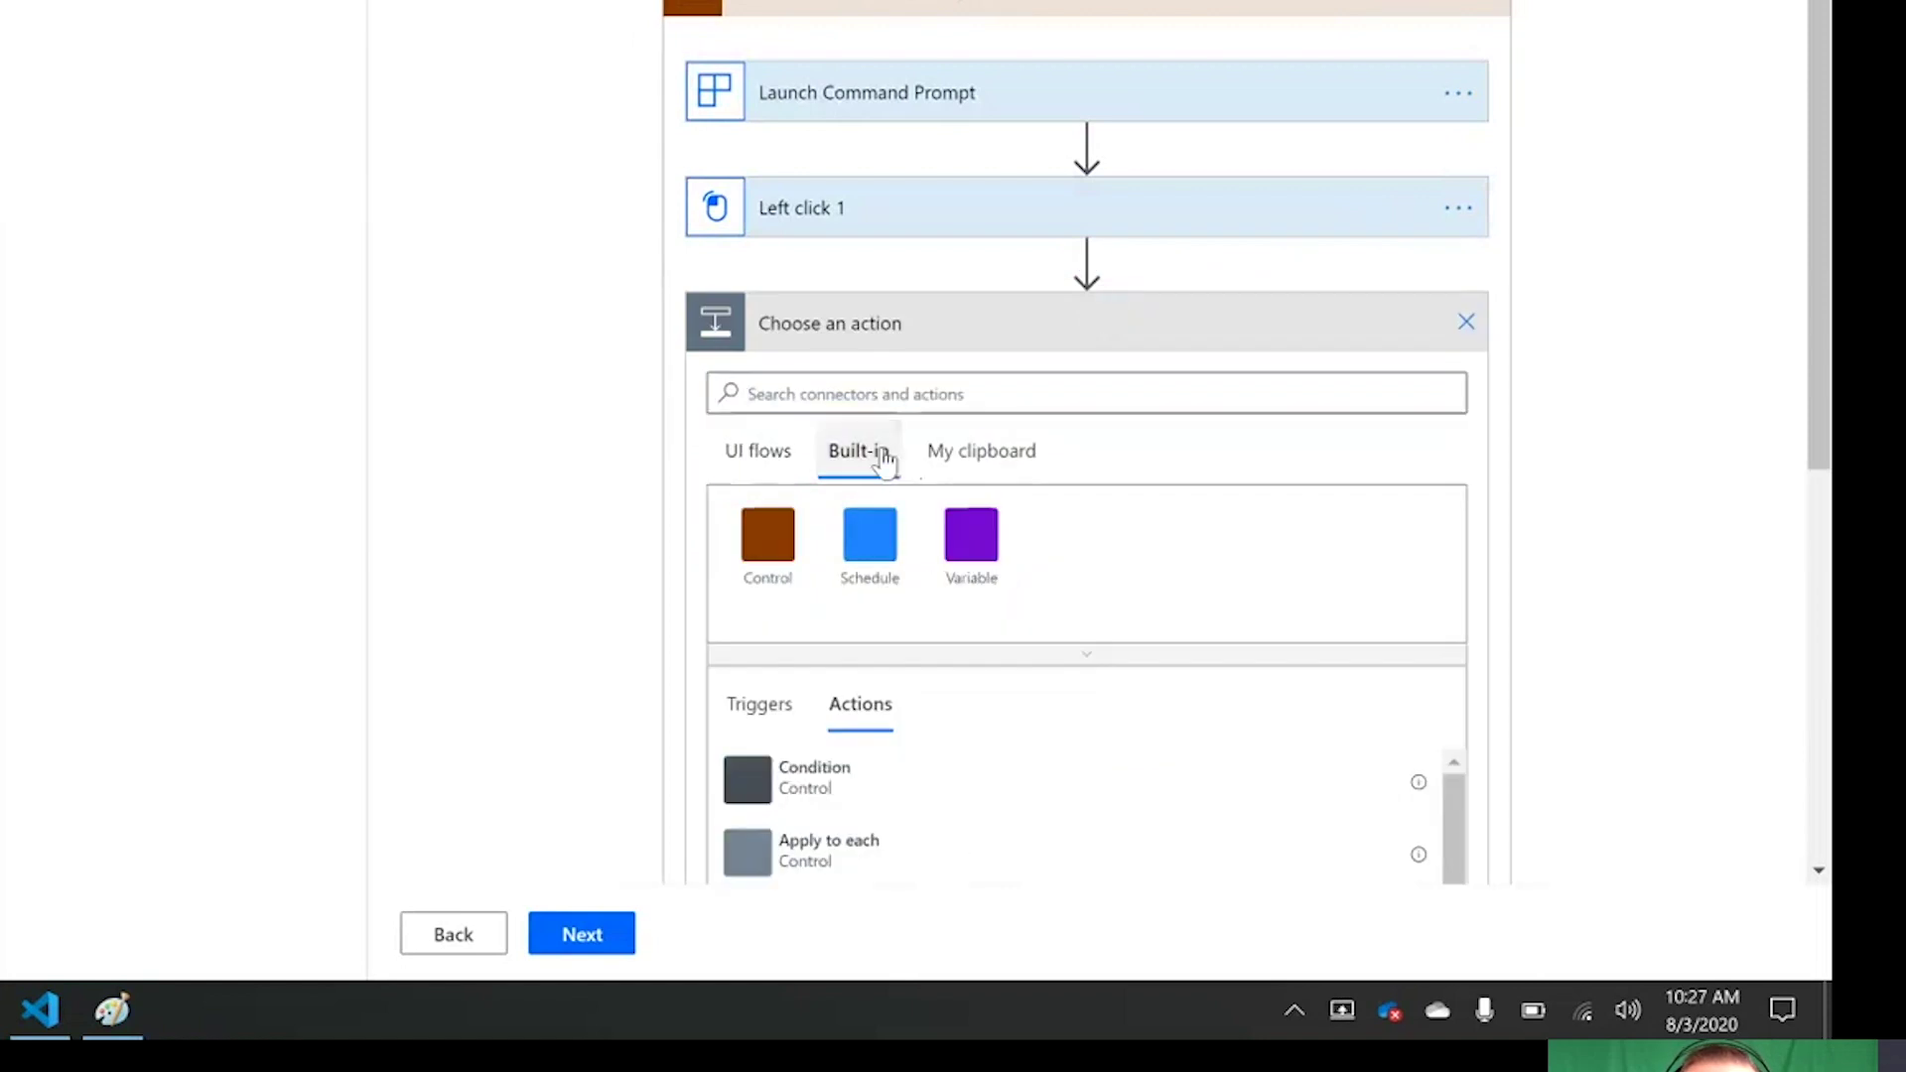
scroll(873, 452, down, 3)
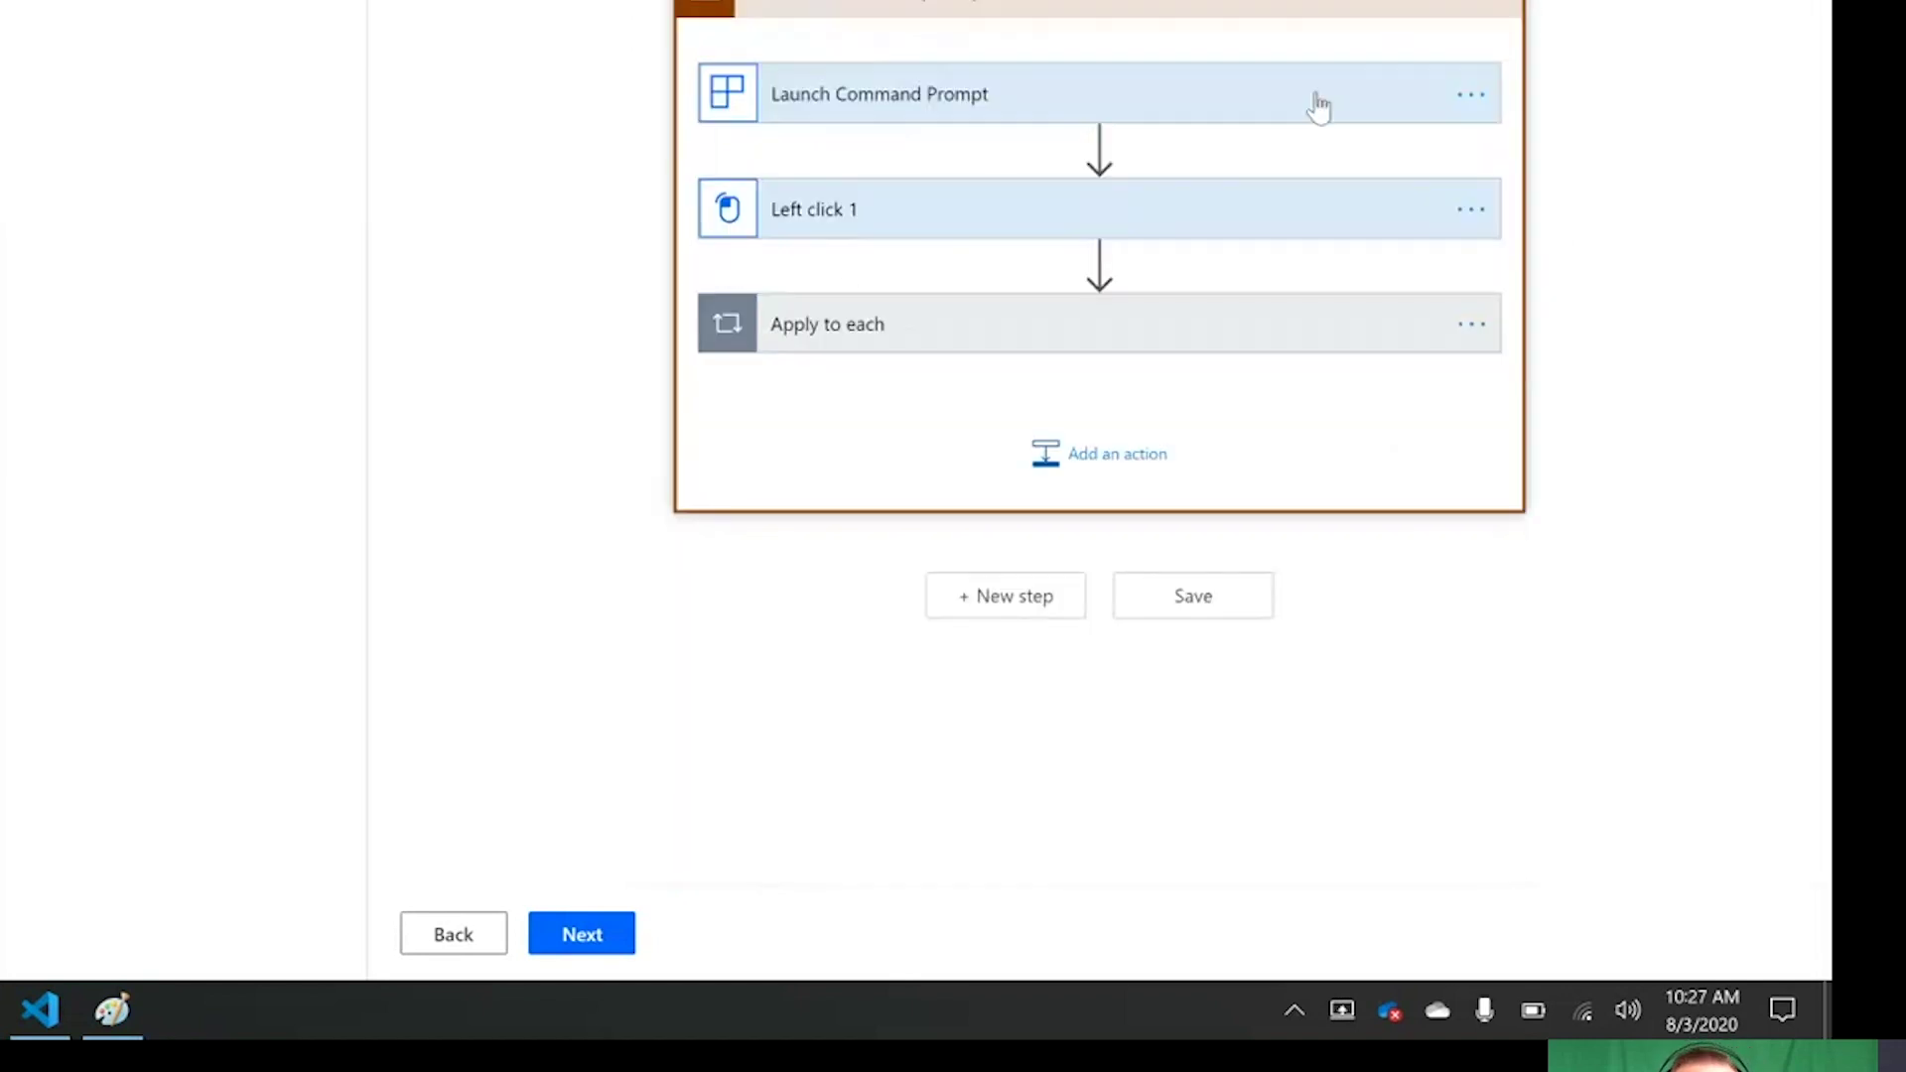
- Review the Insert text input 1 and Replay keystrokes 1 actions inside the Apply to each loop over Inputarray
click(1162, 327)
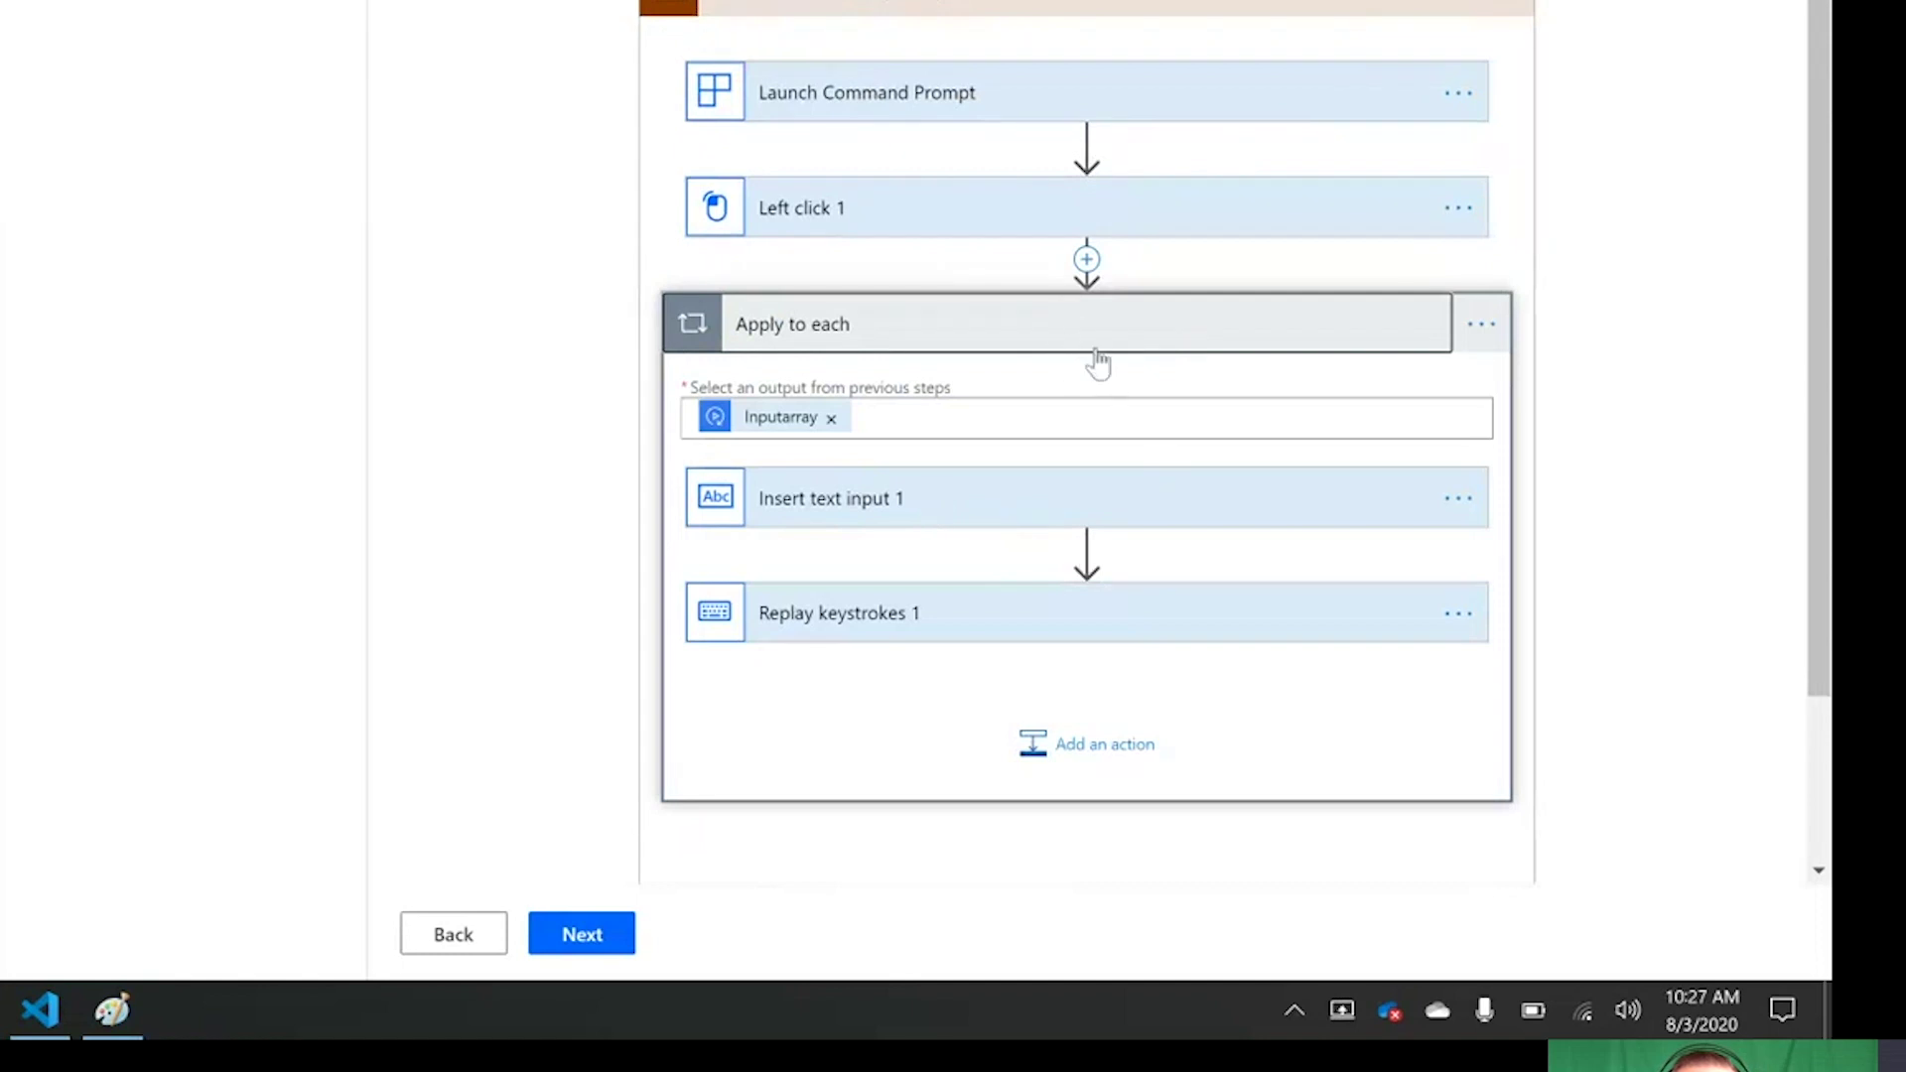
click(1055, 512)
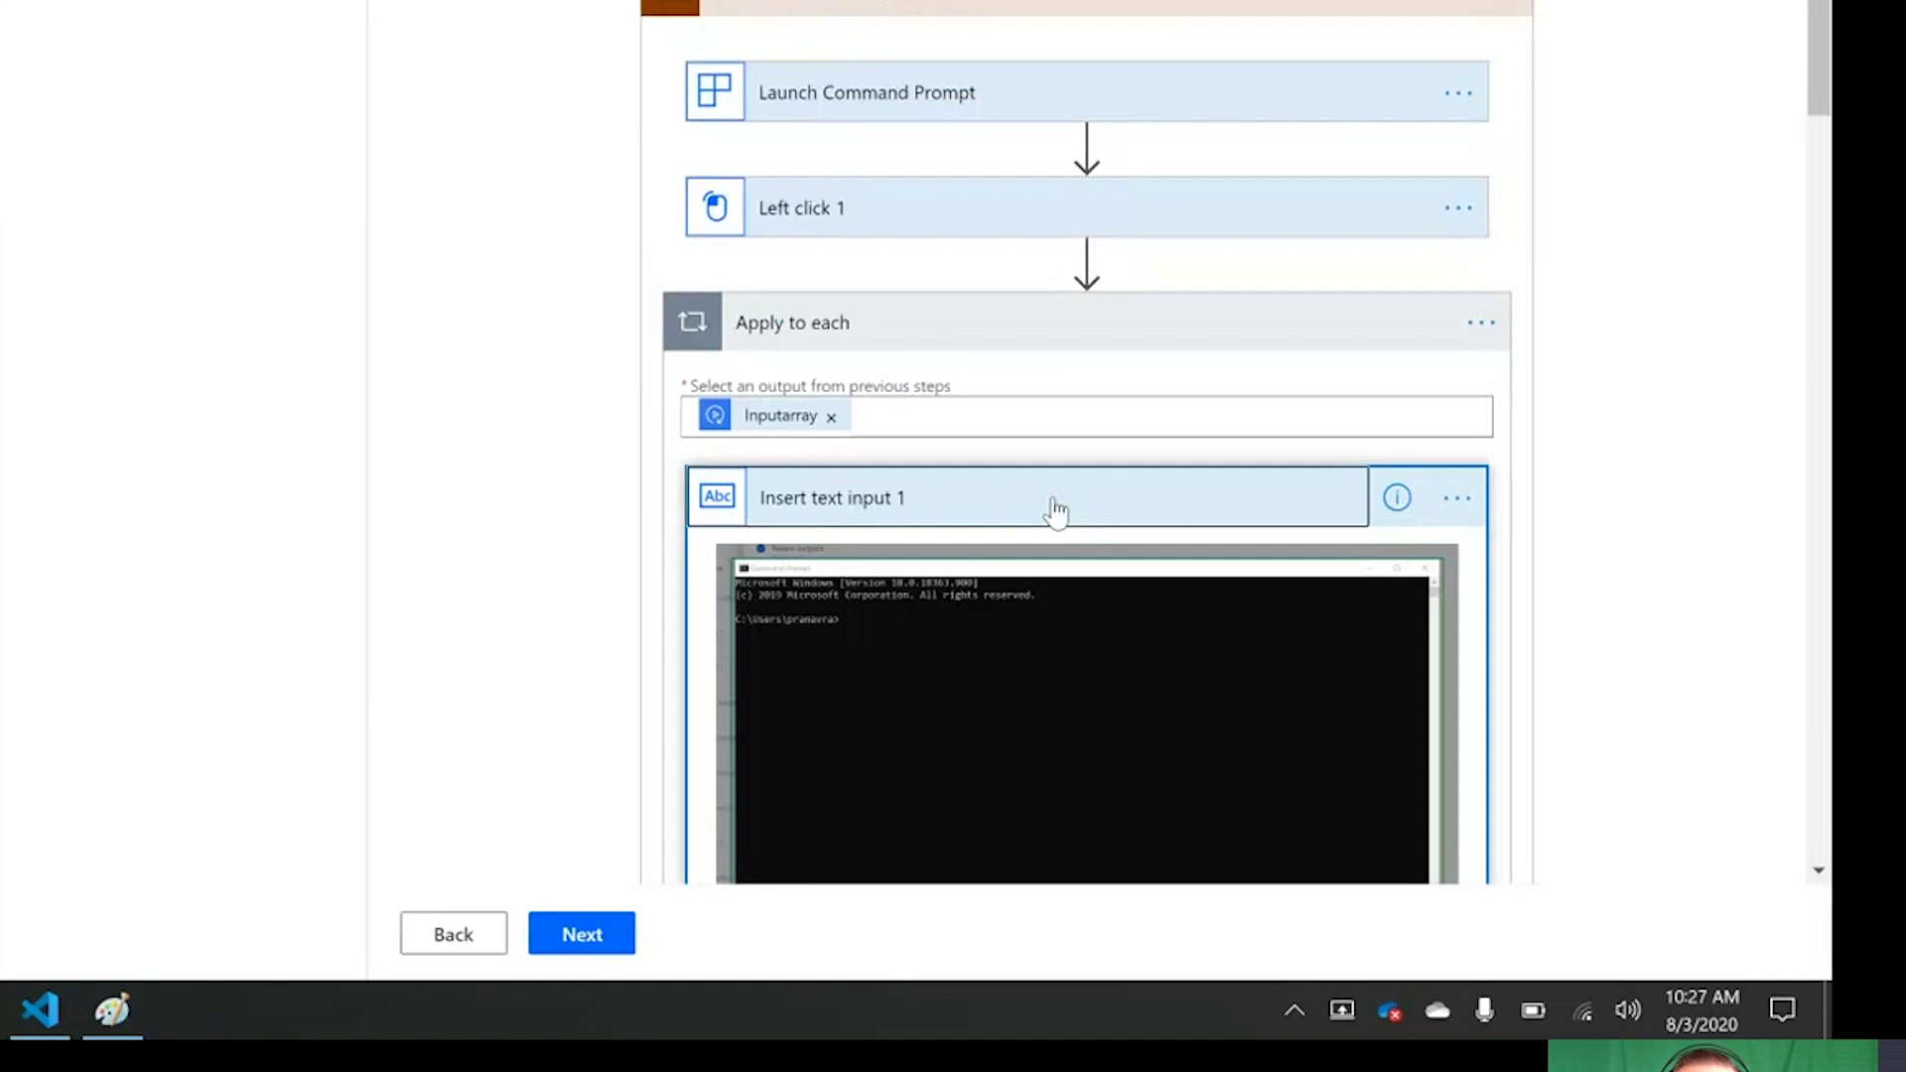
click(1055, 511)
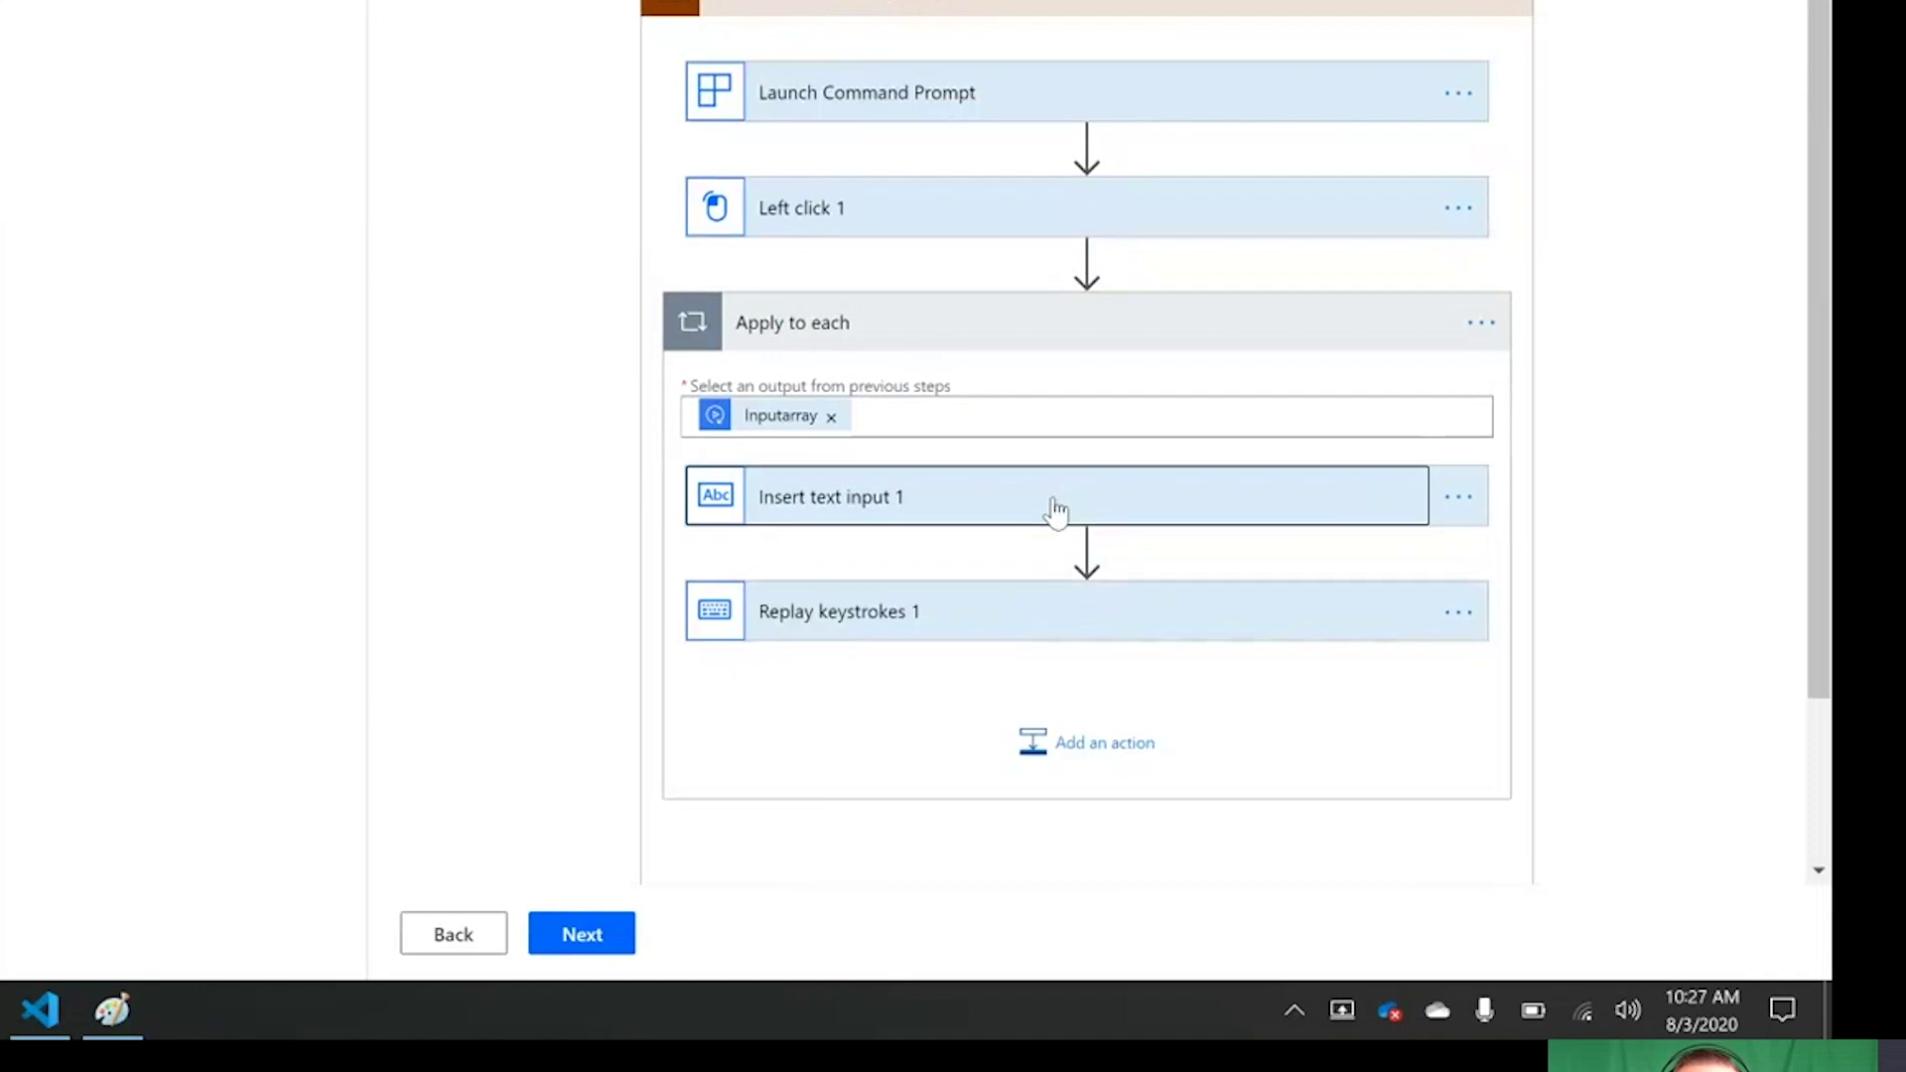
click(1012, 626)
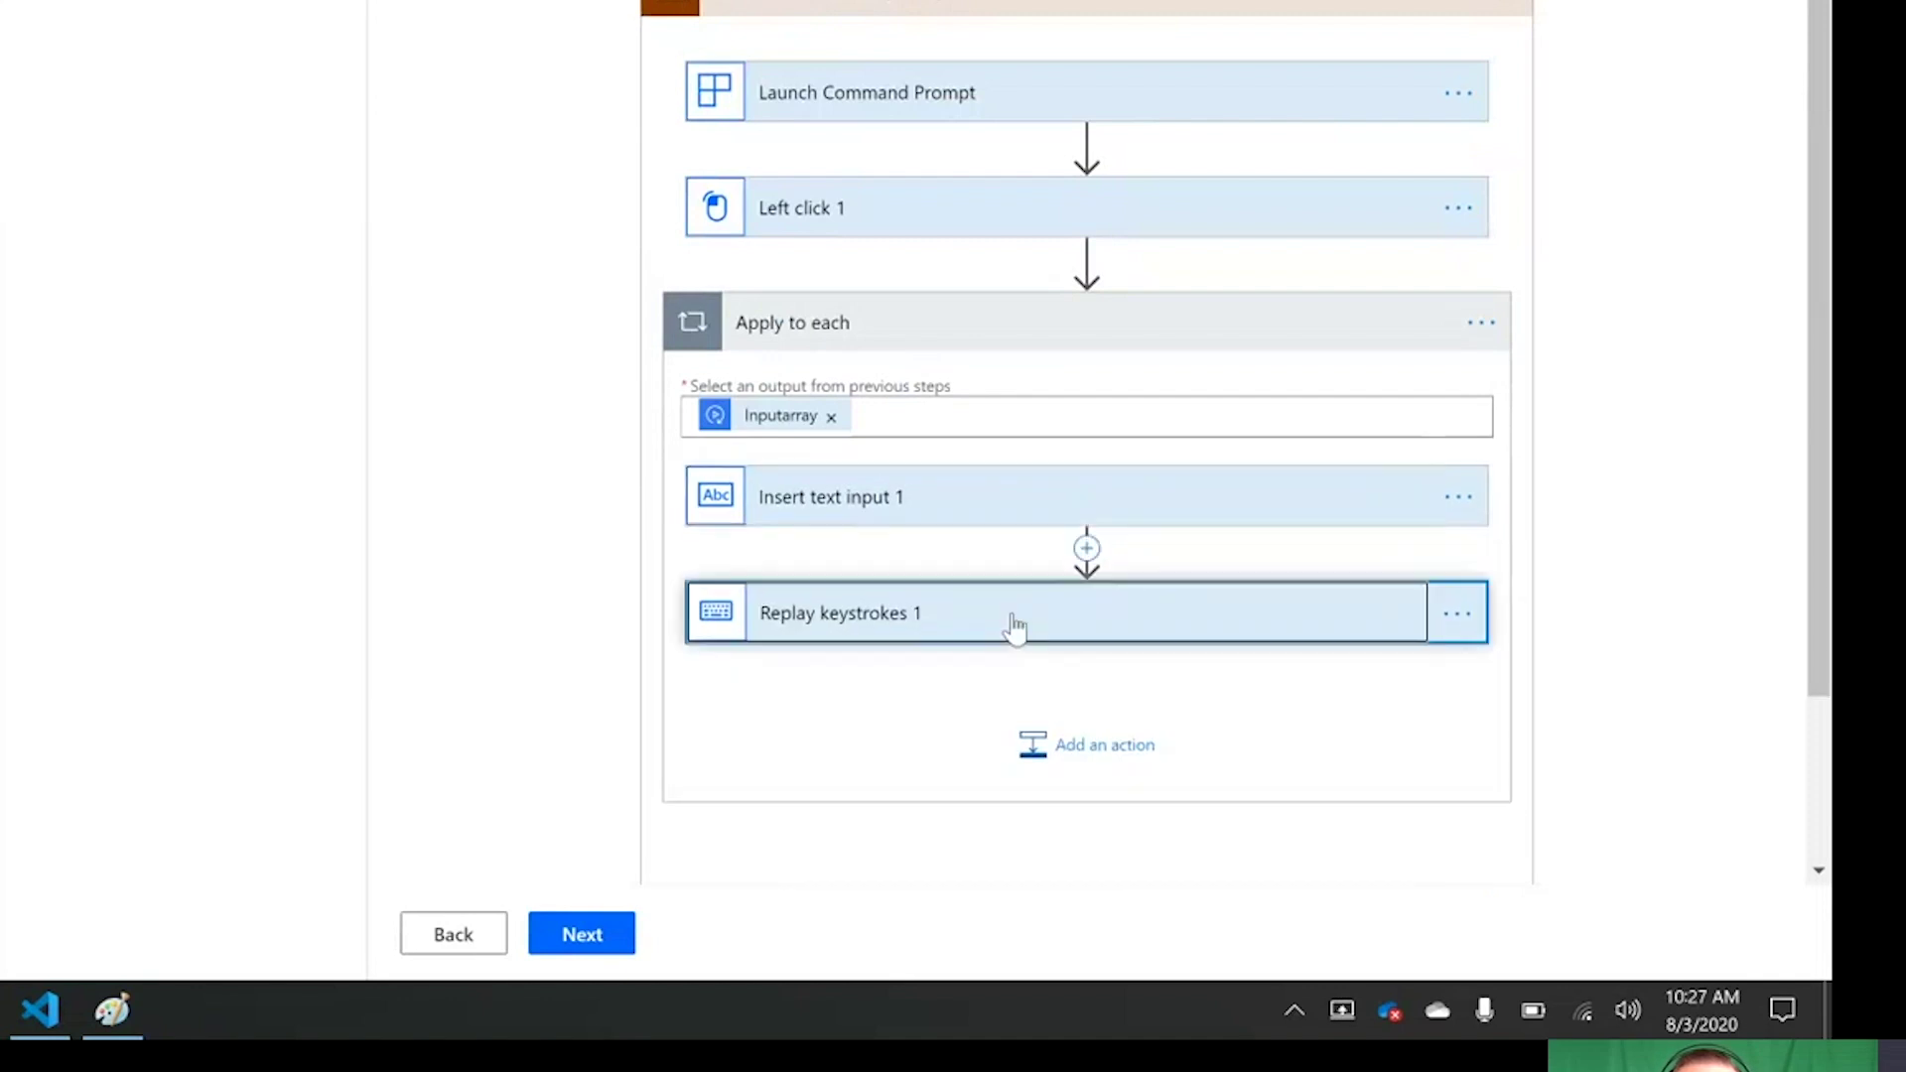
scroll(1013, 626, down, 2)
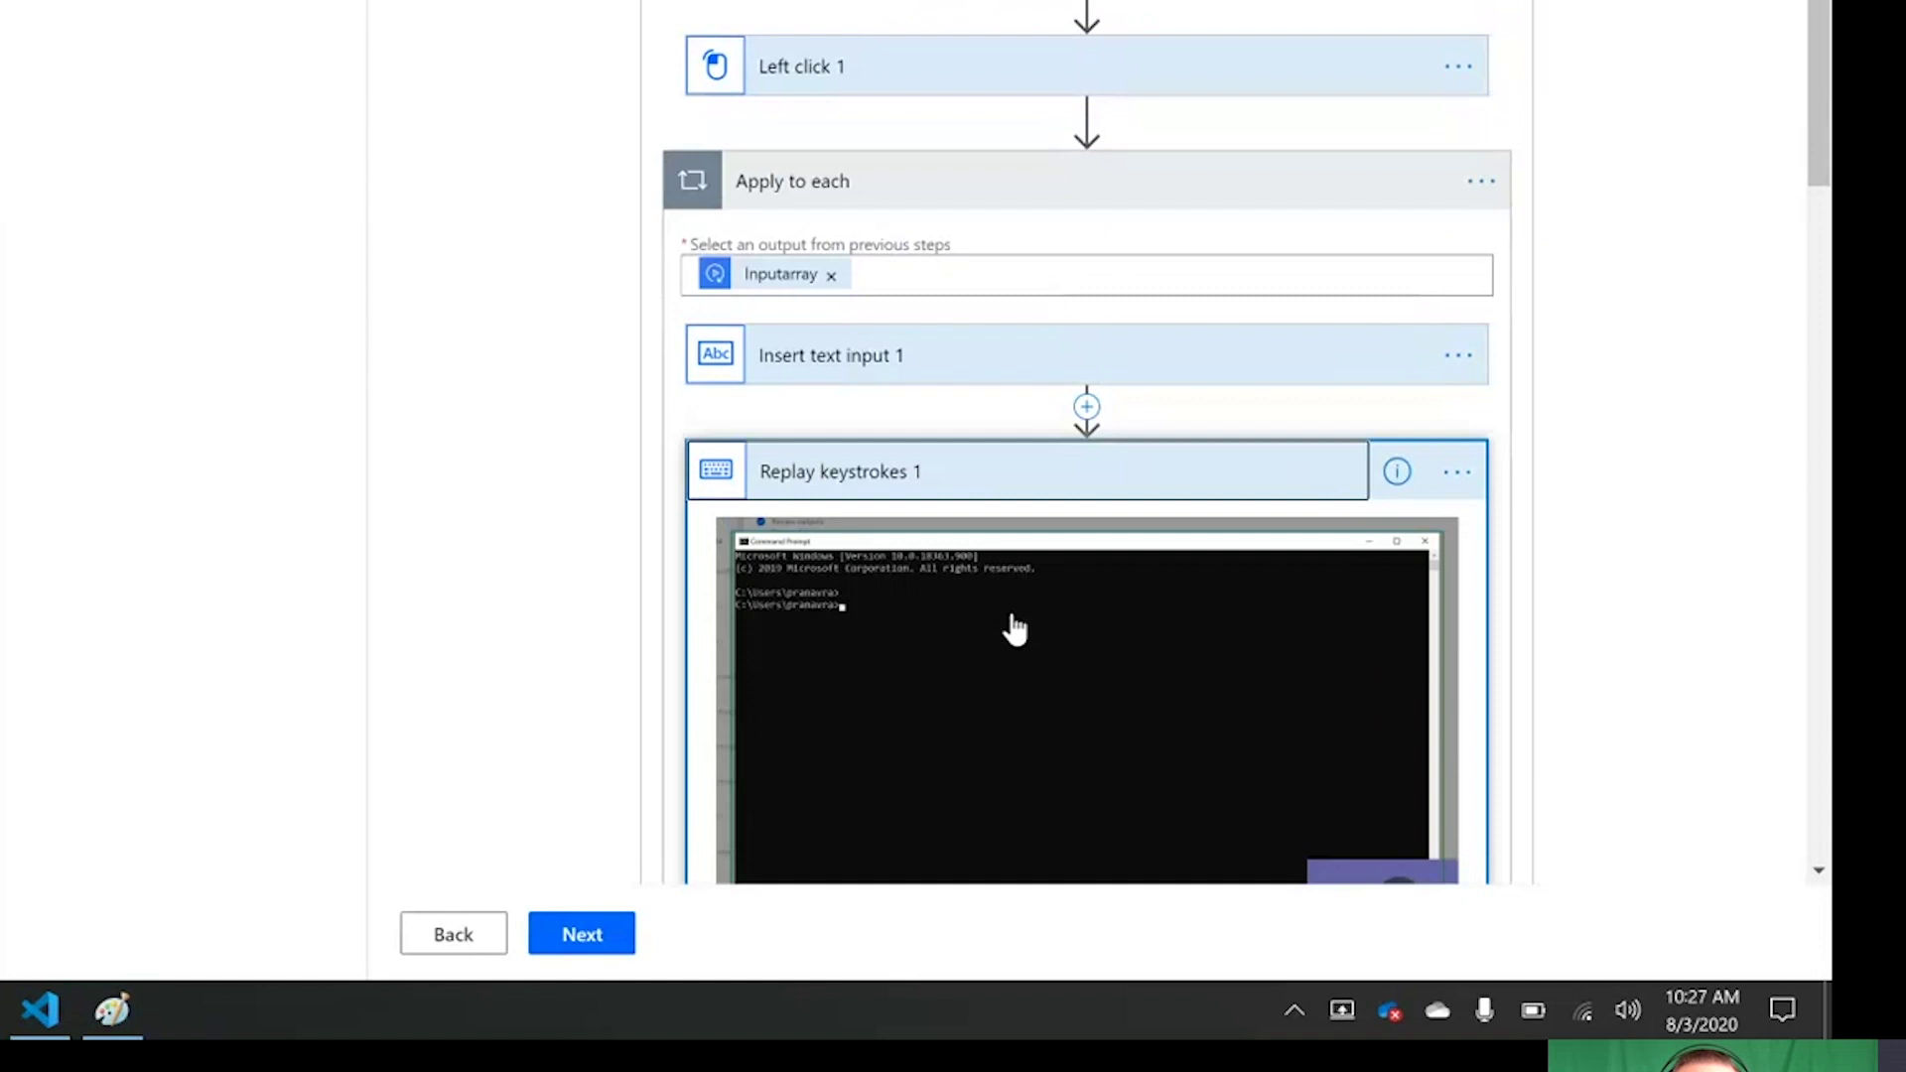
click(1026, 493)
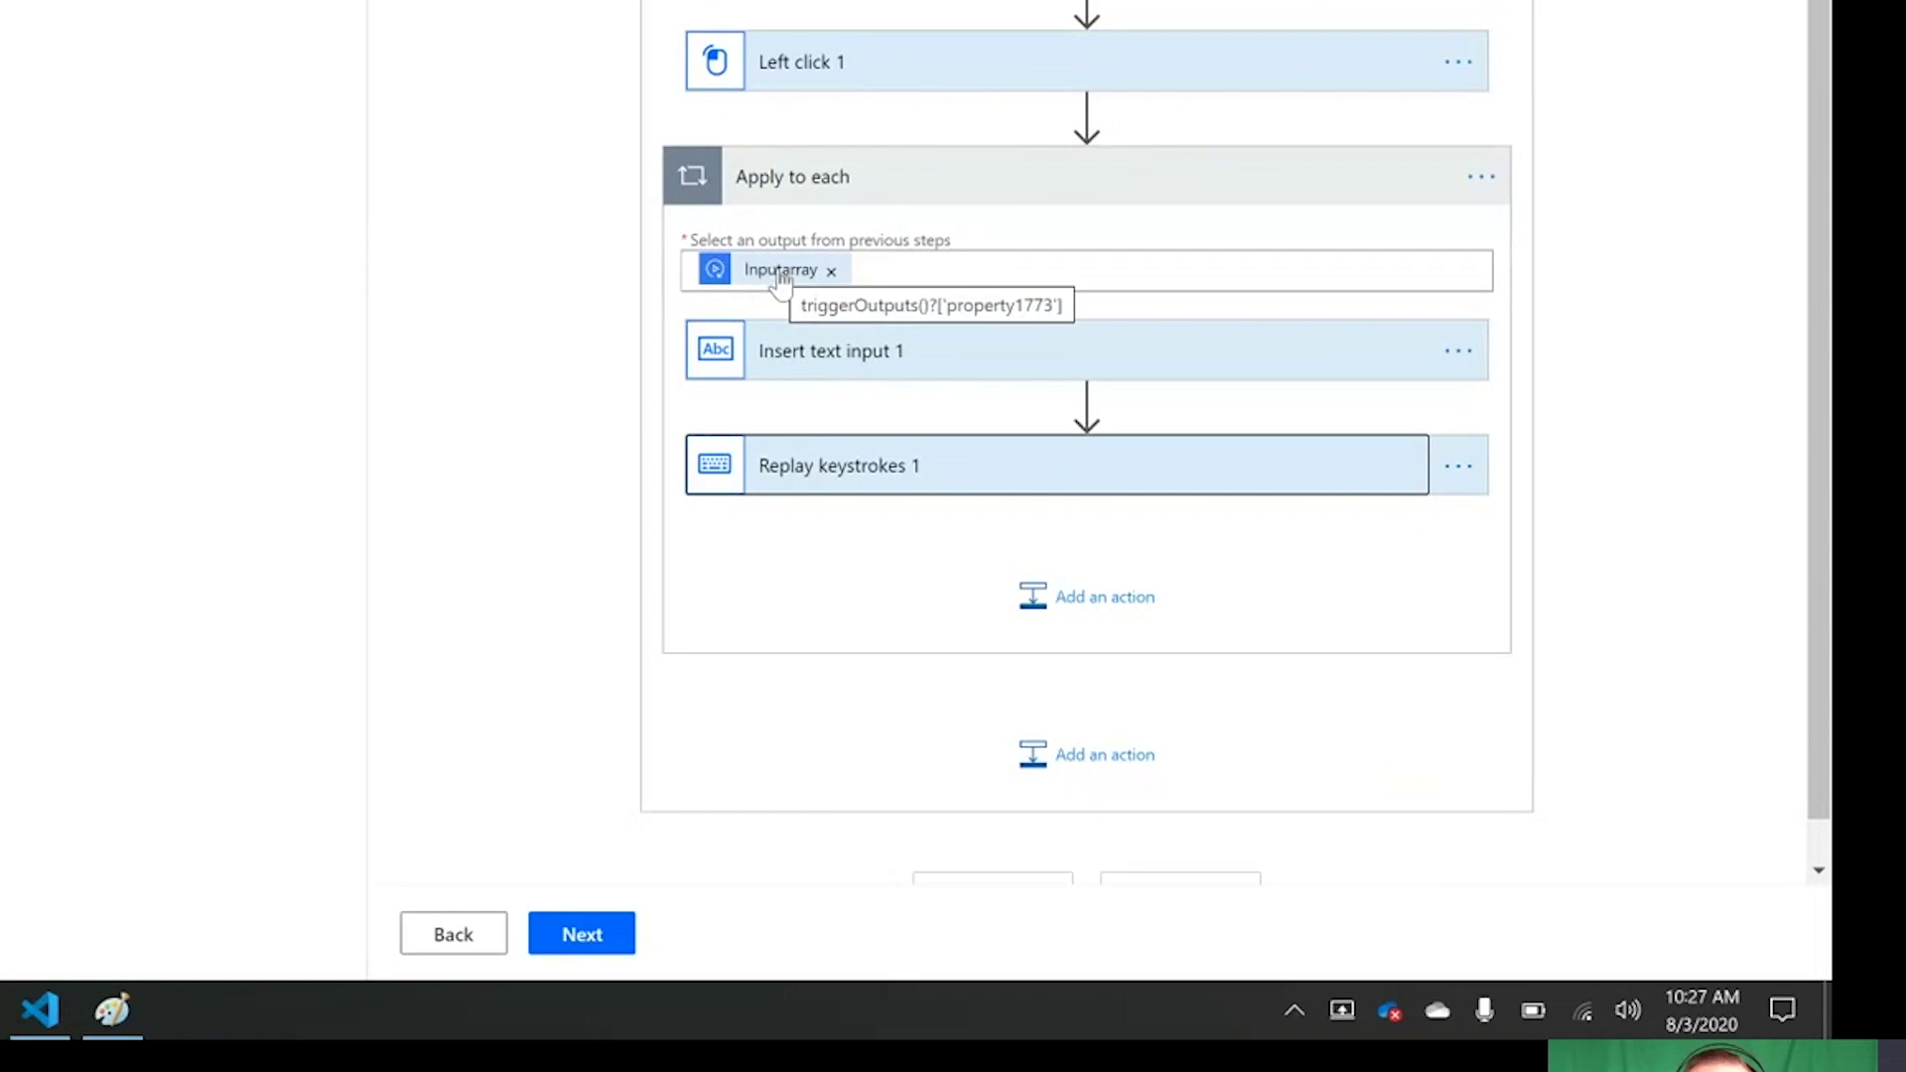
click(1028, 471)
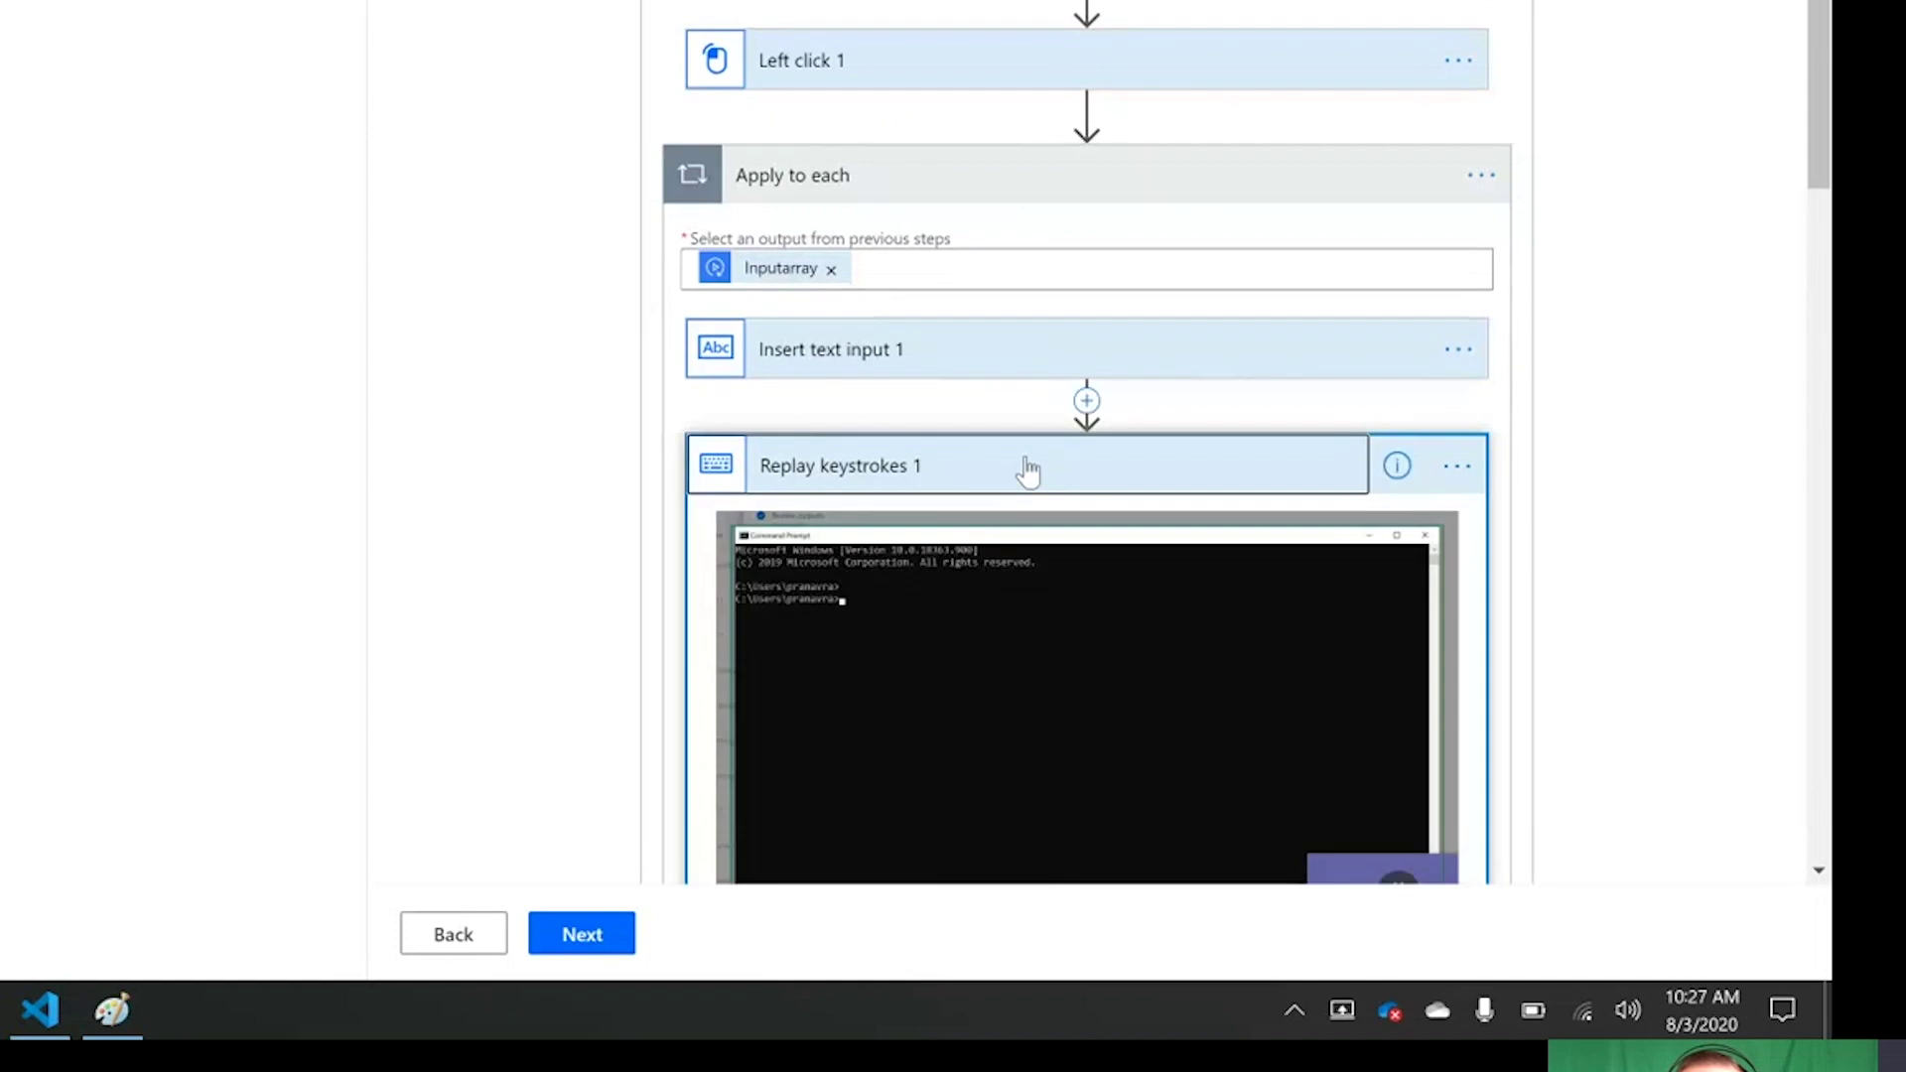
click(1028, 471)
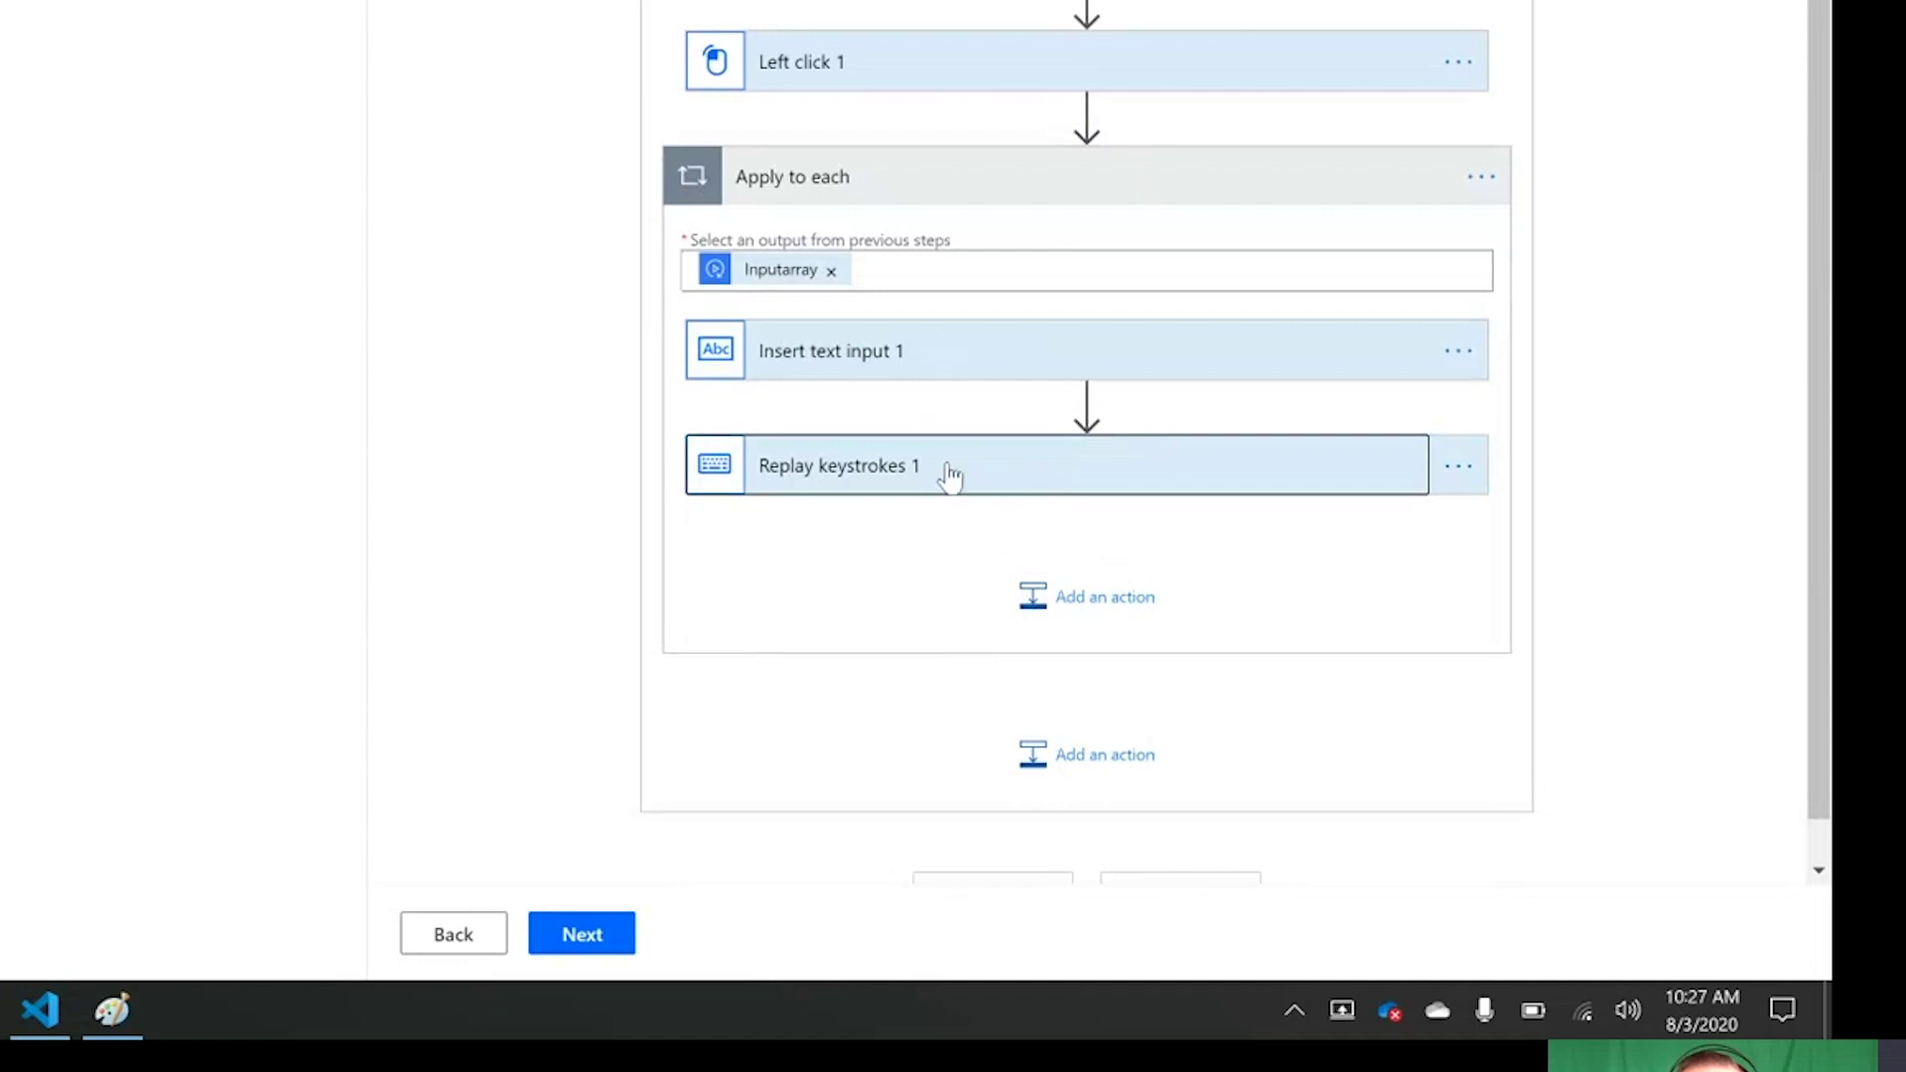
- Test loopsuiflow with the Inputarray value ["a","b","c"], running a, b and c in the command window, and close the UI flow editor without saving
click(596, 951)
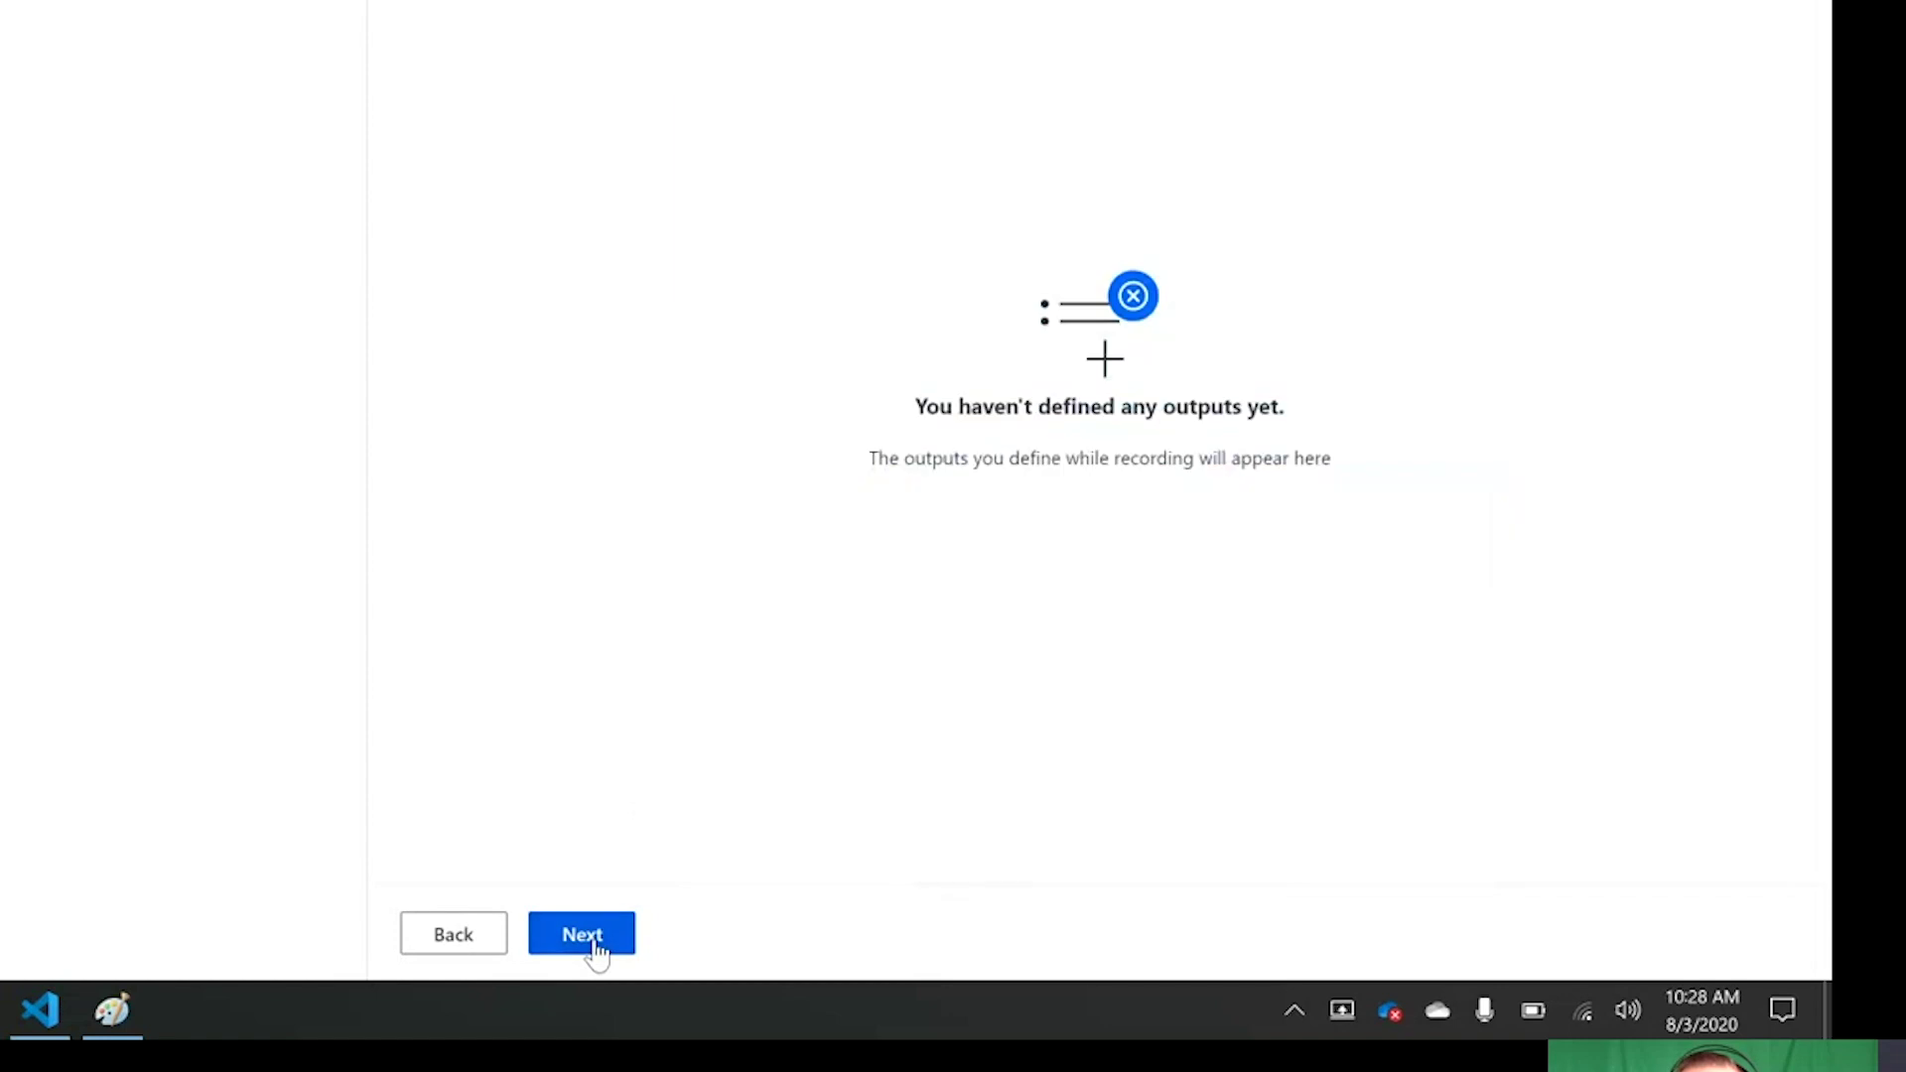
click(597, 951)
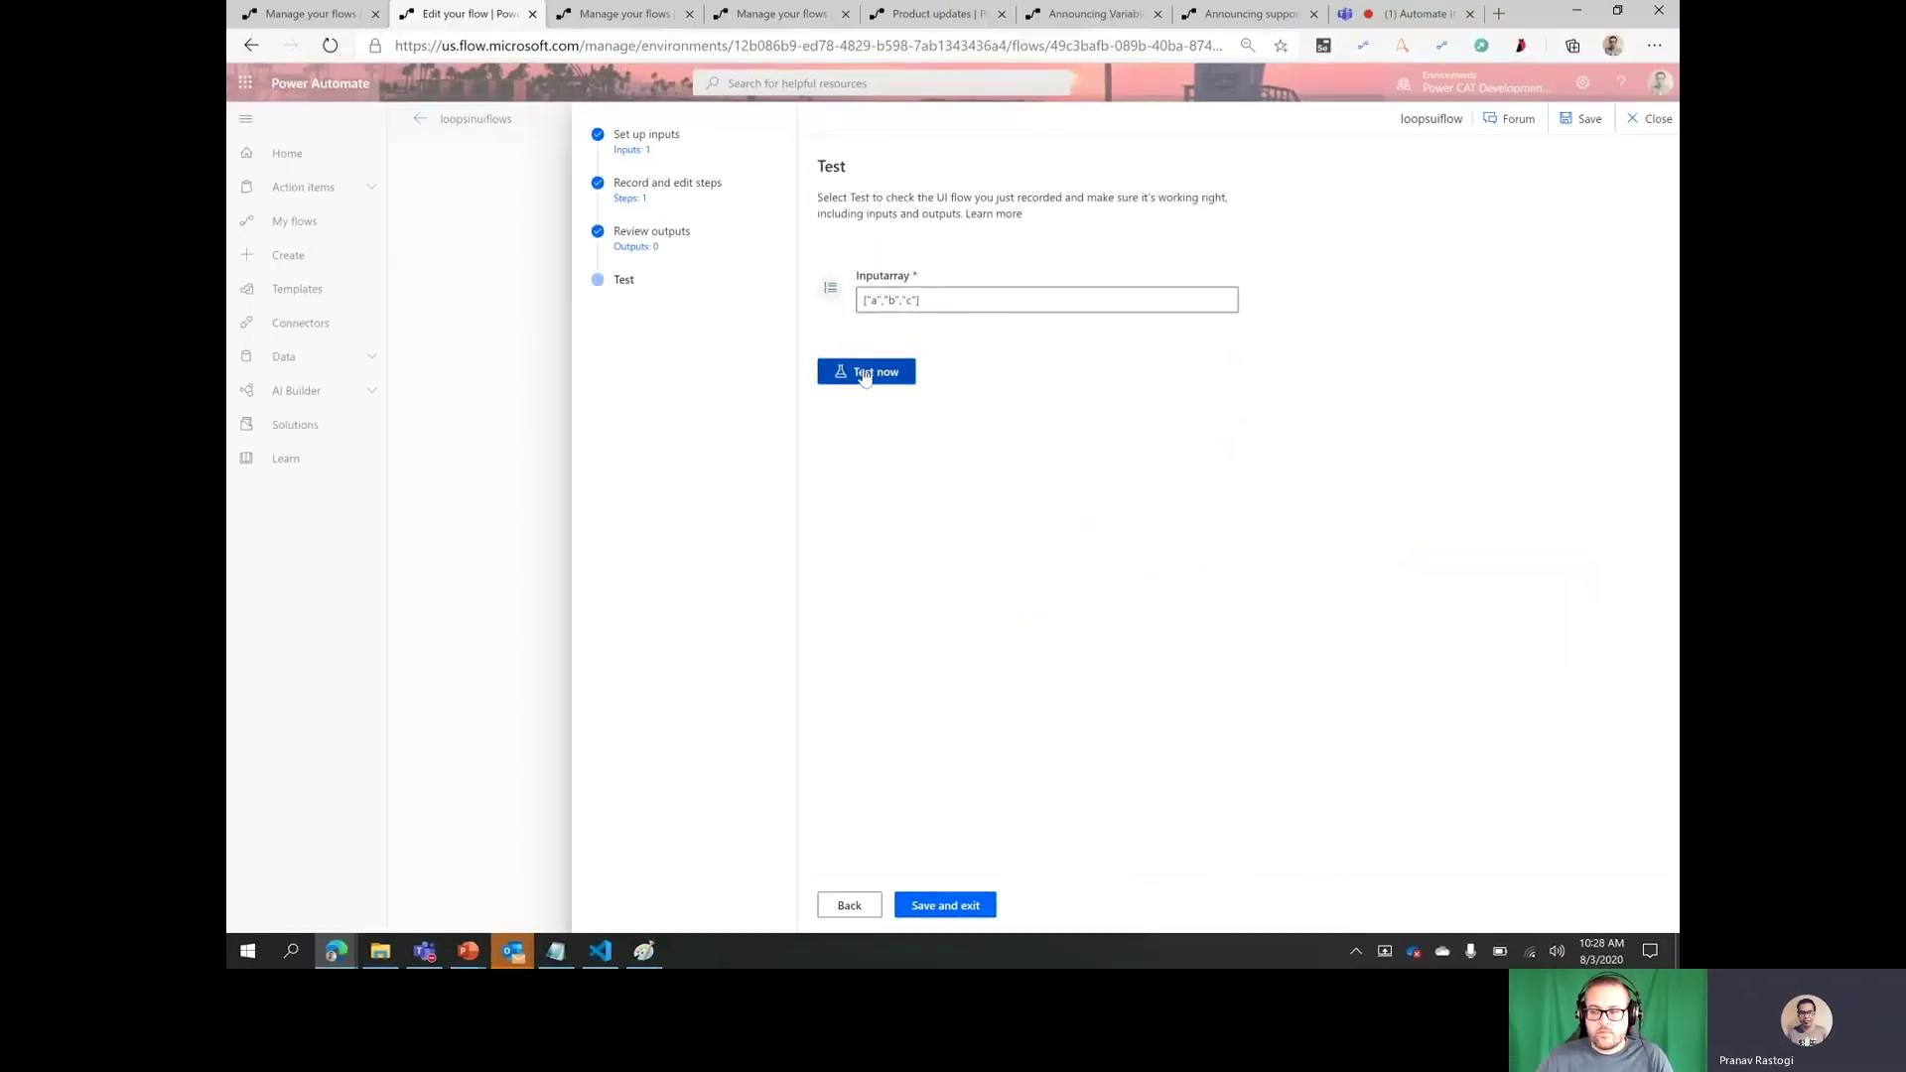
click(865, 374)
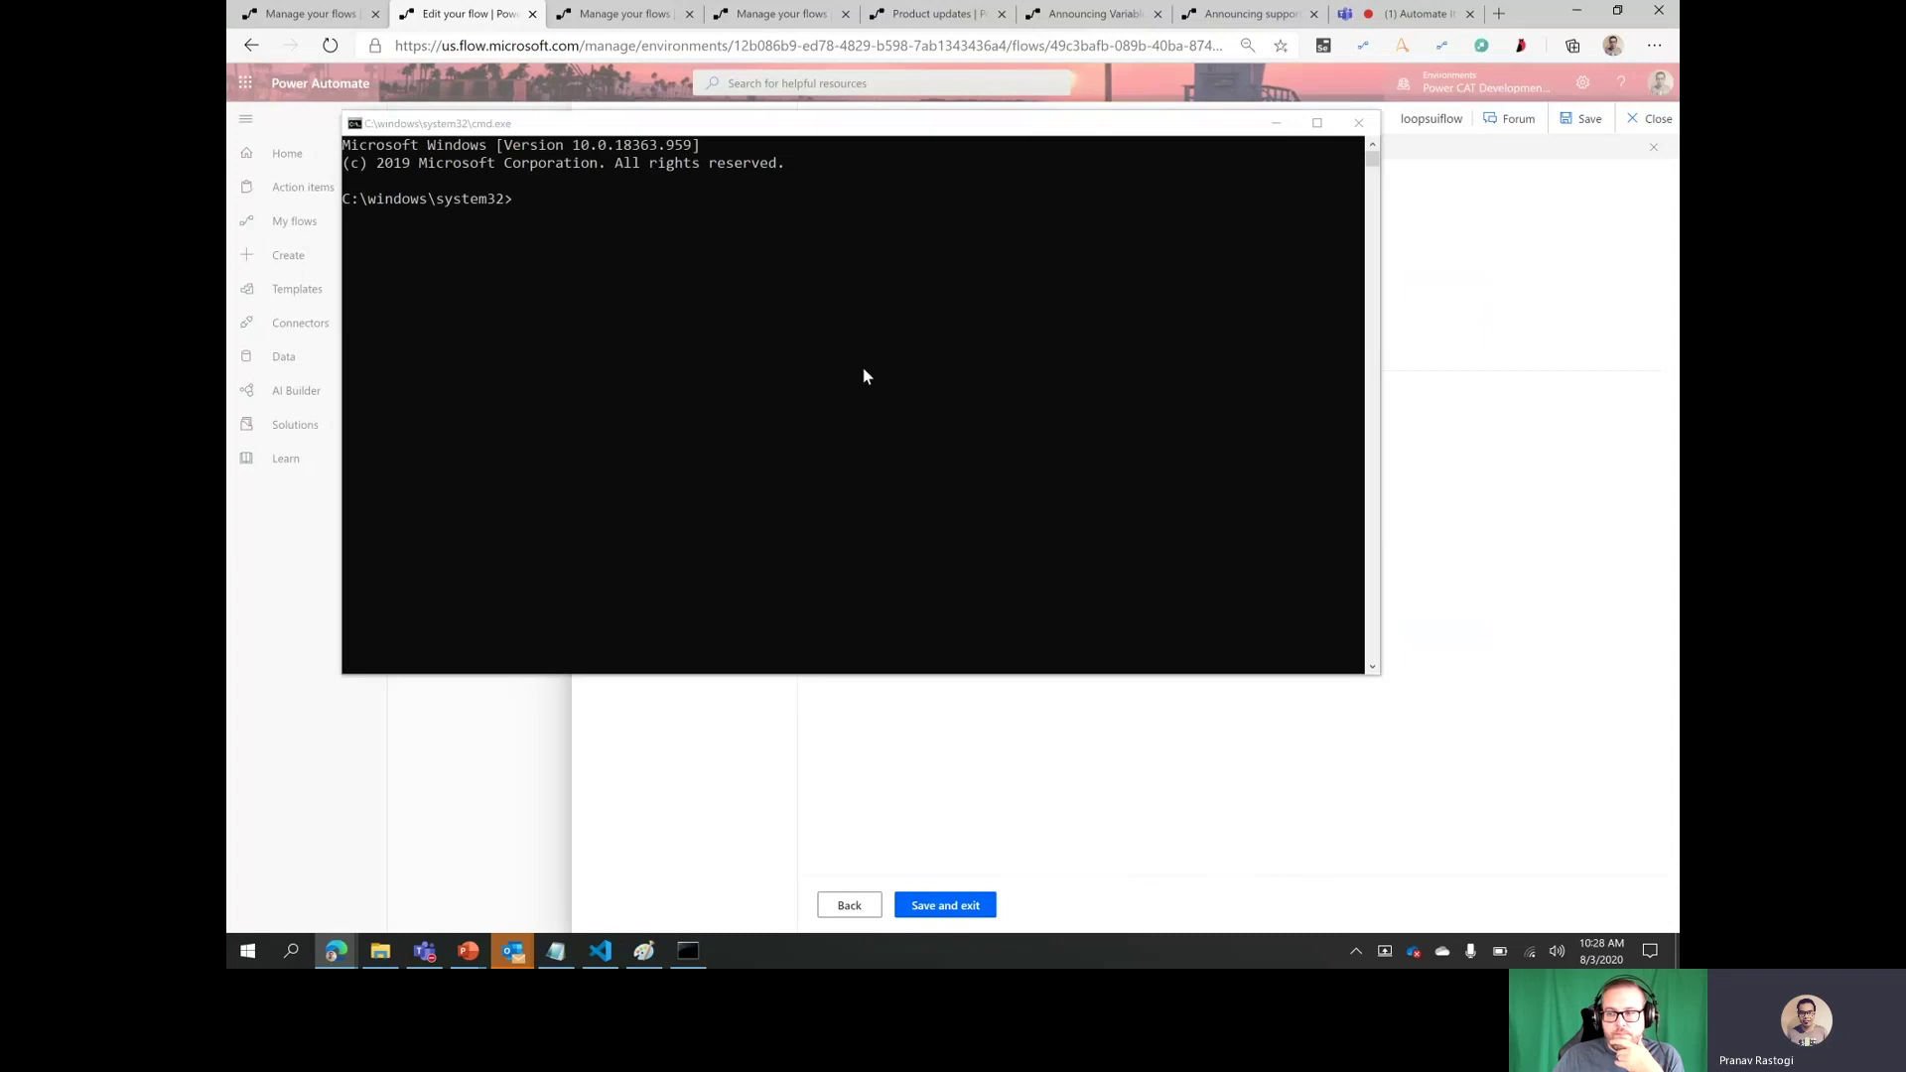
click(863, 375)
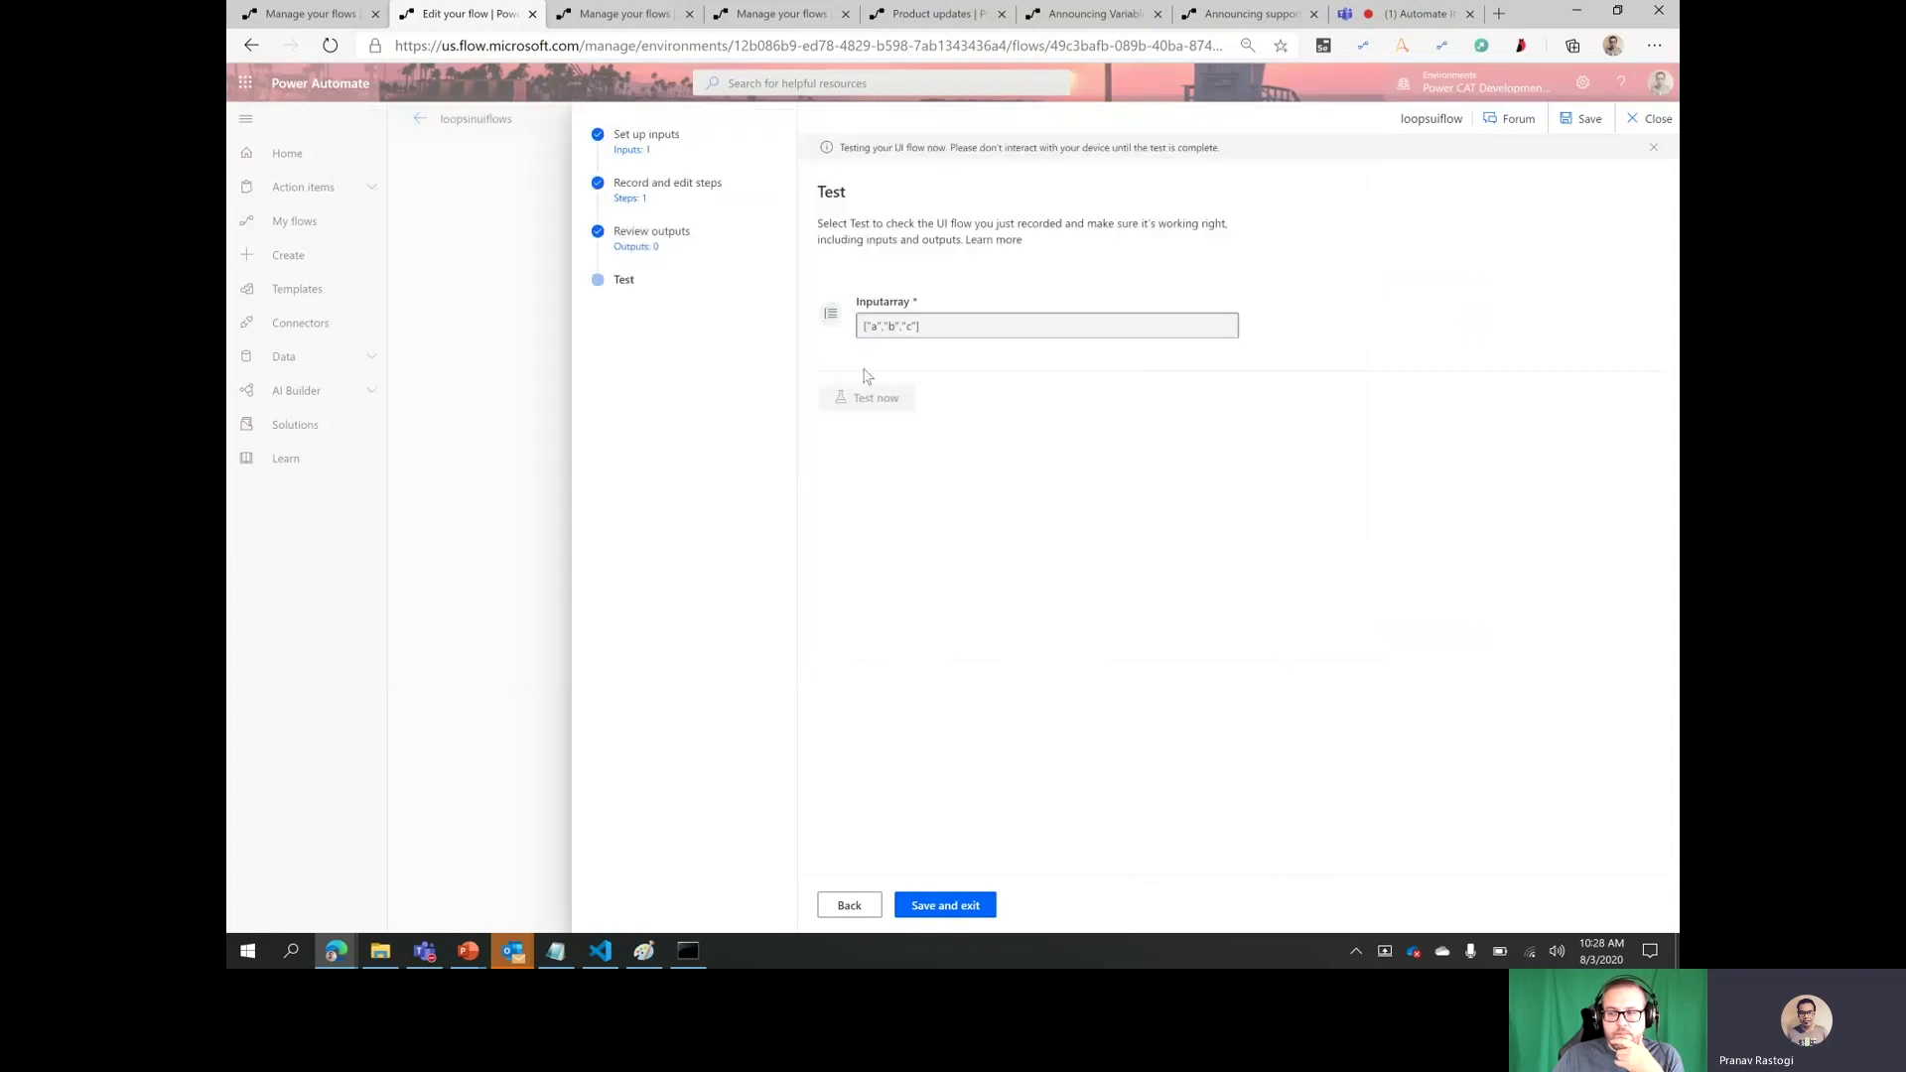
click(857, 396)
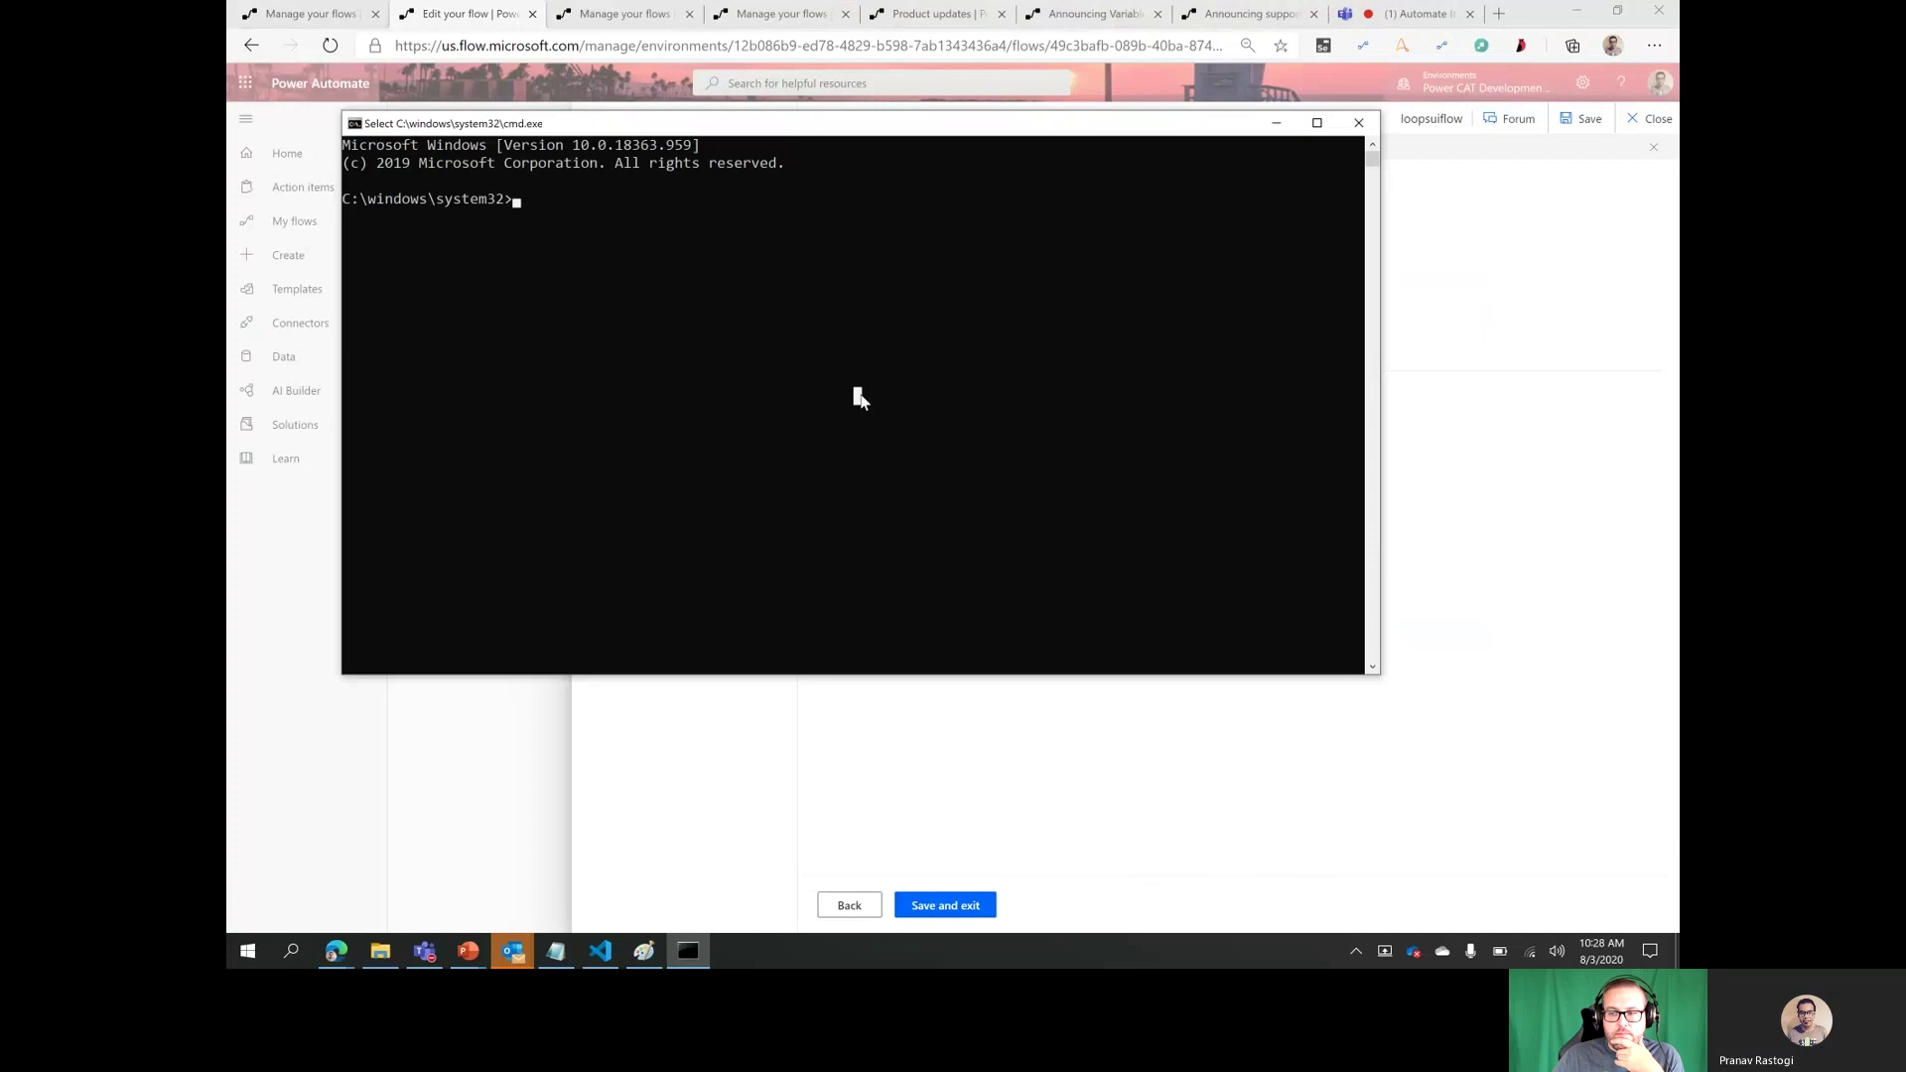
text(a)
key(Return)
text(b)
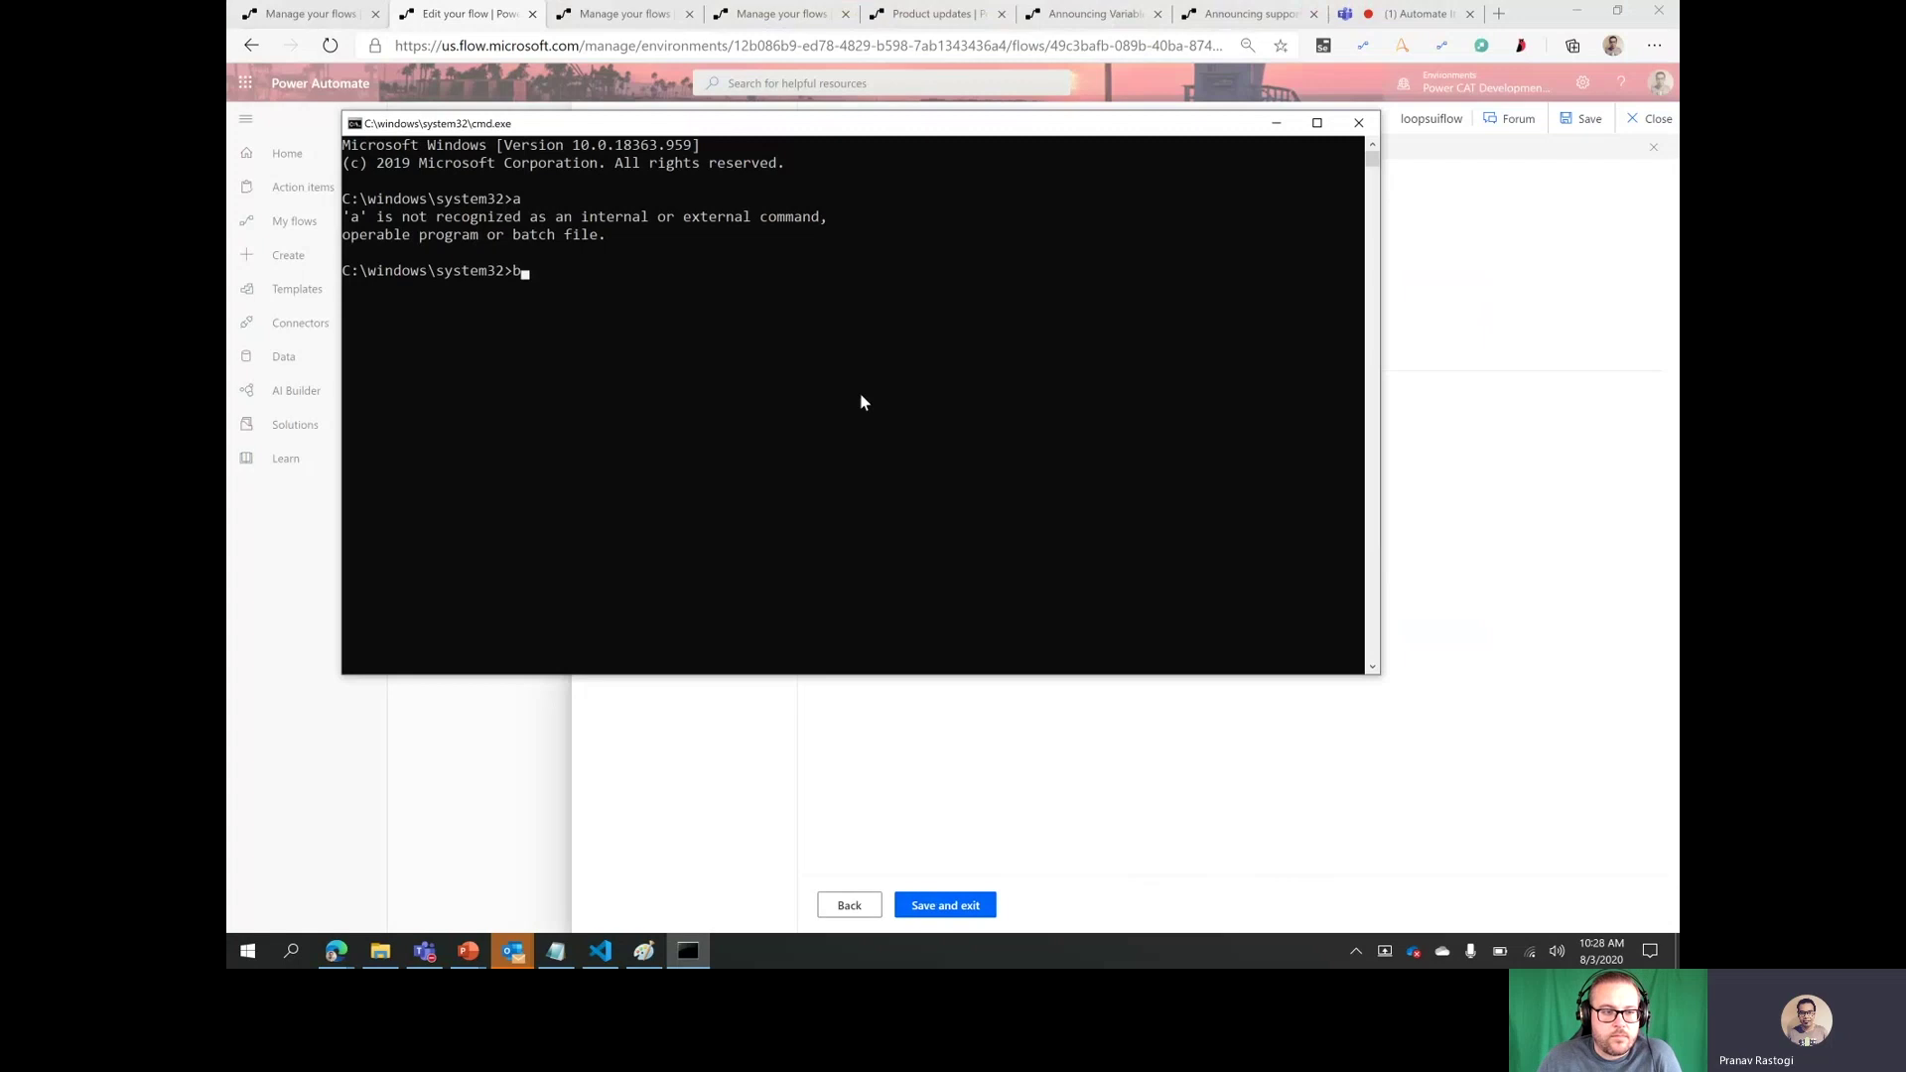
key(Return)
text(c)
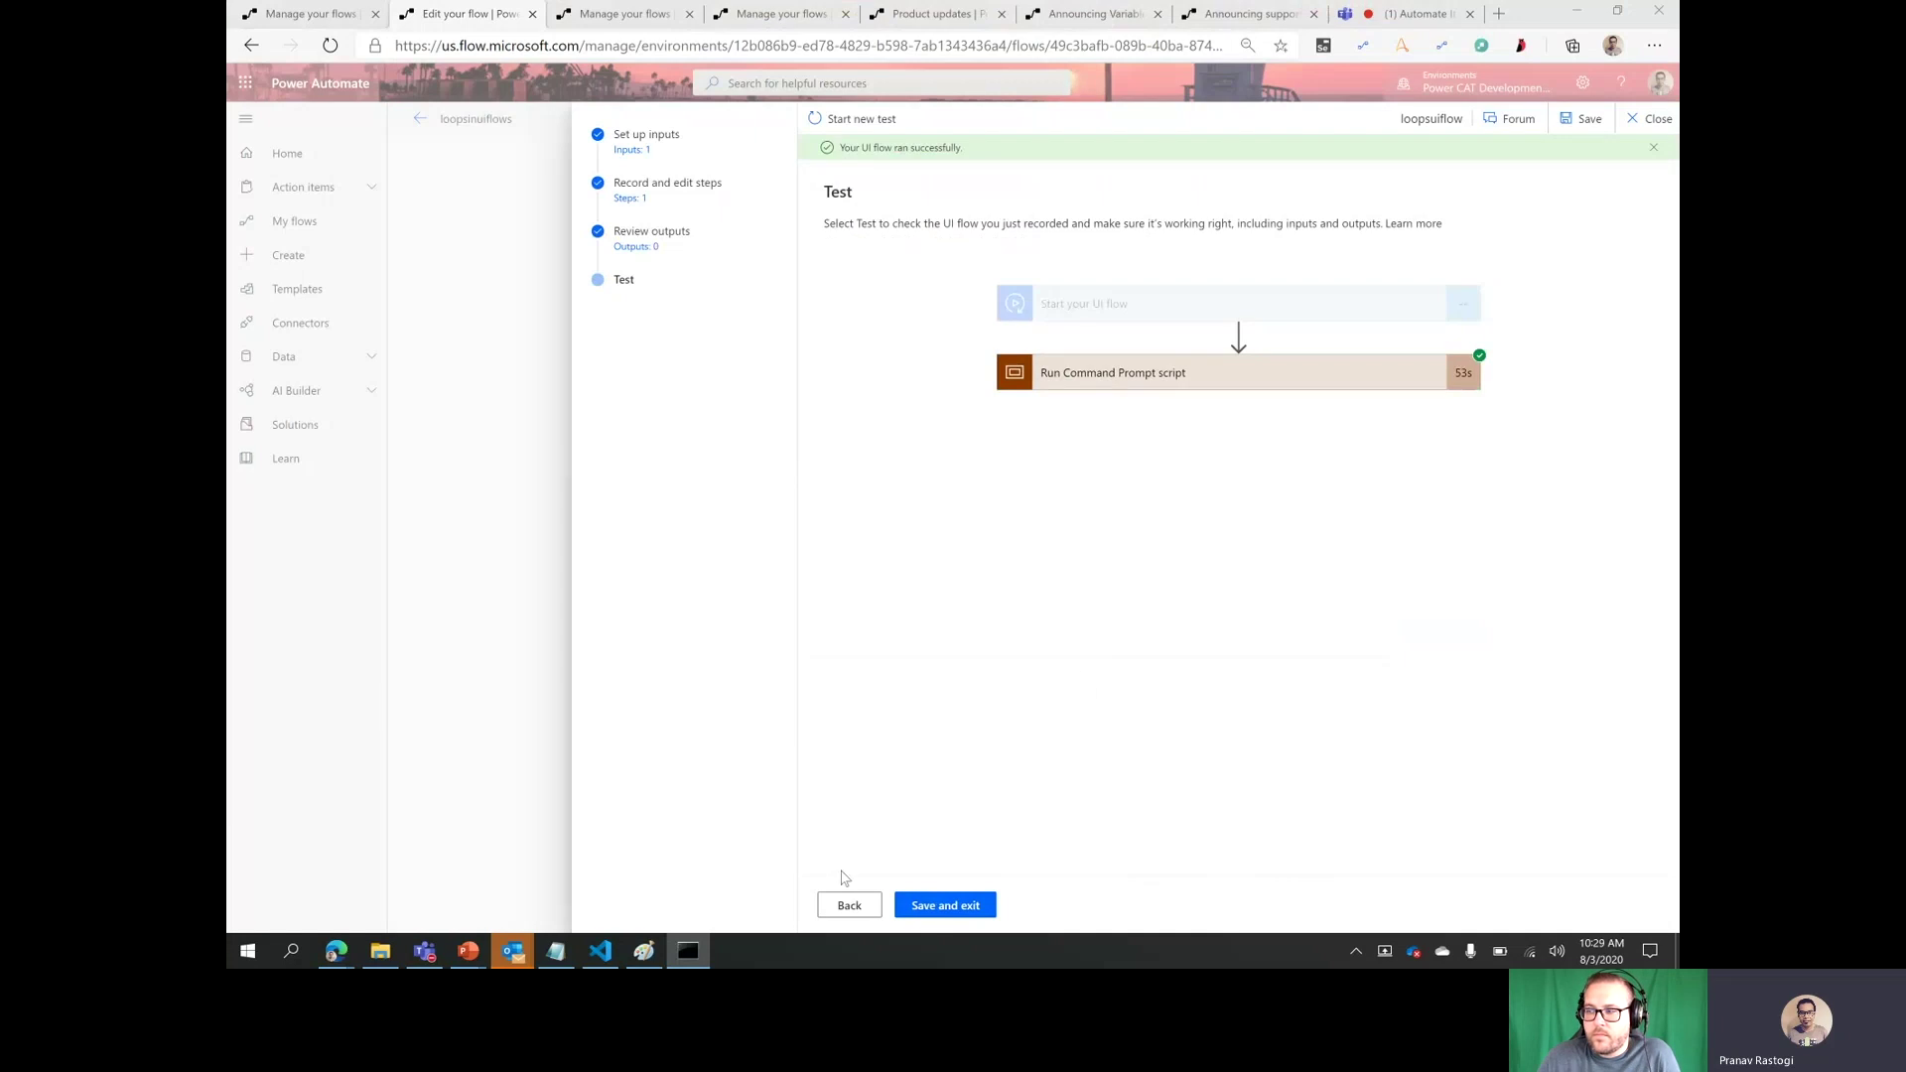
click(1651, 119)
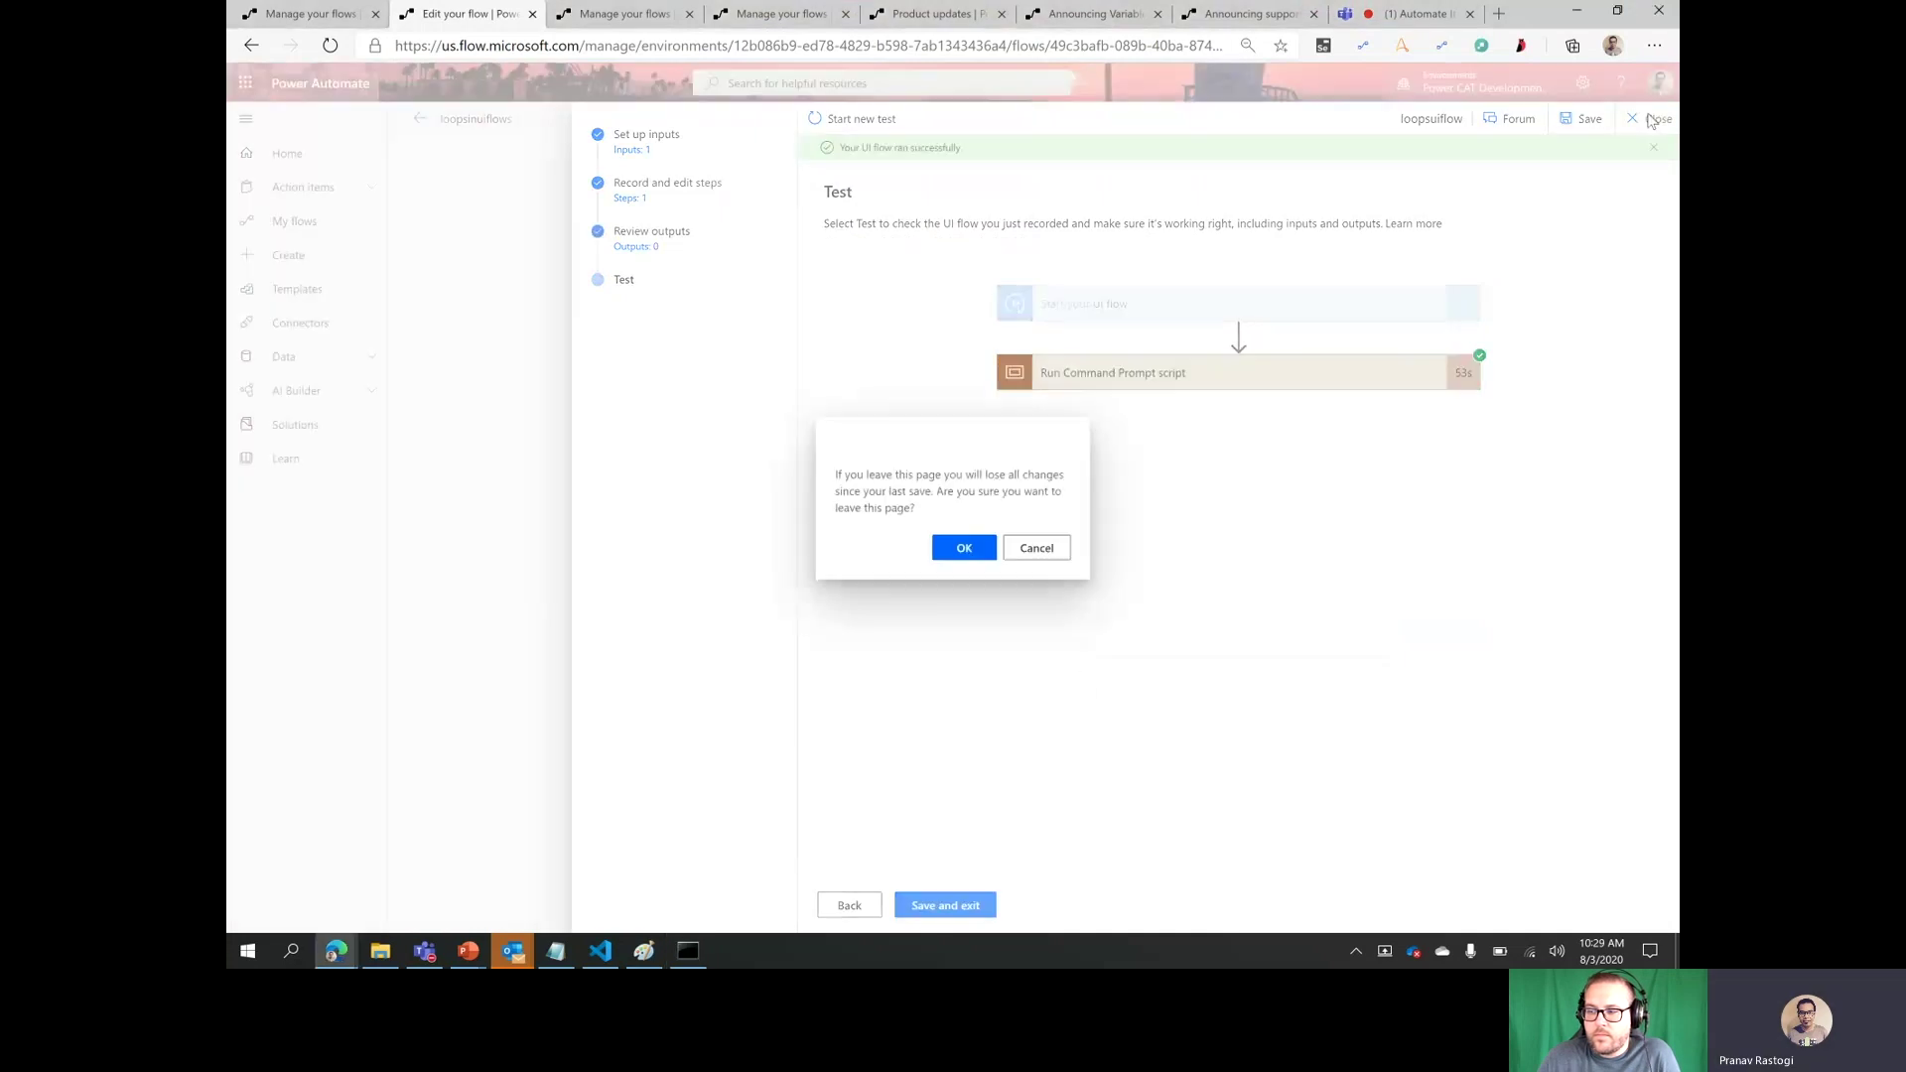
click(983, 547)
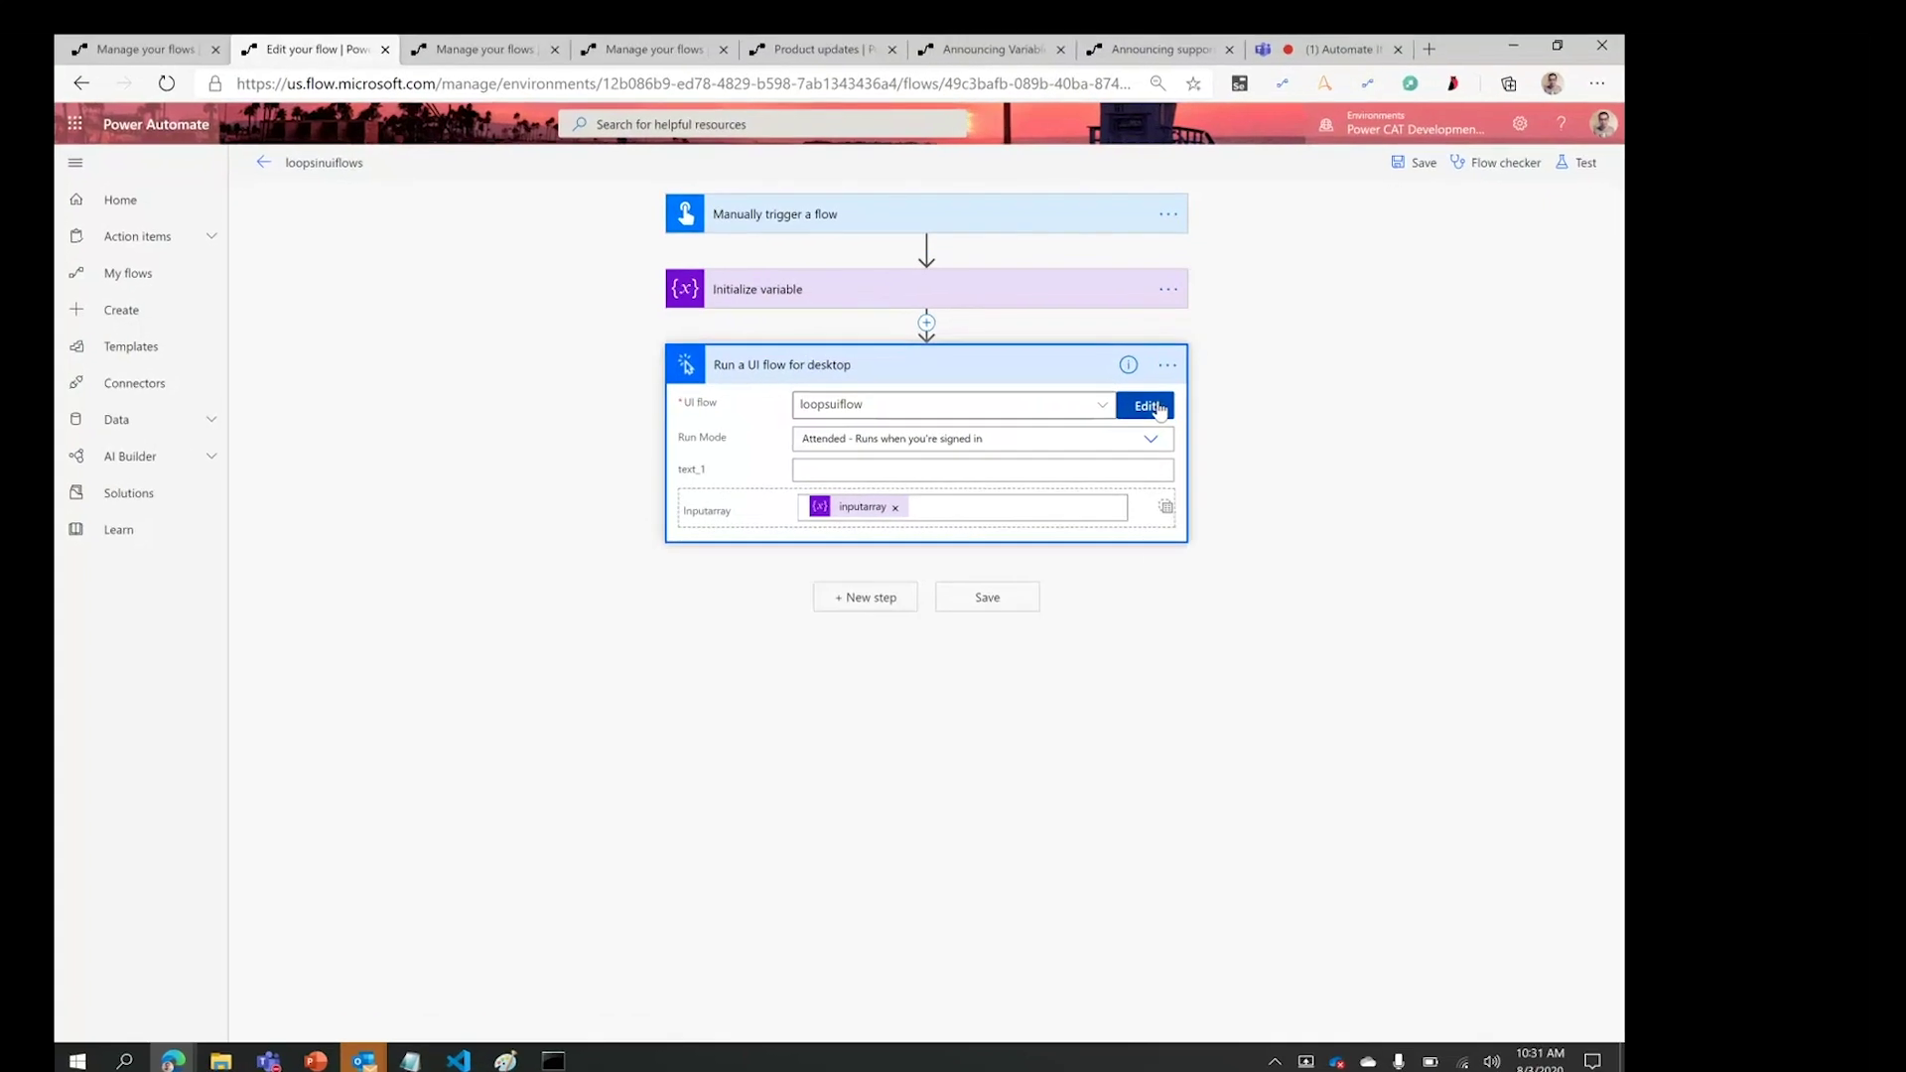
- Reopen loopsuiflow for editing and review the Apply to each loop in its Run Command Prompt script
click(1147, 407)
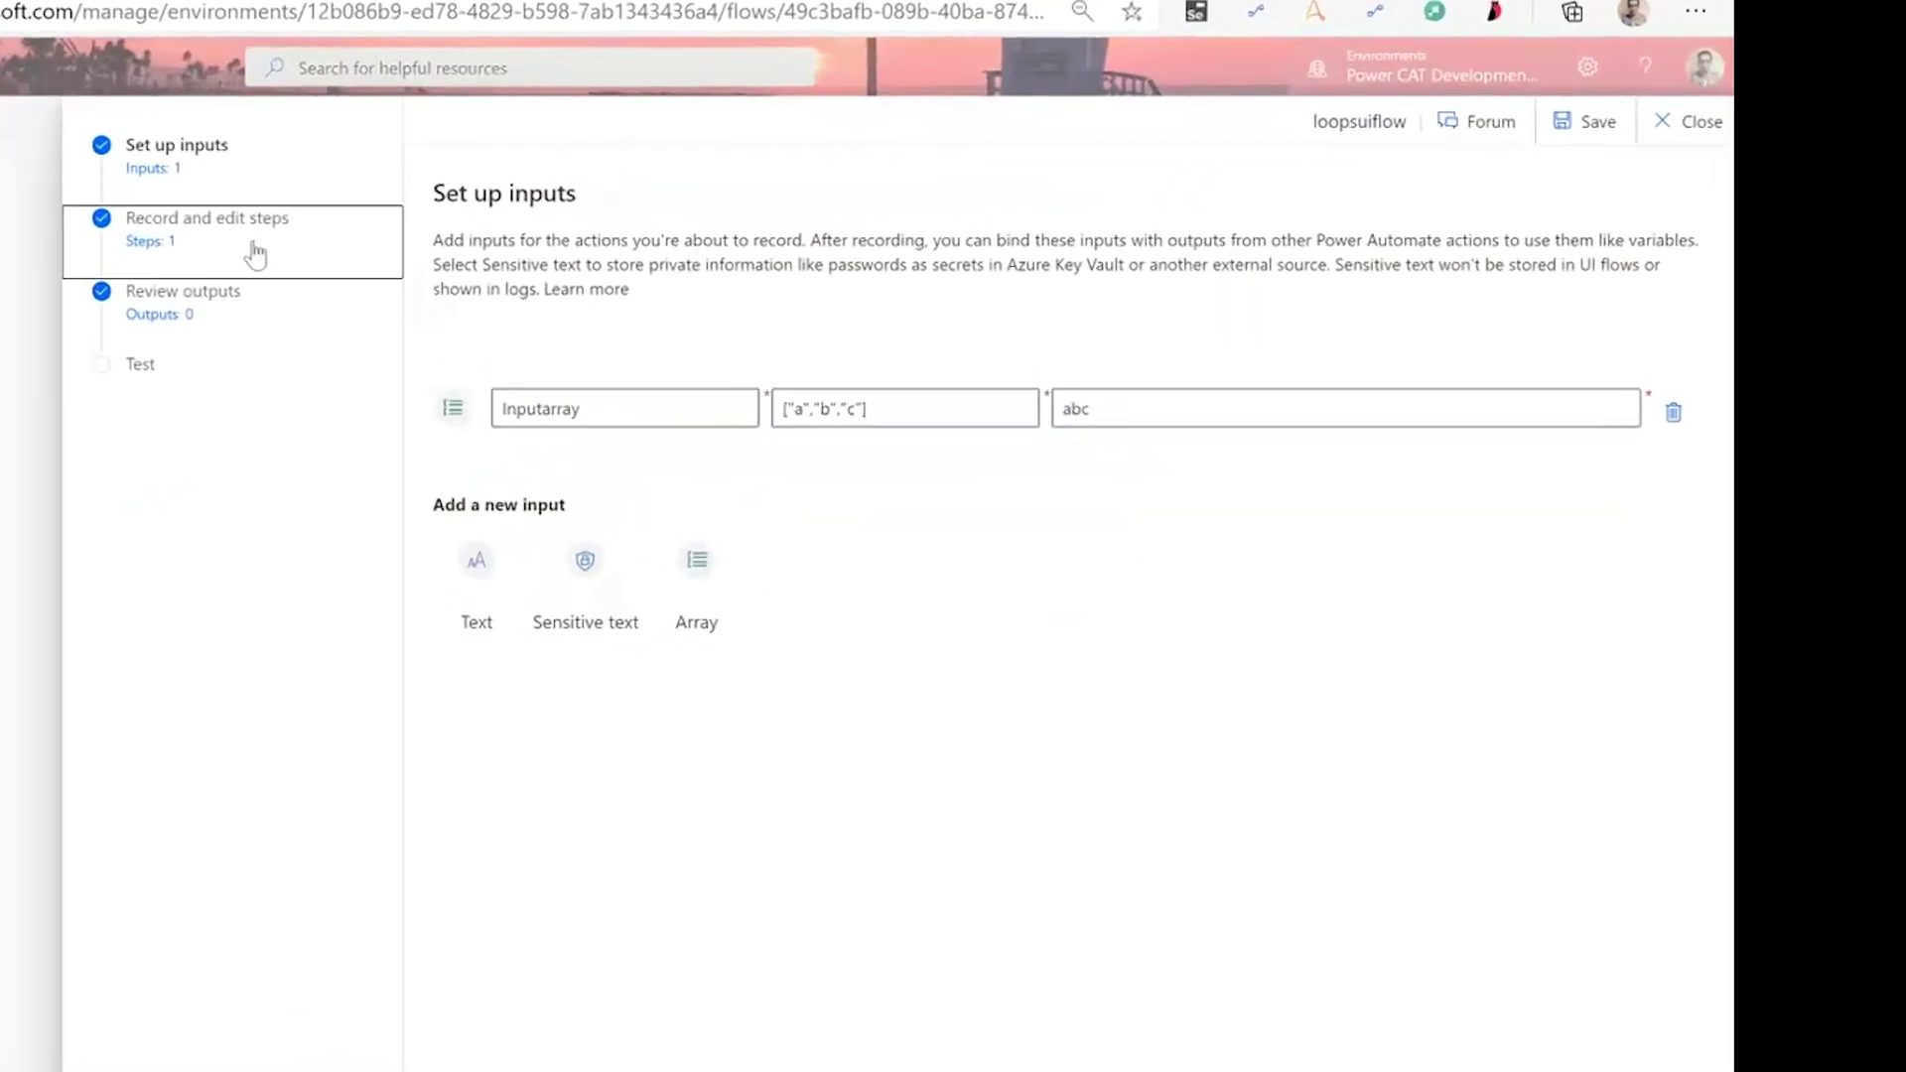
click(255, 255)
click(968, 474)
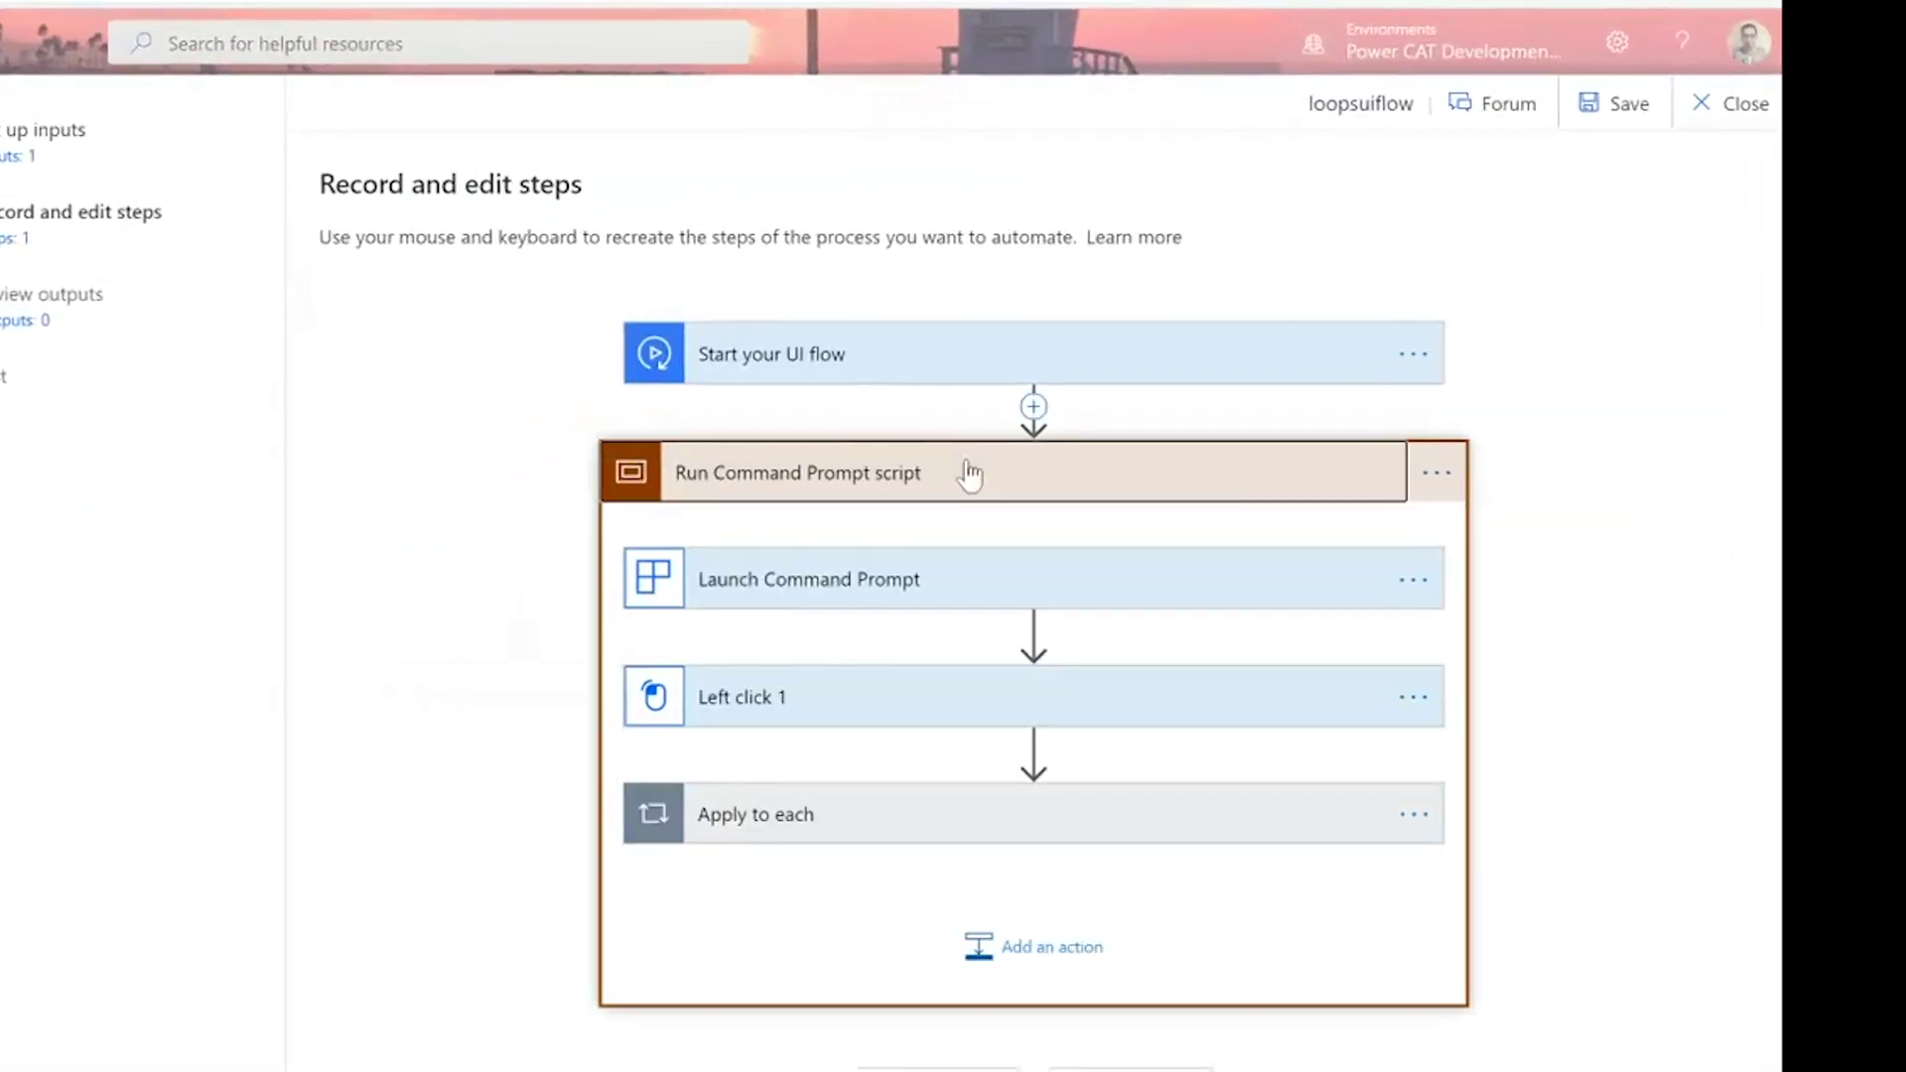
click(1010, 821)
scroll(1009, 809, down, 2)
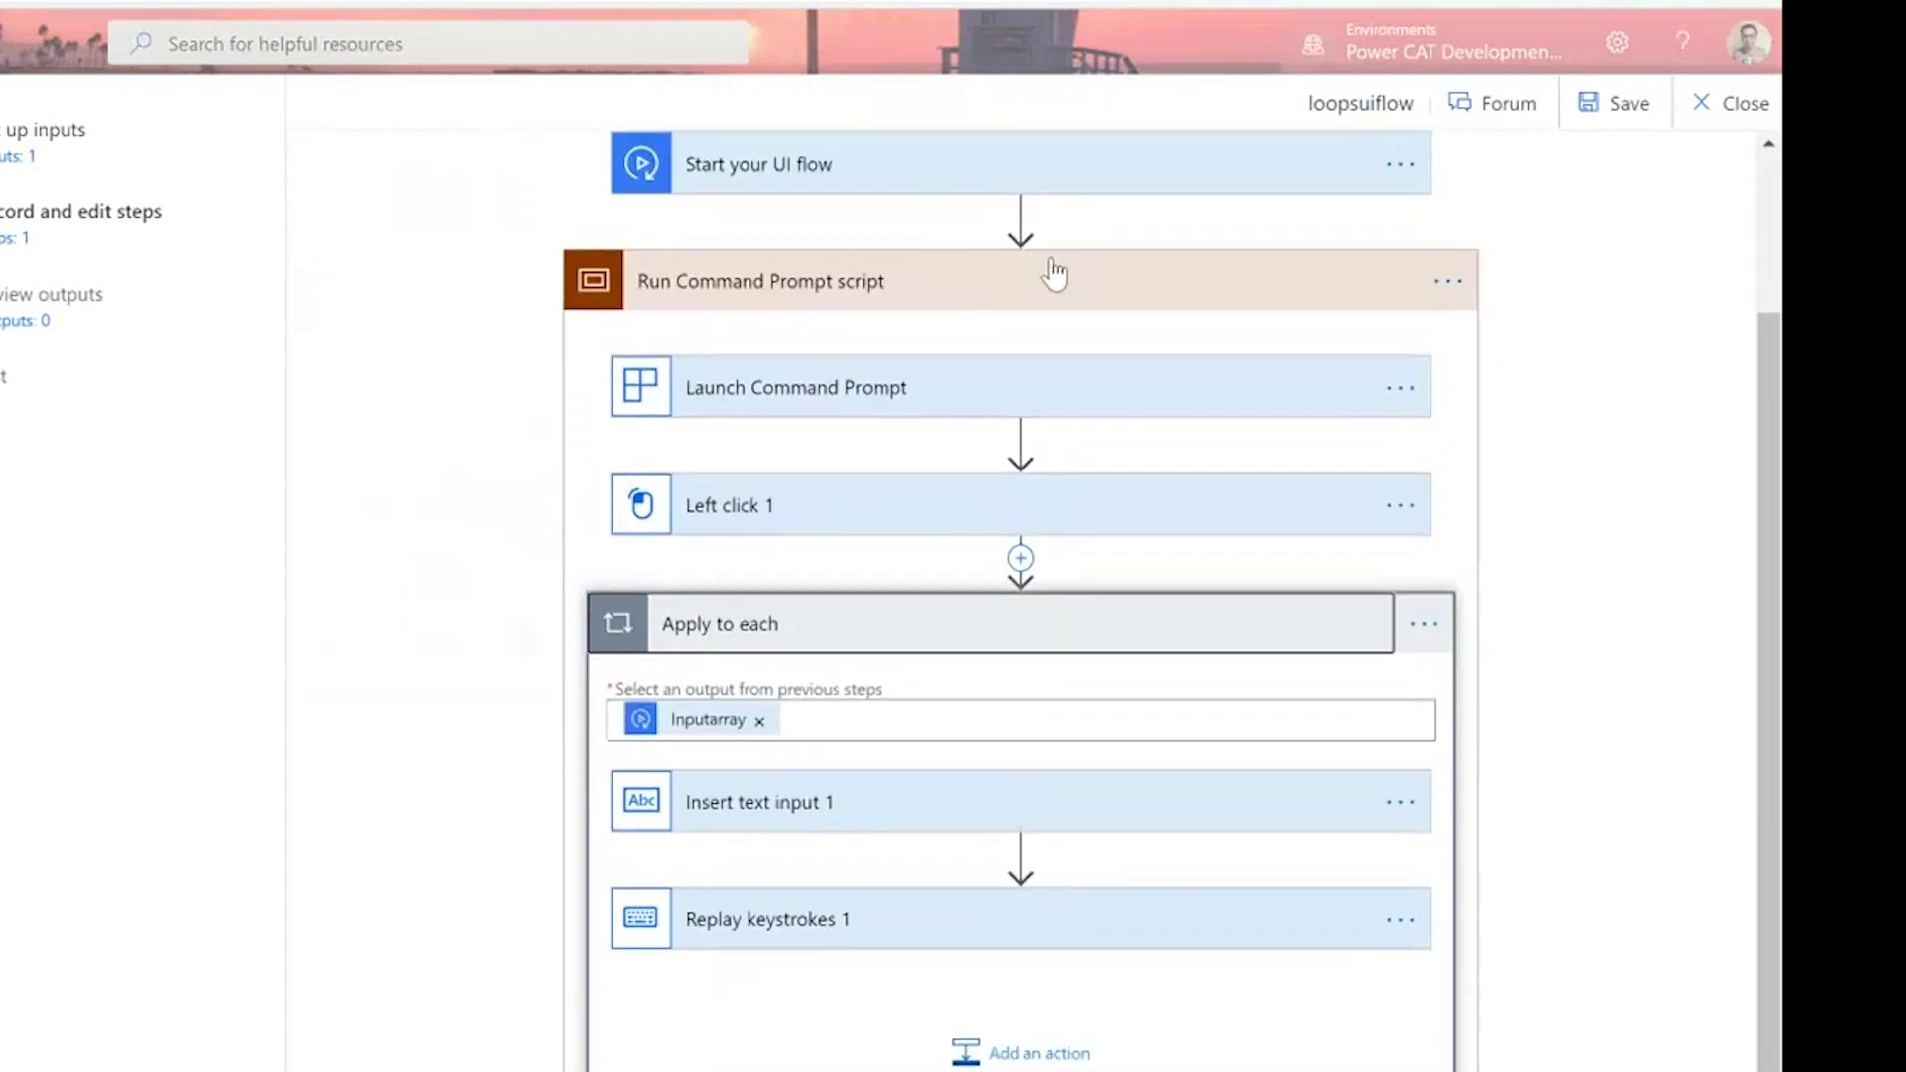
click(1055, 276)
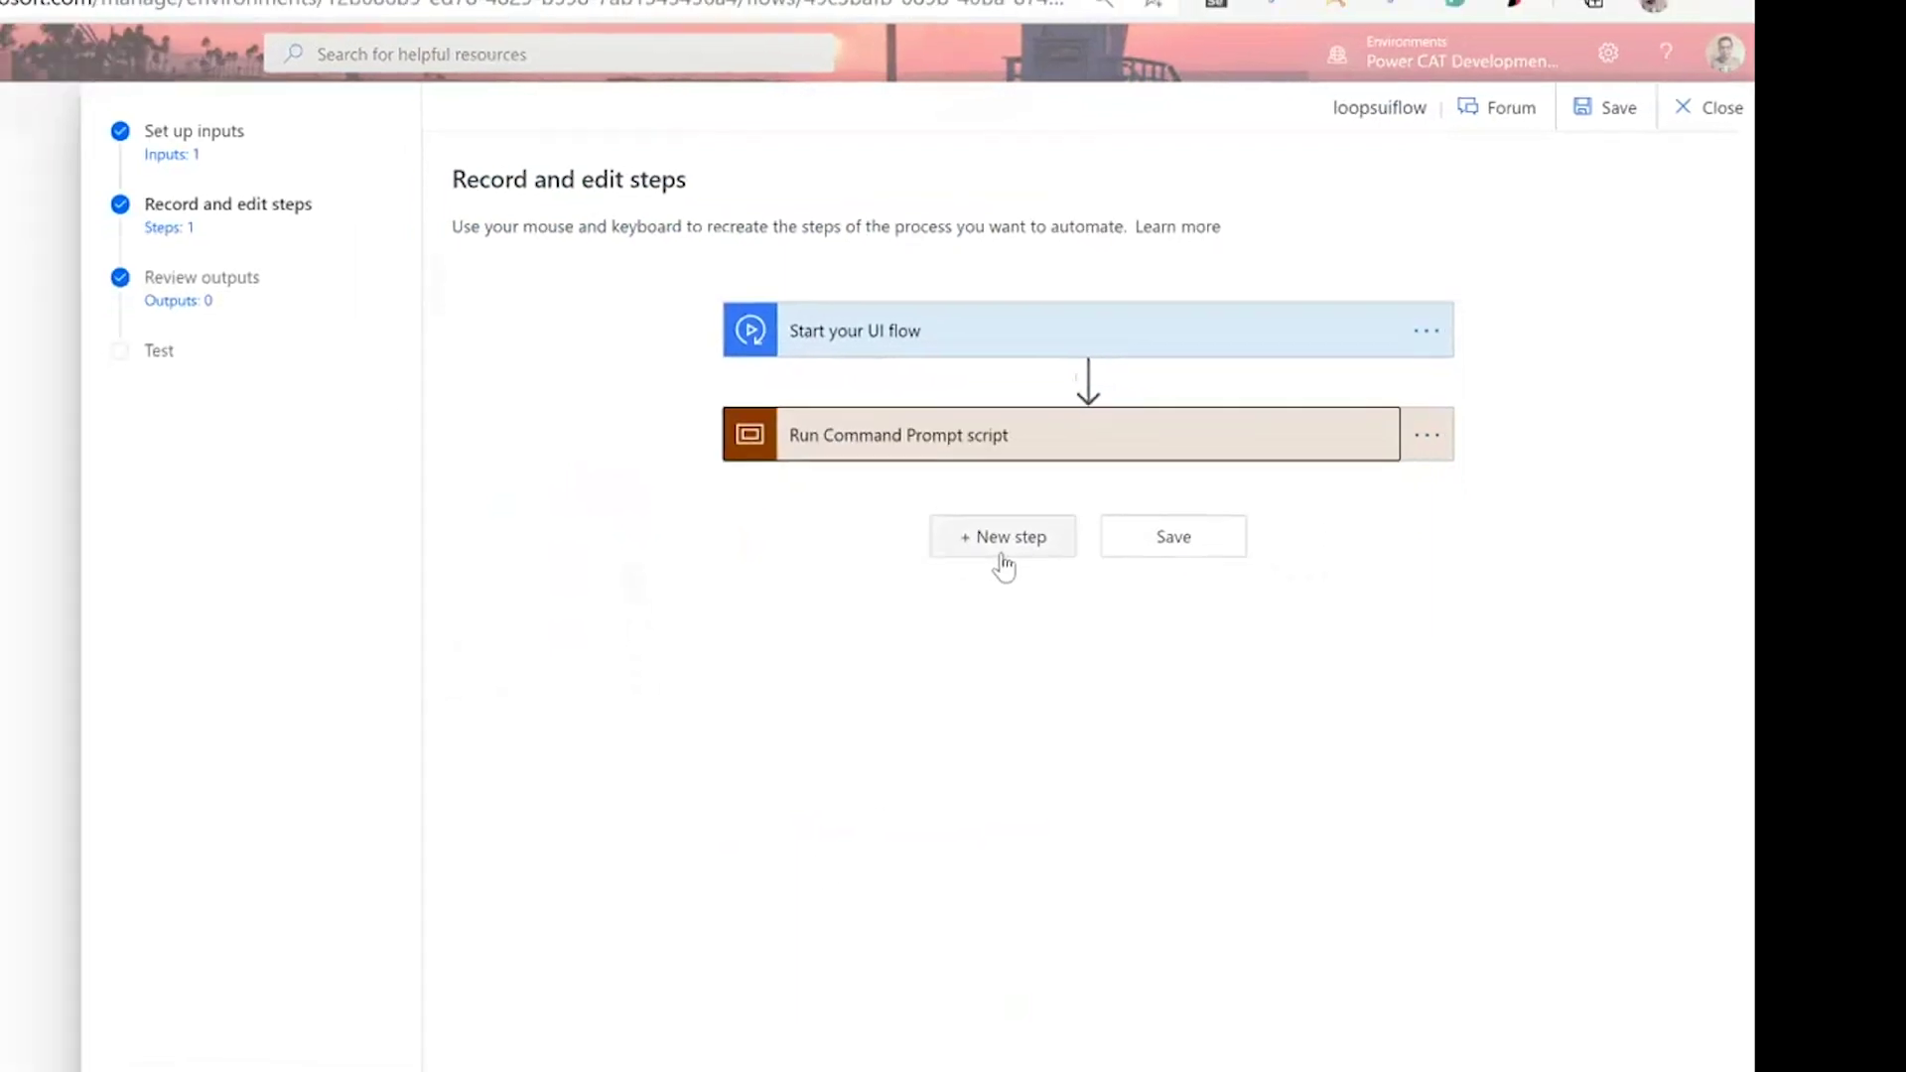
- Add a Record app action after the Run Command Prompt script and launch the recorder
click(1133, 440)
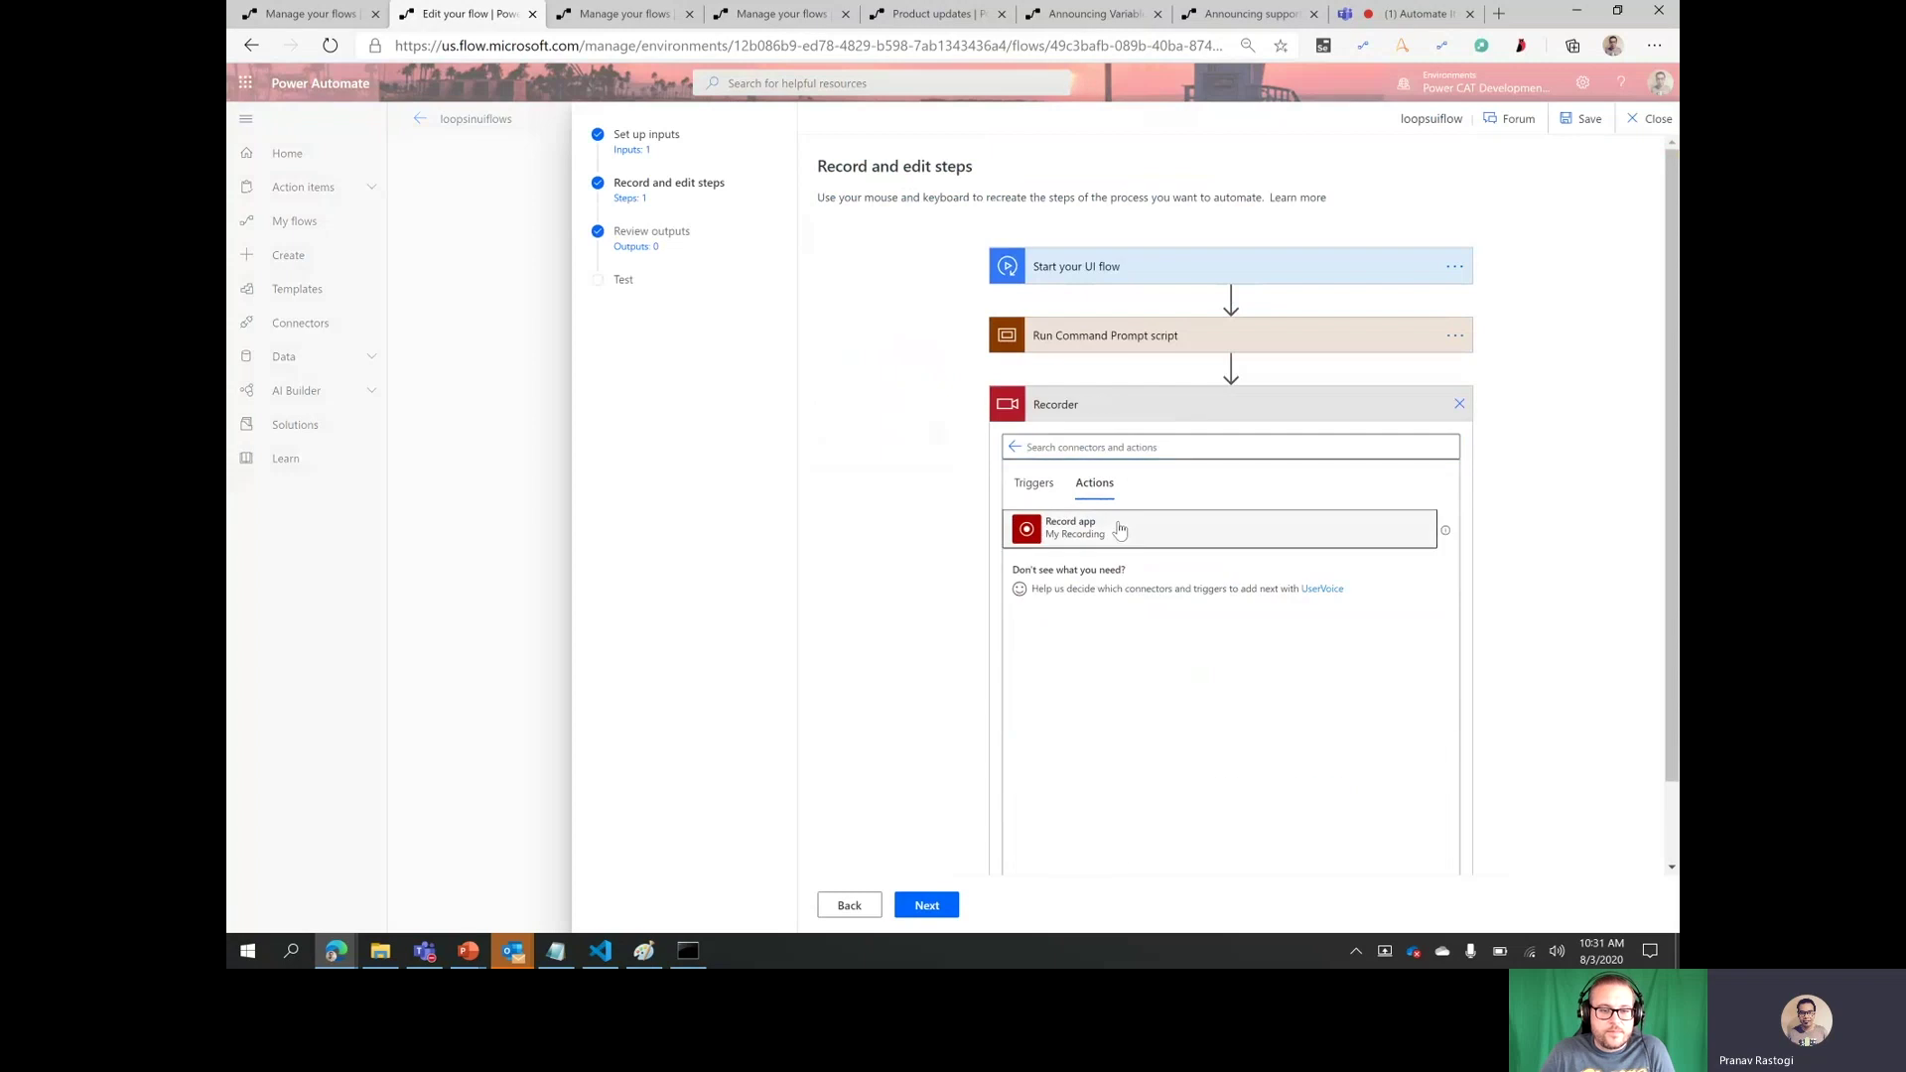
click(1119, 529)
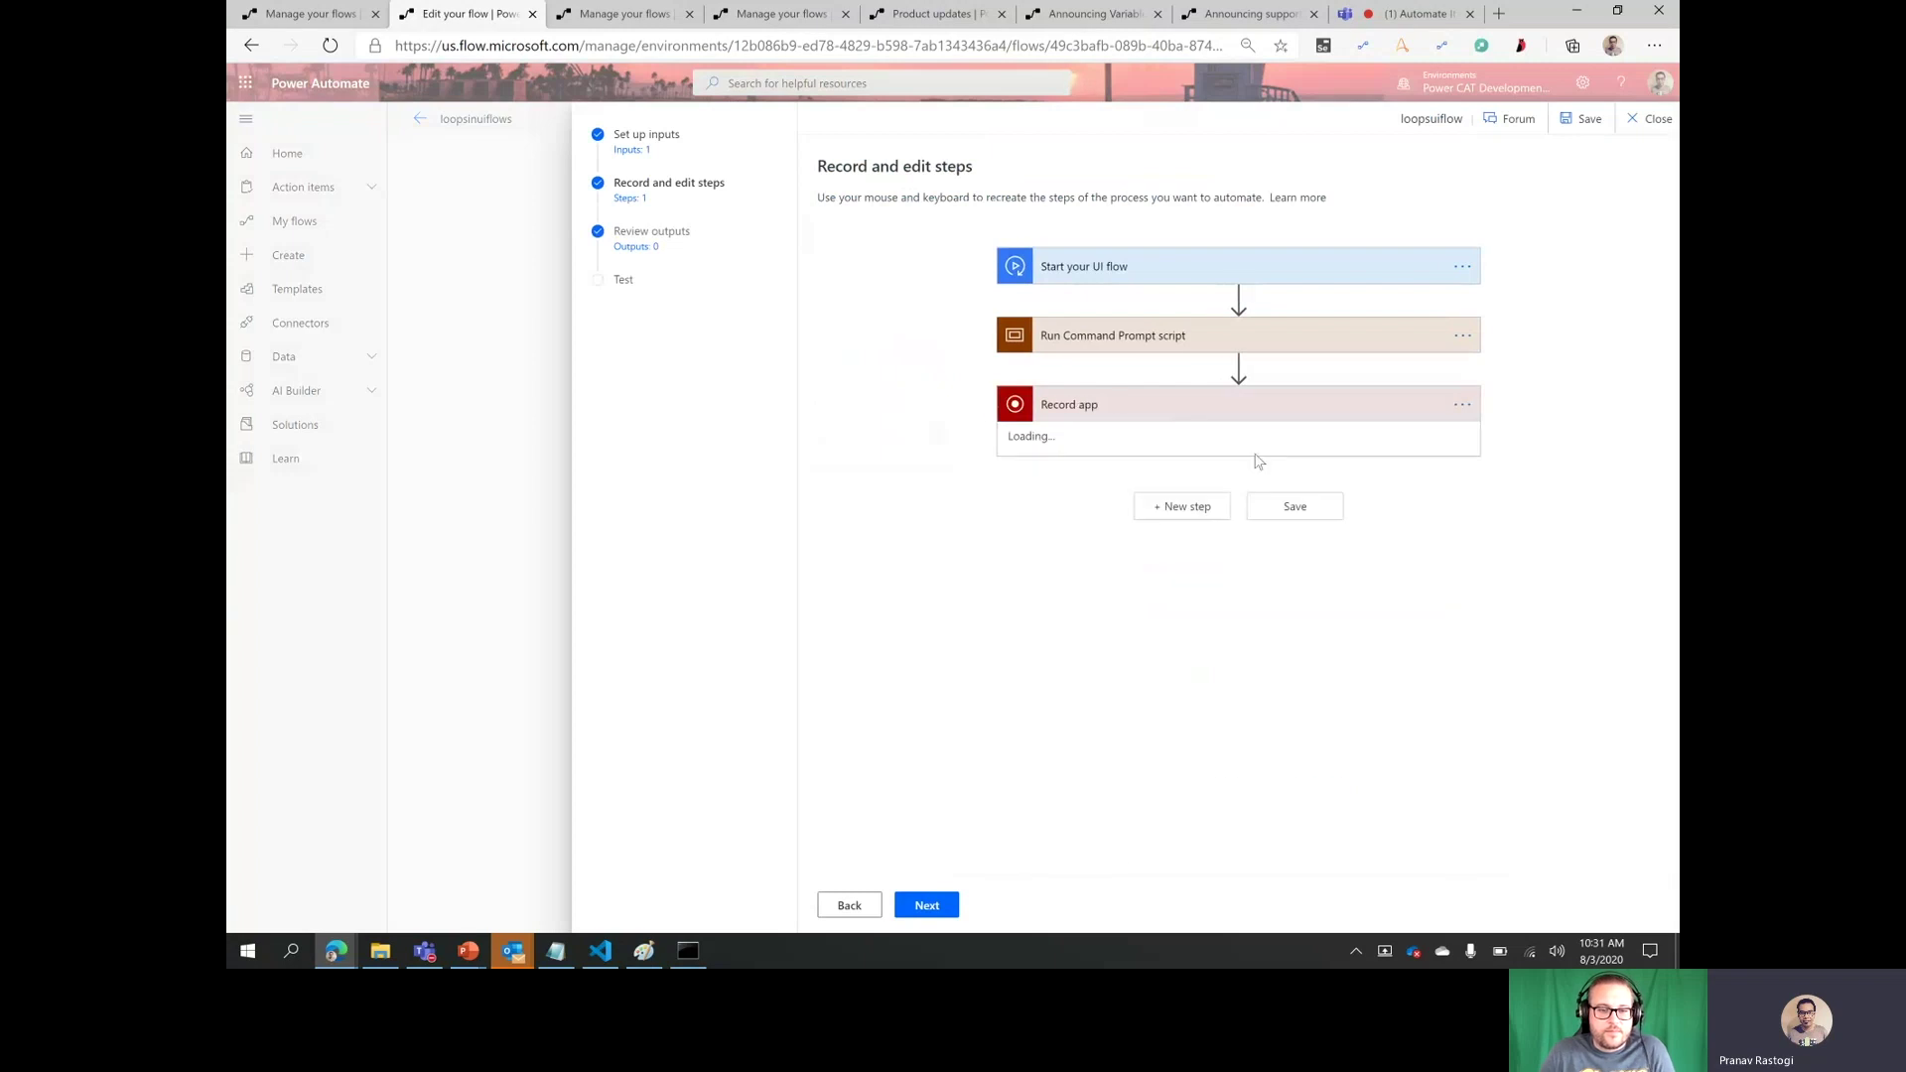
click(1233, 763)
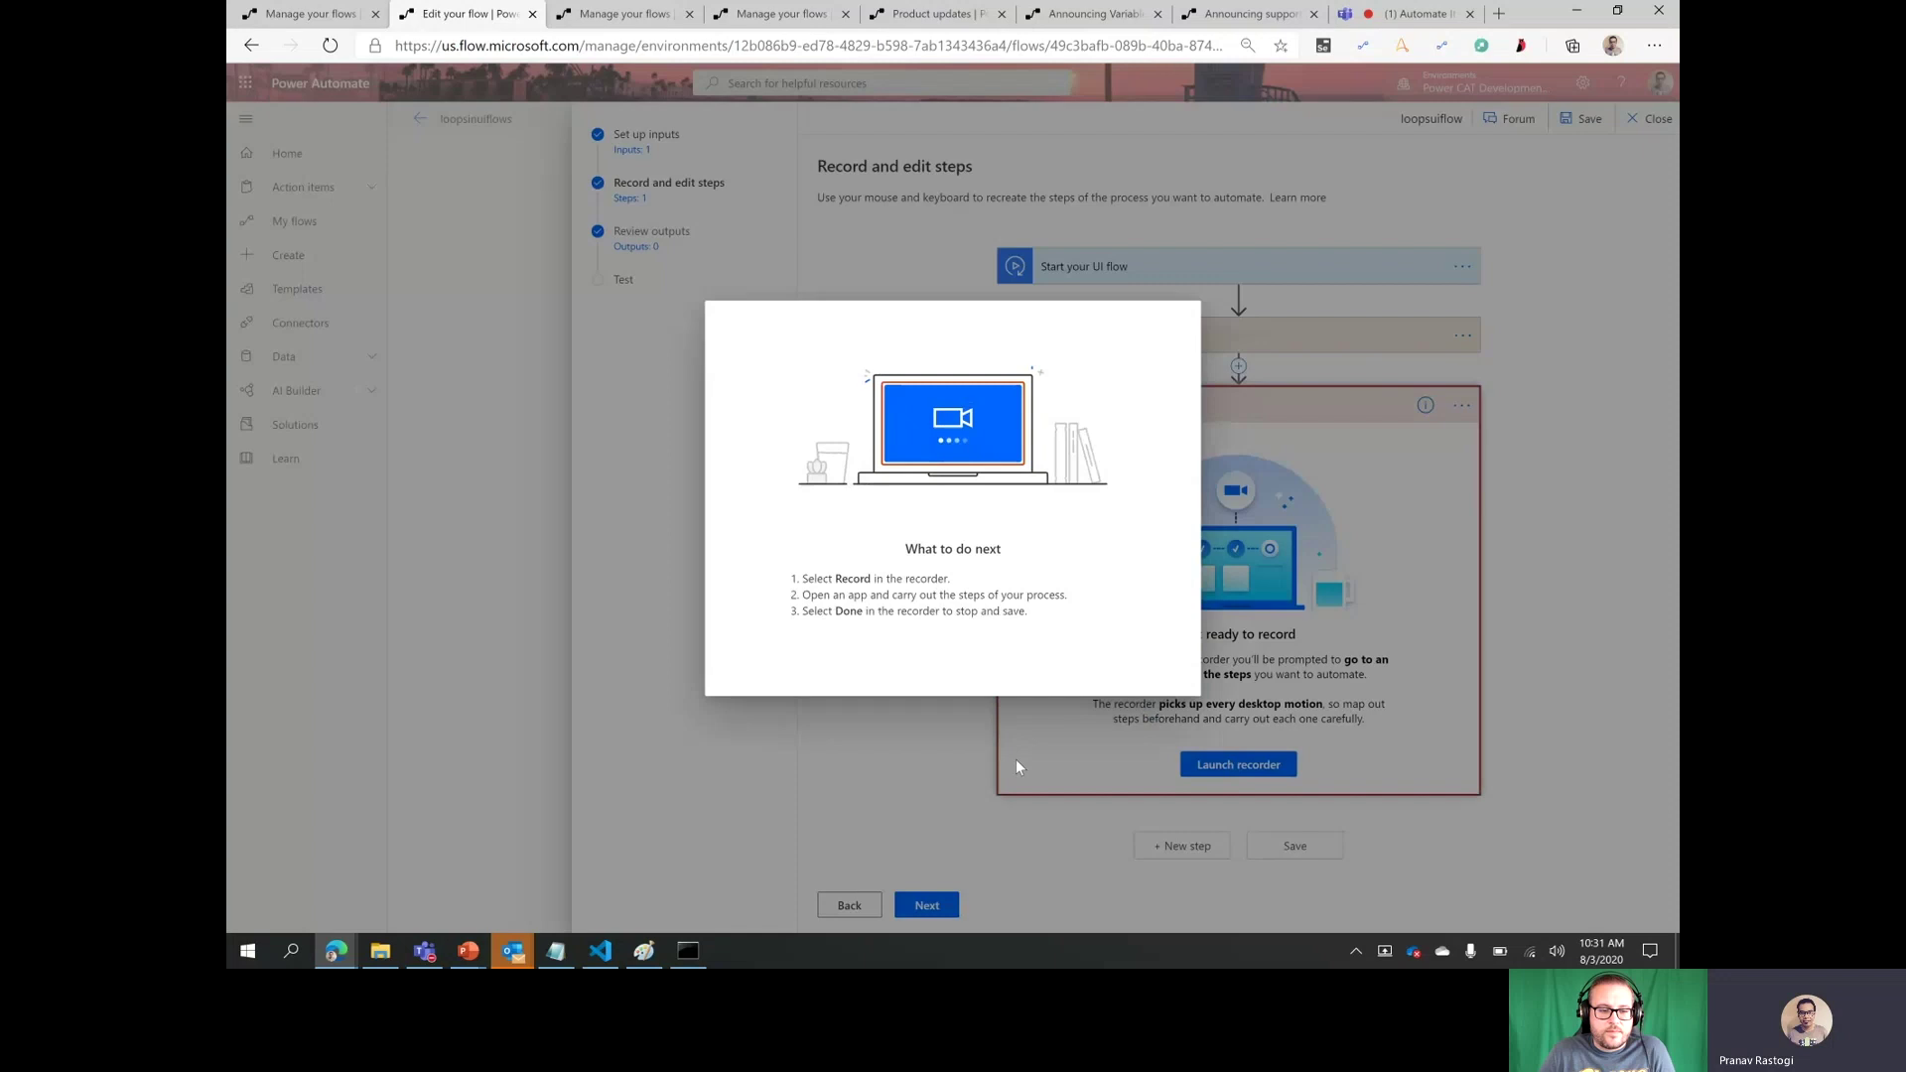
- Record entering the command a in the open cmd.exe window and finish the recording
click(688, 952)
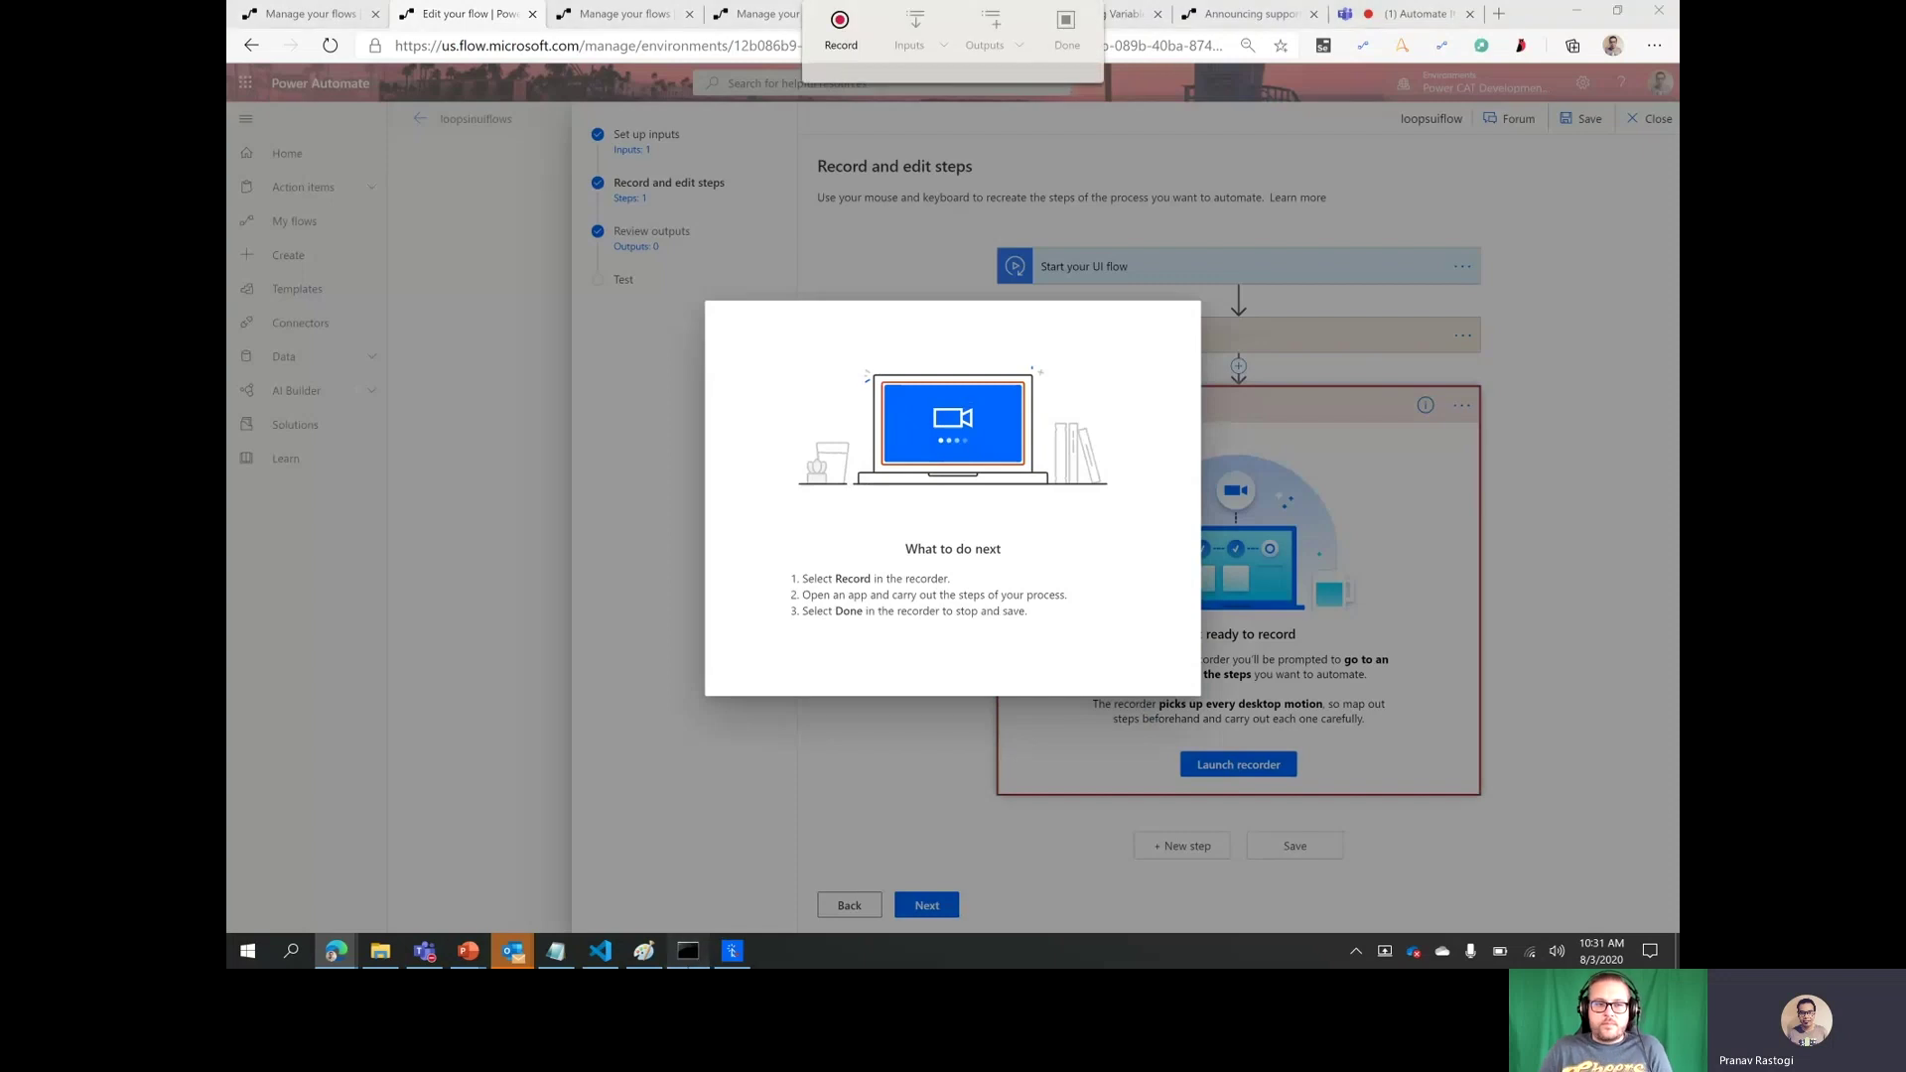
click(840, 28)
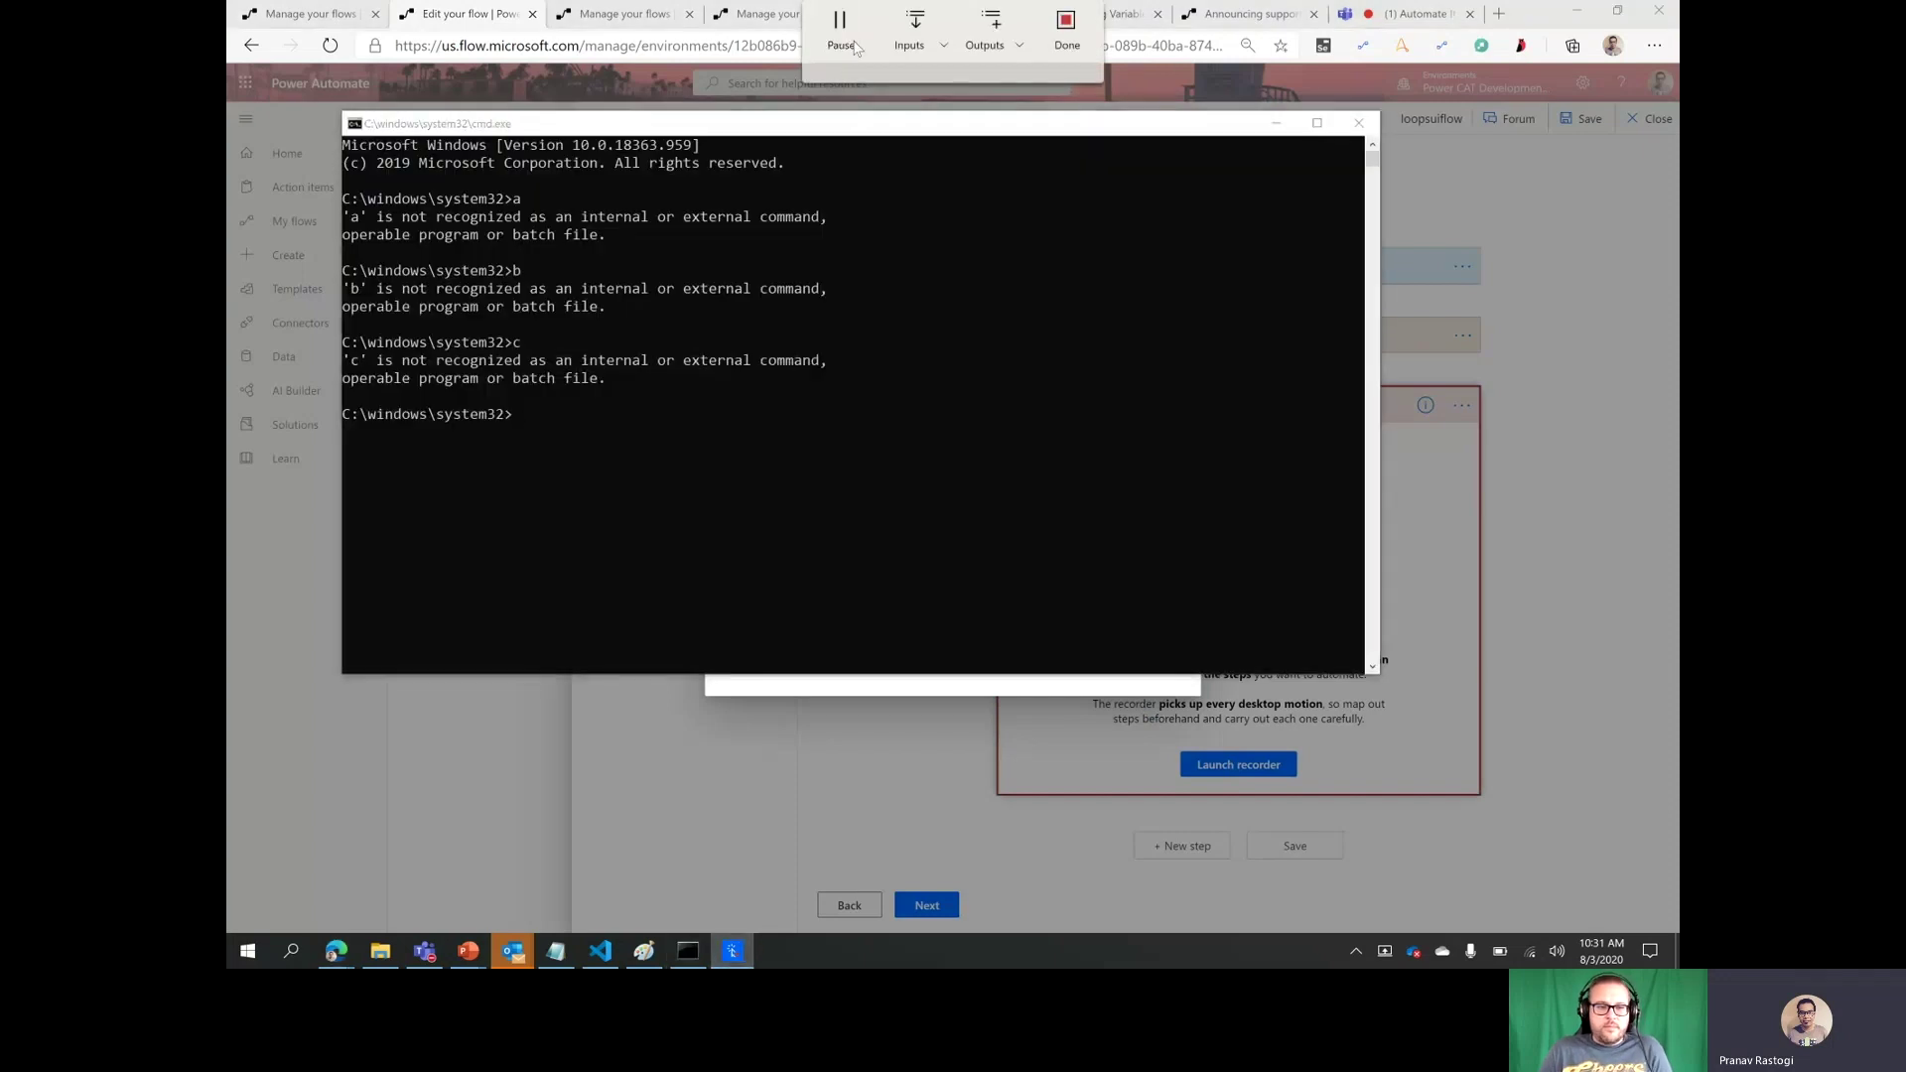
click(839, 136)
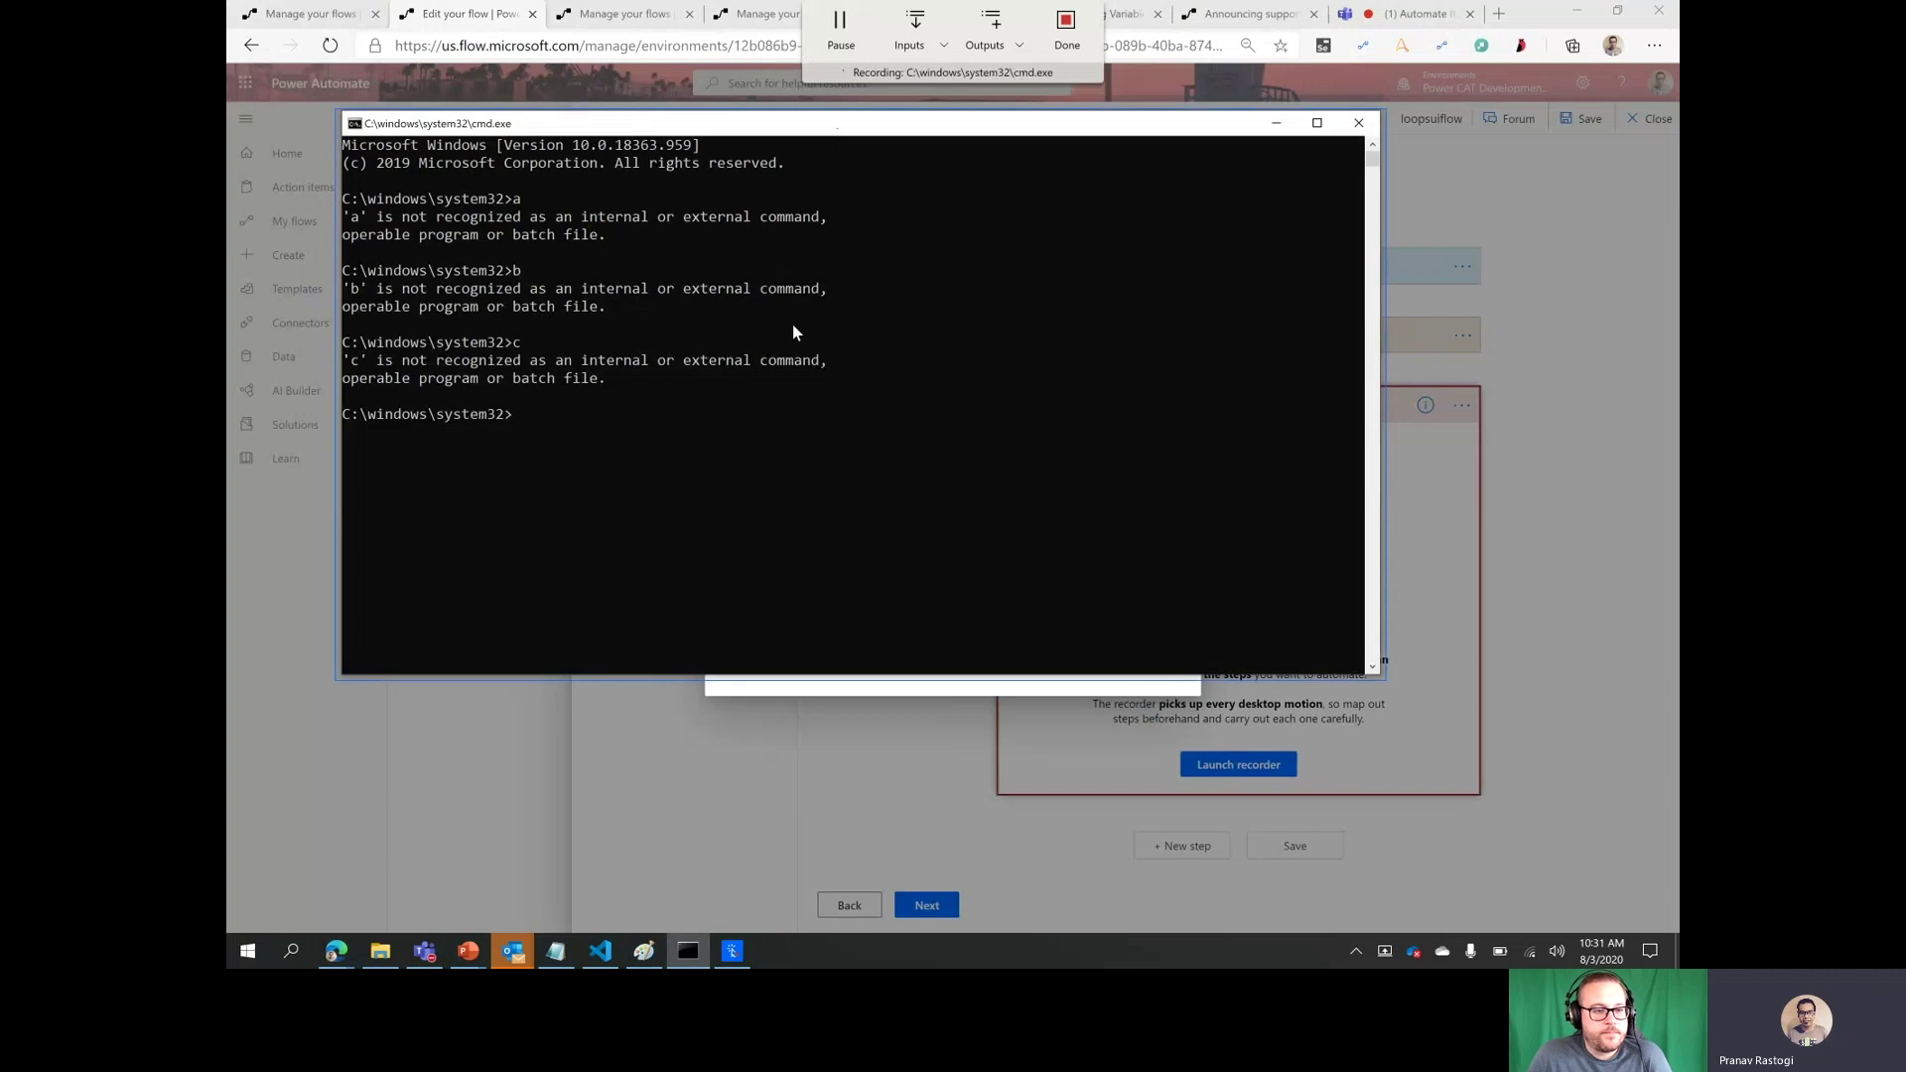
click(765, 420)
text(a)
key(Return)
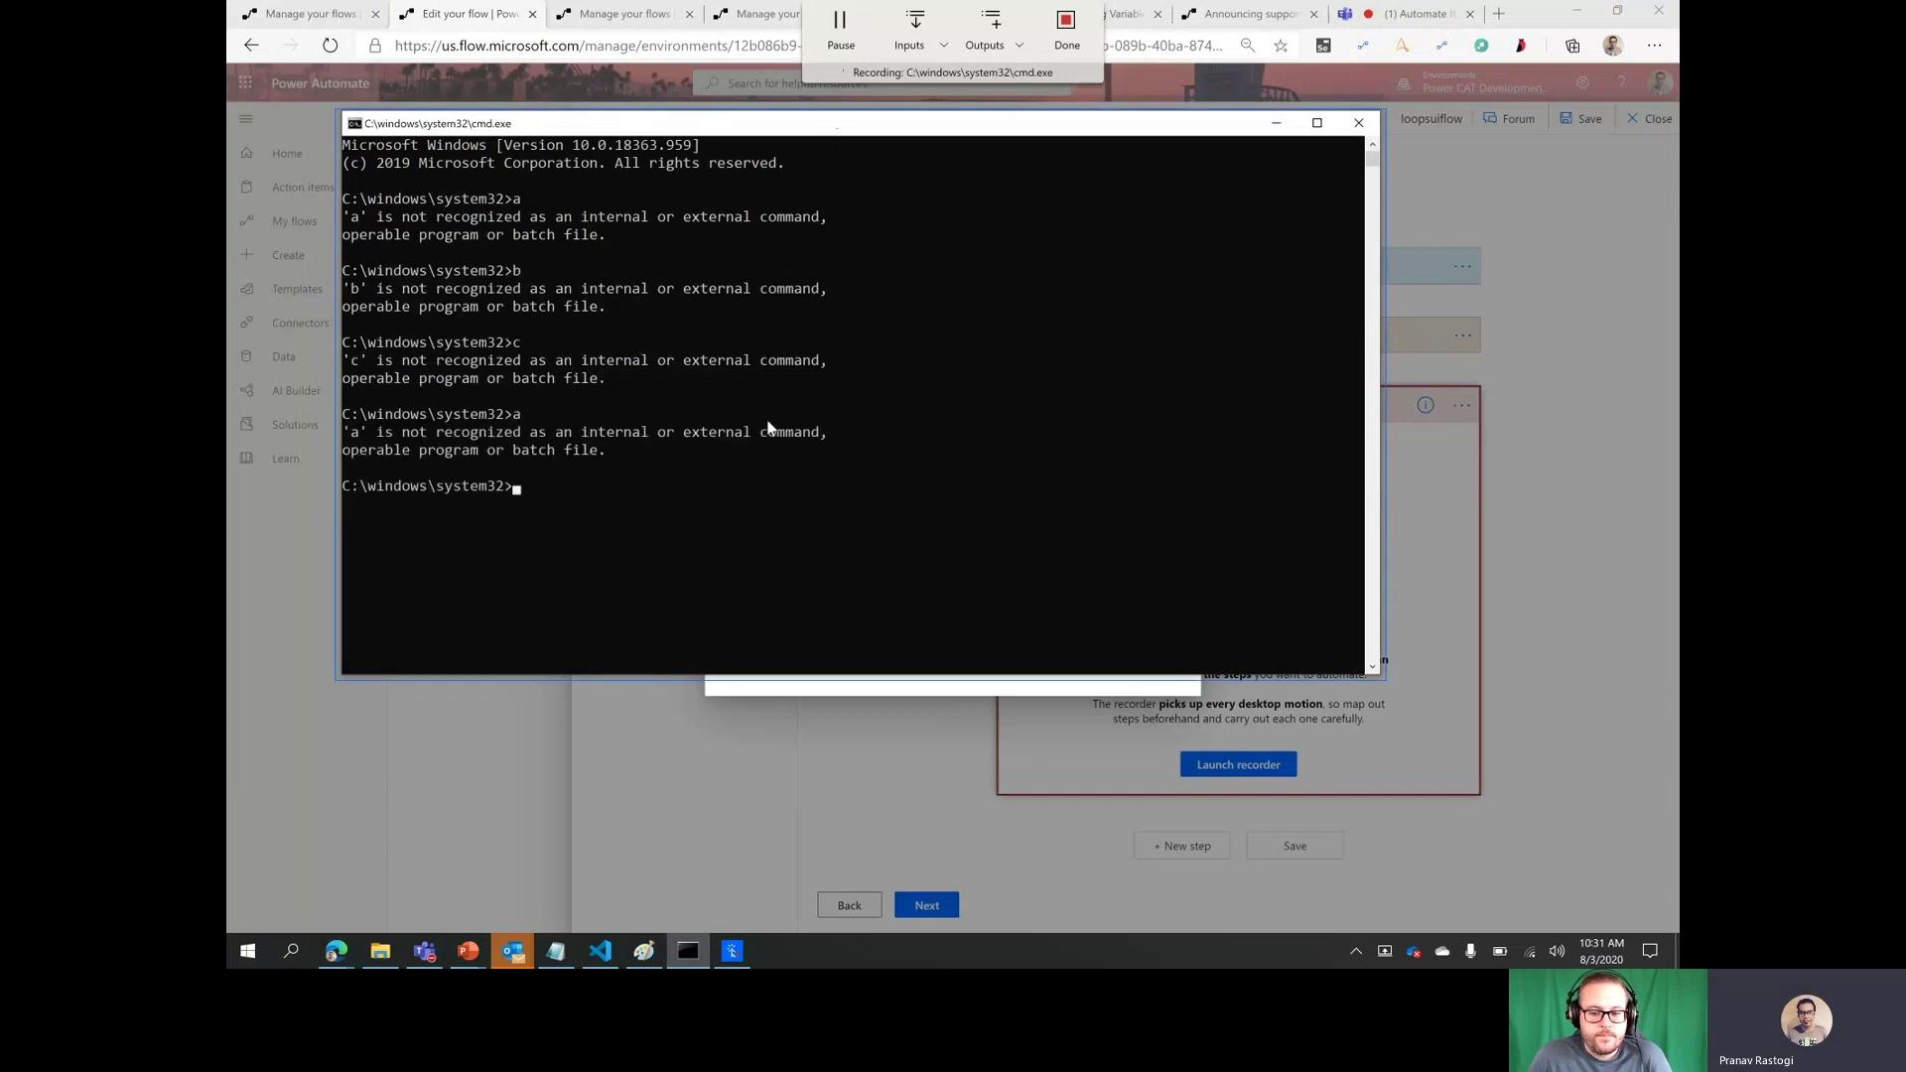
click(1066, 28)
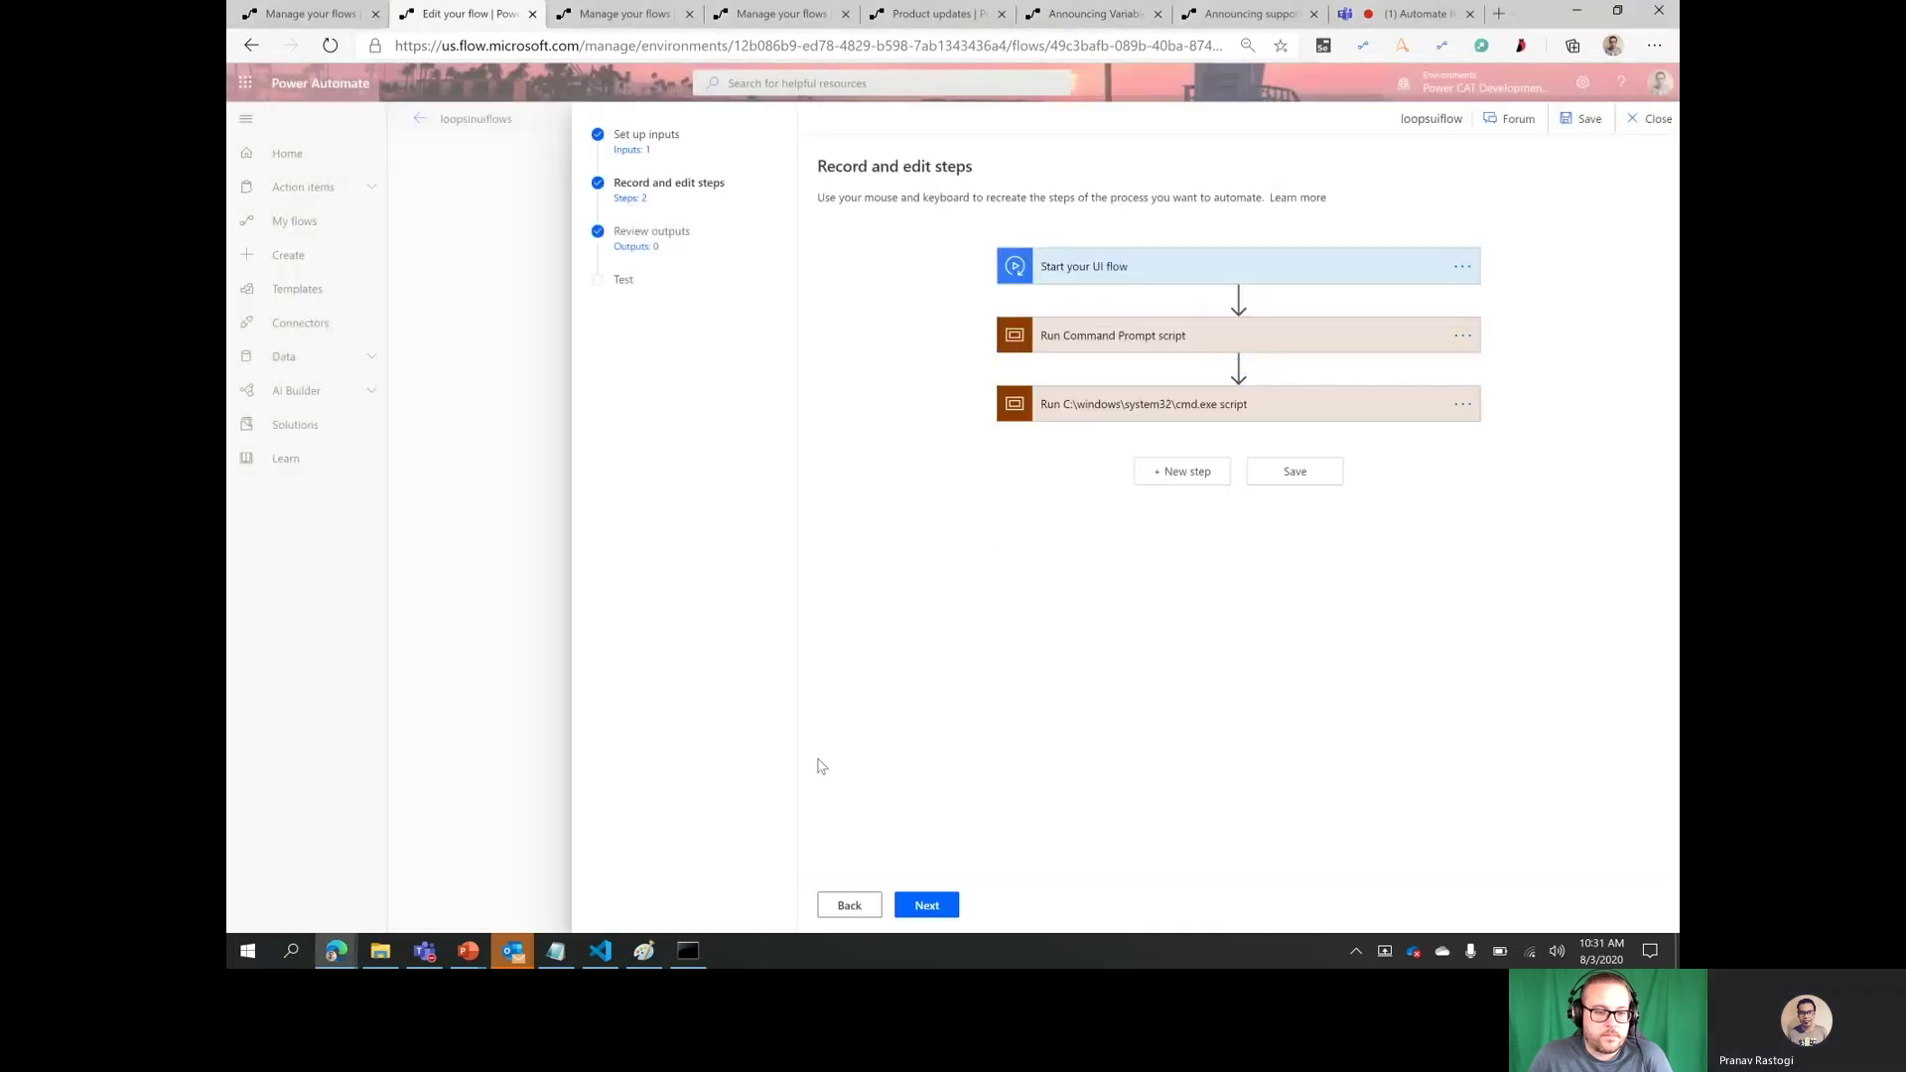
- Insert an Apply to each loop after the launch action in the cmd.exe script and set it to iterate over Inputarray
click(1242, 415)
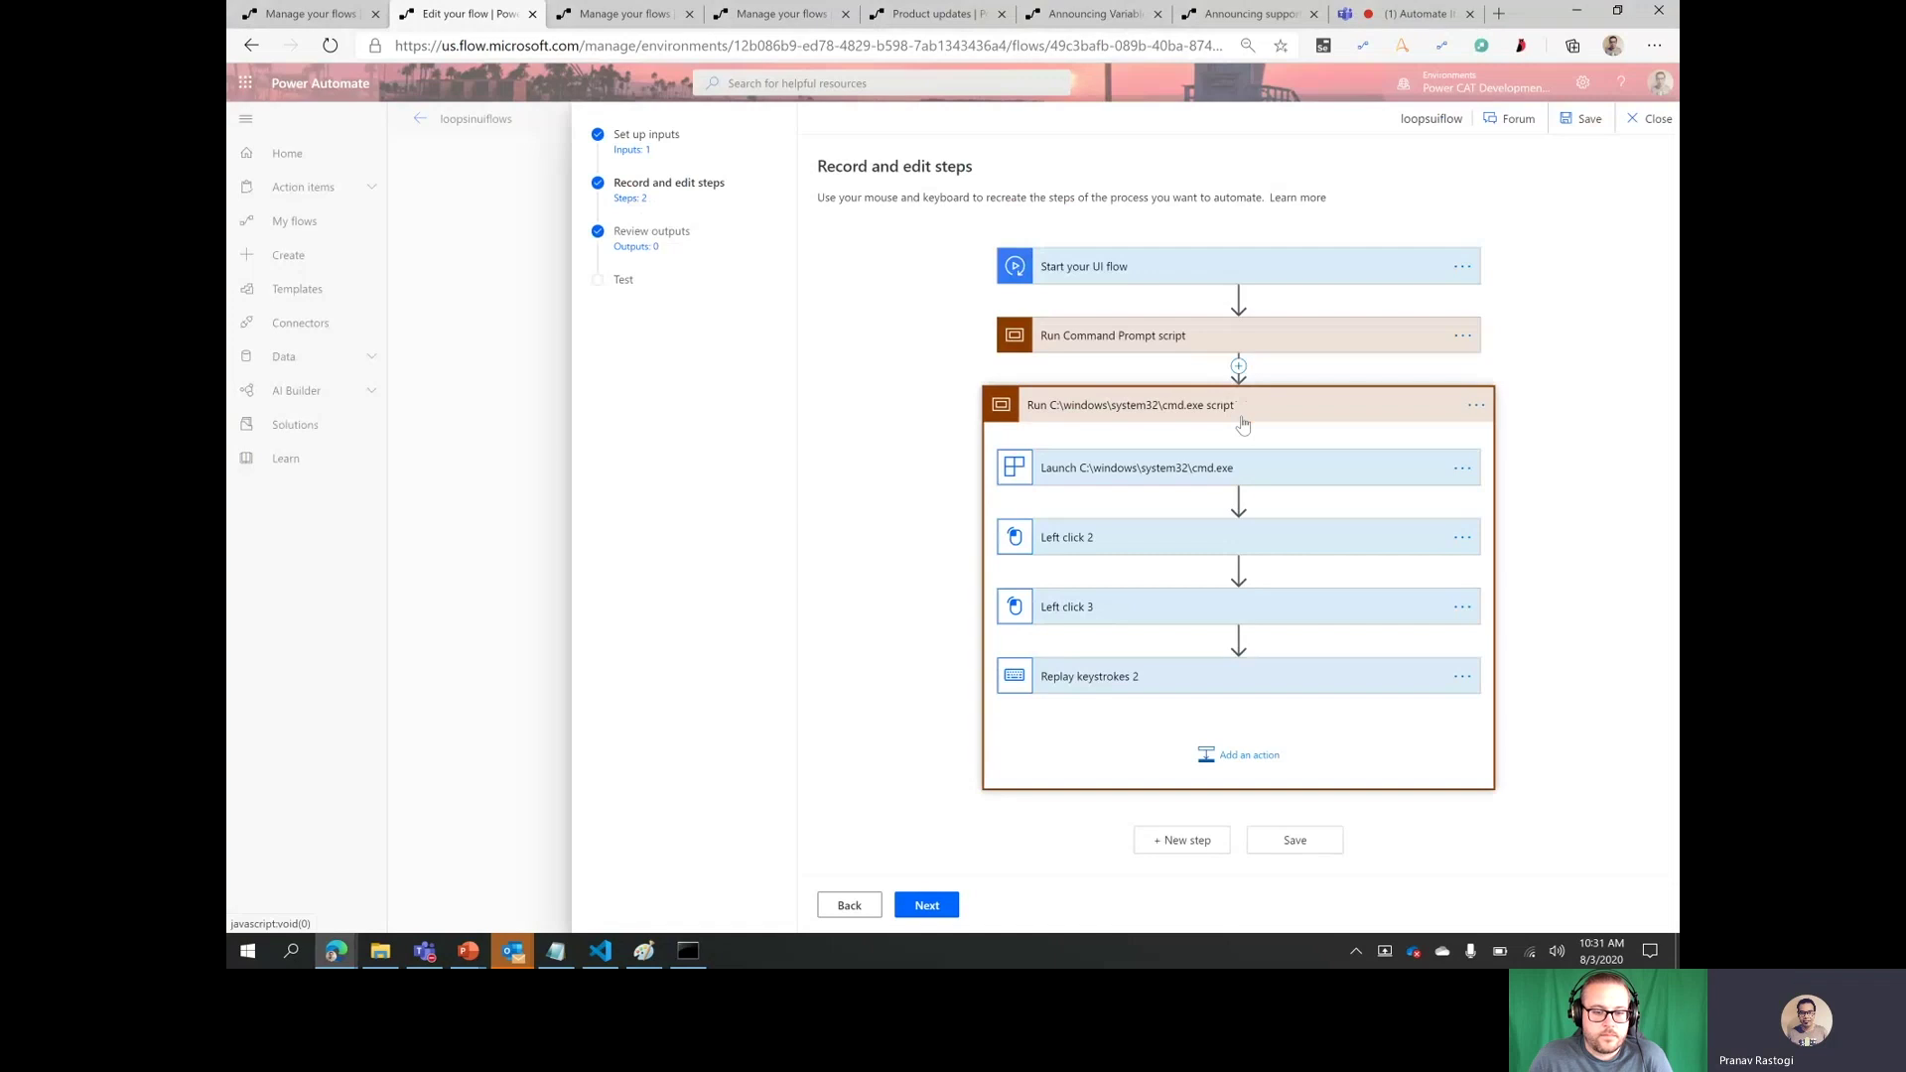
click(1238, 499)
click(1235, 531)
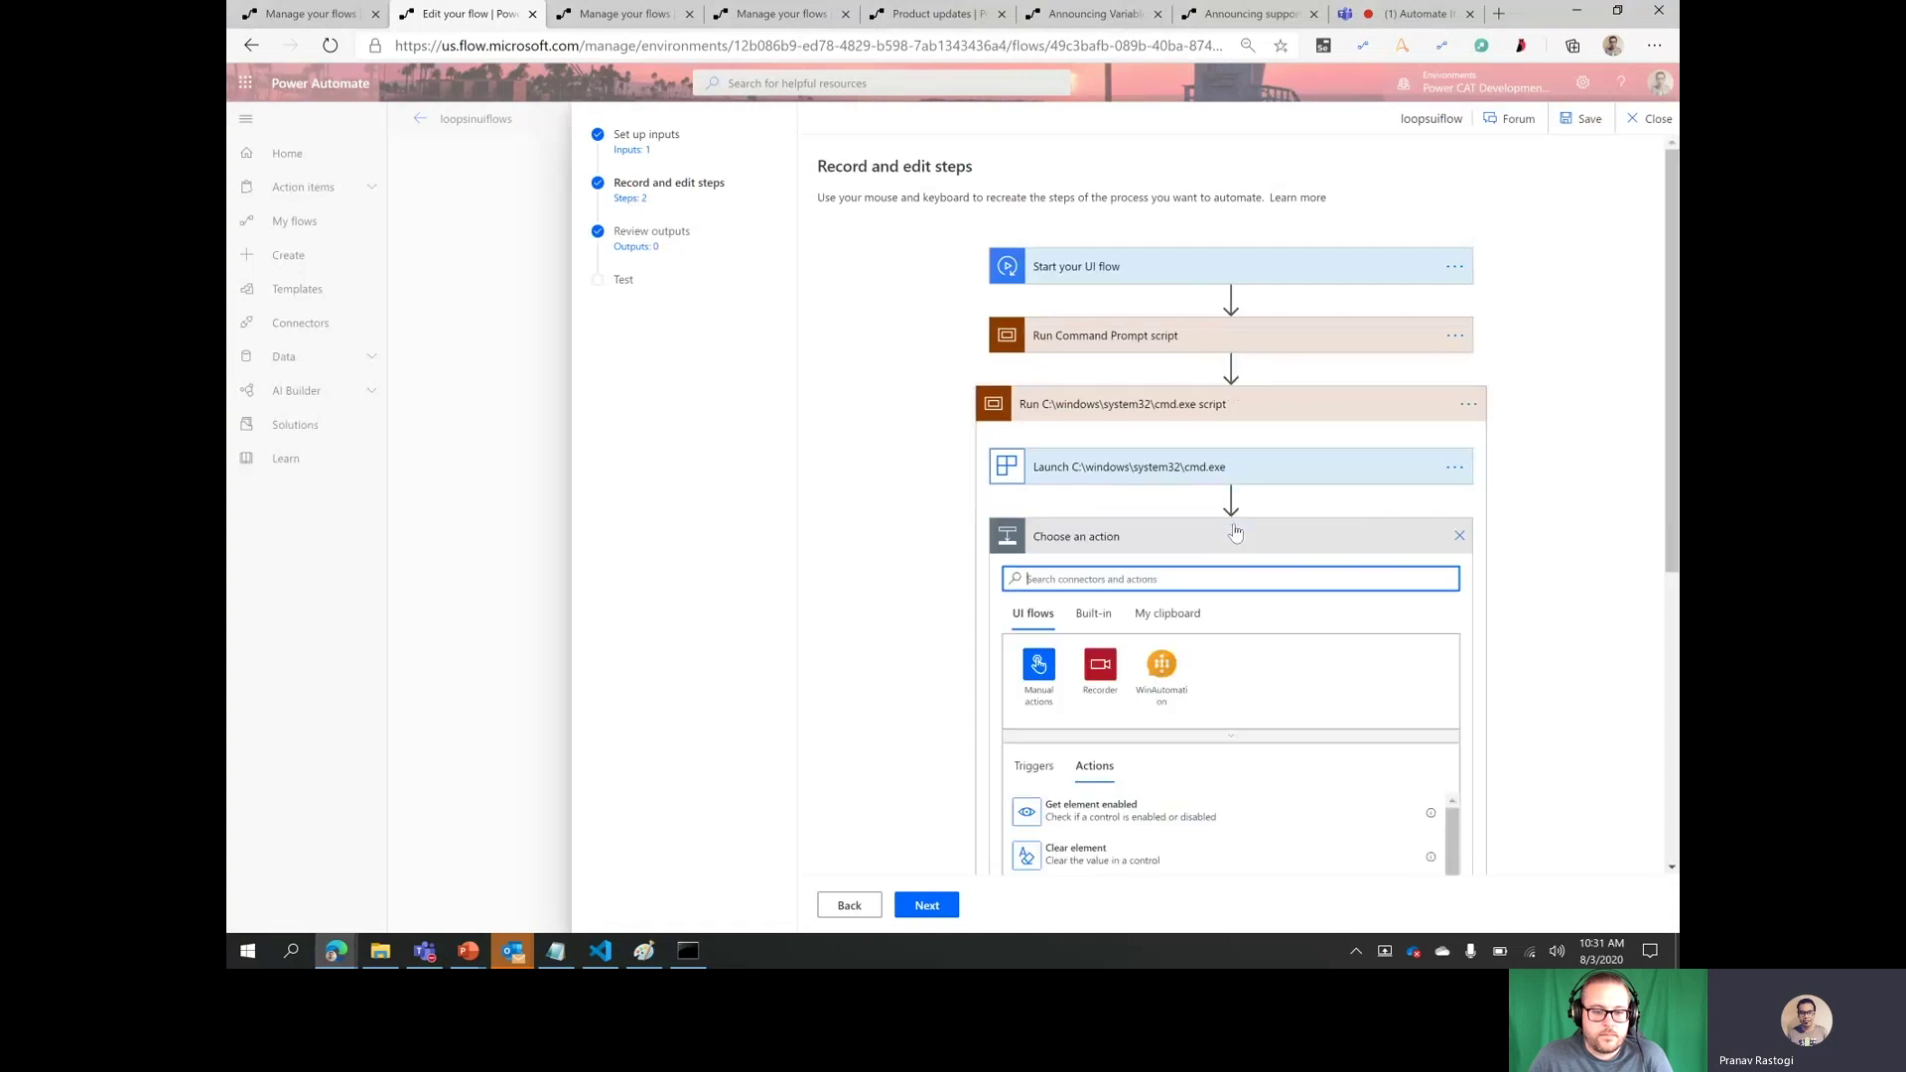
click(1100, 618)
scroll(1103, 624, down, 3)
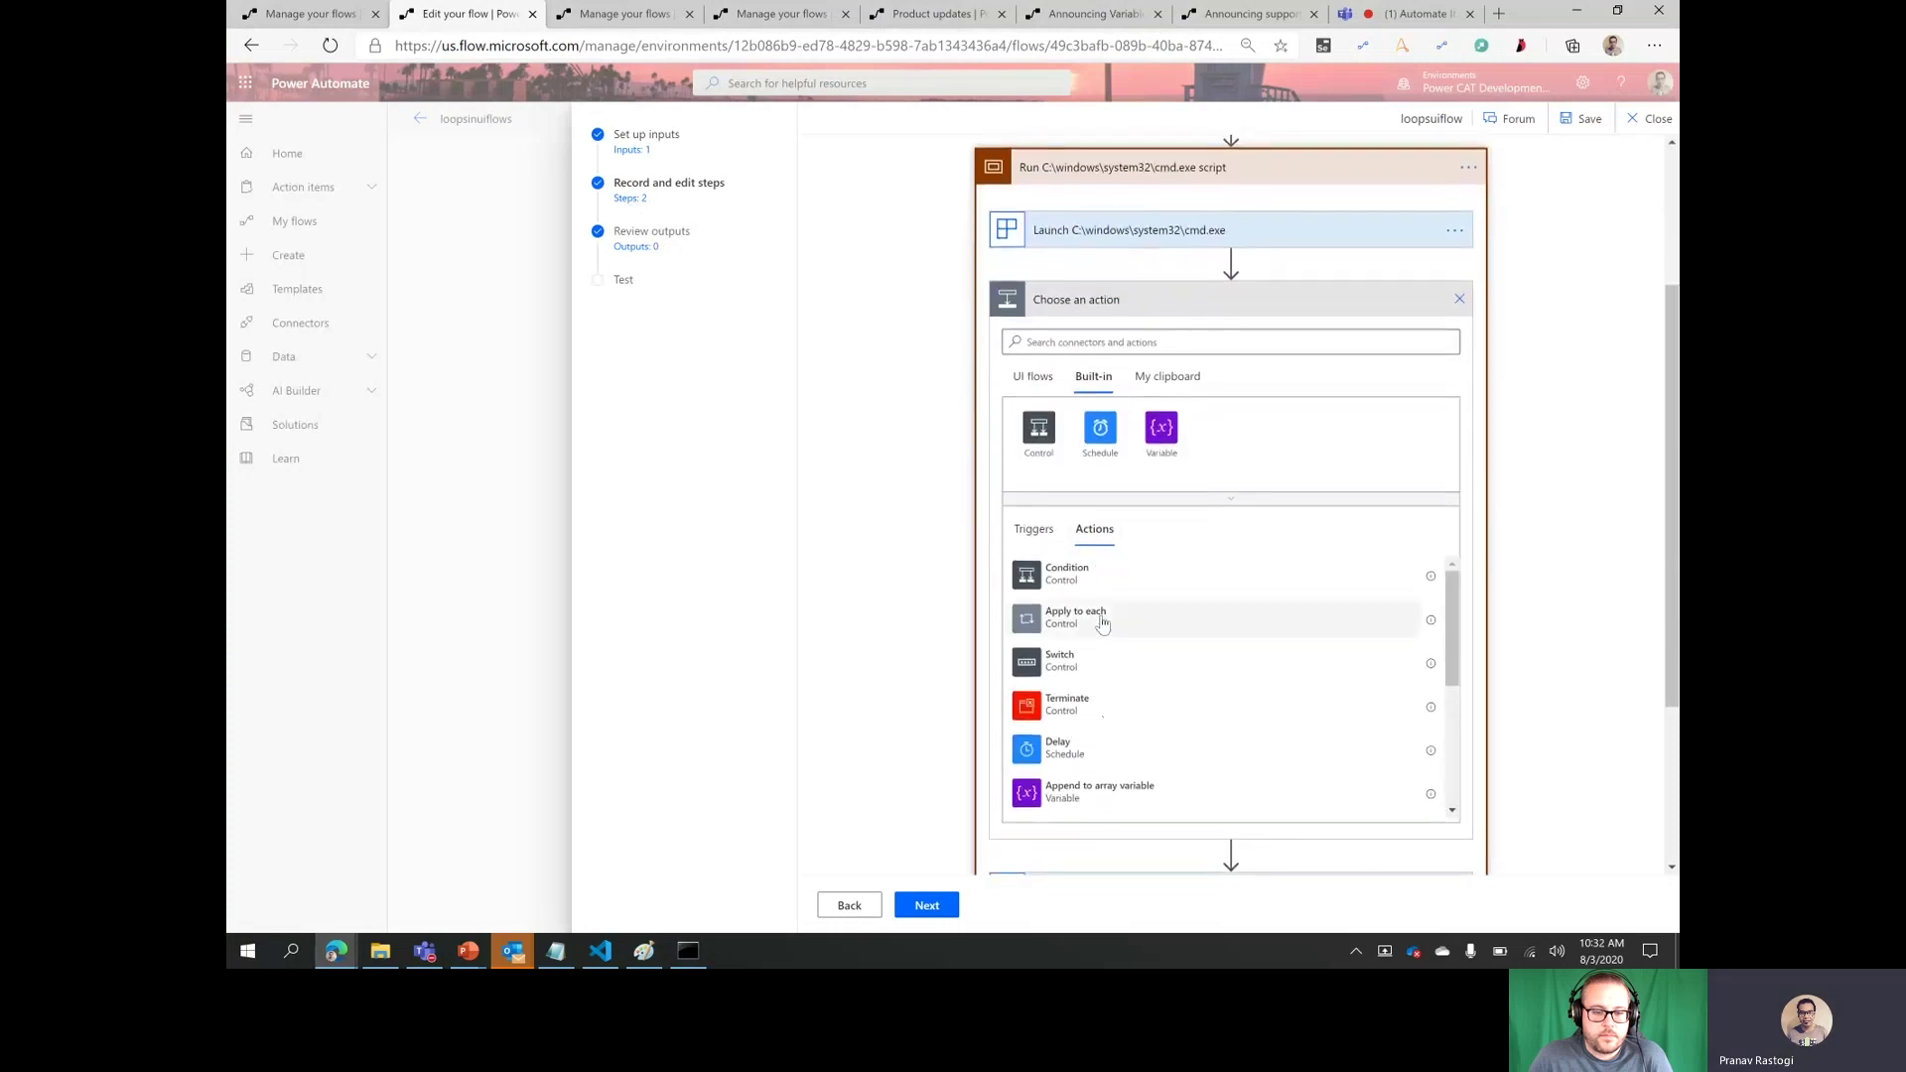
click(1107, 626)
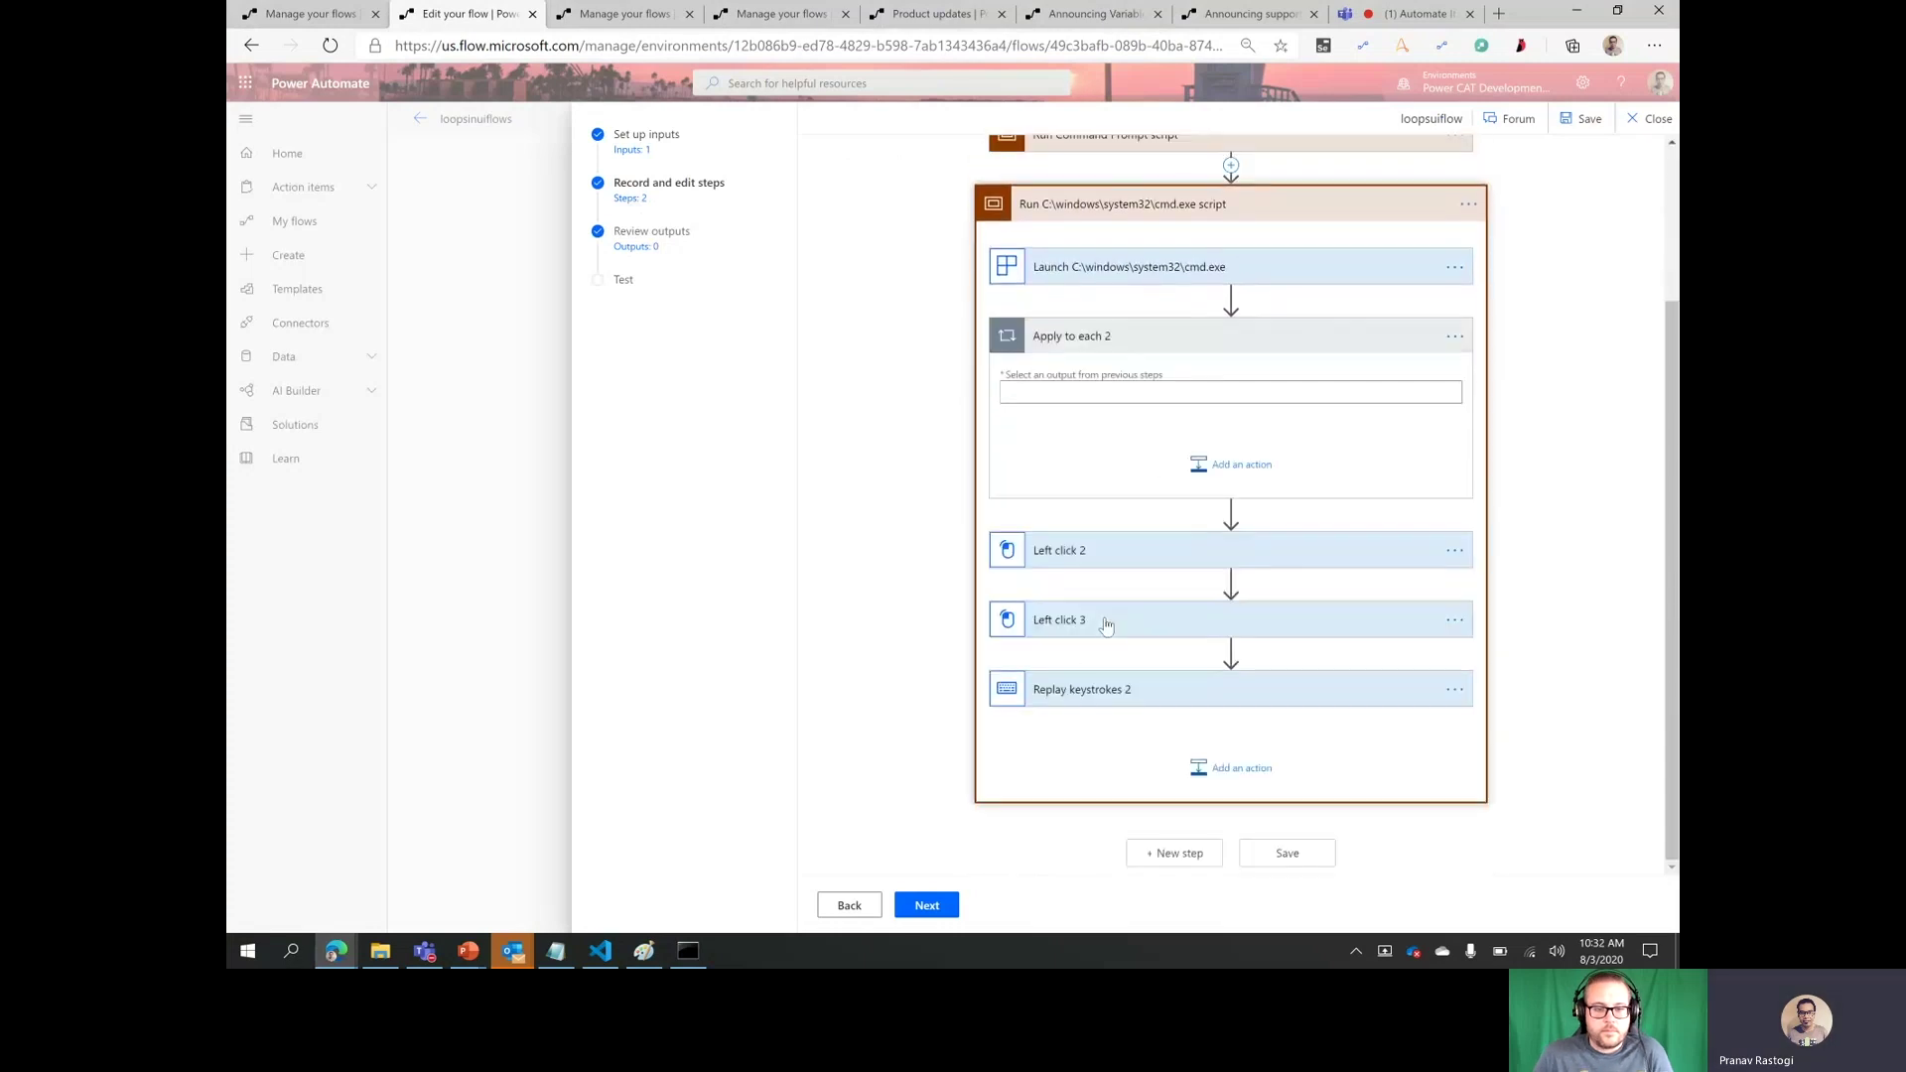
click(1168, 393)
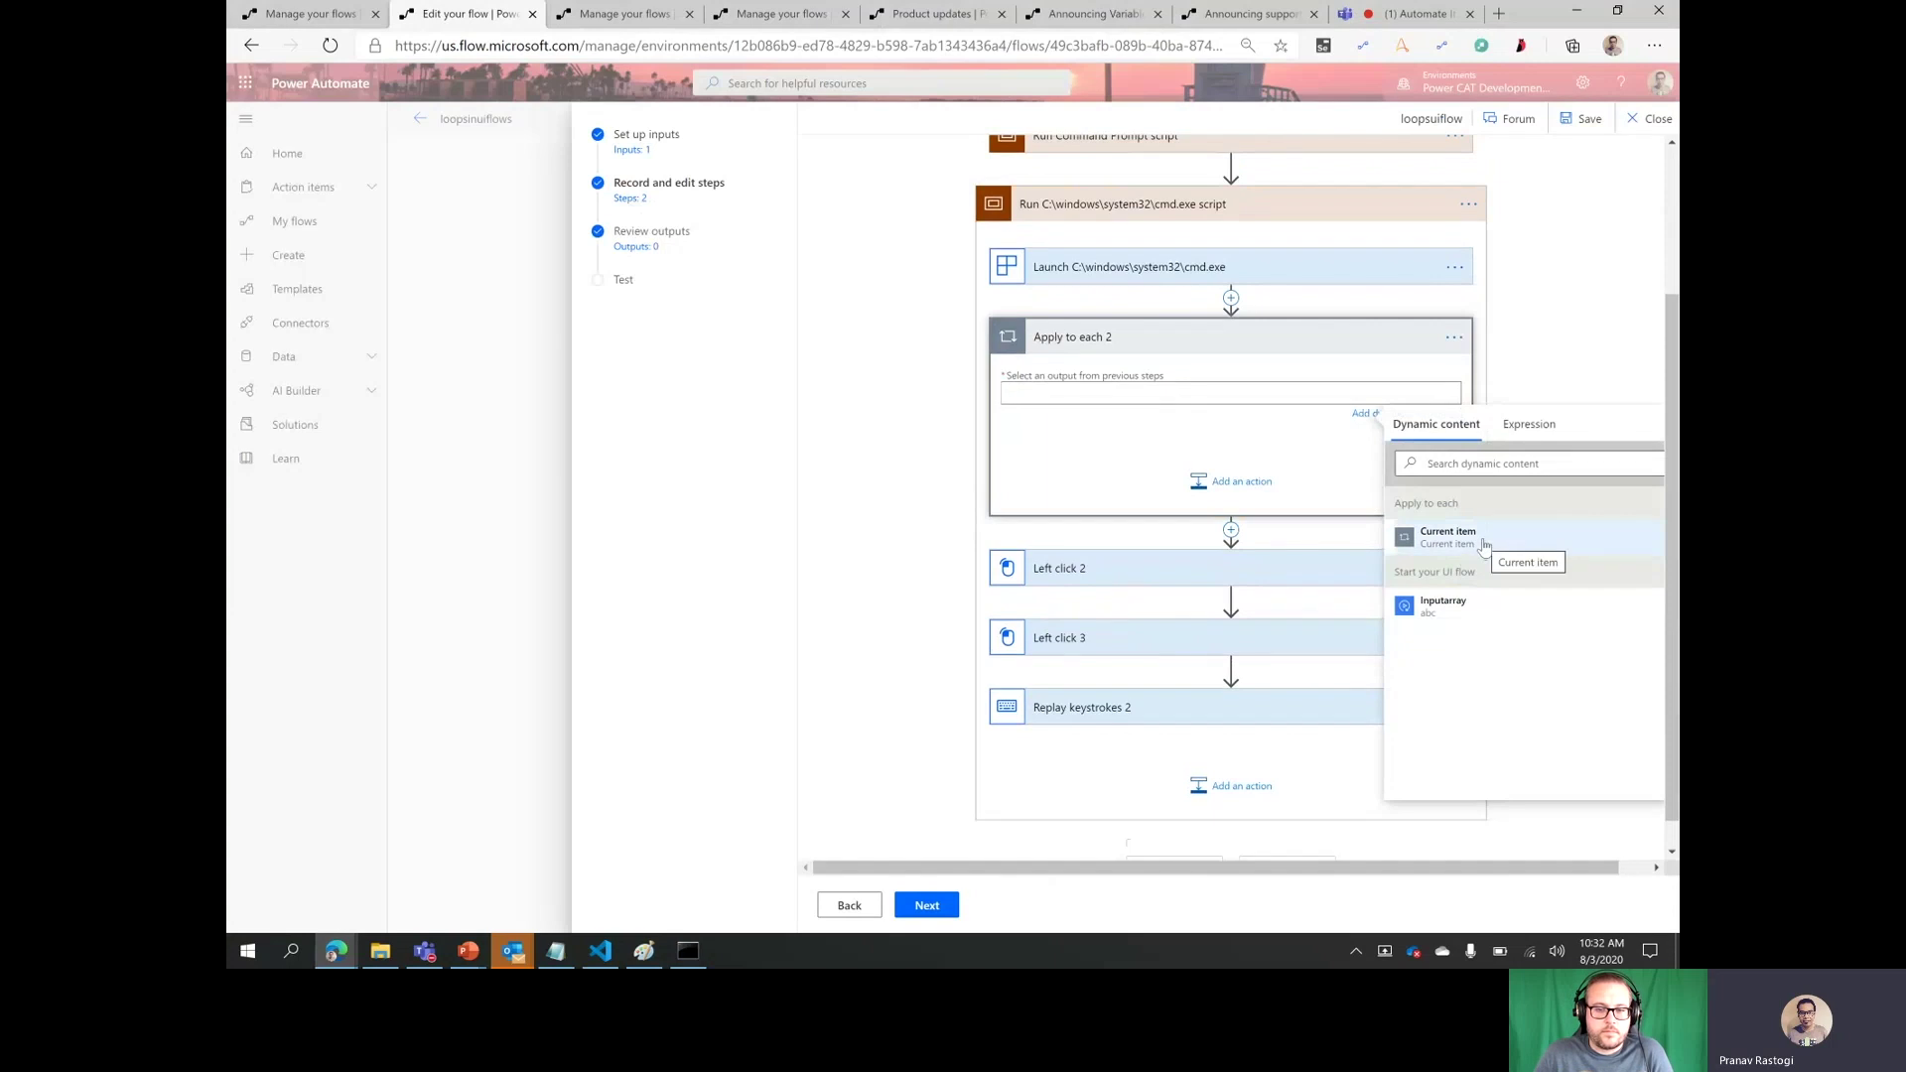
click(1439, 606)
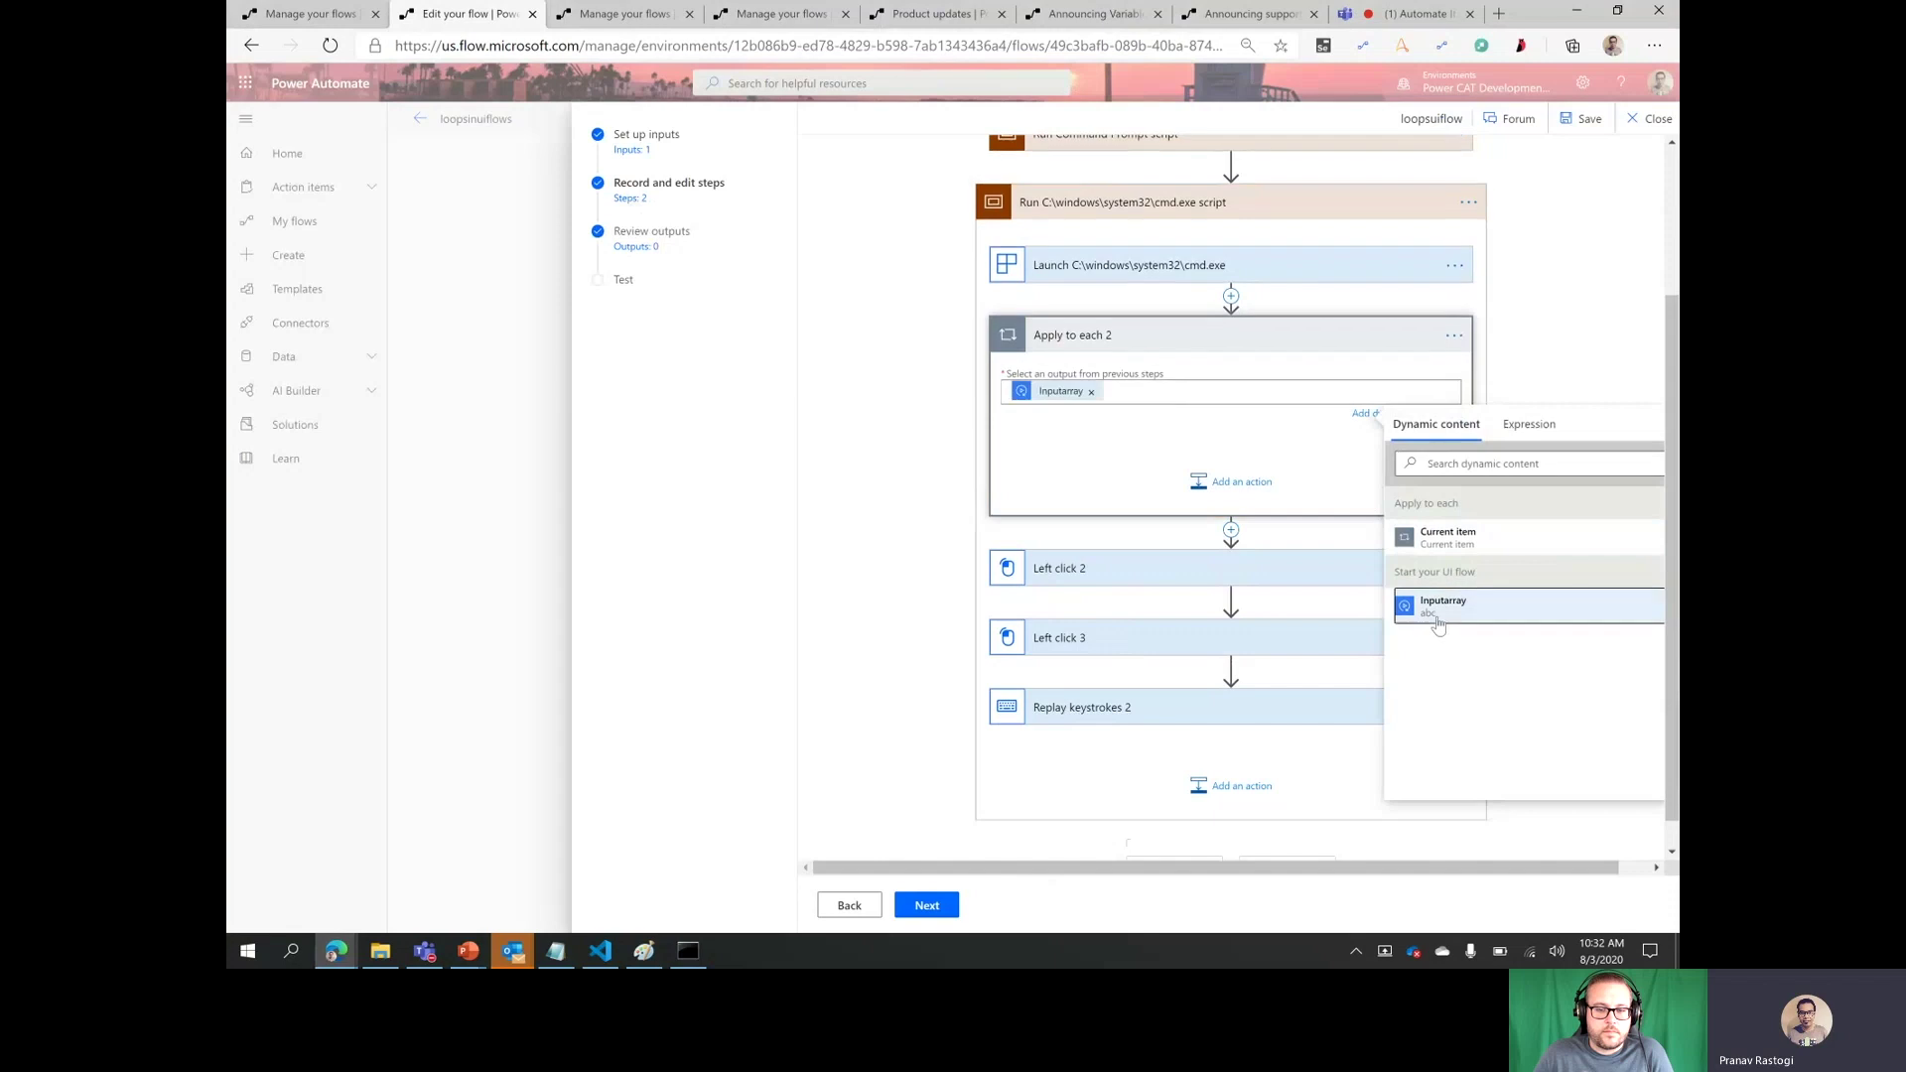
- Move the Left click 2 and Left click 3 actions into the new Apply to each loop in the cmd.exe script
click(1128, 550)
click(1178, 553)
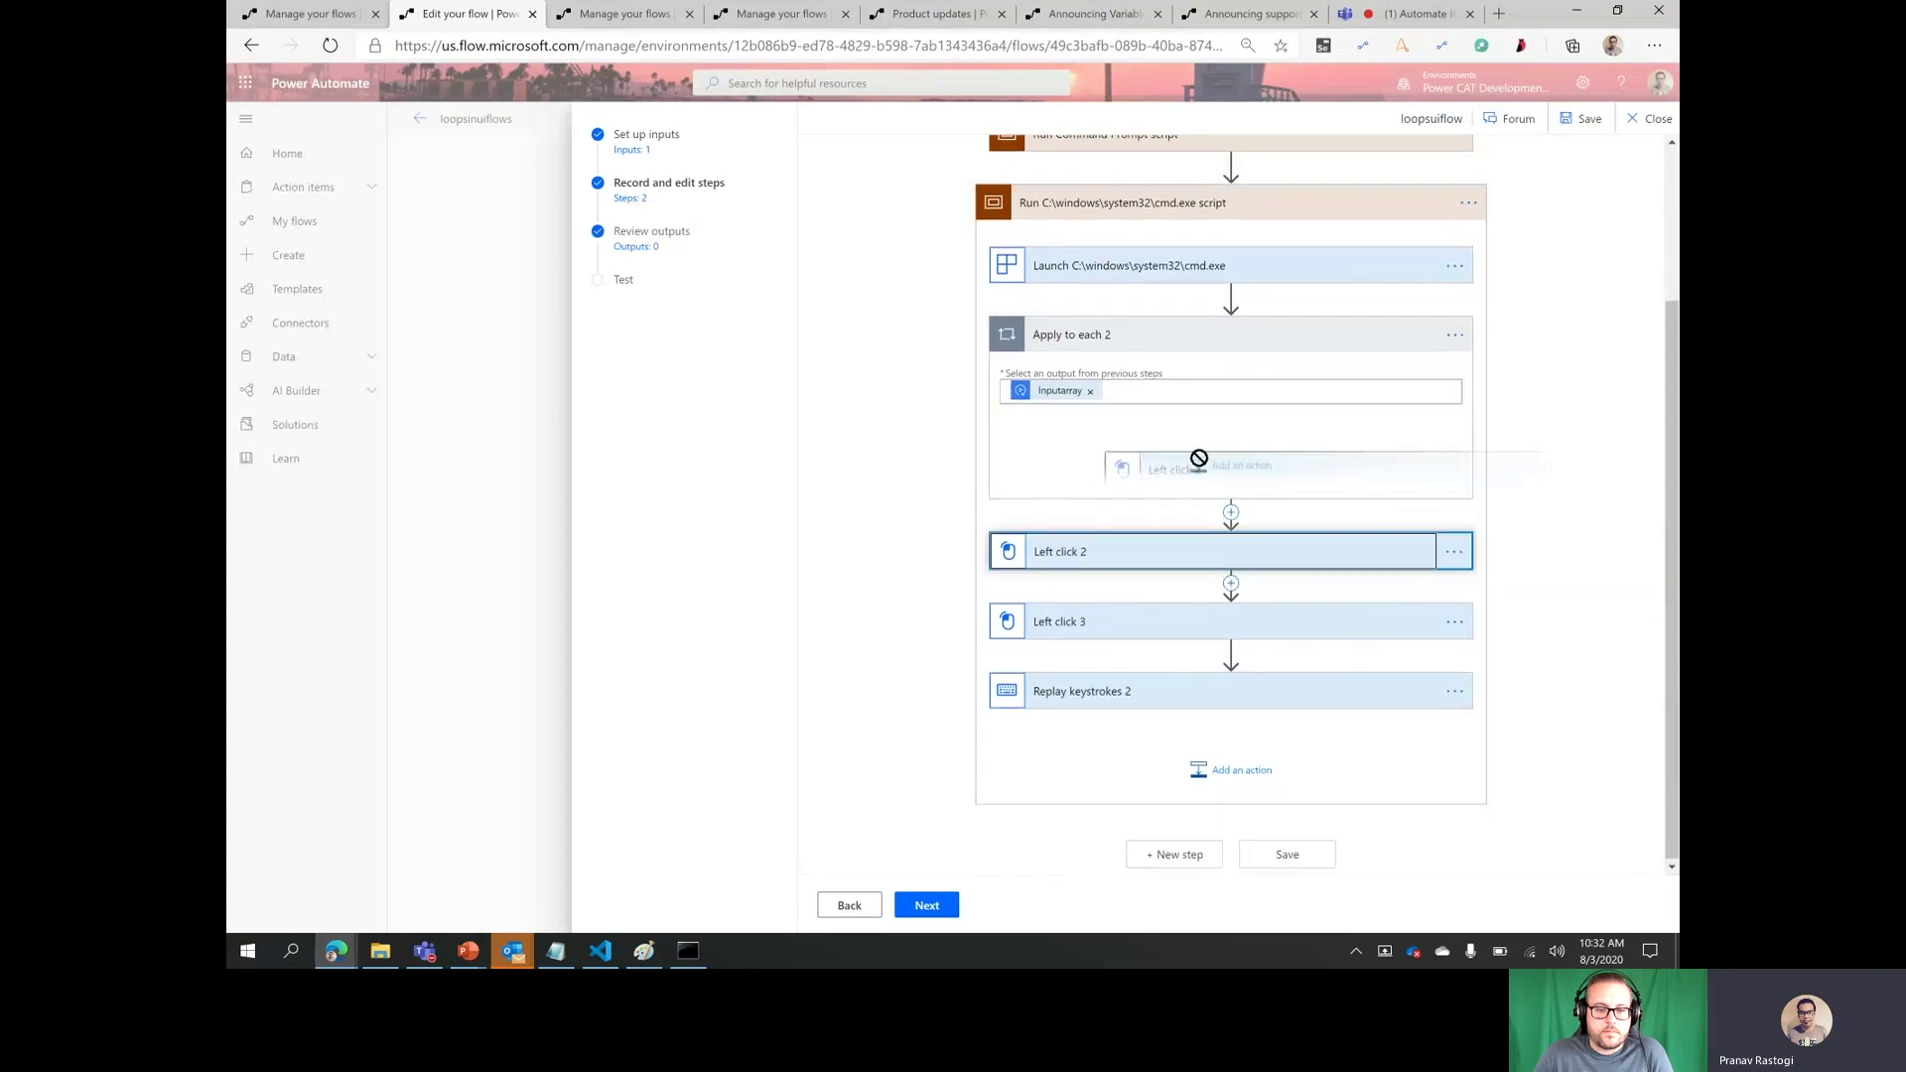
drag(1166, 638, 1183, 526)
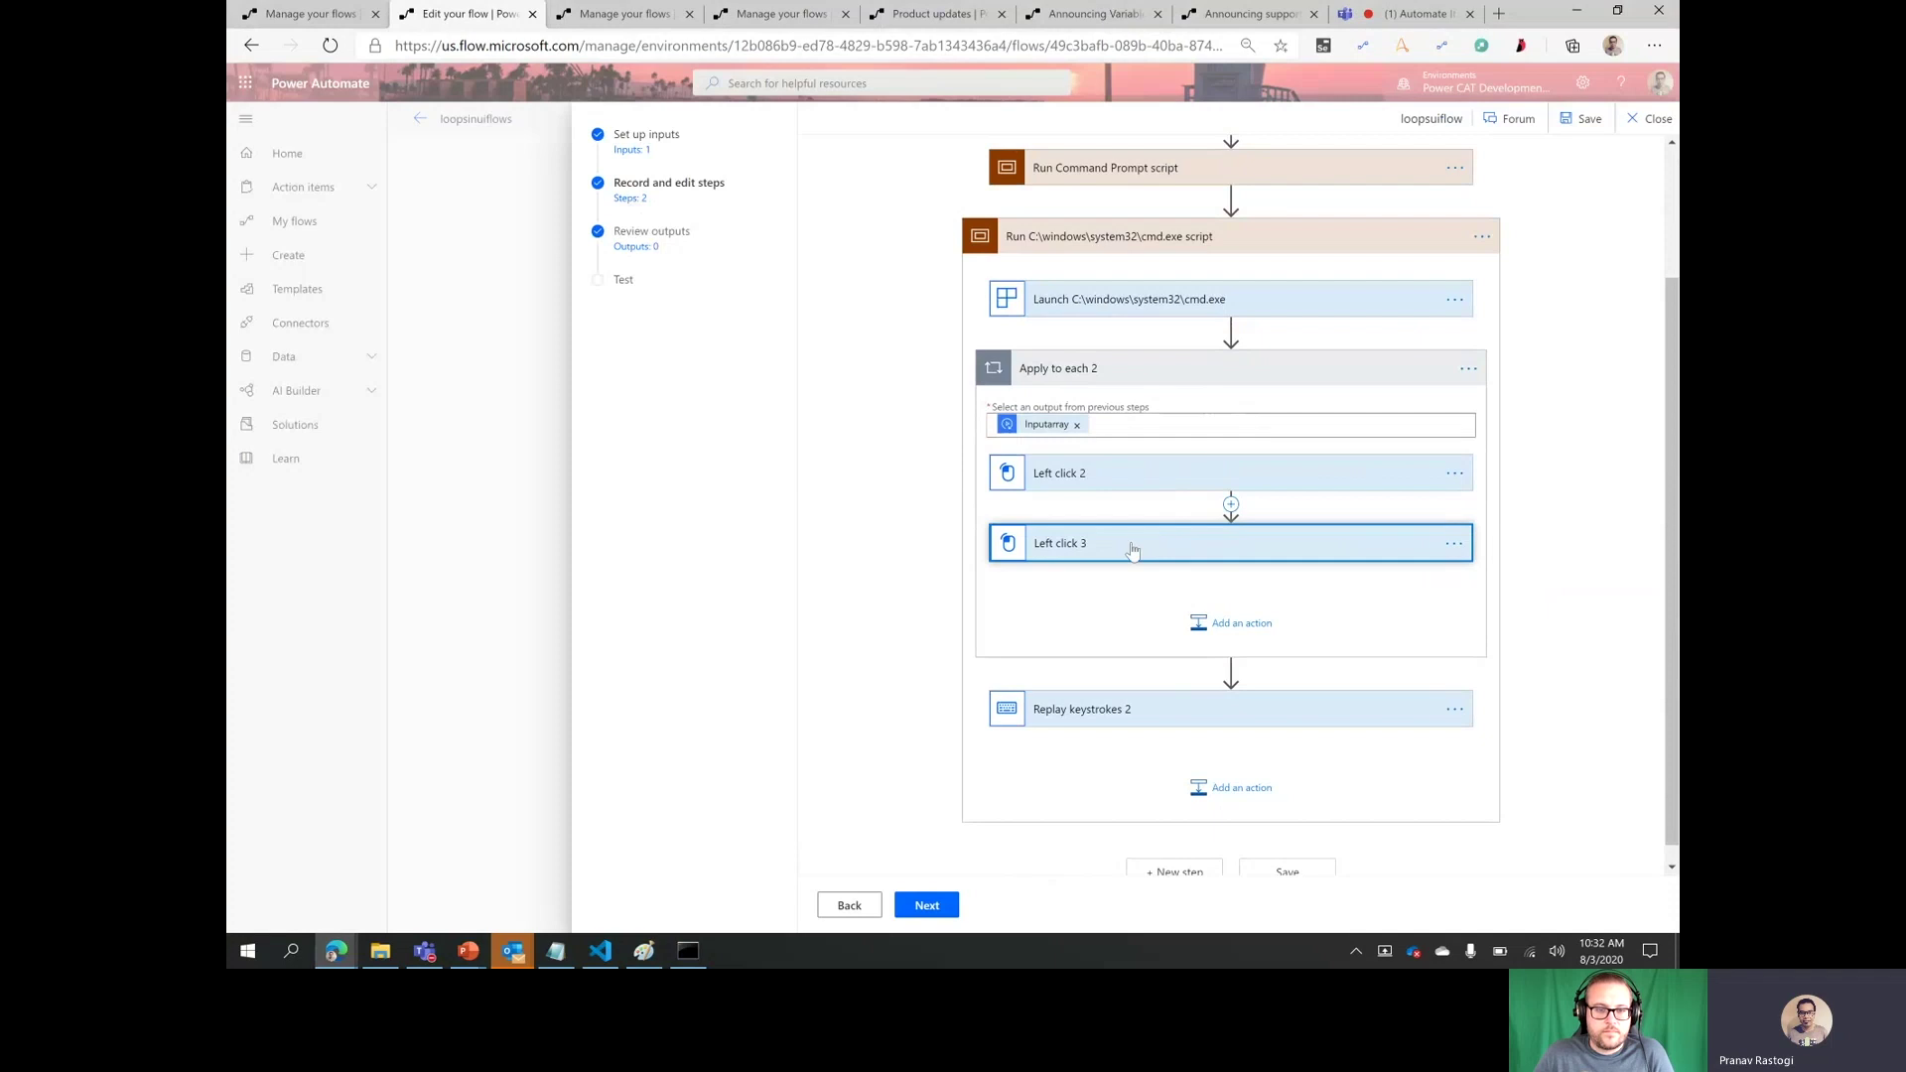
click(1230, 626)
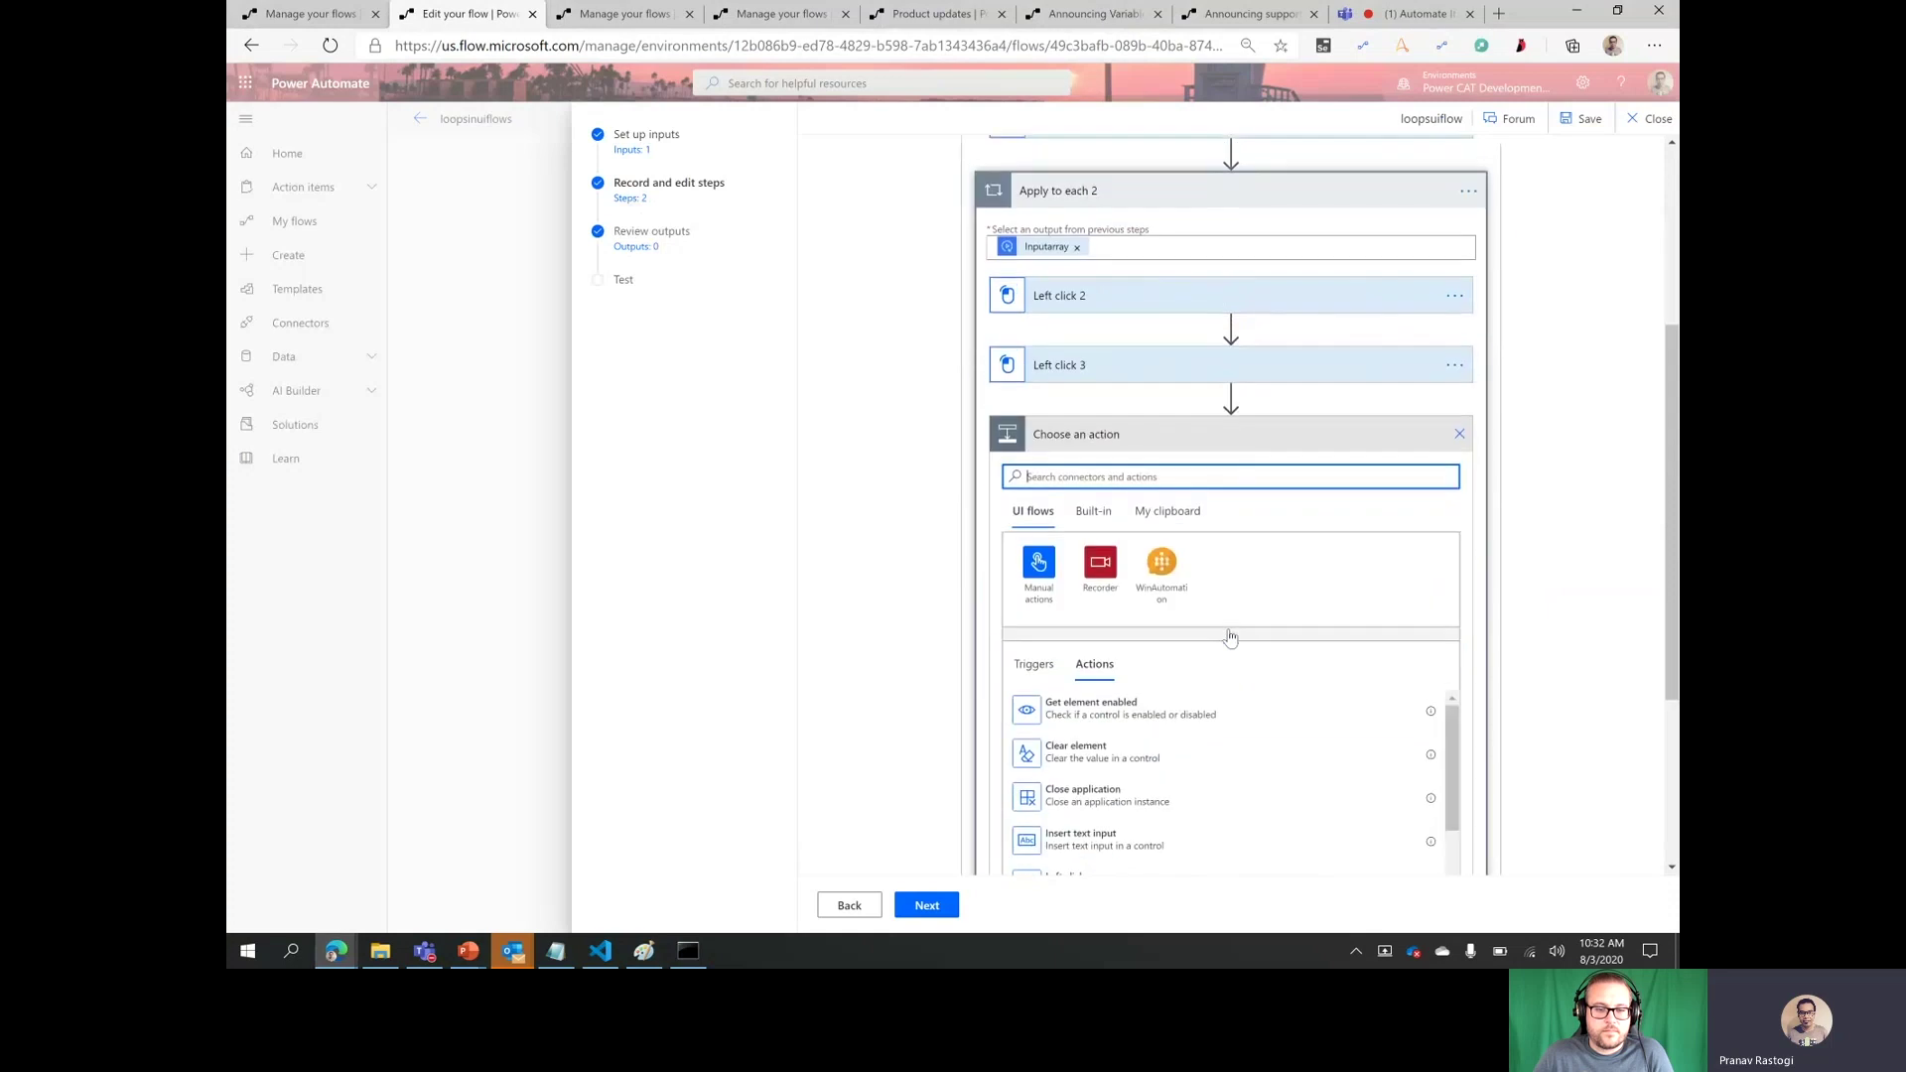
click(1459, 401)
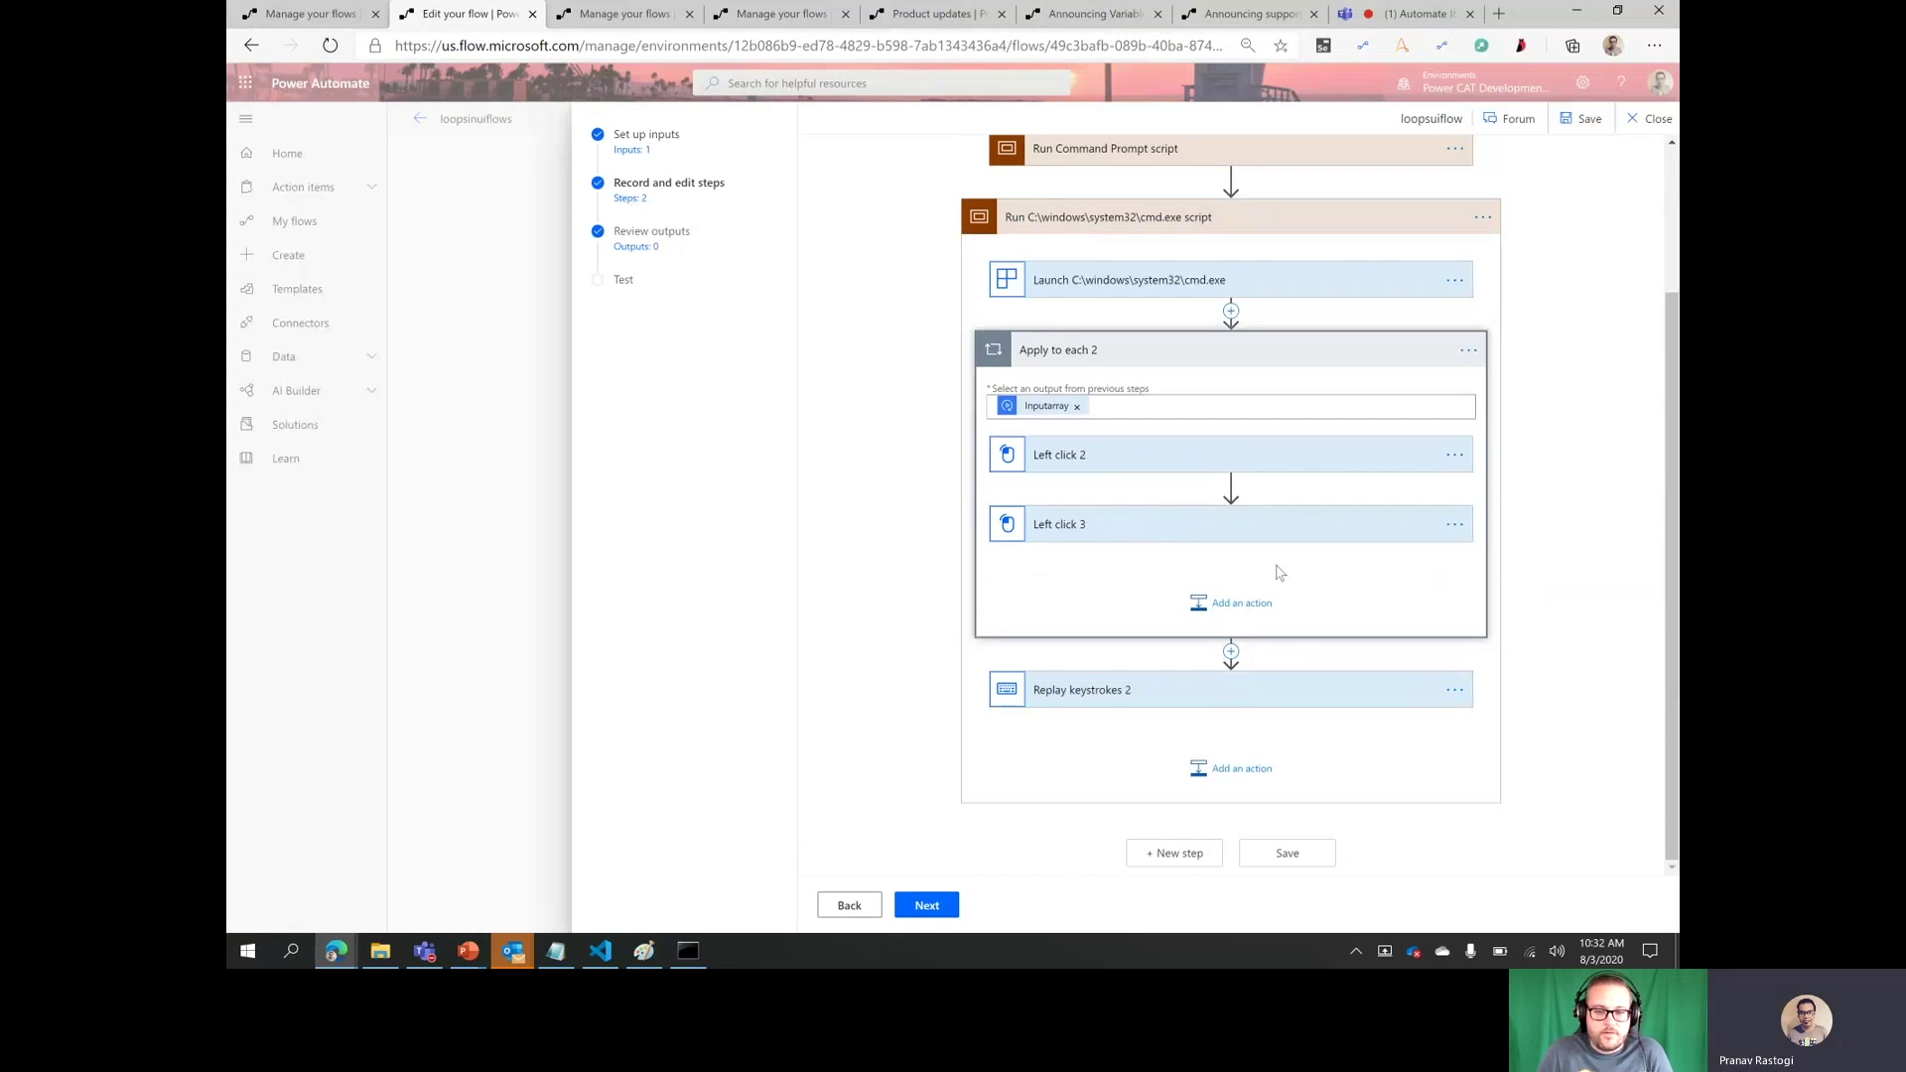
- View the cmdgetclipboard UI flow briefly, return to loopsuiflow and close its editor, discarding the unsaved changes
click(344, 20)
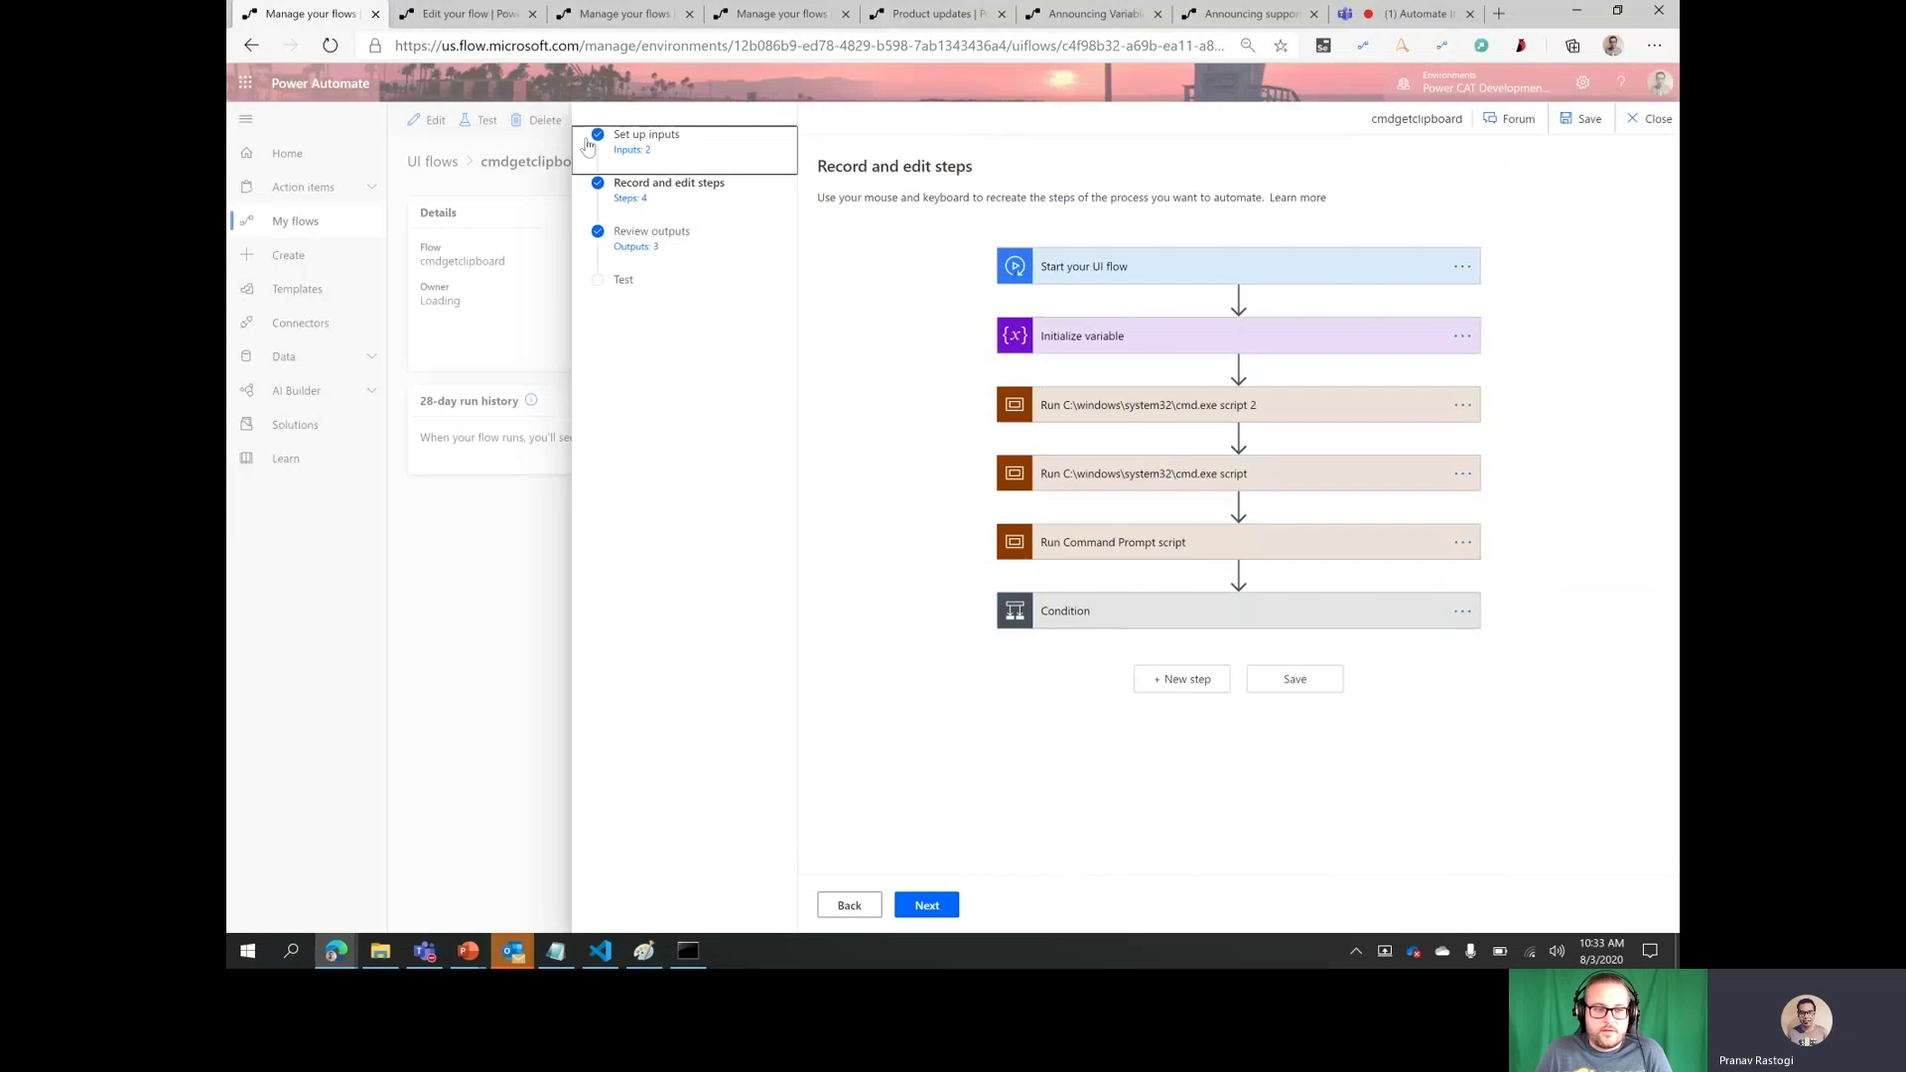
click(495, 21)
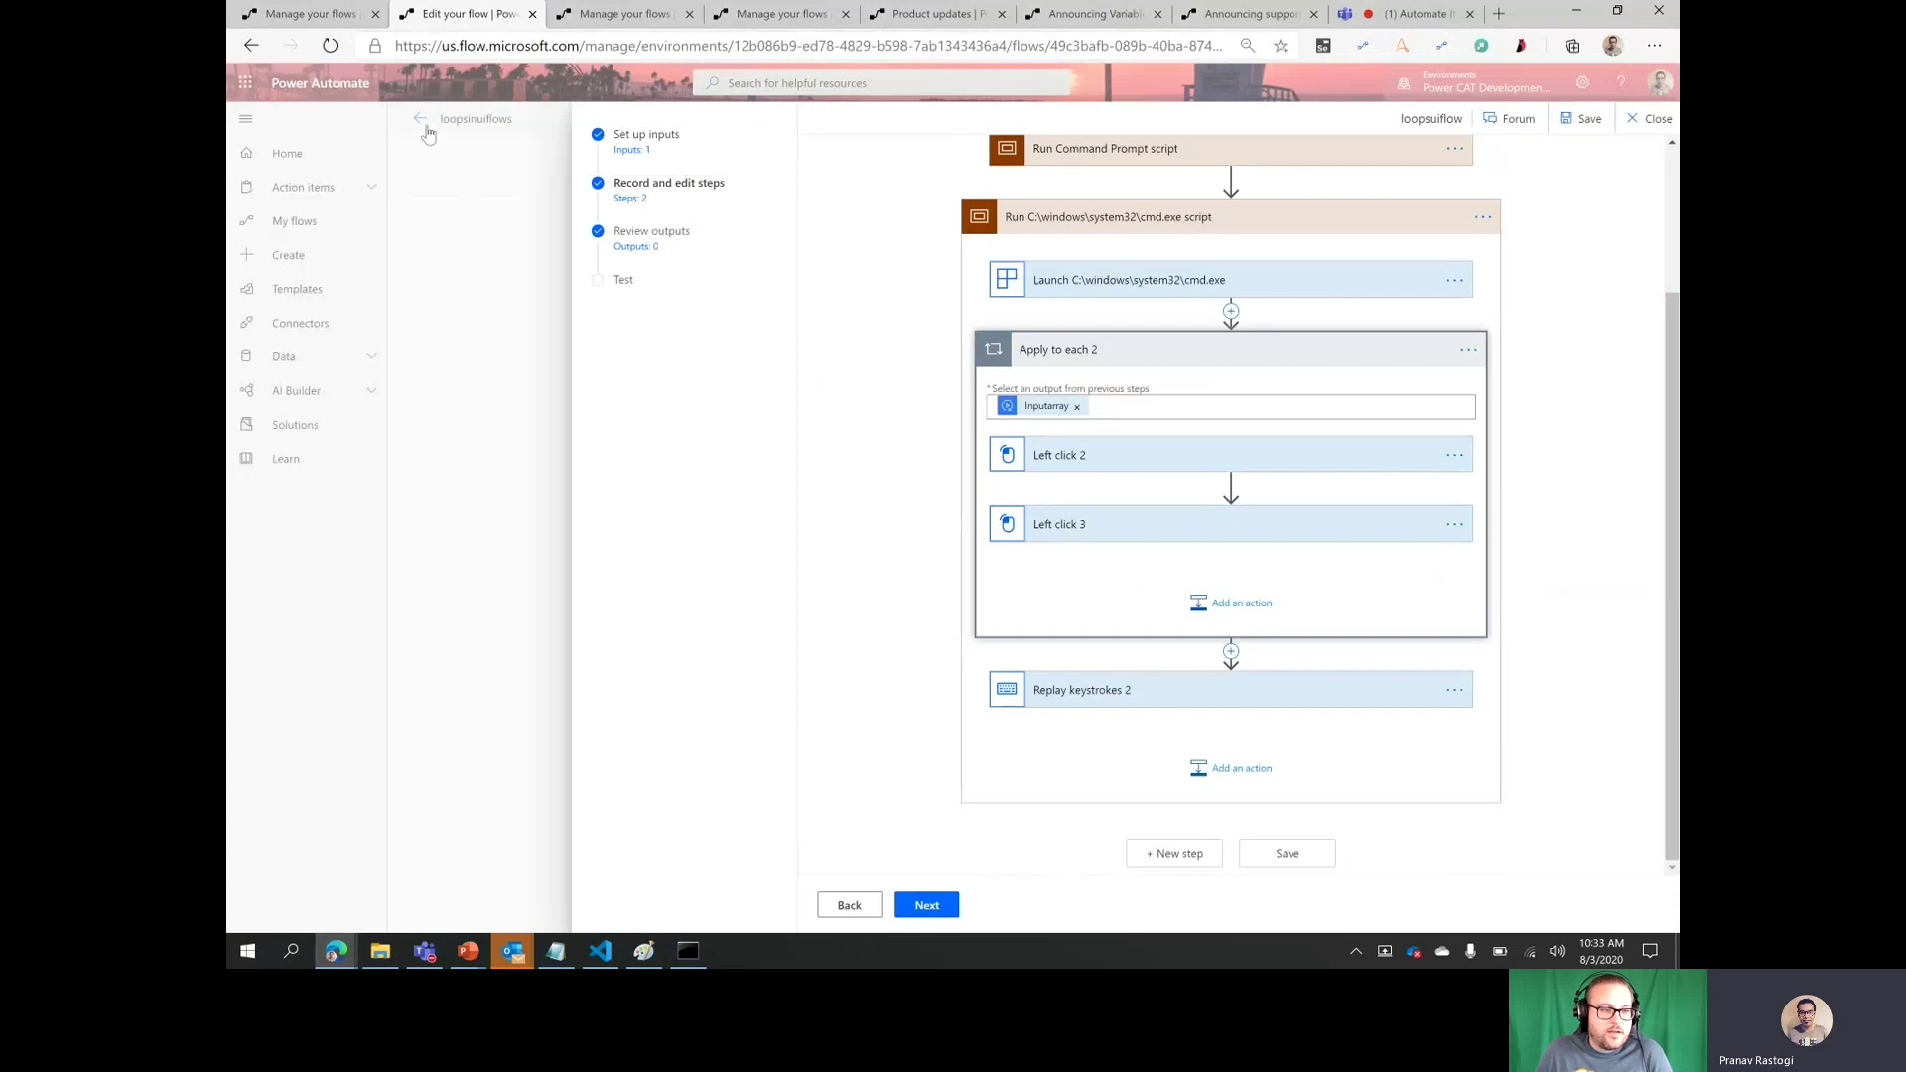
click(1664, 121)
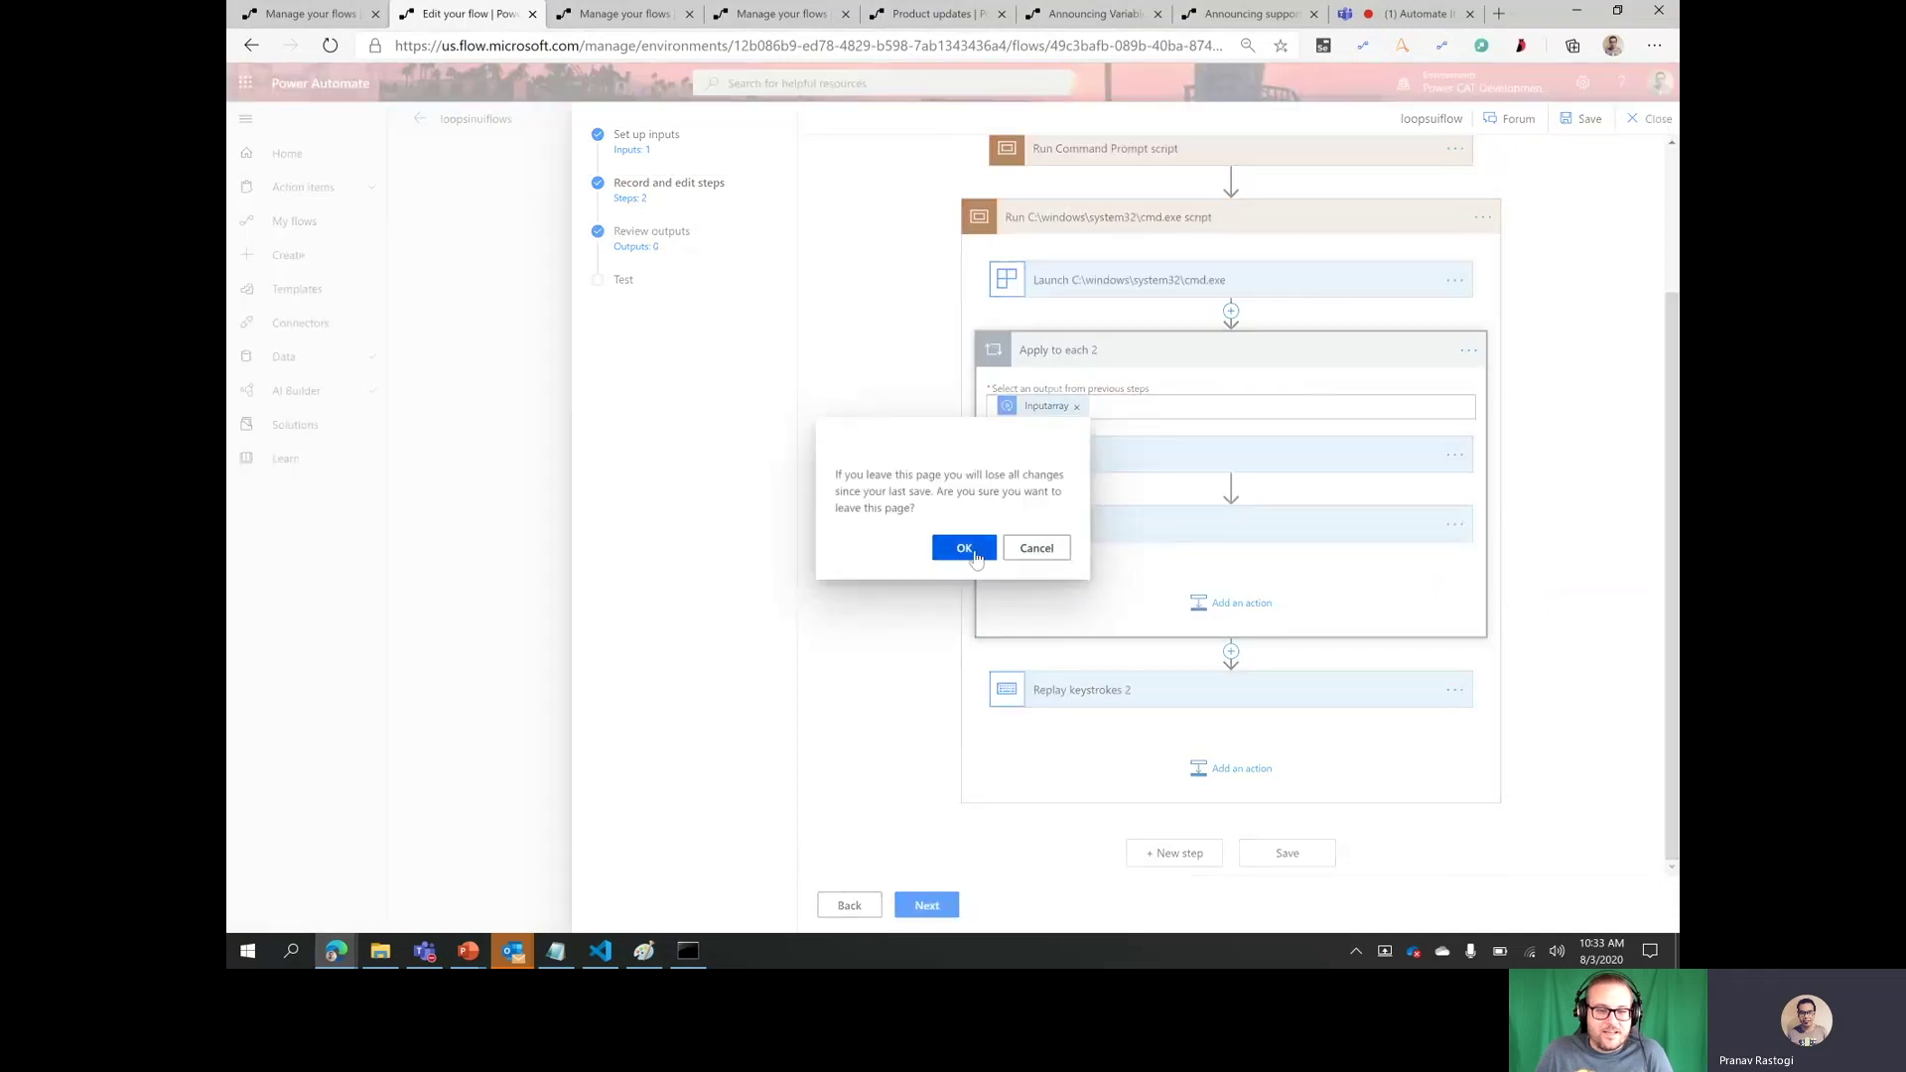
click(968, 548)
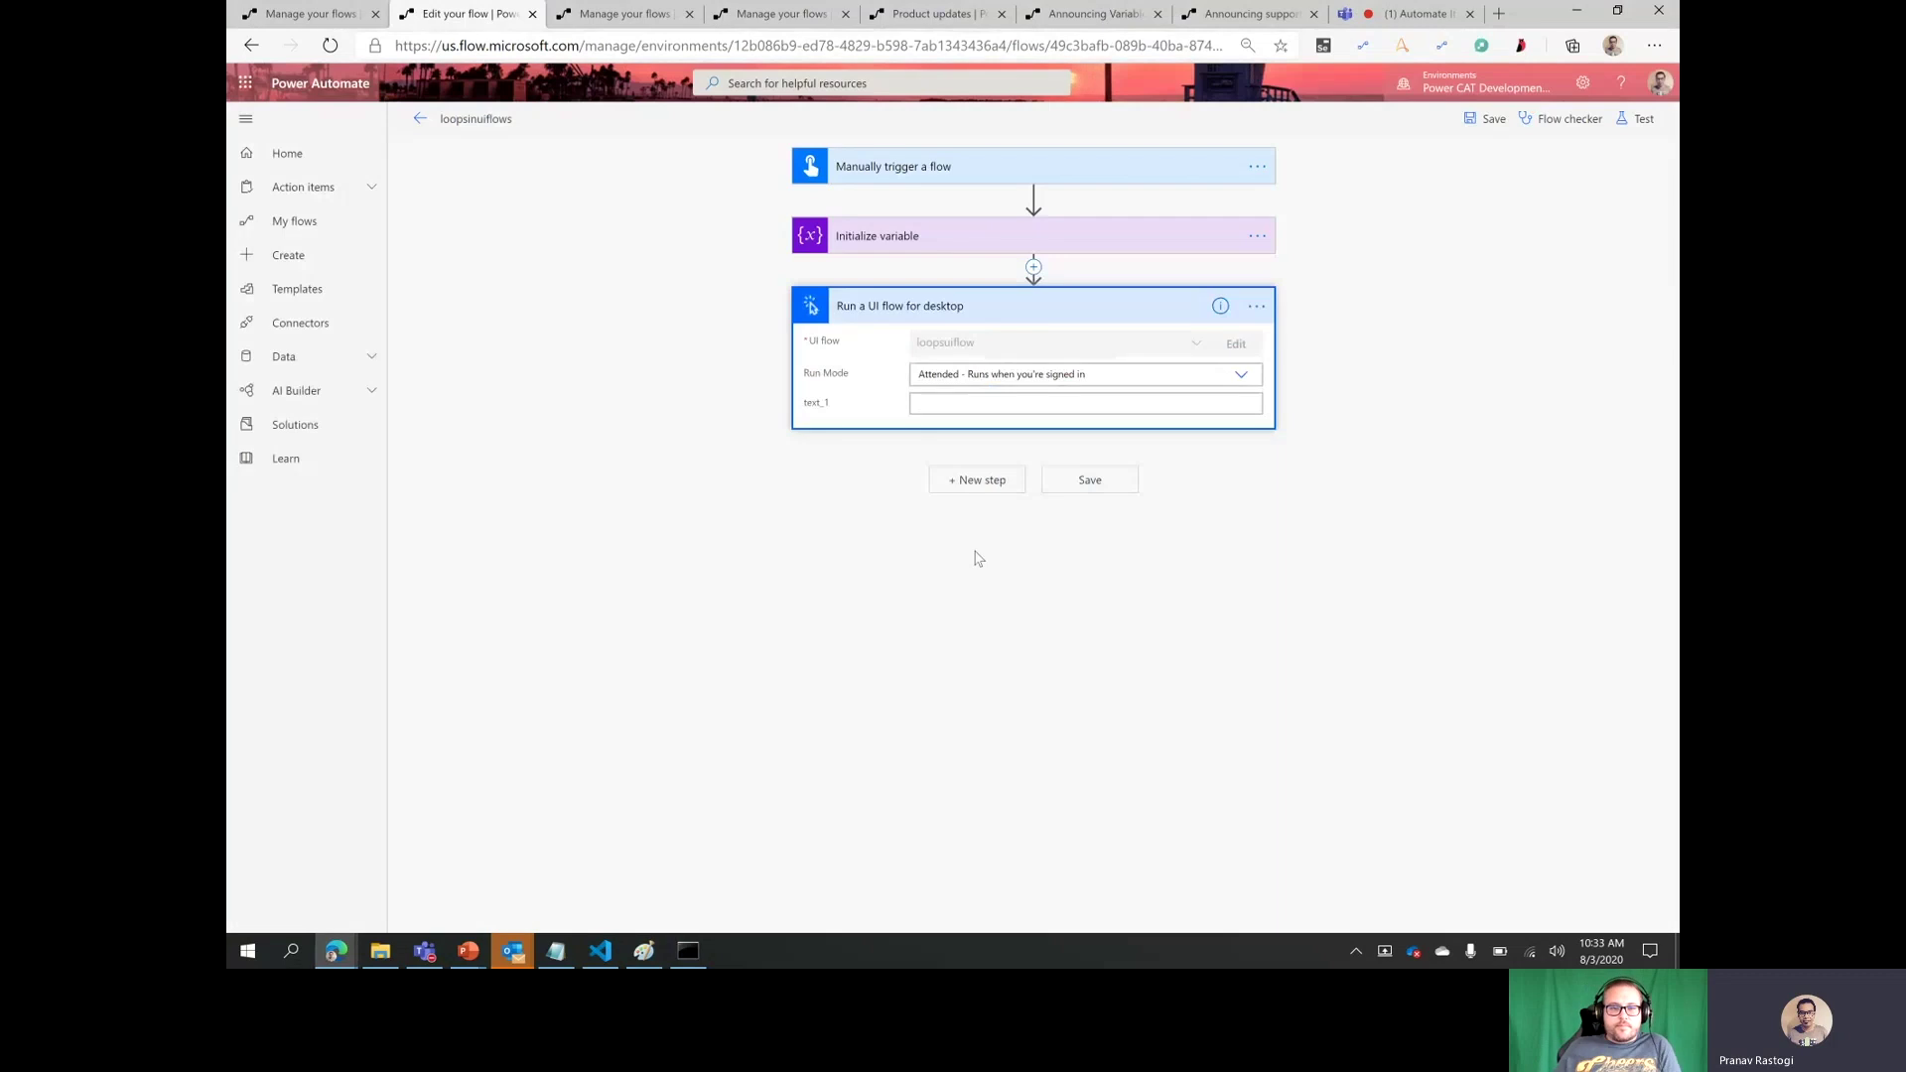